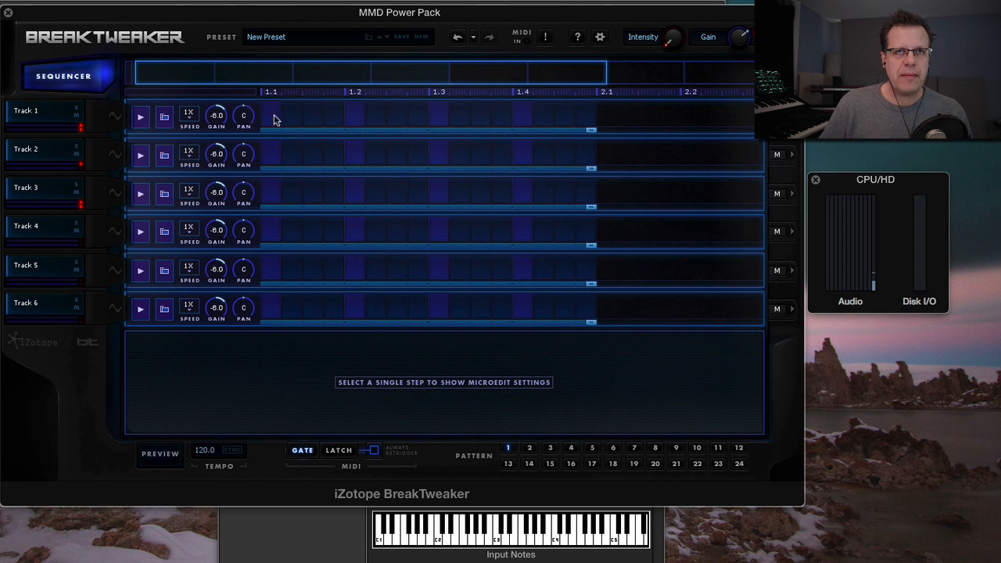
Program a one-bar drum pattern across tracks 1 to 4, including steps at 1.1 on track 1 and at 1.1 and 1.2 on track 3.
click(271, 115)
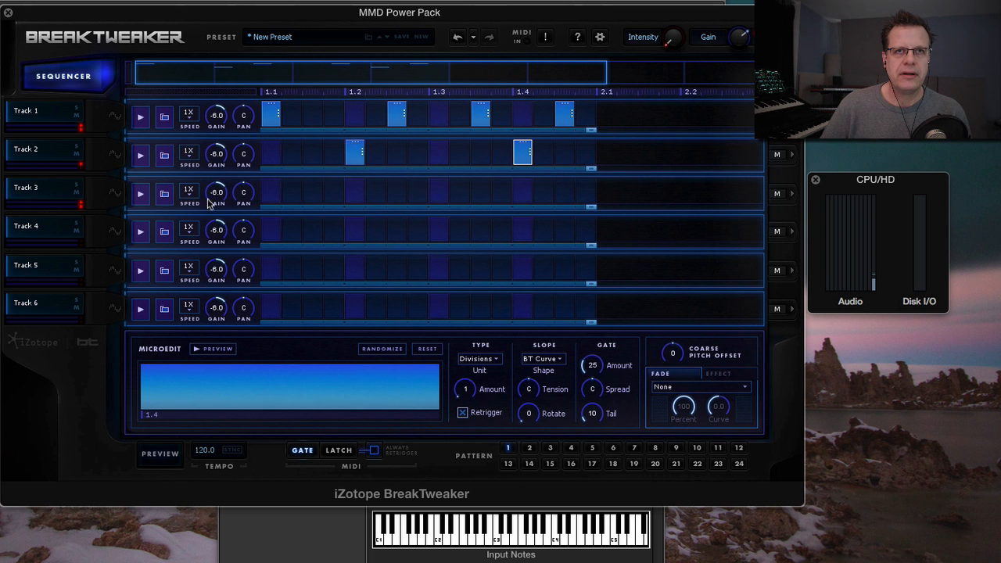
click(271, 192)
click(355, 192)
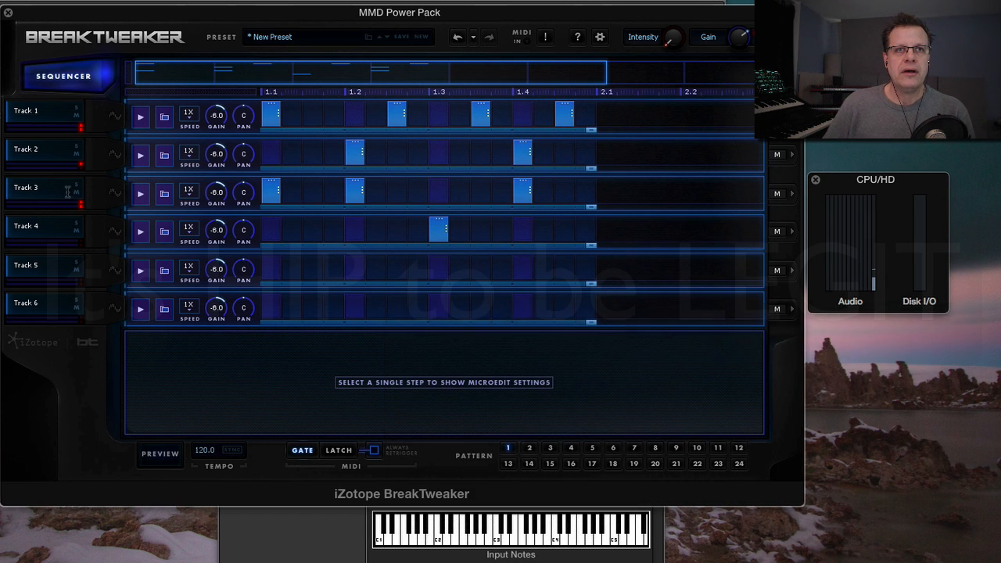
Audition Guru-Kick presets for track 1 and load Ambi Lp.
click(165, 119)
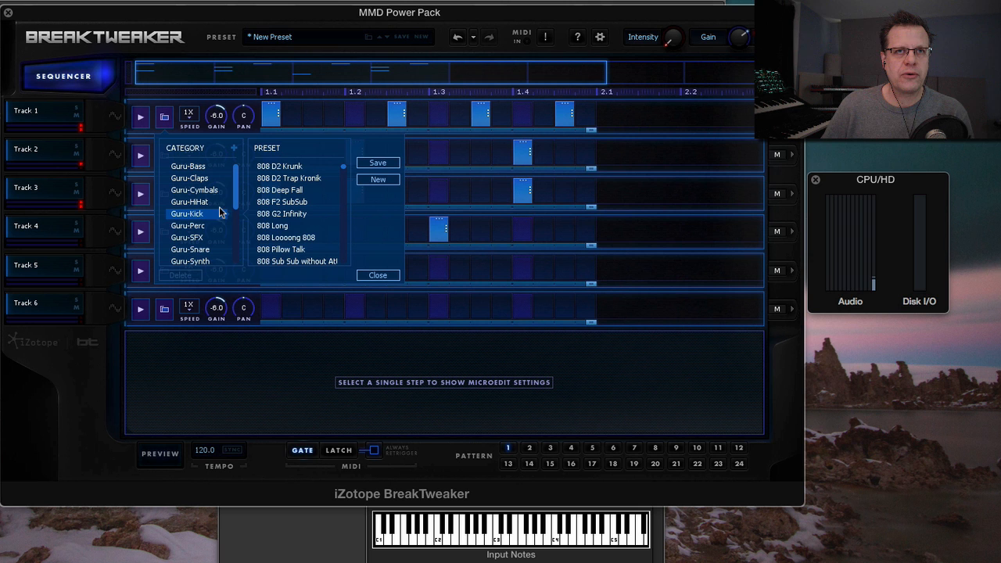
scroll(285, 222, down, 5)
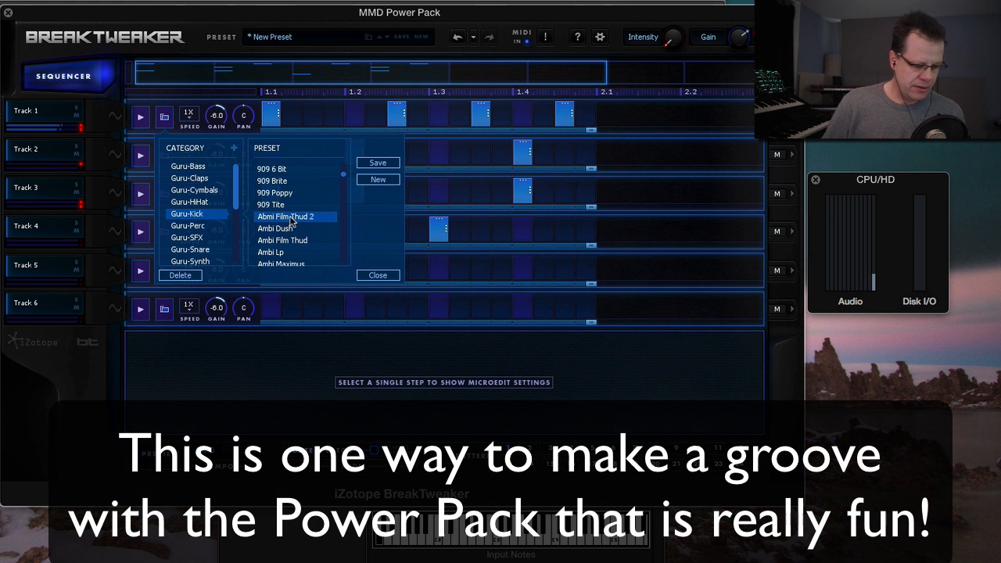
key(Down)
key(Down)
key(Down)
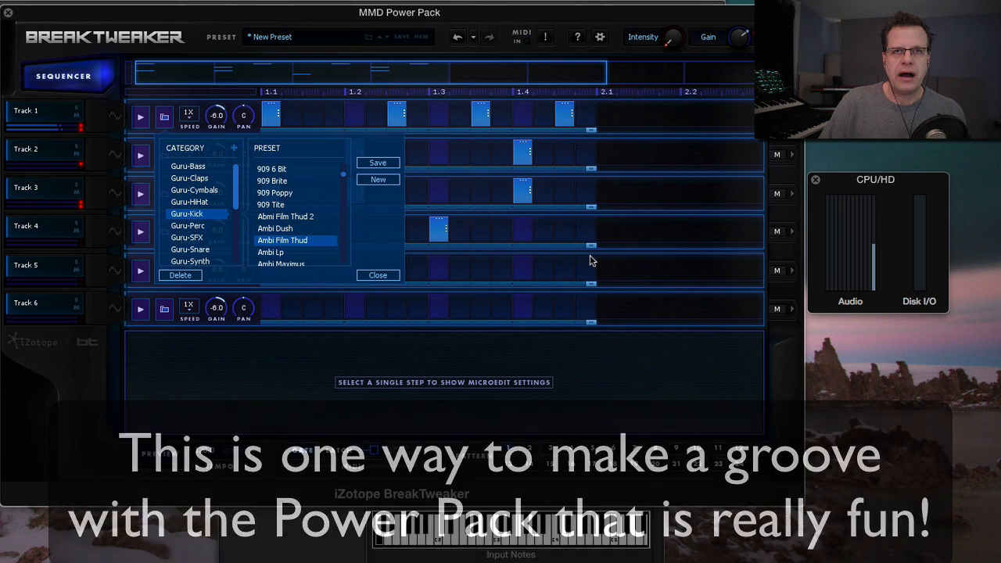
key(Down)
key(Down)
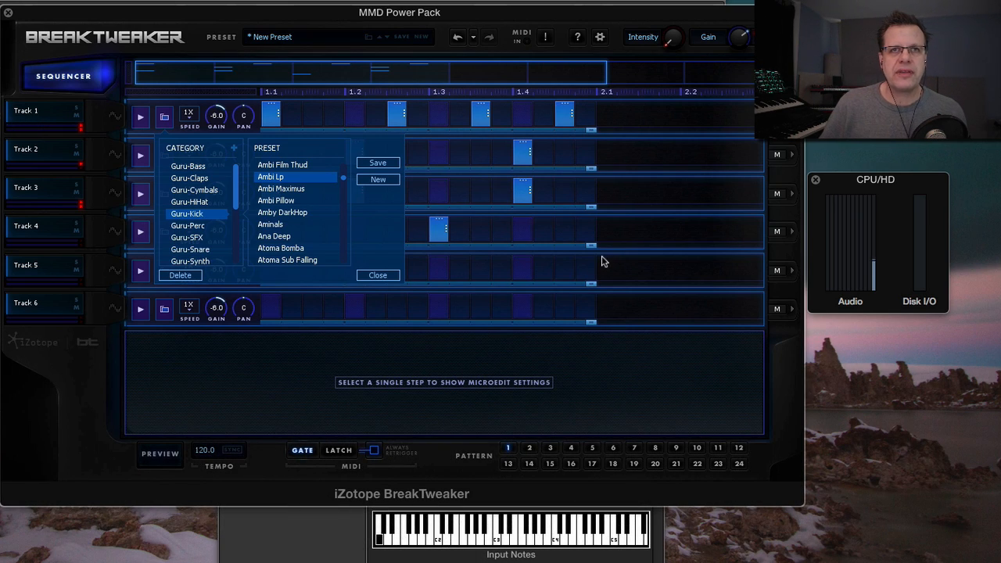
click(381, 276)
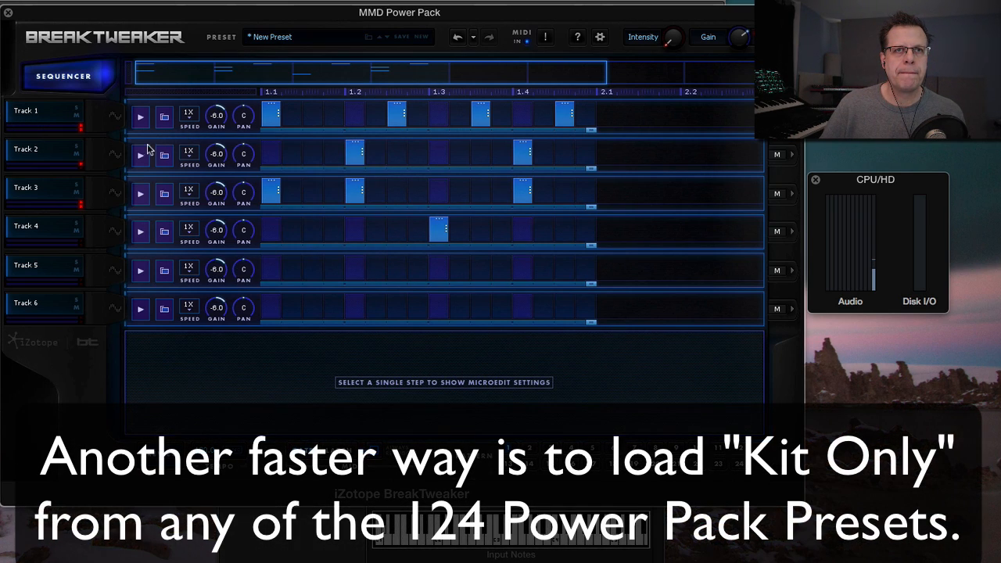
Browse the Guru-Snare presets available for track 2.
click(165, 156)
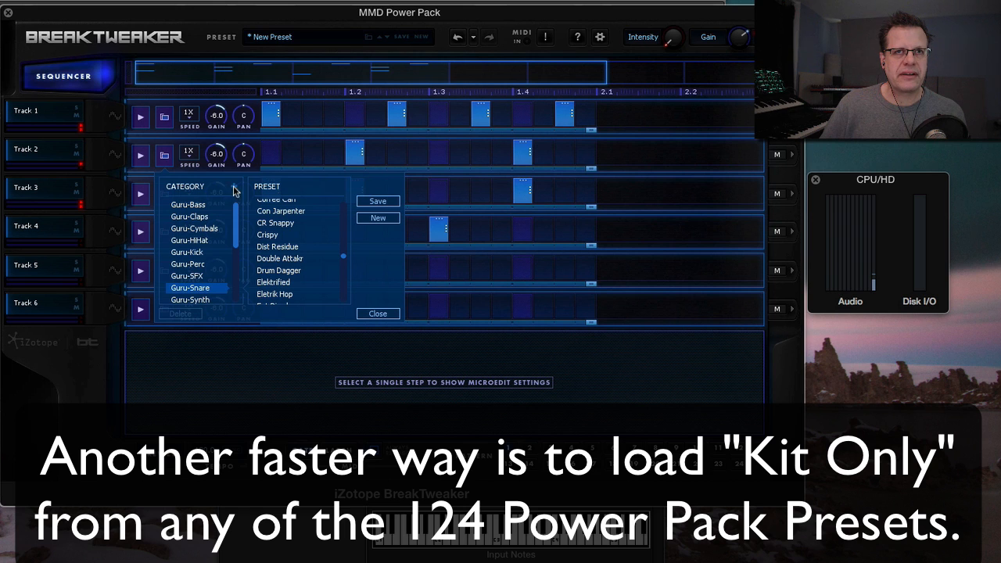
scroll(280, 261, down, 3)
scroll(285, 261, down, 3)
scroll(289, 262, up, 6)
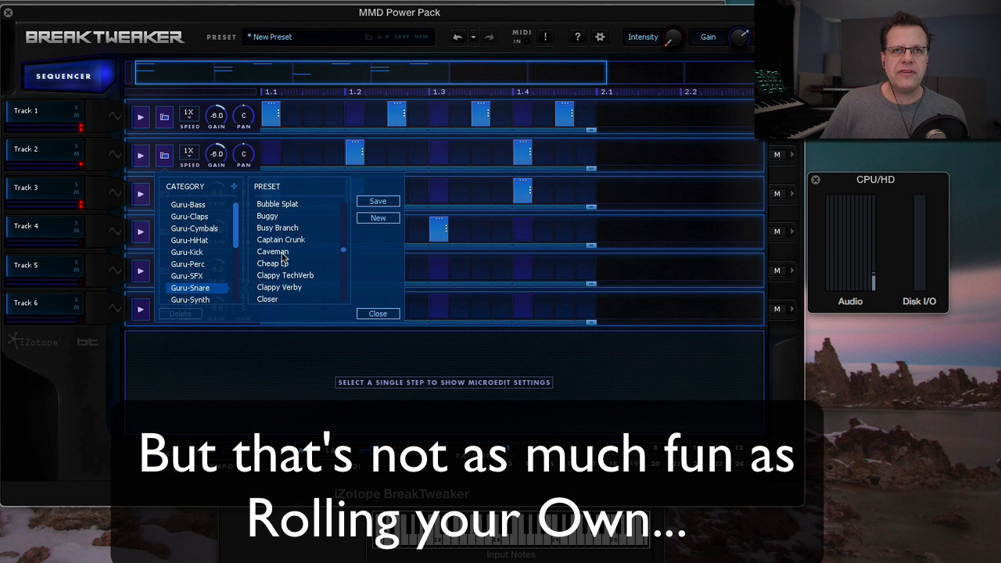
scroll(342, 253, up, 5)
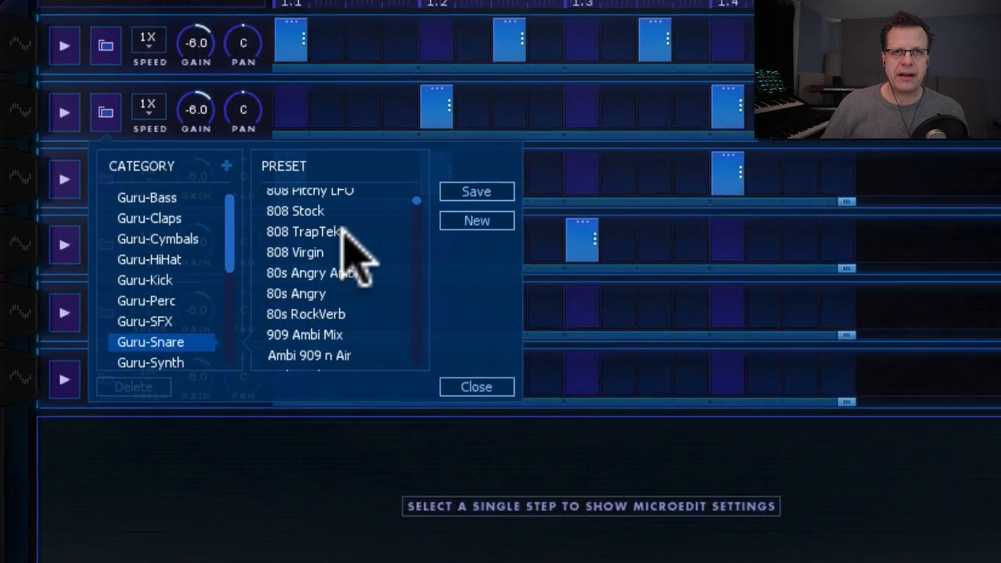
scroll(387, 246, down, 3)
scroll(355, 306, down, 3)
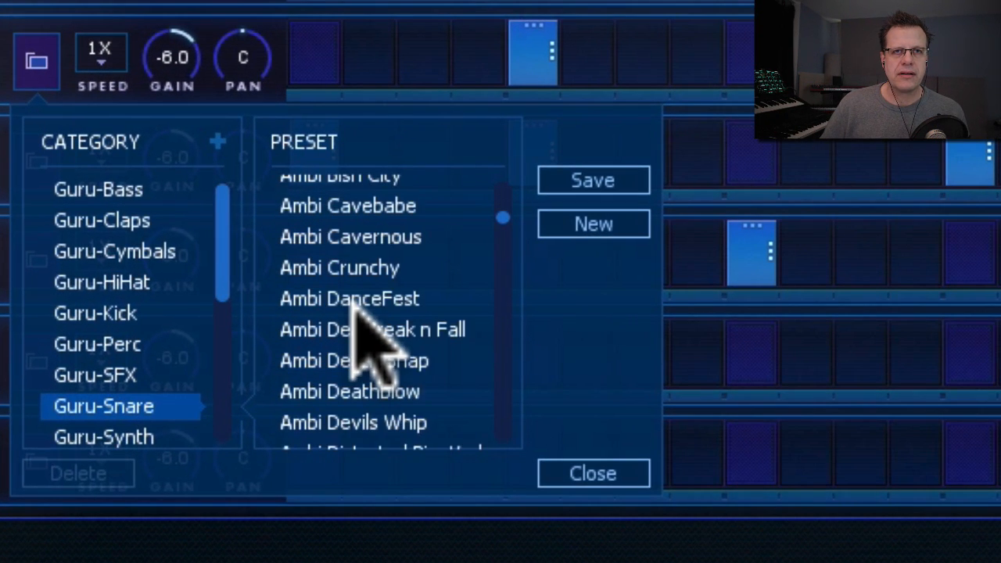
scroll(355, 305, down, 5)
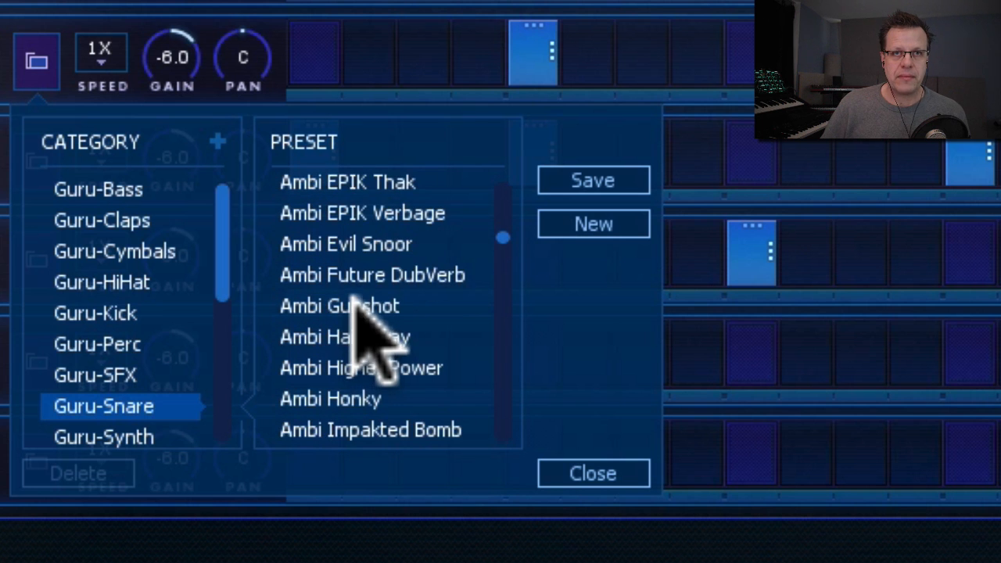
Audition Ambi snares such as Ambi Deathblow on track 2 and load Ambi Future DubVerb.
click(377, 247)
scroll(391, 234, up, 1)
click(383, 225)
scroll(384, 242, up, 2)
click(377, 247)
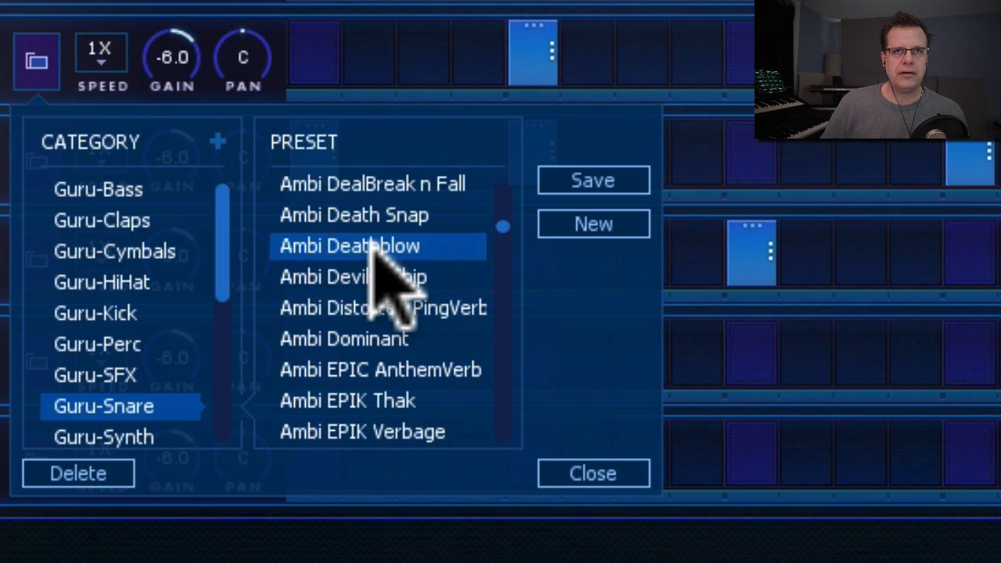
scroll(384, 264, down, 2)
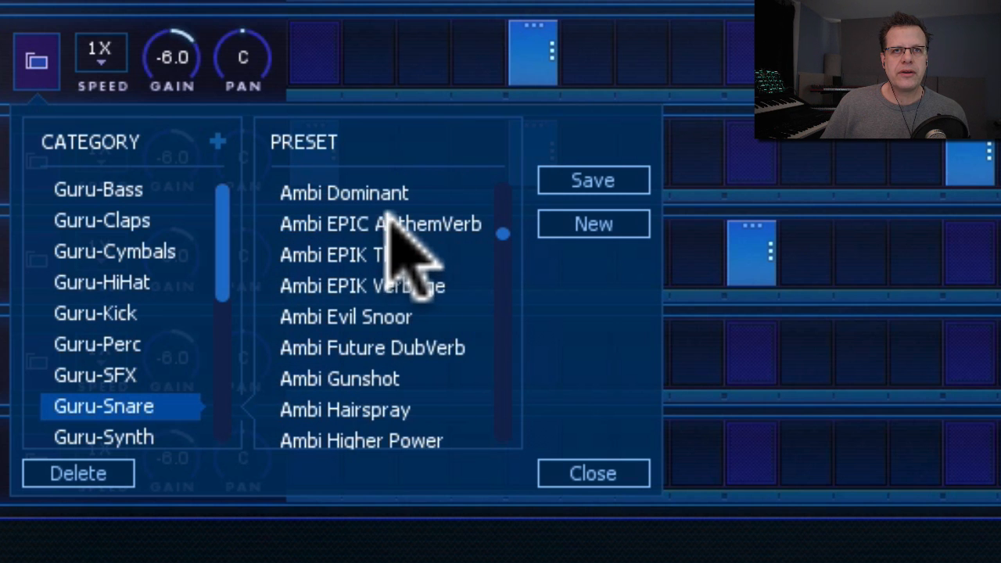
click(387, 342)
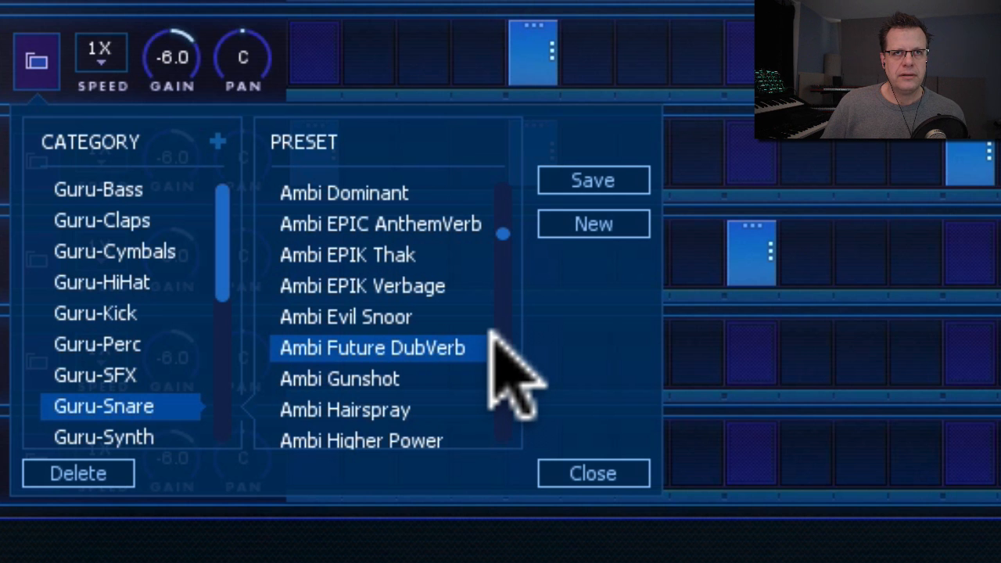
click(601, 475)
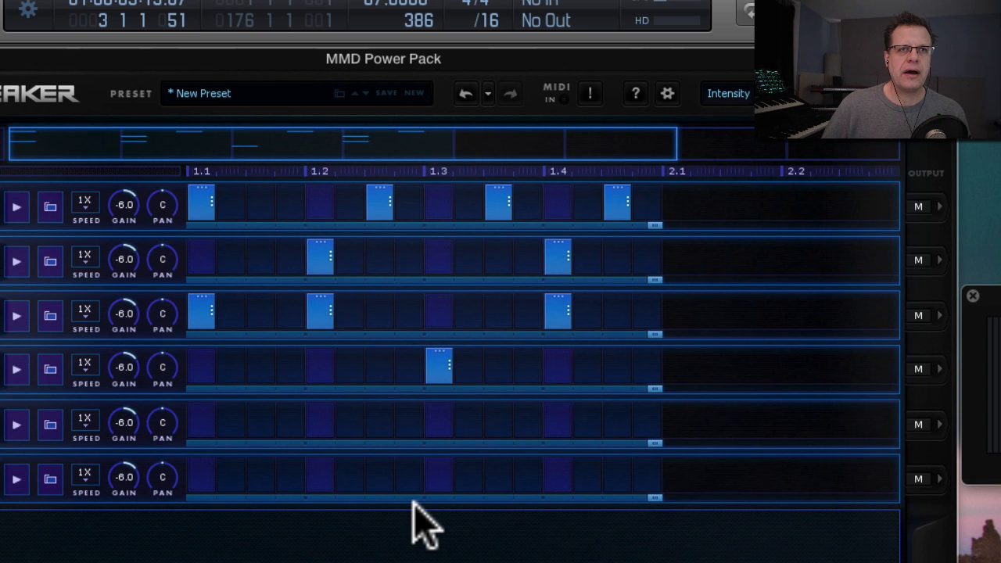
Expand track 2's sample generator and lengthen its envelope release, returning to the sequencer.
click(0, 254)
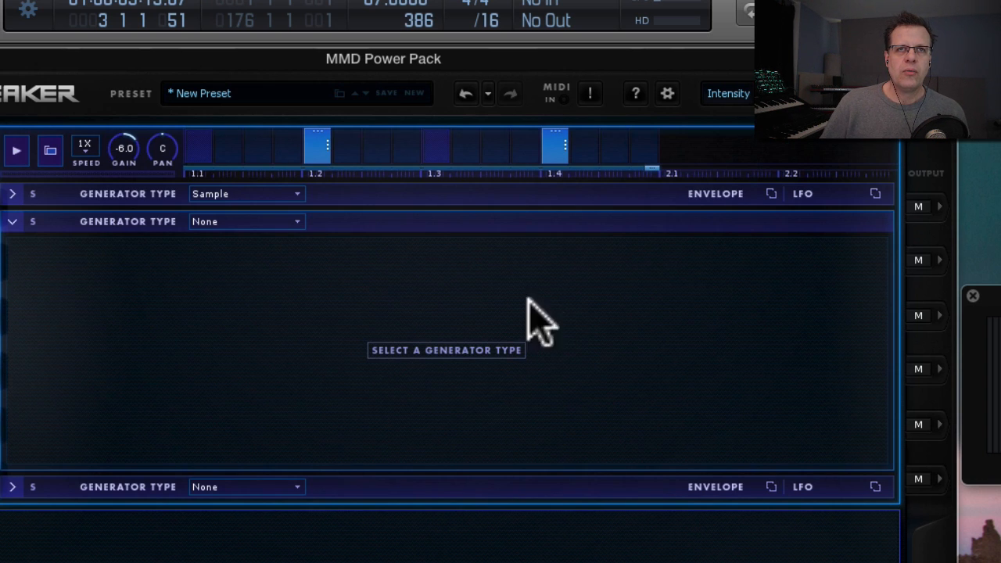
click(574, 195)
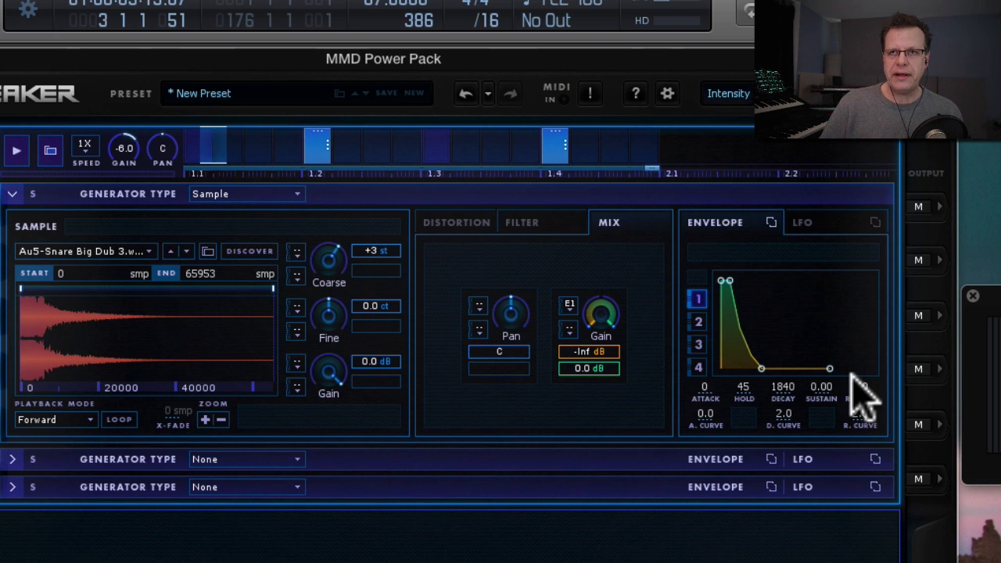
drag(860, 398, 871, 427)
click(0, 272)
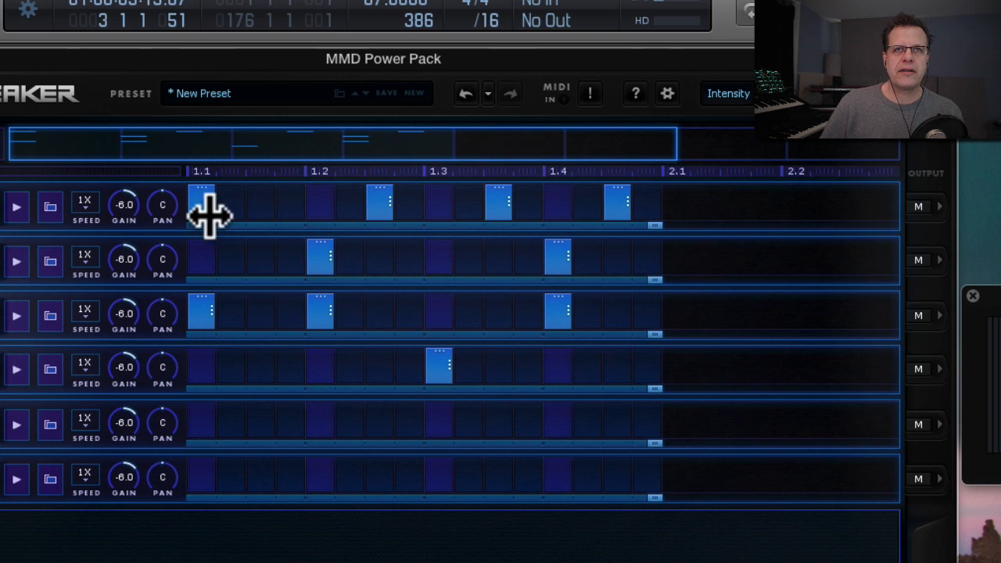
Lengthen track 2's steps at 1.2 and 1.4 to two grid cells each while playing the pattern.
click(327, 262)
drag(347, 263, 420, 261)
drag(568, 264, 657, 266)
key(space)
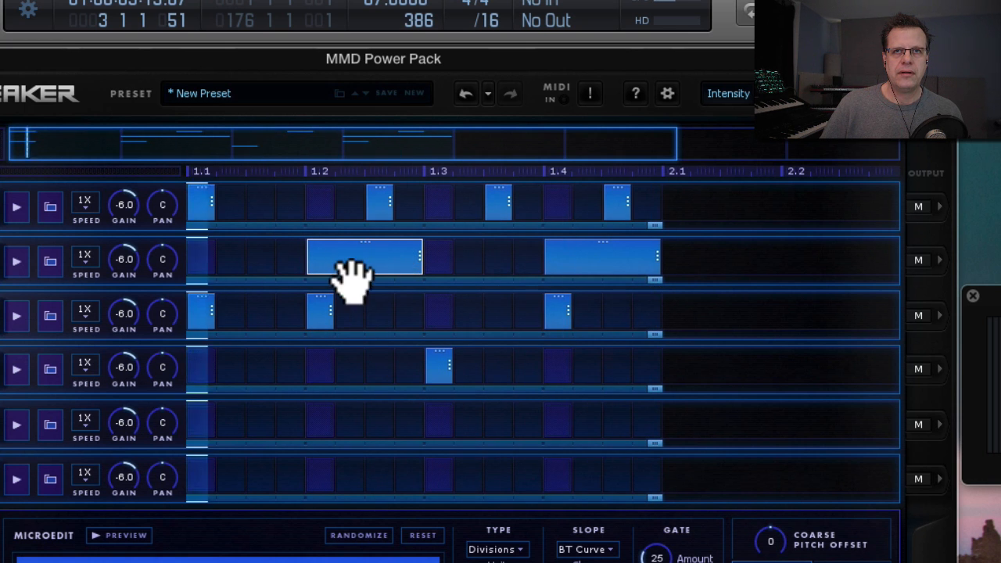
drag(420, 261, 362, 261)
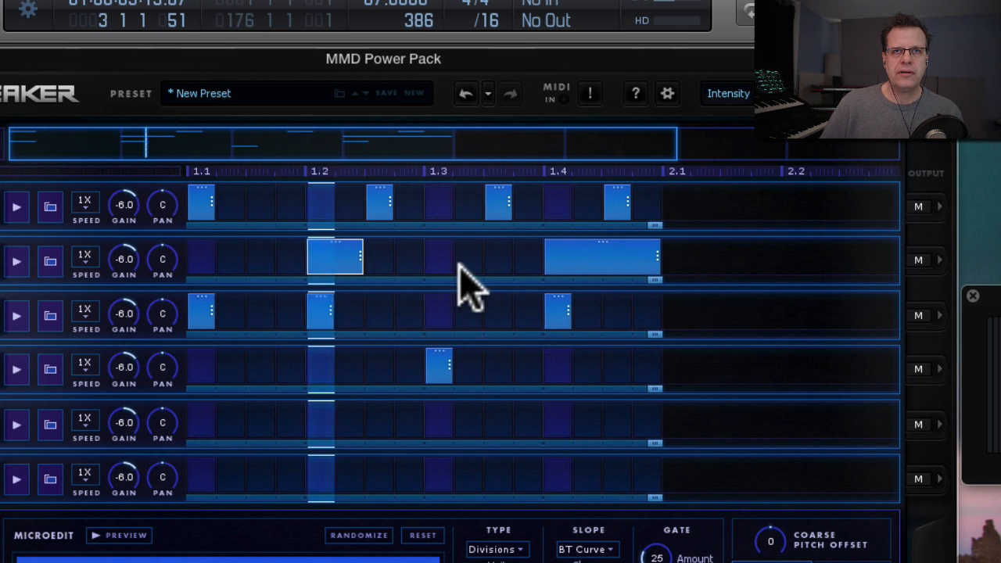
drag(655, 261, 609, 260)
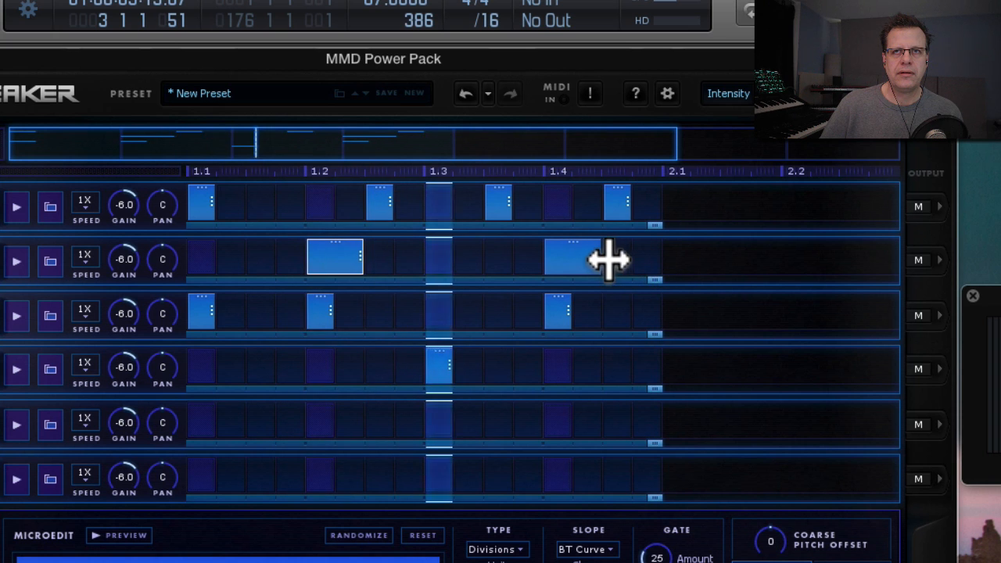
Shape track 2's sample envelope with a decay curve of 7.0, a release of 883 and a release curve of 12.0.
click(3, 278)
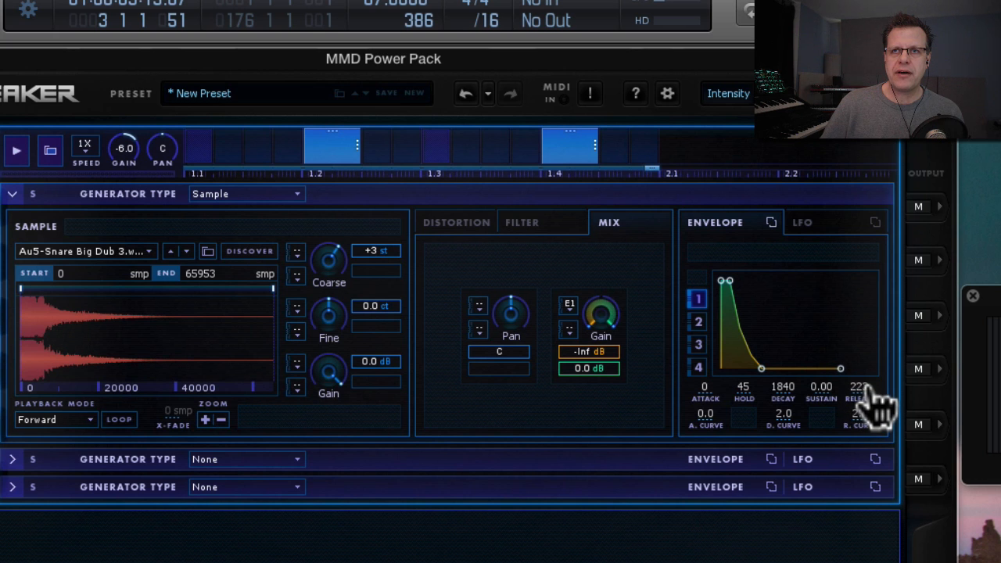
drag(874, 405, 871, 413)
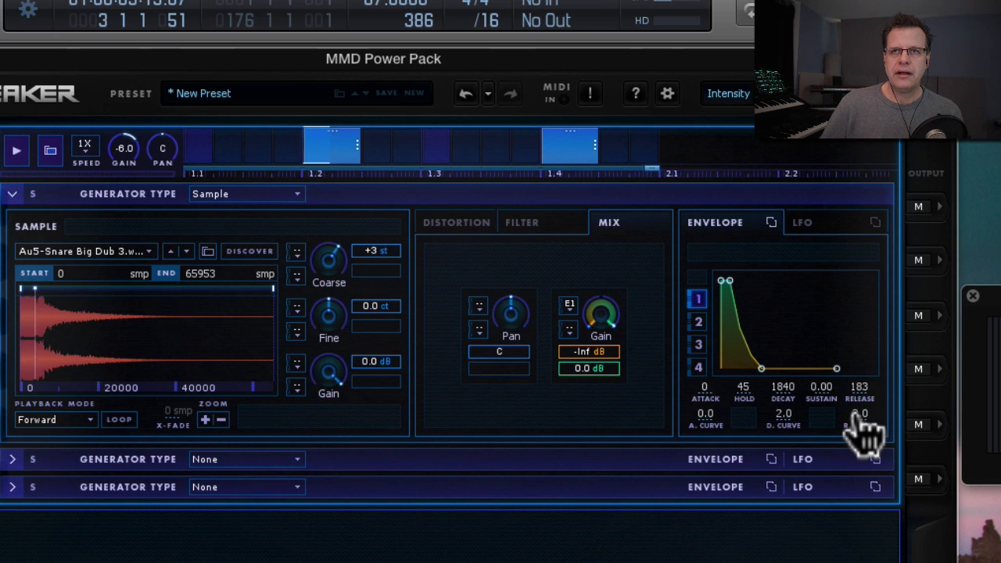
mouse_move(860, 426)
mouse_down()
mouse_move(870, 409)
mouse_move(867, 418)
mouse_up()
drag(786, 425, 806, 437)
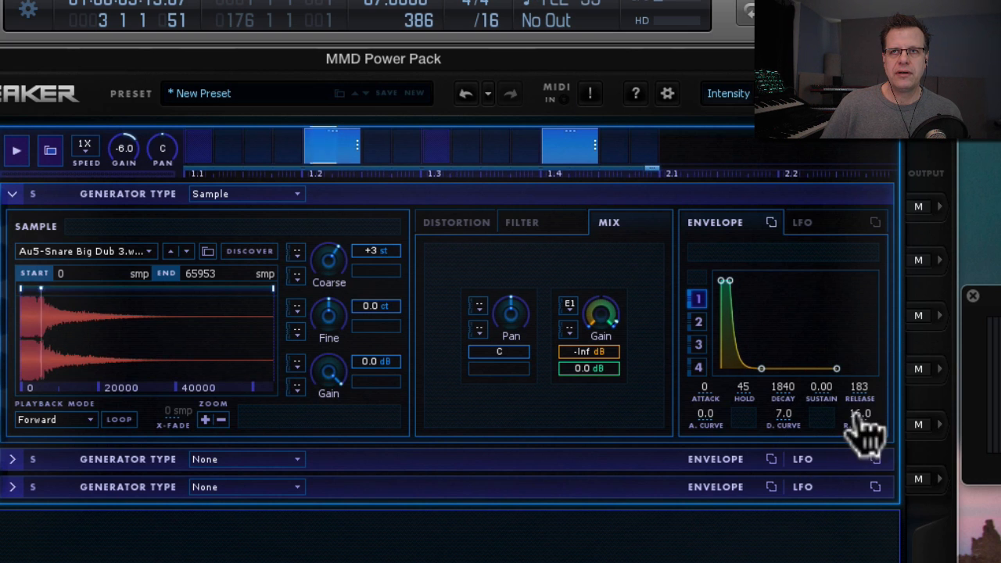
drag(861, 391, 865, 323)
mouse_move(858, 422)
mouse_down()
mouse_move(860, 351)
mouse_move(867, 458)
mouse_move(869, 423)
mouse_up()
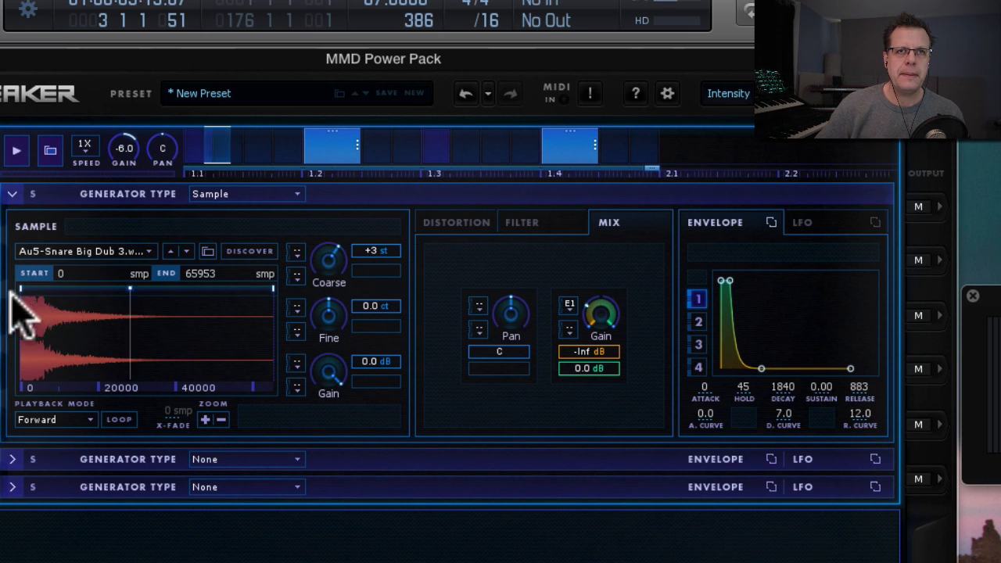
click(0, 269)
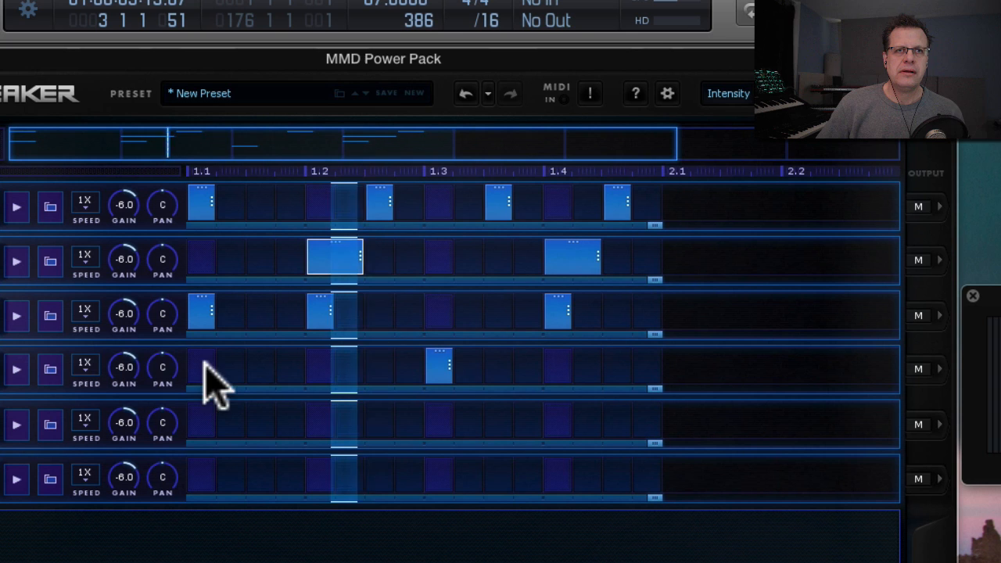
Choose the Guru-HiHat category for track 3 and audition the Duo Paroxysm CL preset.
click(49, 317)
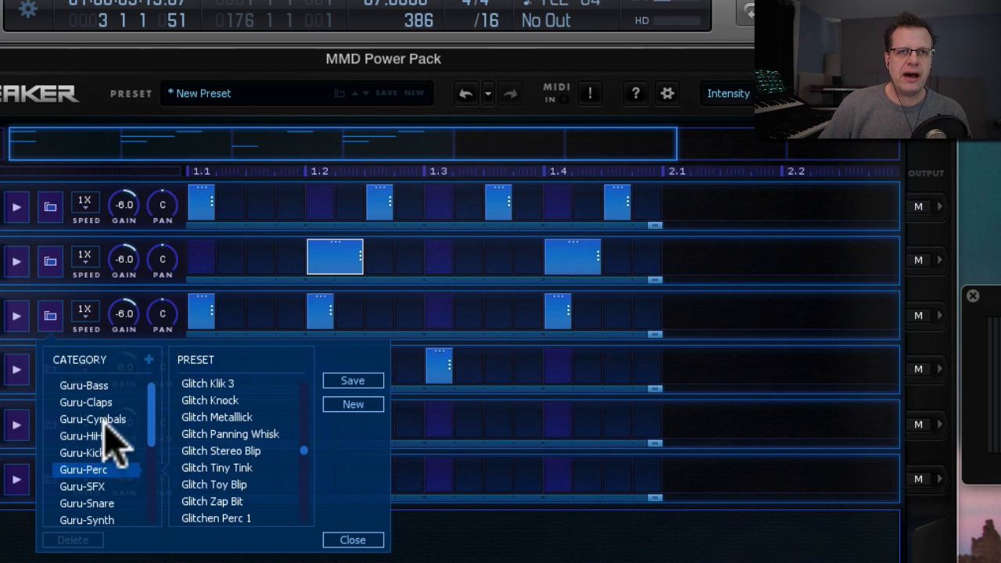
click(86, 437)
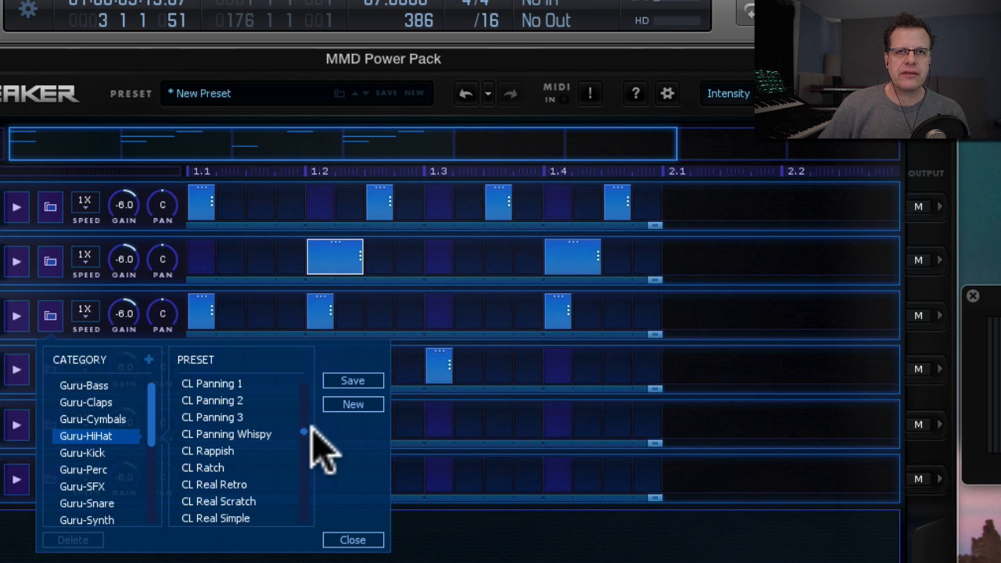
drag(299, 428, 297, 501)
scroll(301, 486, up, 3)
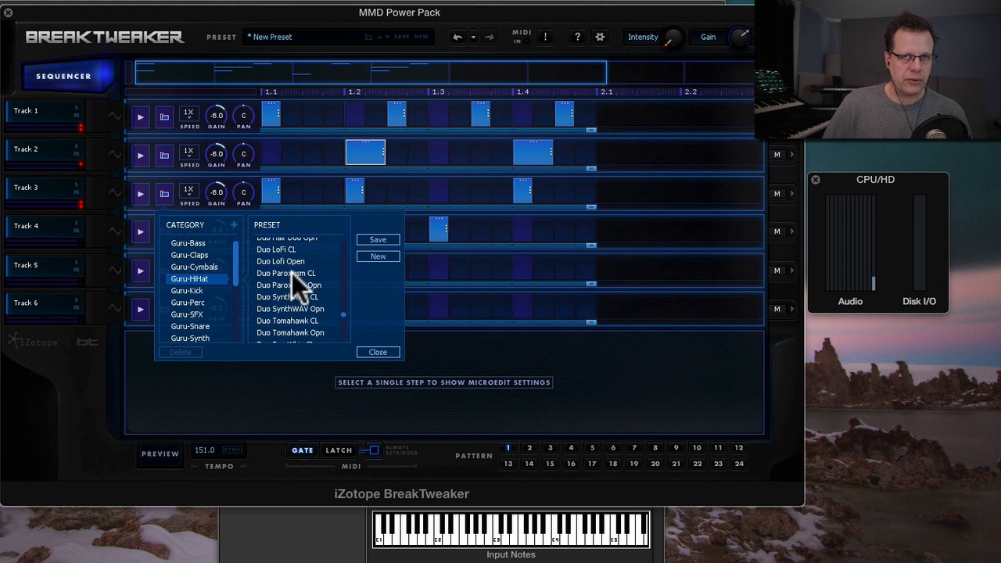
click(291, 272)
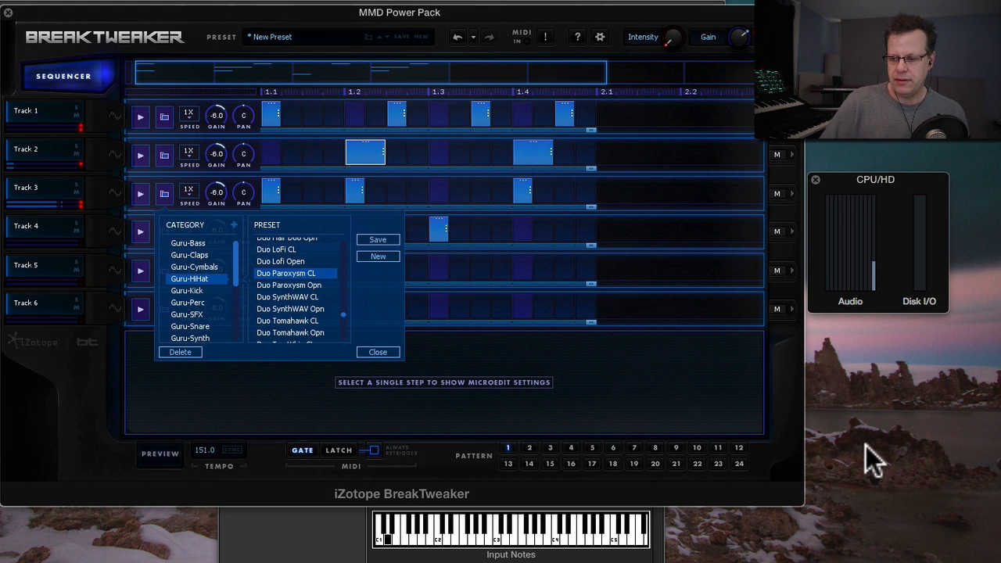
Audition the Duo hi-hats from Duo Paroxysm Opn to Duo Trunk Opn and load Duo Trunk CL on track 3.
key(Down)
key(Down)
key(Down)
key(Down)
key(Down)
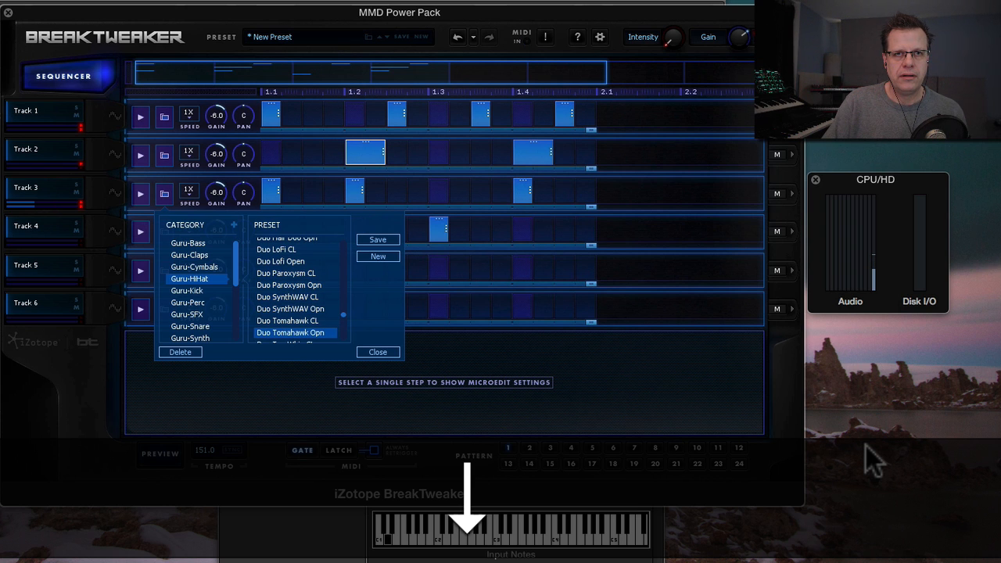
key(Down)
key(Down)
key(Down)
key(Down)
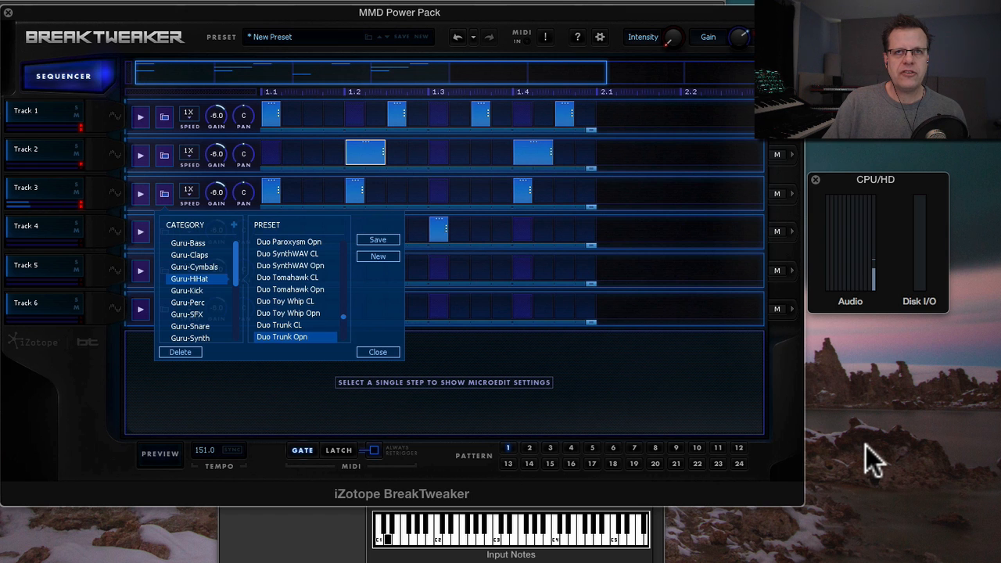
key(Up)
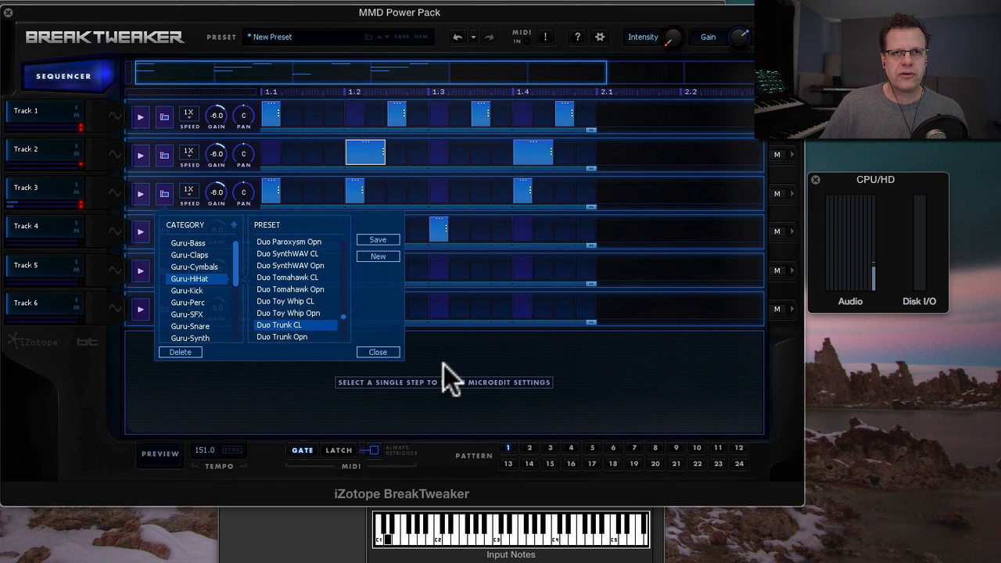
click(378, 352)
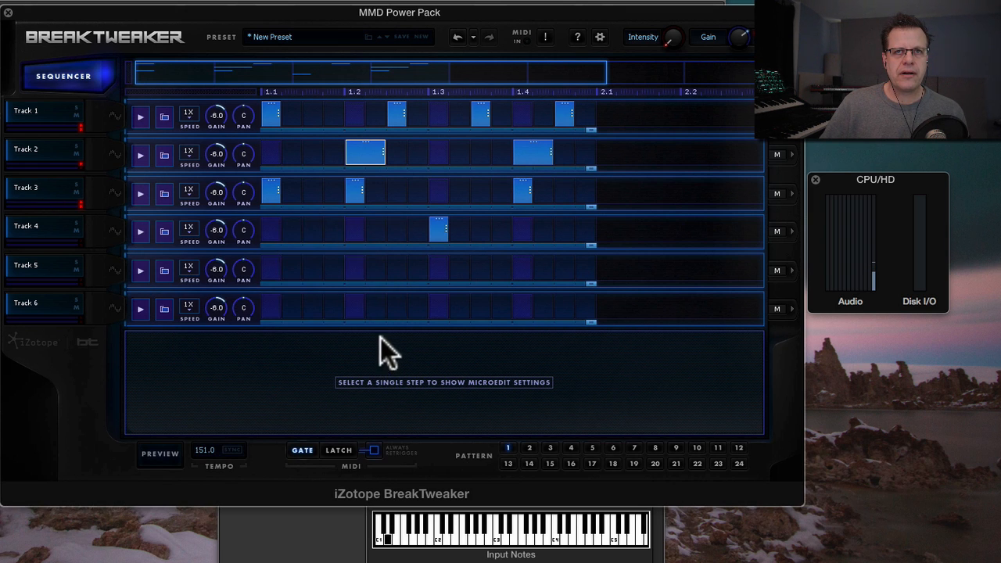
Load the Guru-HiHat preset Duo Trunk Opn on track 4 and lengthen its step at 1.3 to five grid cells.
click(164, 230)
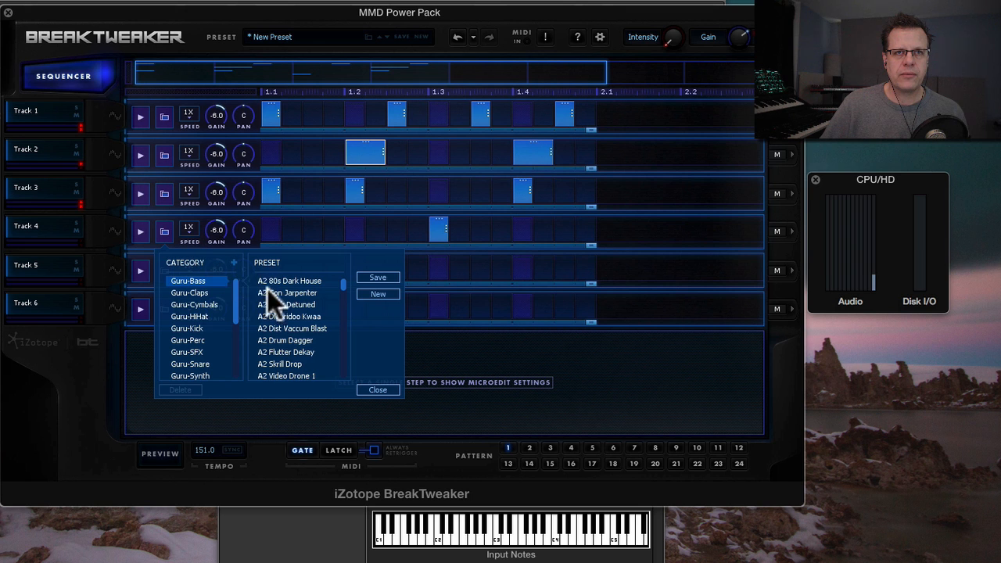
click(196, 317)
drag(345, 280, 342, 350)
scroll(298, 331, down, 3)
click(293, 345)
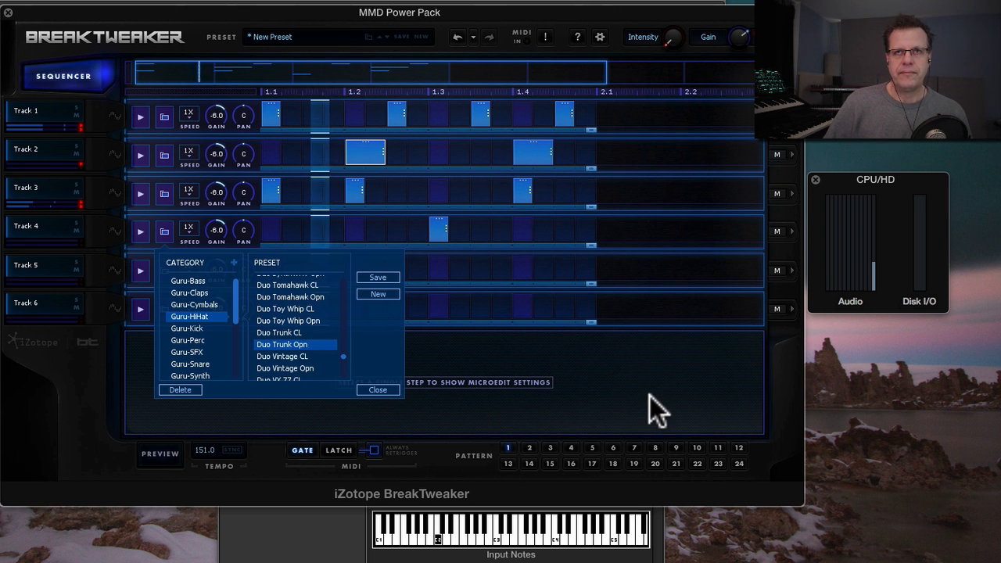
drag(443, 226, 530, 235)
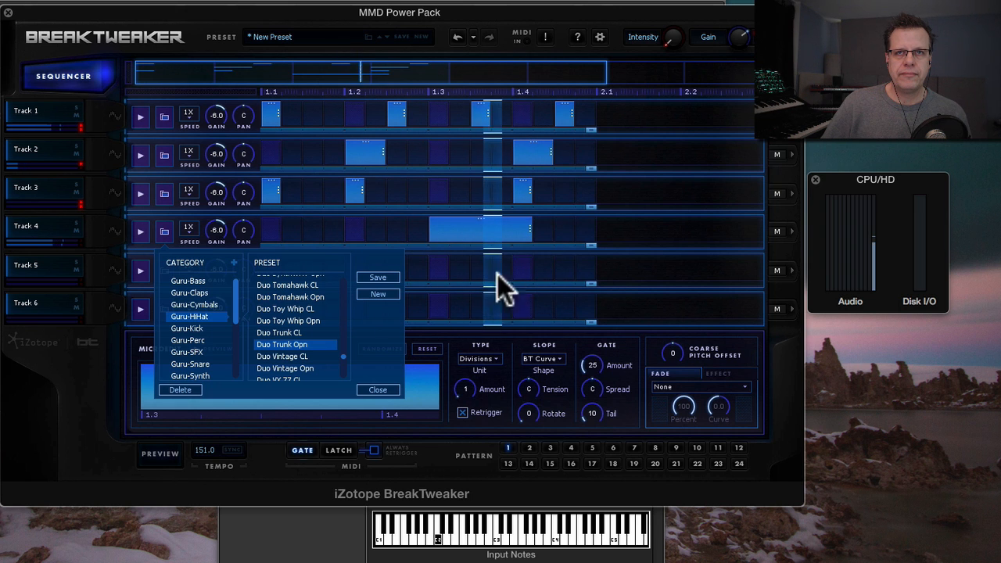
click(378, 390)
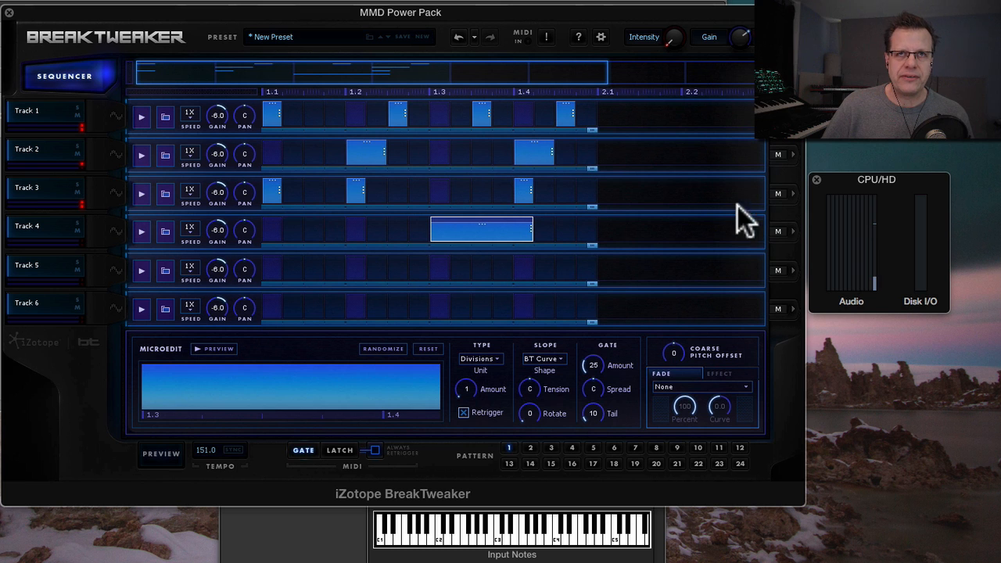
Apply a New York high-pass filter with a 1348.7 cutoff to track 2's snare sample and set its mix gain to -4.0 dB.
click(117, 154)
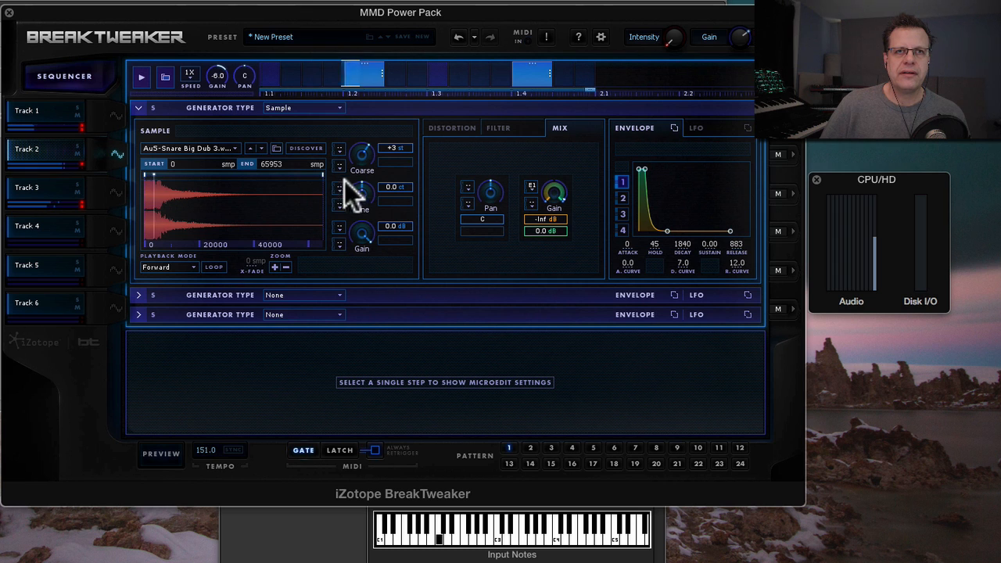
click(507, 129)
click(462, 148)
click(462, 171)
click(473, 206)
drag(535, 181, 534, 197)
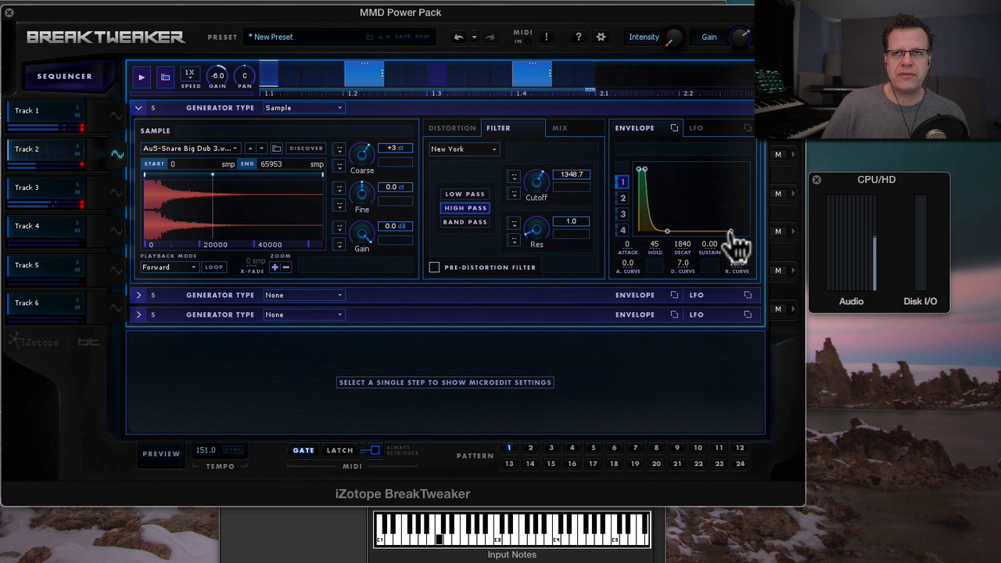
click(559, 131)
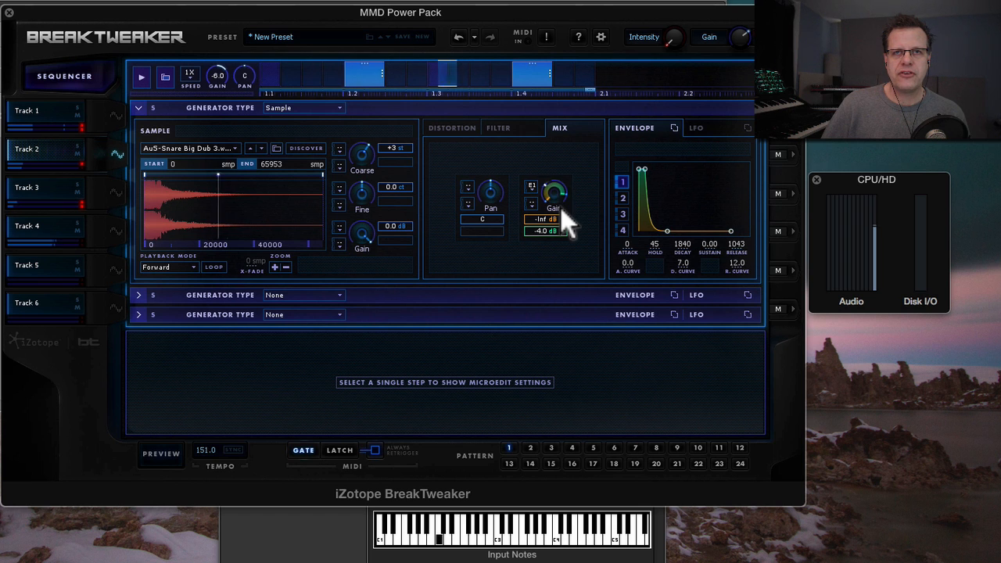
Set track 2's second generator to Sample and load MAXiMUS-0015 from the 82-MMD Snare folder.
click(300, 295)
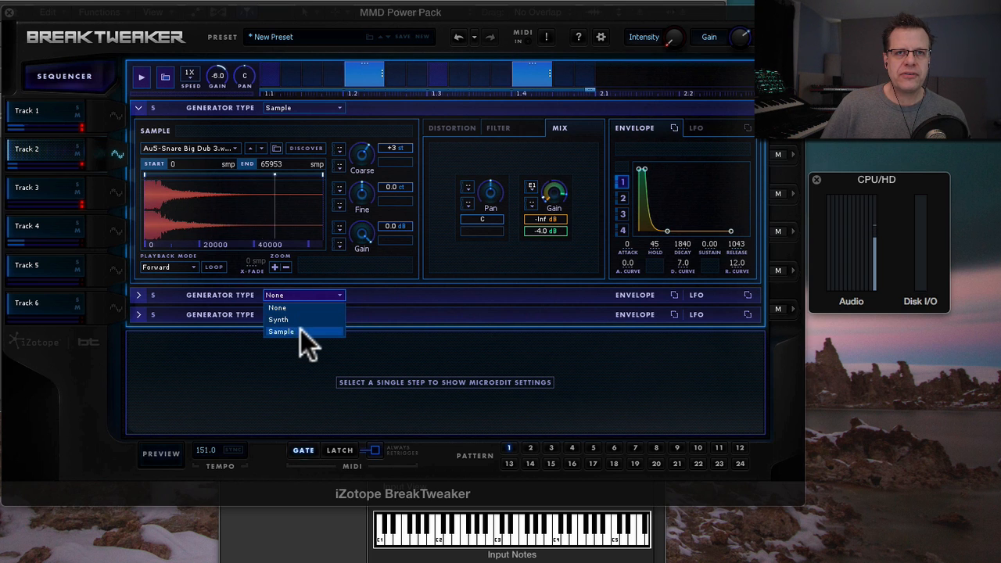
click(300, 331)
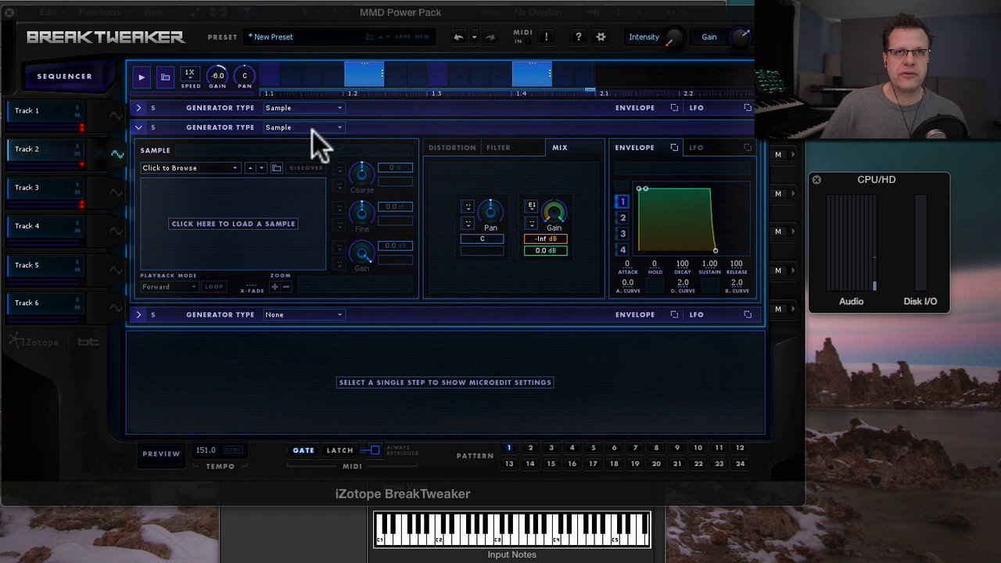
click(196, 168)
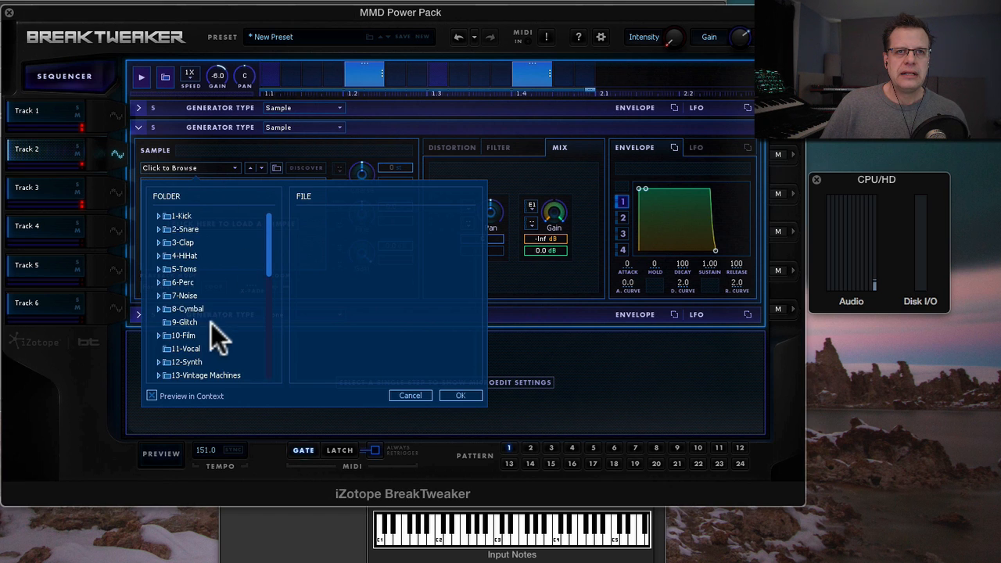
click(208, 297)
scroll(331, 296, down, 5)
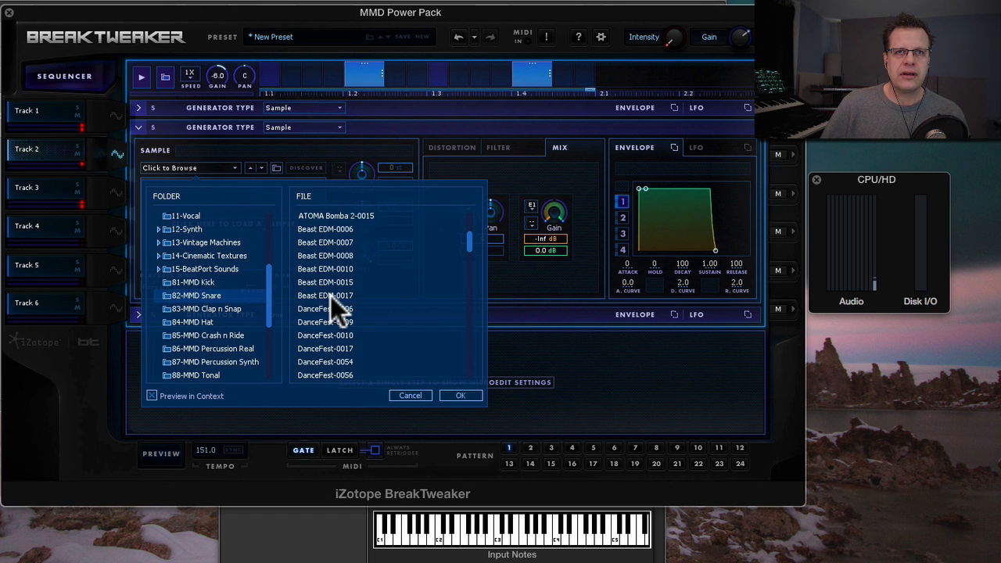
scroll(330, 295, down, 10)
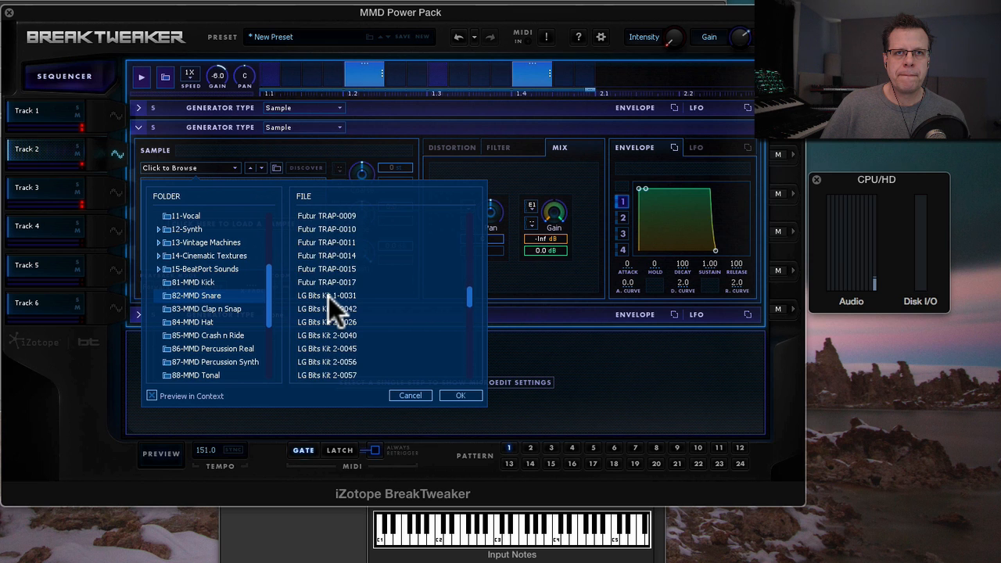
scroll(328, 297, down, 4)
click(330, 281)
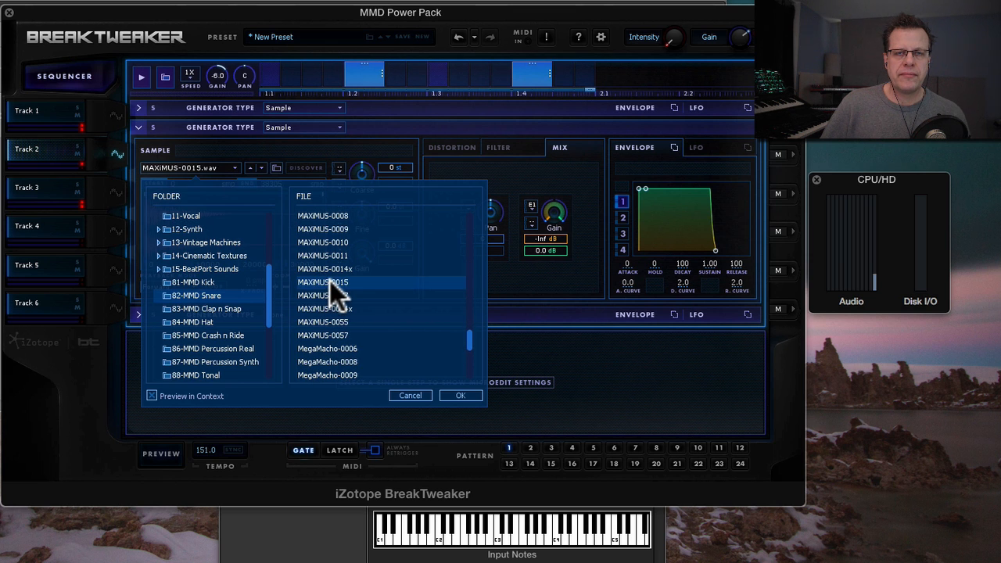
Audition the snares from MAXiMUS-0017 to MAXiMUS-0057 in the second generator and raise its envelope release to 1057.
click(342, 294)
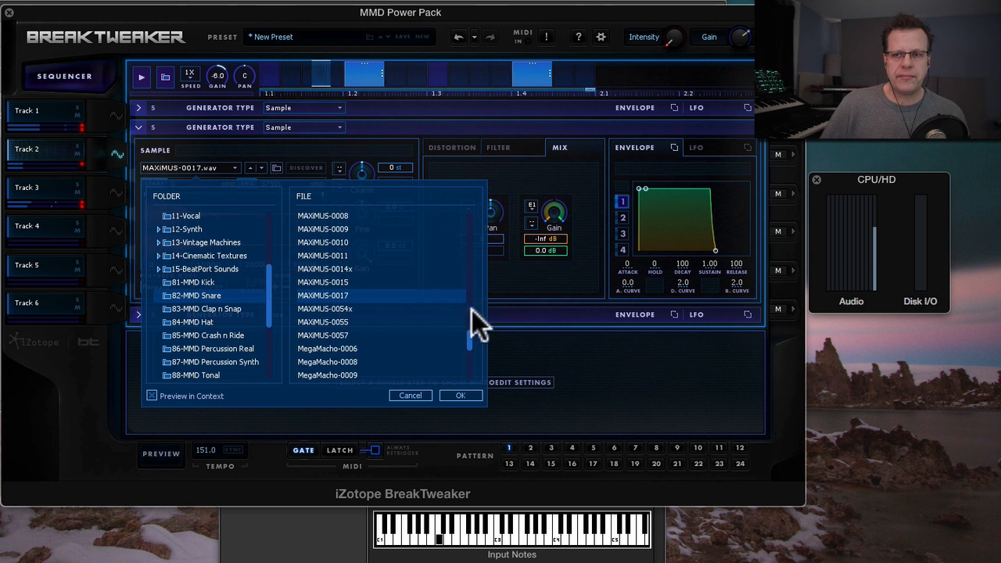
key(Down)
key(Down)
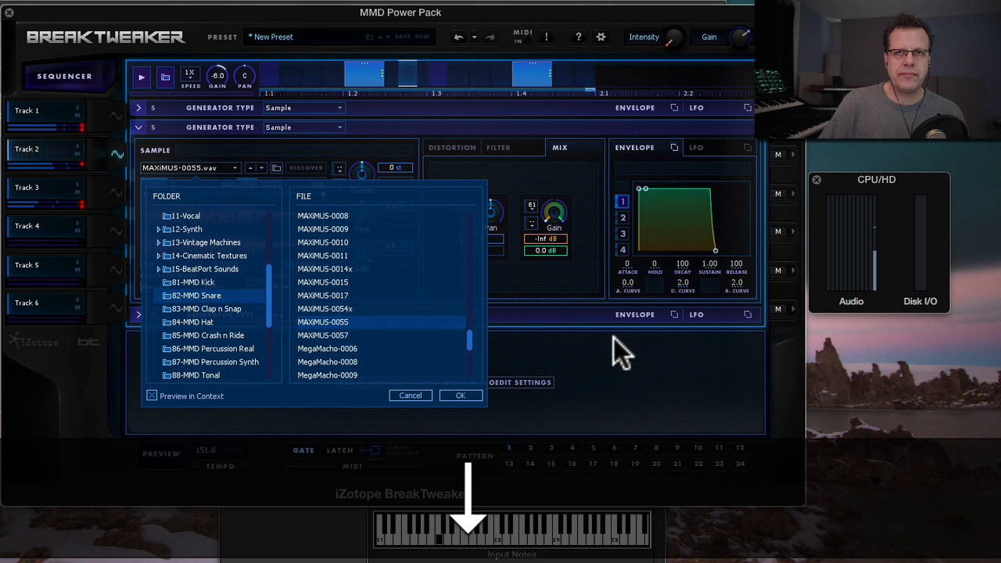
drag(739, 270, 739, 206)
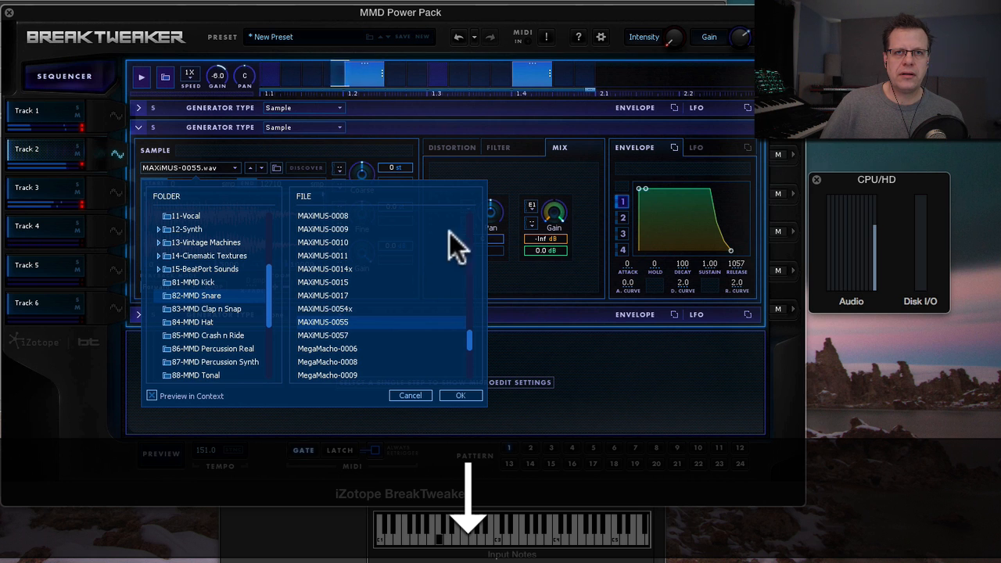
key(Down)
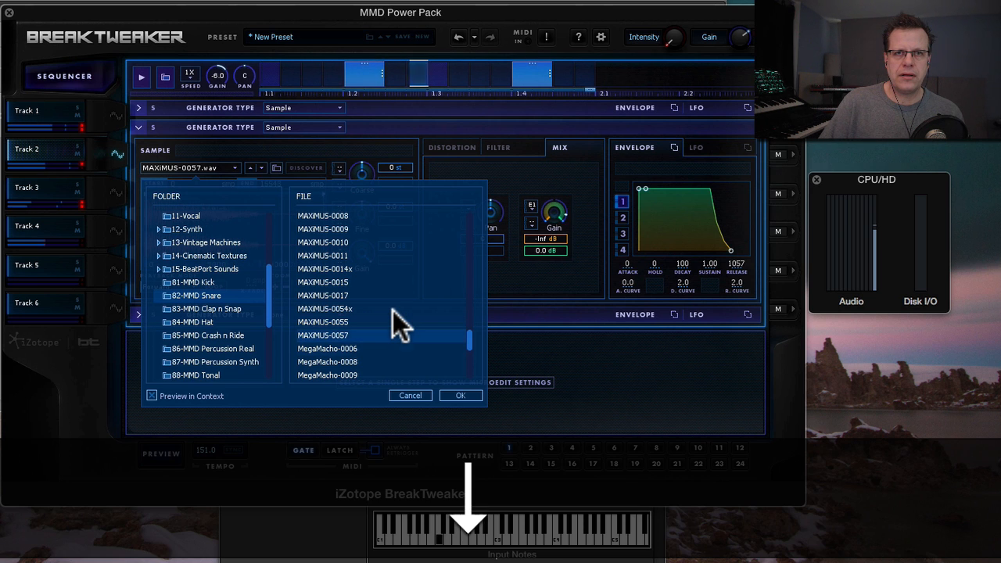
Audition the MegaMacho snares and load PsYKo-0008 into track 2's second generator.
key(Down)
key(Down)
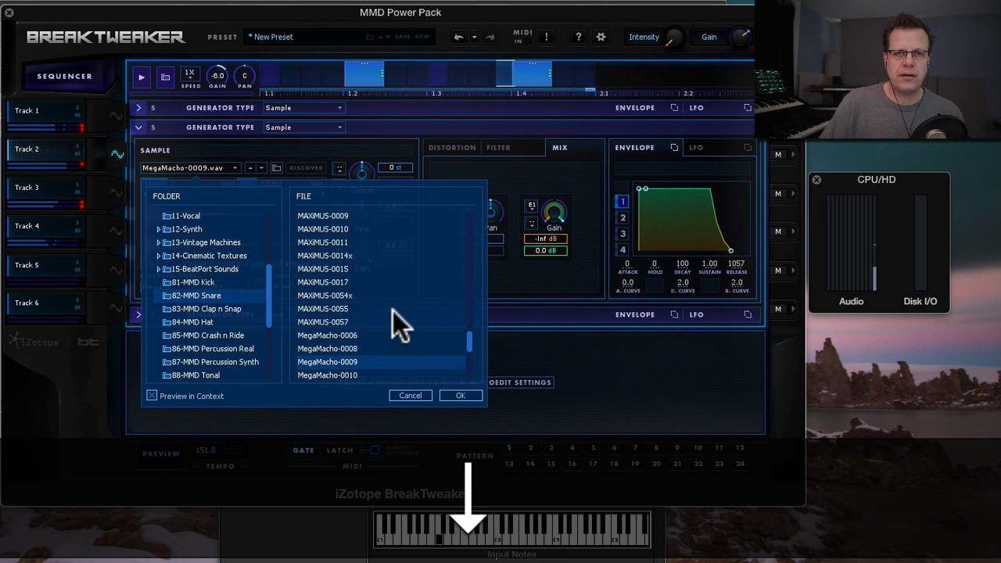
scroll(393, 310, down, 1)
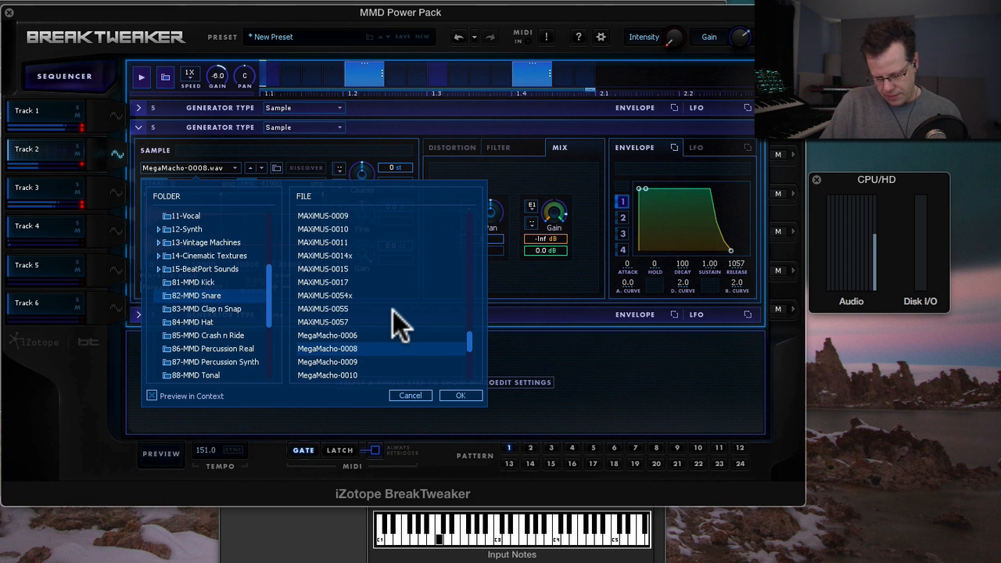
key(Down)
key(Down)
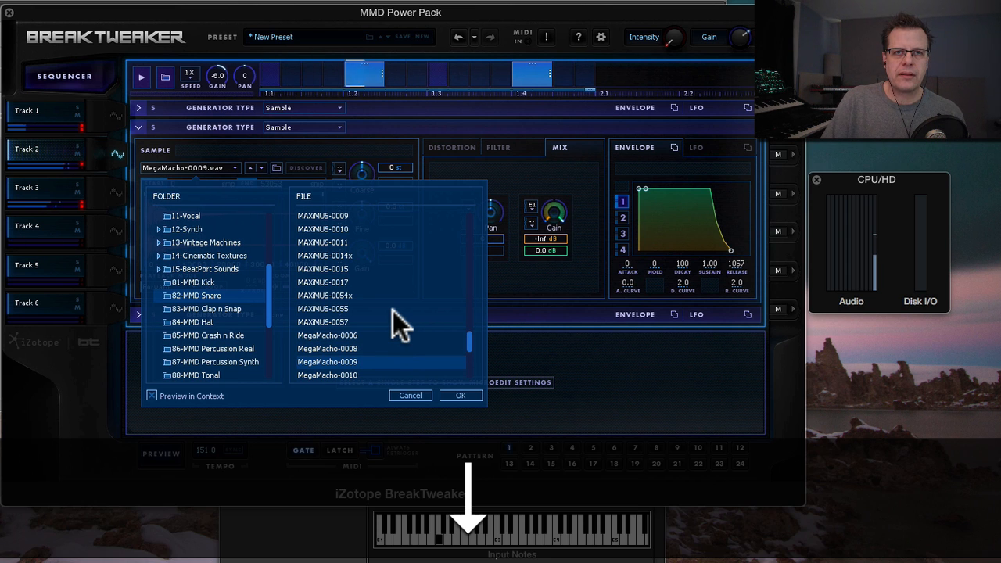
key(Down)
key(Down)
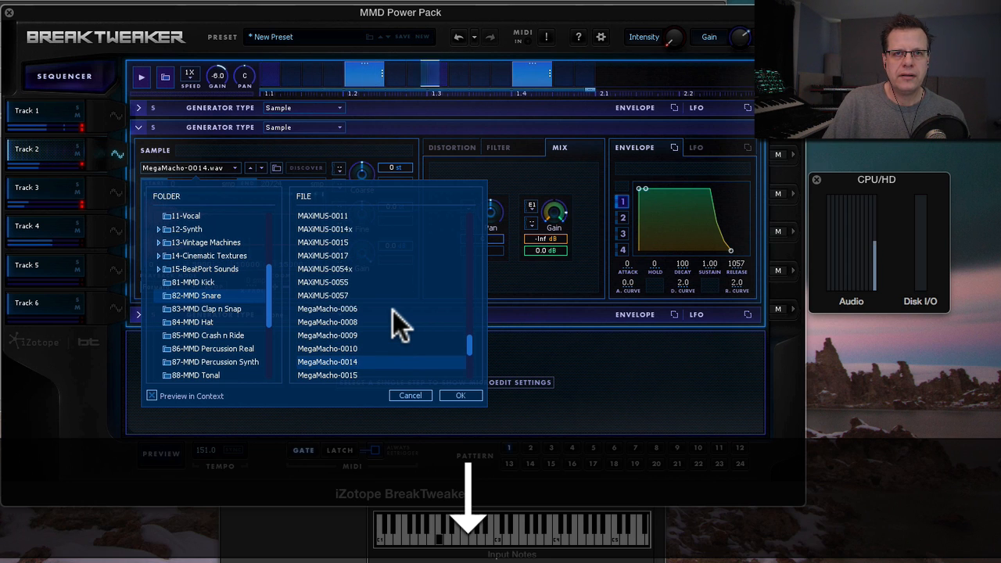
key(Down)
key(Down)
key(Down)
key(Down)
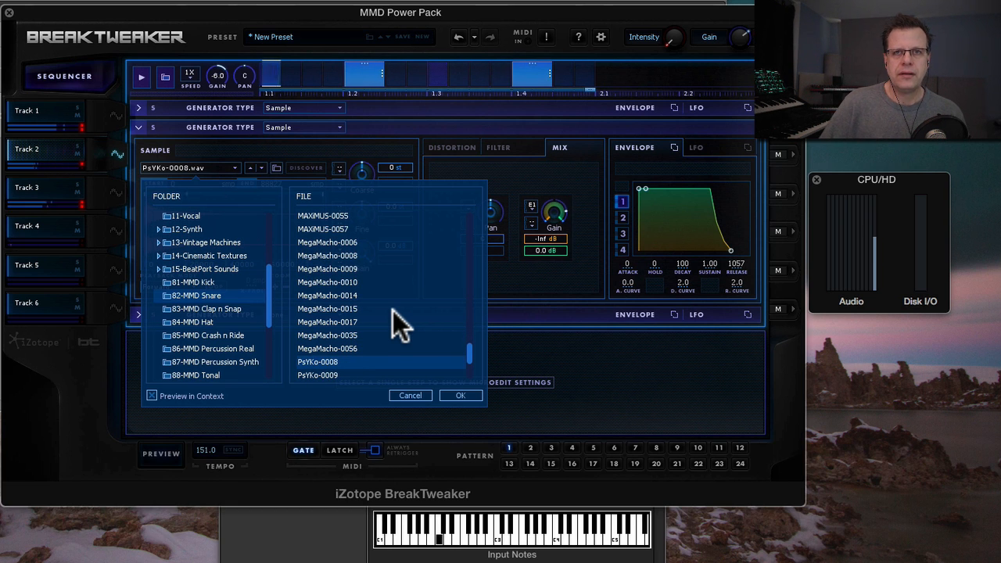
click(468, 396)
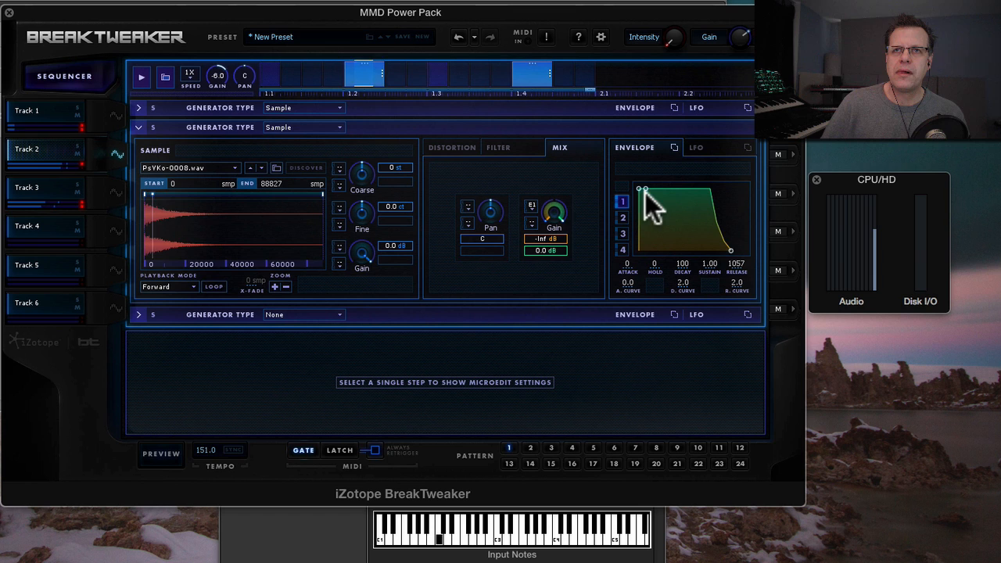
Shape PsYKo-0008's envelope with decay 150, sustain 0.24, release 937 and release curve 5.0, and set its mix gain to -5.8 dB.
mouse_move(736, 266)
mouse_down()
mouse_move(742, 307)
mouse_move(733, 278)
mouse_up()
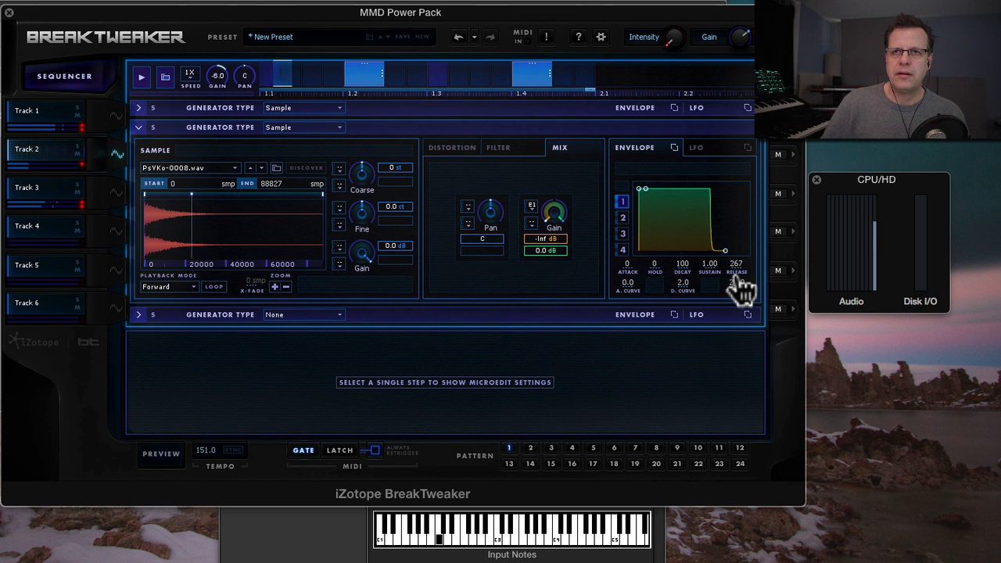
drag(645, 188, 650, 237)
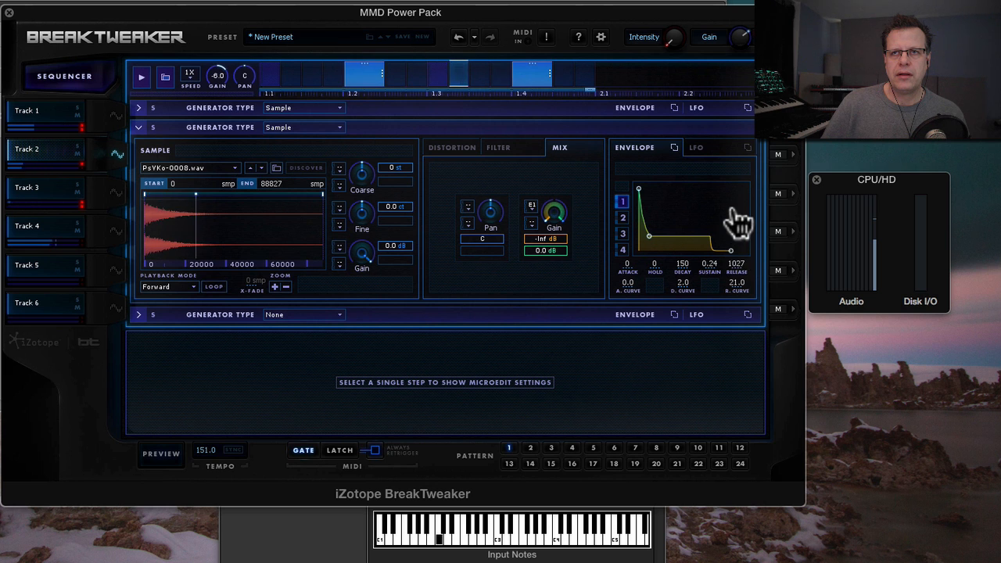
drag(735, 298, 736, 306)
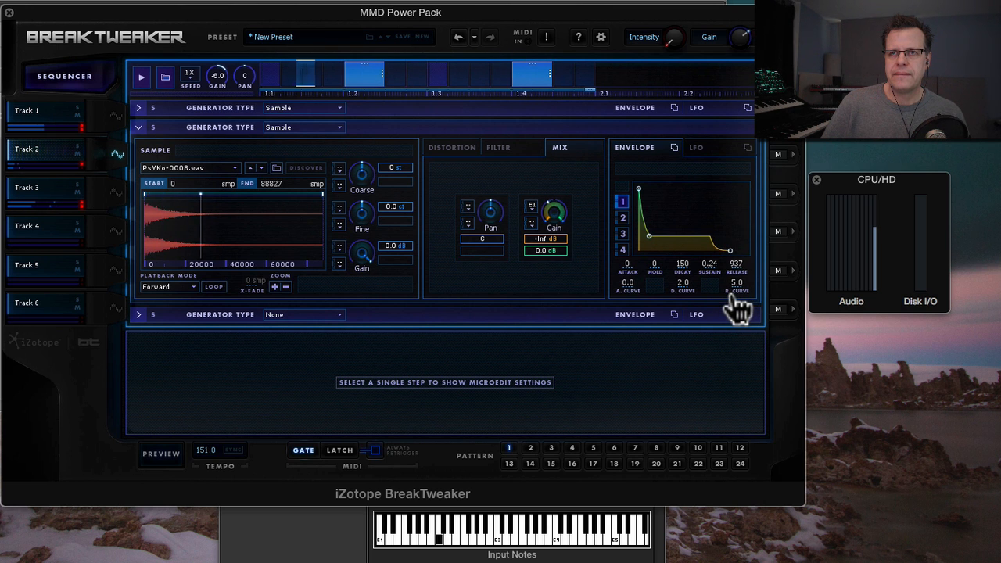
drag(561, 218, 560, 235)
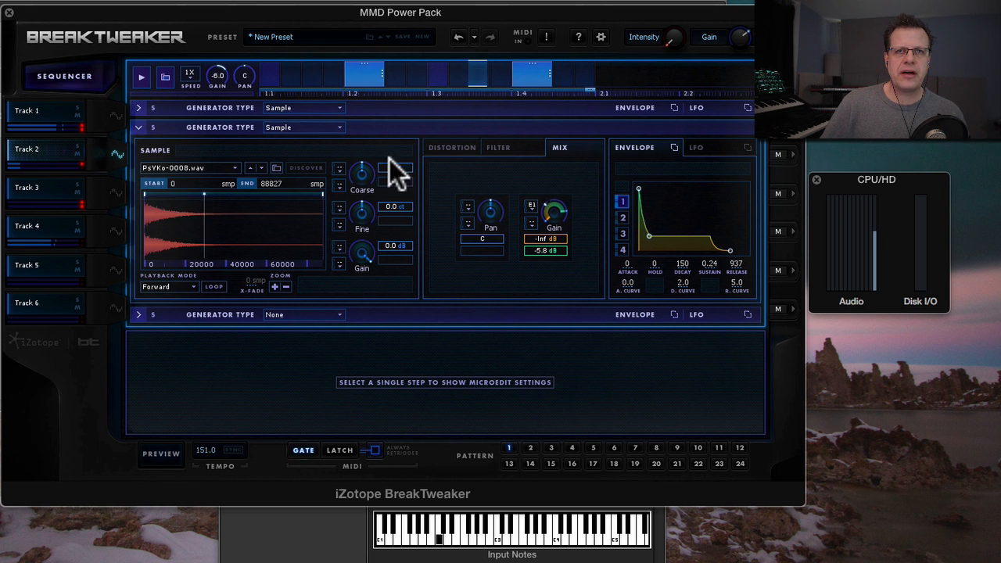
Set the first snare sample's filter to None and the mix gains to -0.7 dB for the first generator and 0.0 dB for the second.
click(371, 107)
click(497, 129)
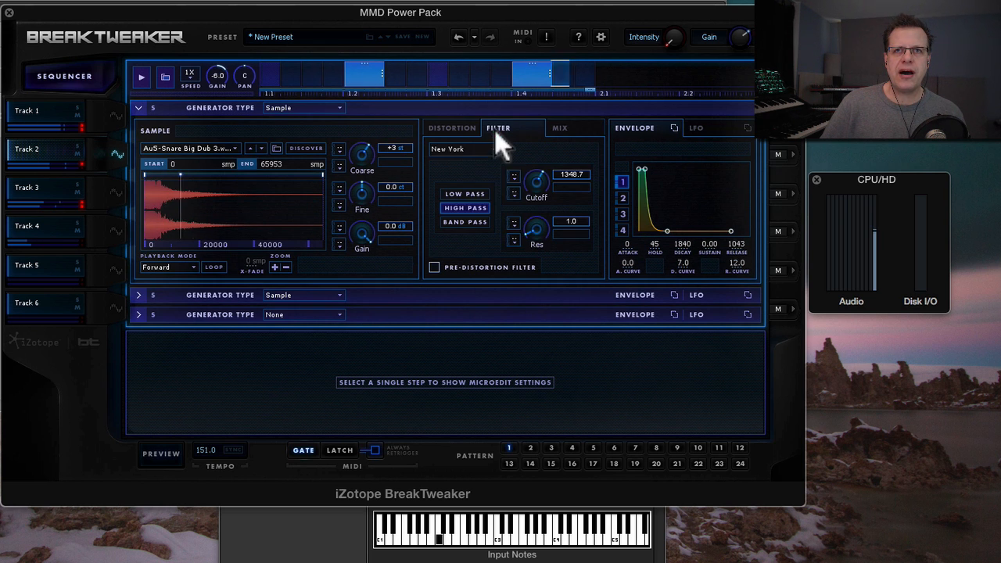
click(472, 149)
click(476, 162)
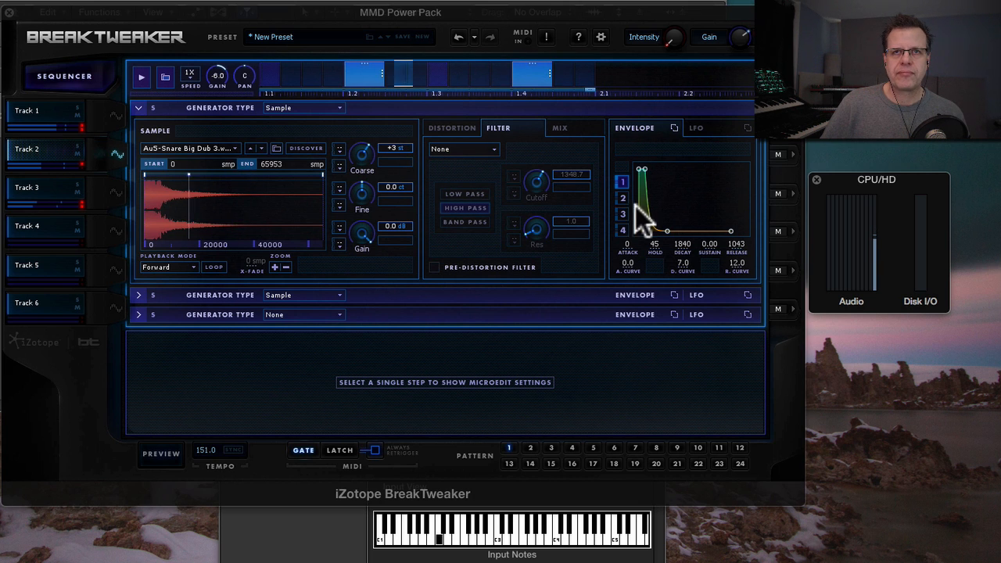
click(560, 130)
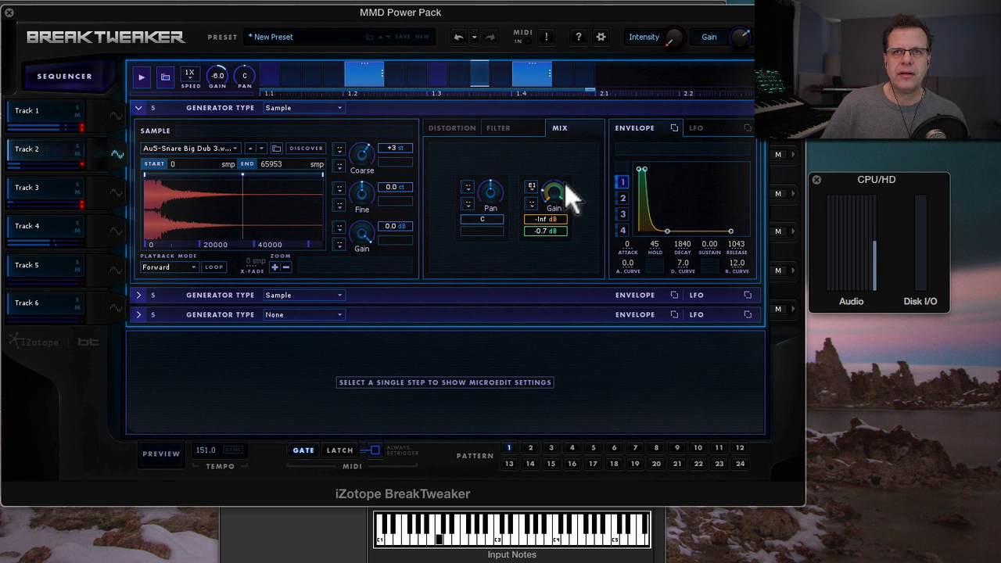
click(433, 293)
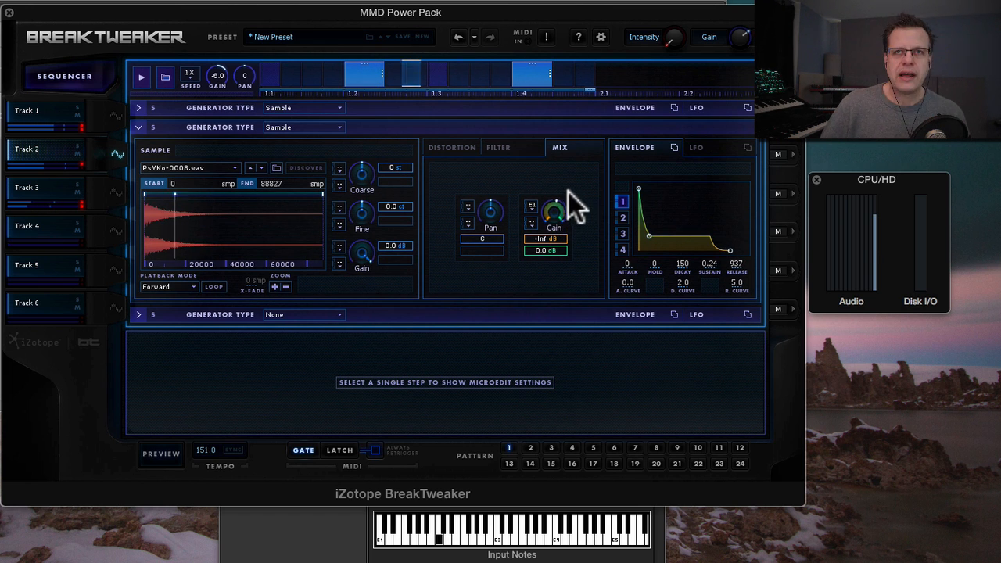
Set the first snare generator's envelope release to 1143 and its release curve to 8.0, keeping the coarse pitch at +3 st.
click(372, 108)
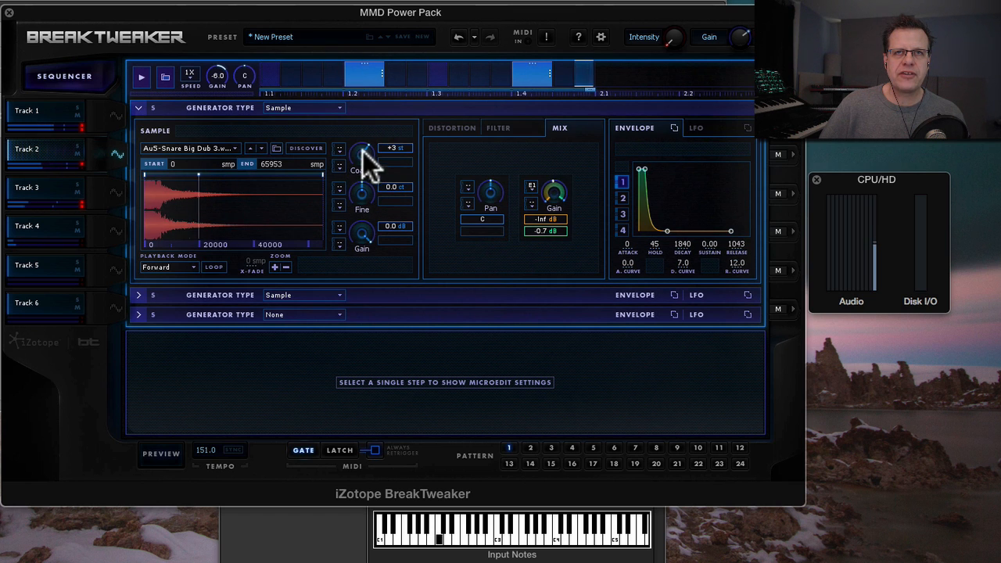
drag(363, 158, 366, 151)
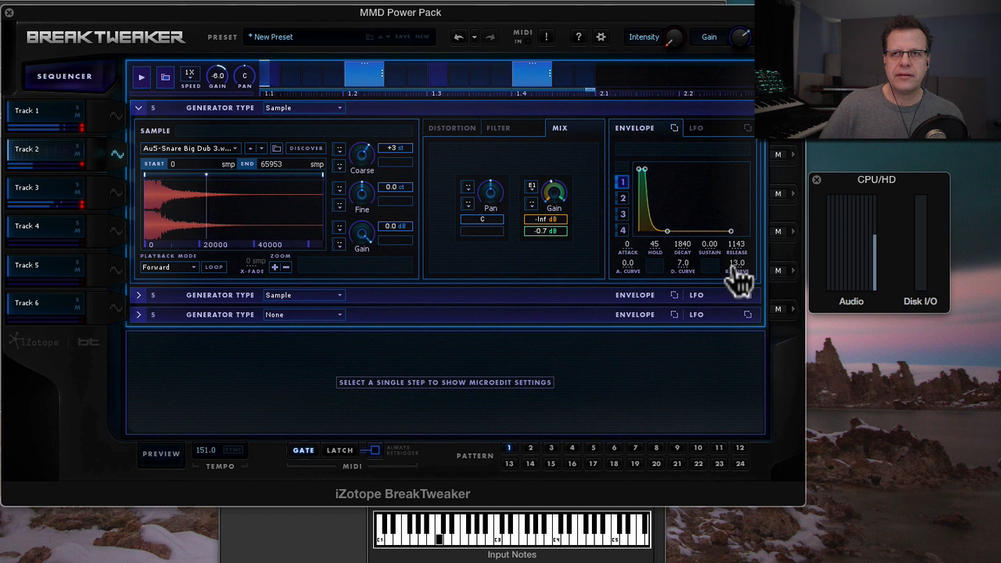
drag(737, 270, 736, 276)
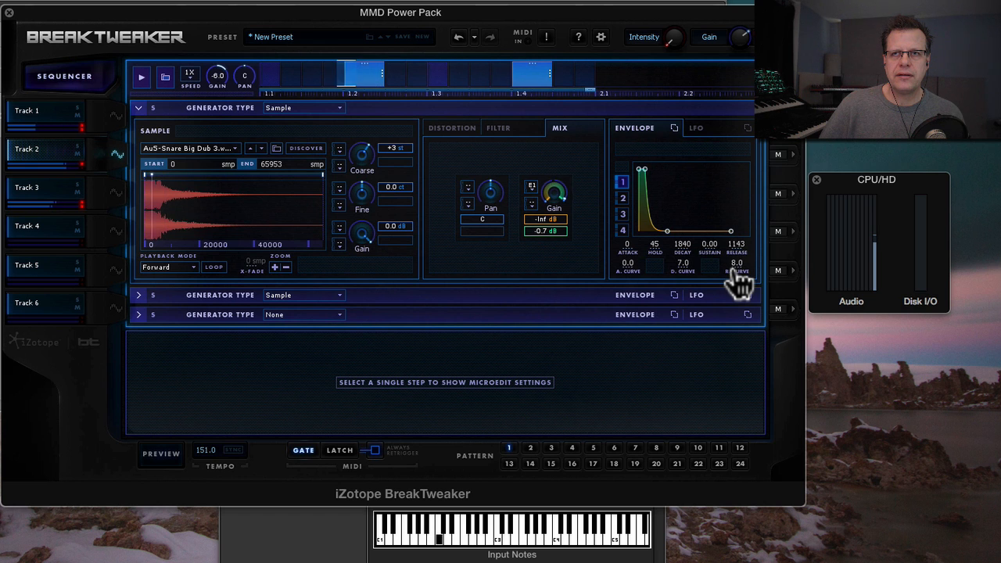
Add a Sample generator to track 1's second slot, browse its 81-MMD Kick samples, and set the envelope release to 440.
click(113, 118)
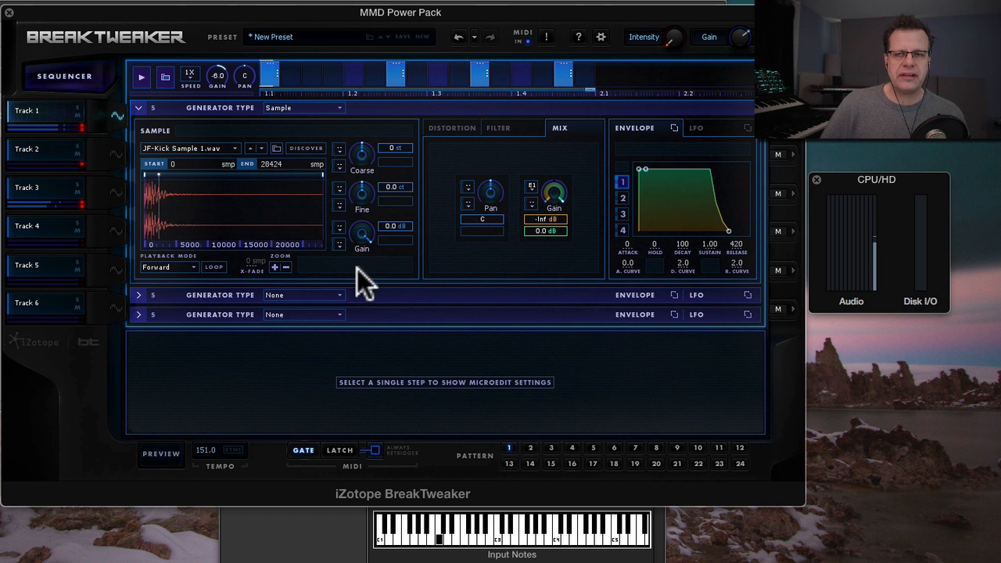
click(310, 295)
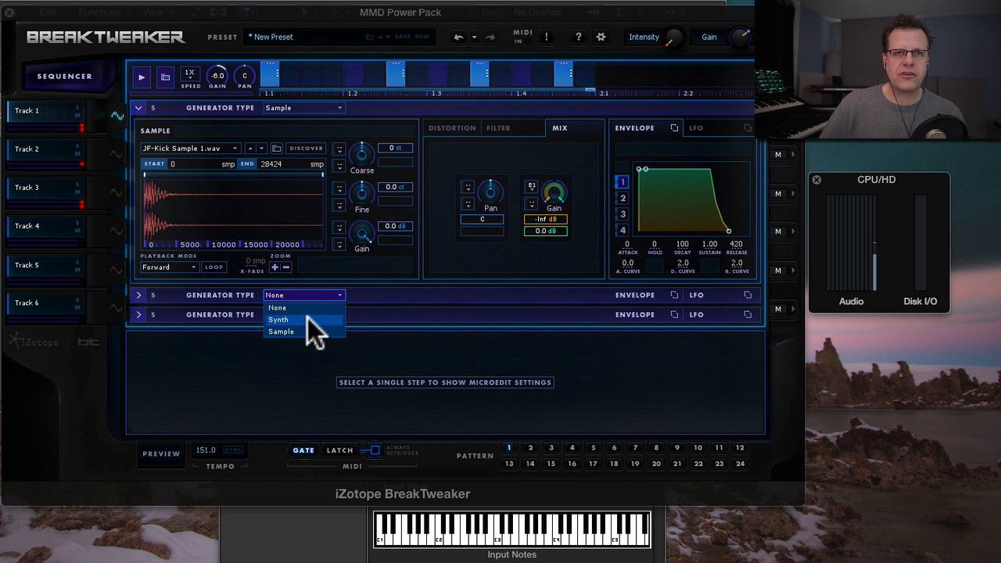
click(311, 332)
click(207, 169)
scroll(231, 278, down, 5)
click(204, 282)
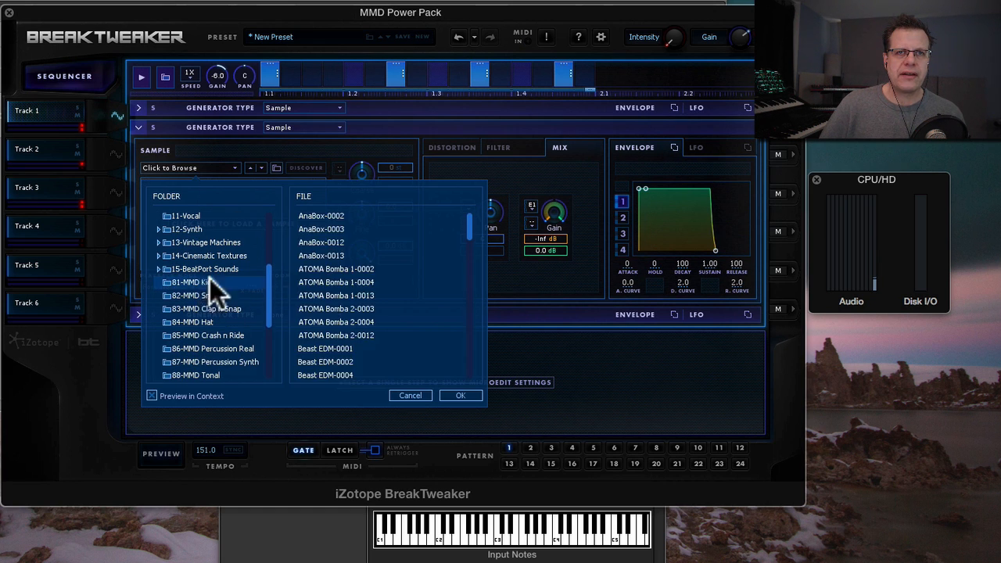
drag(743, 270, 739, 255)
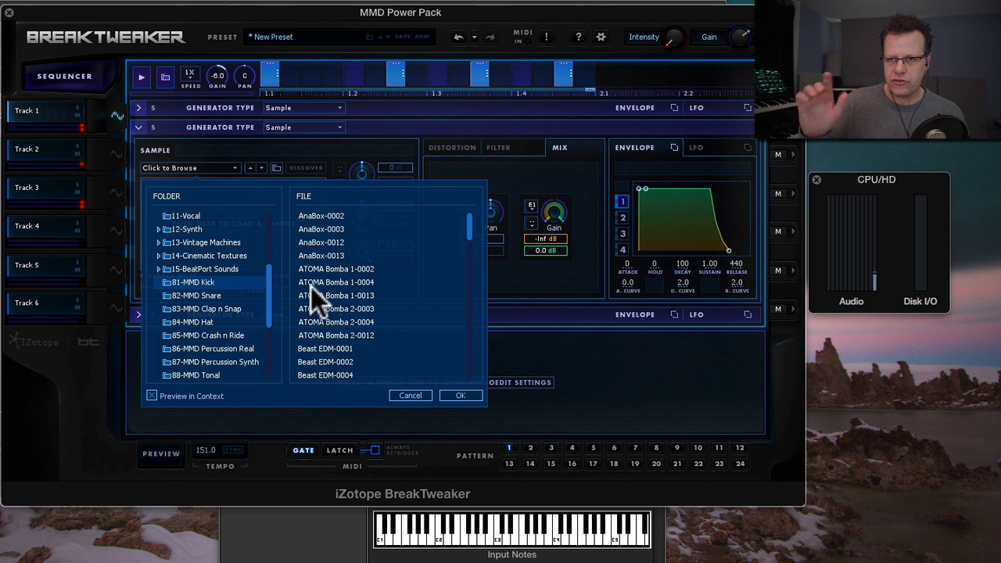
Audition the AnaBox, ATOMA Bomba and Beast EDM kicks and load Beast EDM-0004 into track 1's second generator.
click(324, 244)
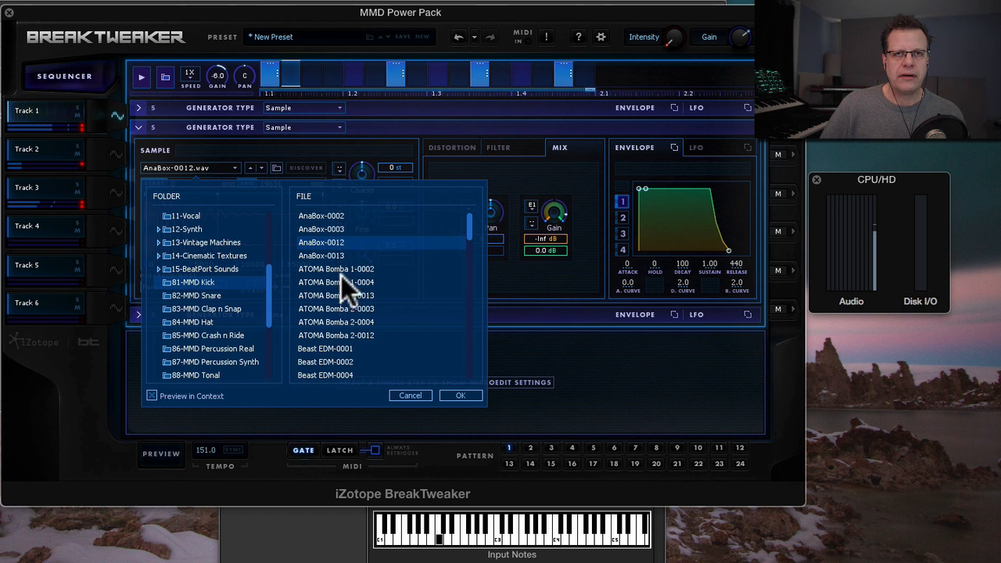
click(342, 295)
click(351, 313)
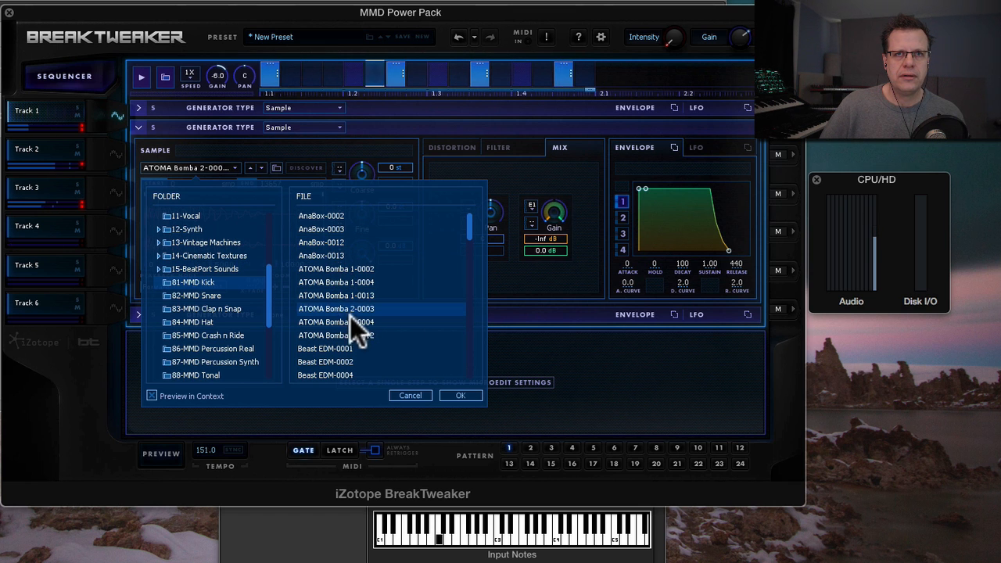
click(344, 321)
scroll(352, 326, down, 2)
click(344, 251)
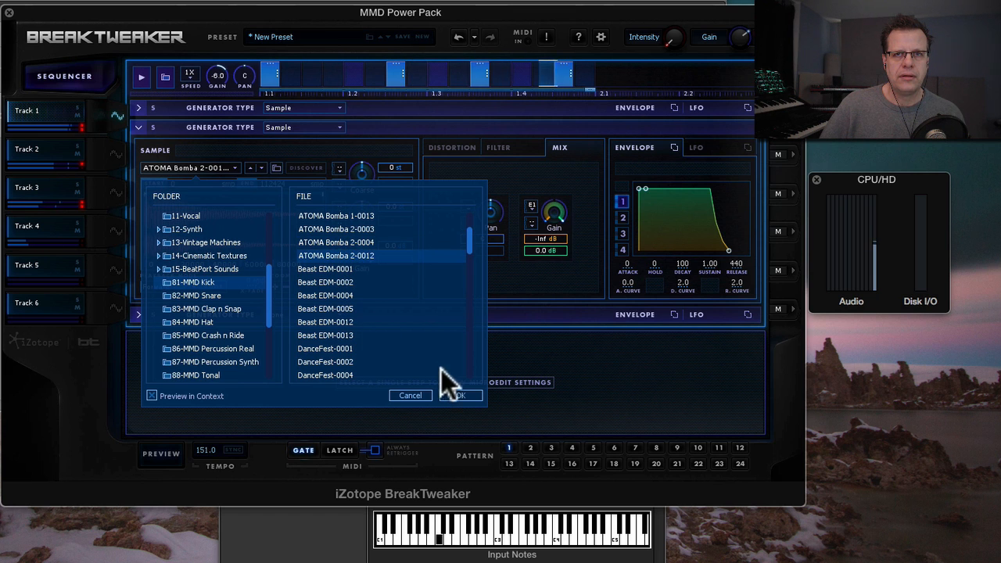
click(344, 283)
click(337, 295)
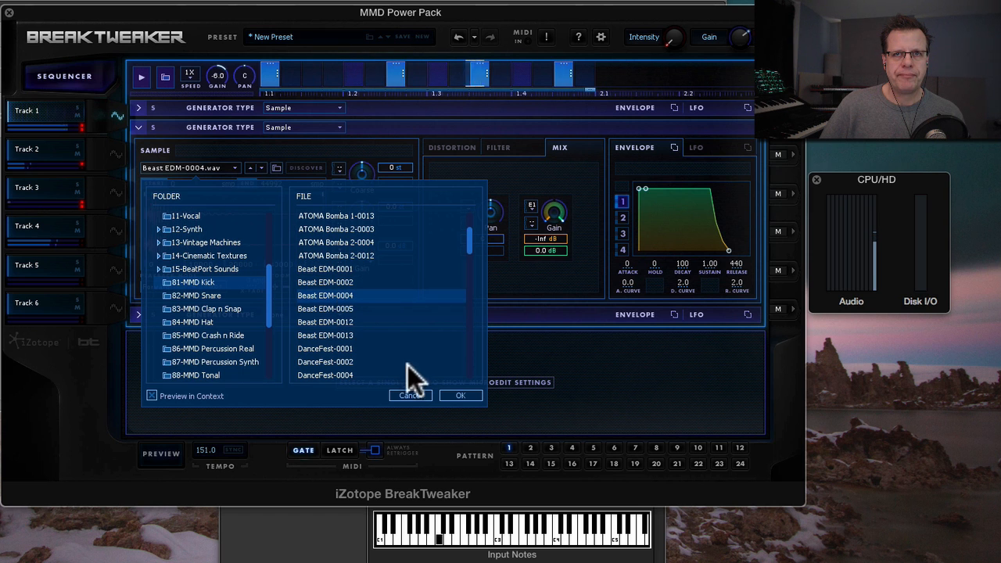
click(465, 396)
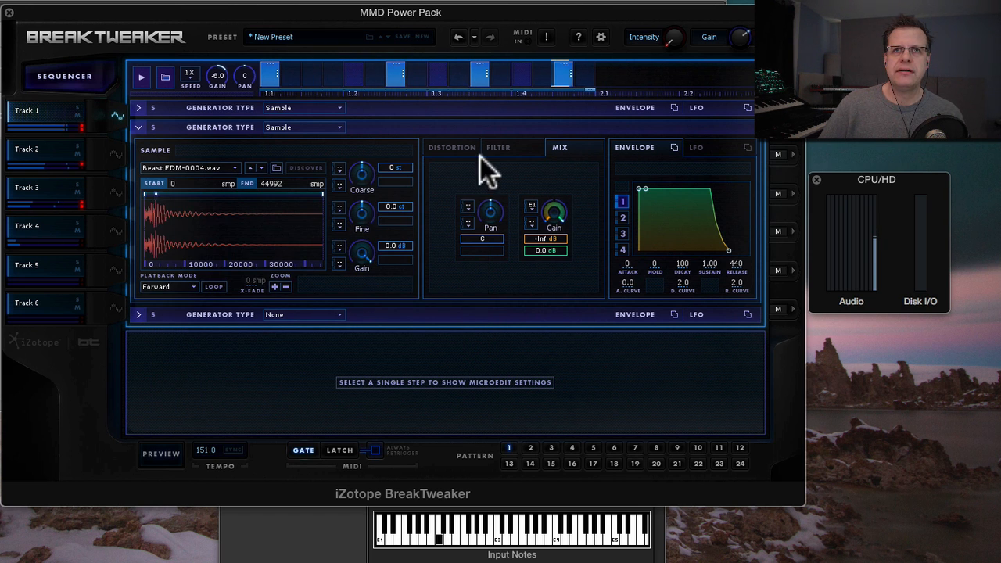
Try Hard and Digital distortion on the Beast EDM-0004 kick layer with amount 12.0 and tone 75.0.
click(454, 148)
click(459, 168)
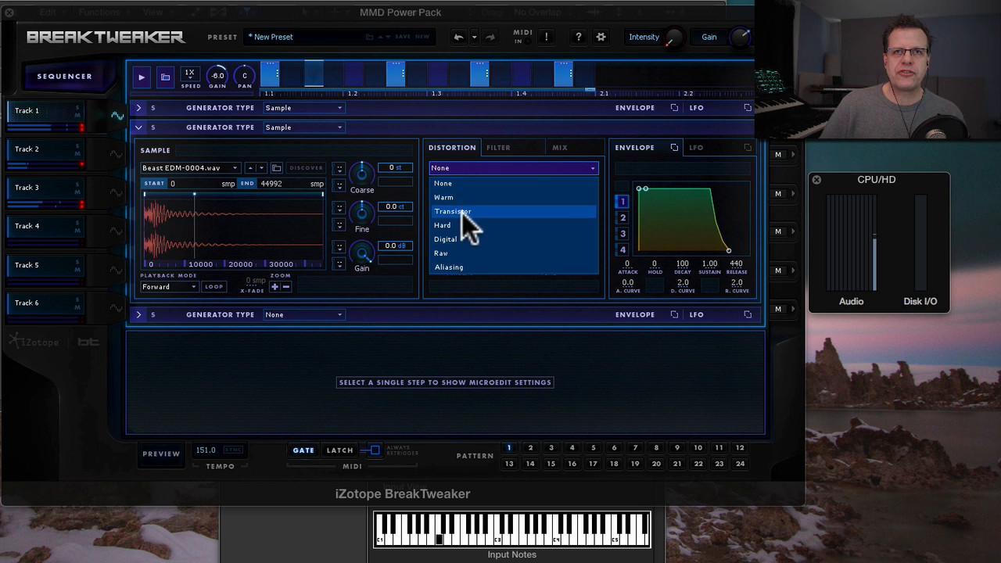
click(462, 223)
drag(465, 176, 462, 187)
drag(557, 186, 556, 170)
click(482, 166)
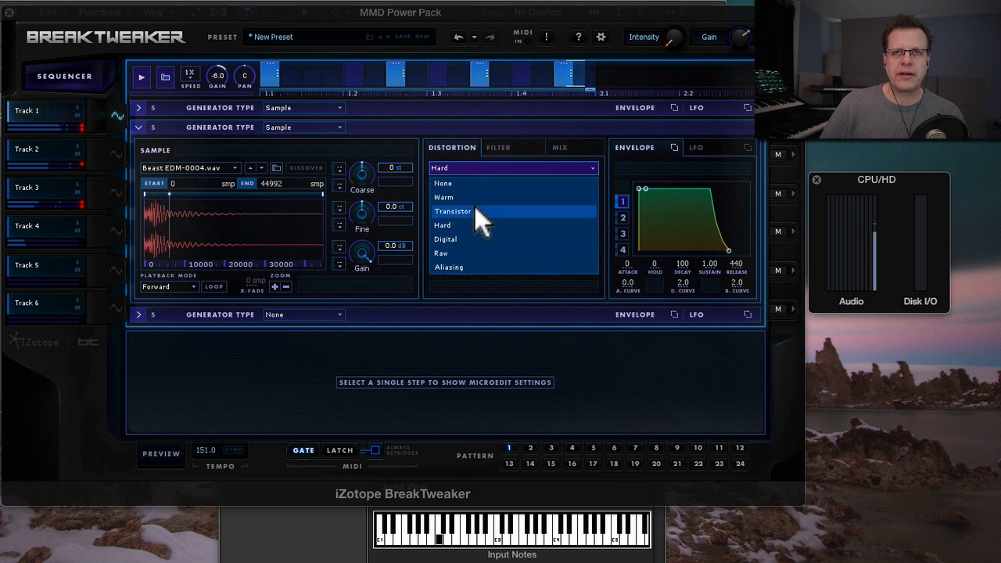
click(473, 236)
Solo track 1 and its second generator, and raise the Digital distortion amount to 33.0.
click(154, 126)
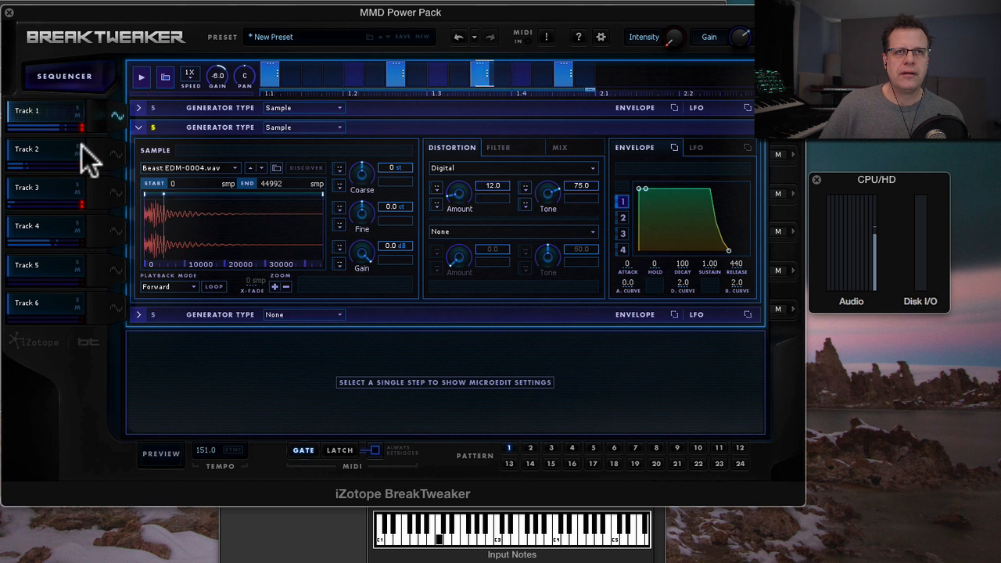
click(77, 107)
mouse_move(455, 196)
mouse_down()
mouse_move(460, 163)
mouse_move(459, 179)
mouse_up()
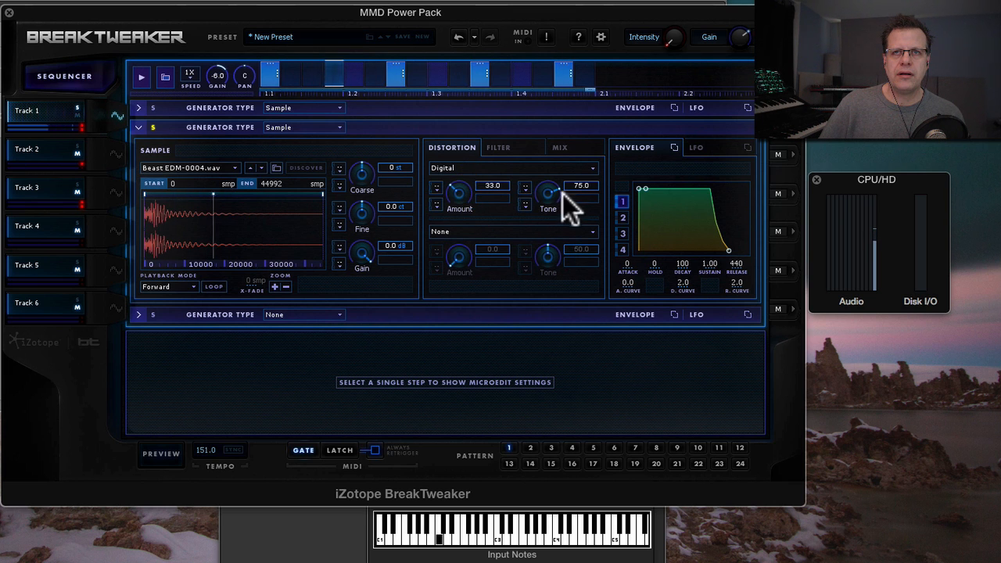
Set the kick layer's distortion to Warm with amount 49.0 and tone 86.0, and its mix gain to -2.1 dB.
click(477, 167)
click(479, 196)
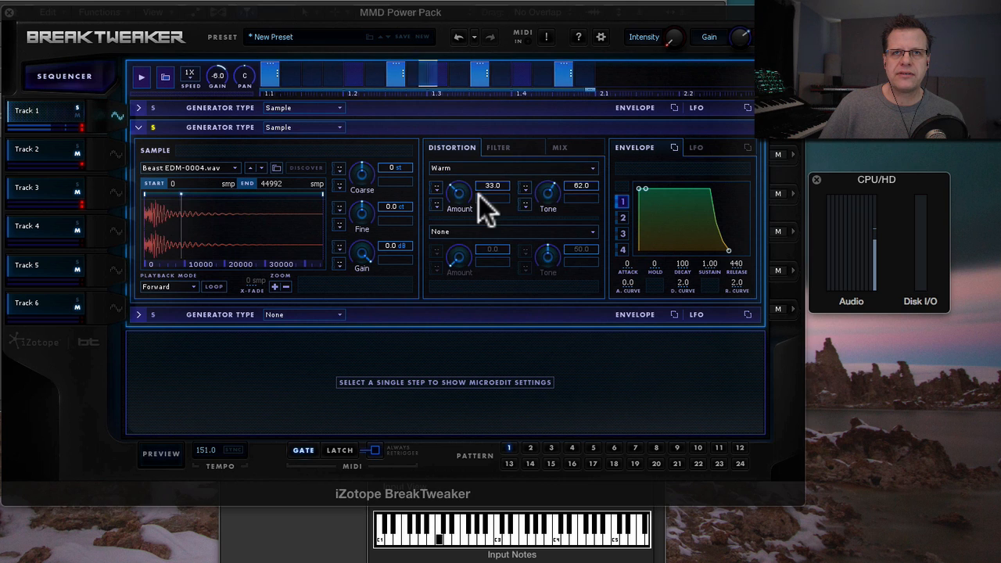
mouse_move(461, 178)
mouse_down()
mouse_move(464, 168)
mouse_move(463, 183)
mouse_up()
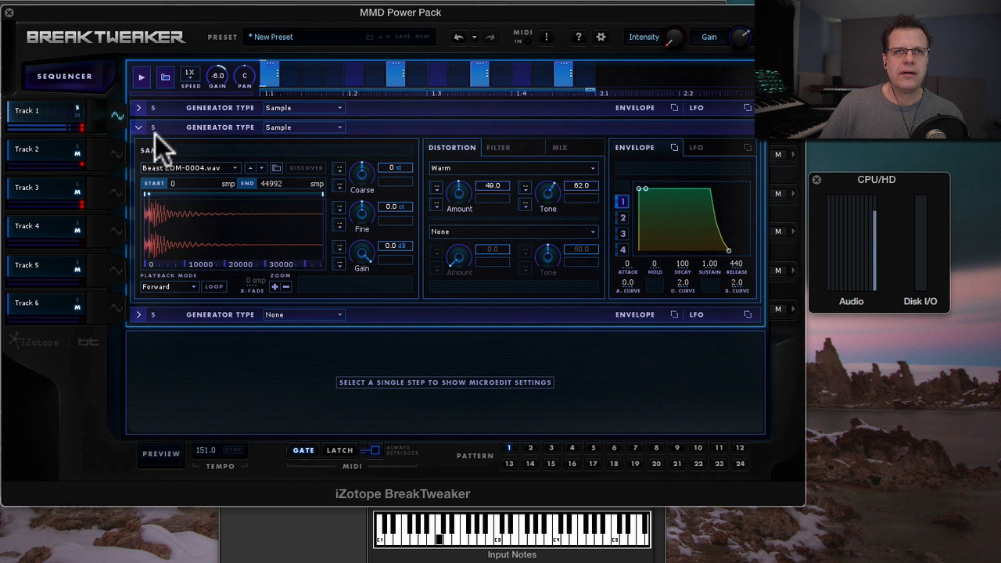
drag(550, 192, 547, 170)
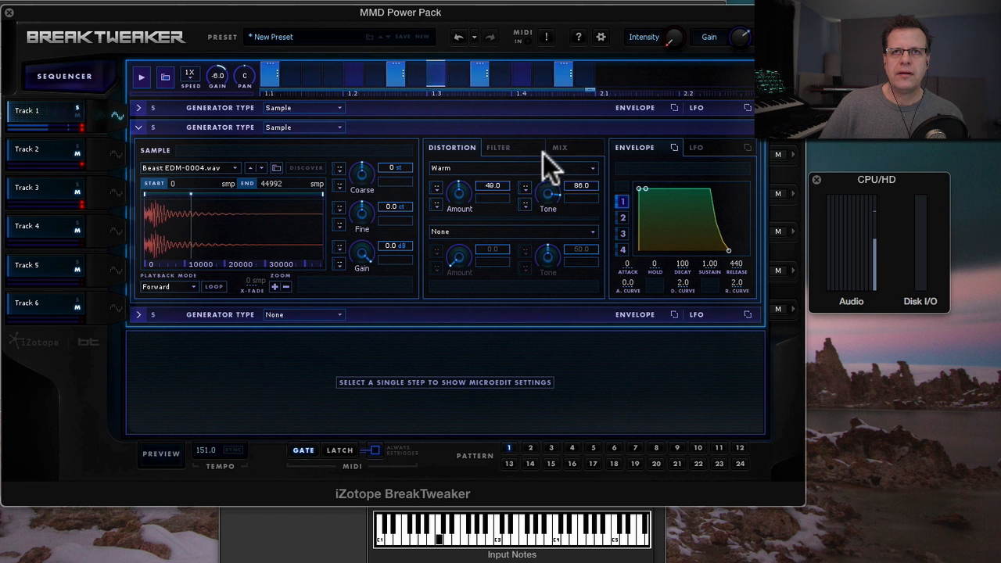
click(560, 147)
mouse_move(556, 216)
mouse_down()
mouse_move(553, 247)
mouse_move(550, 219)
mouse_up()
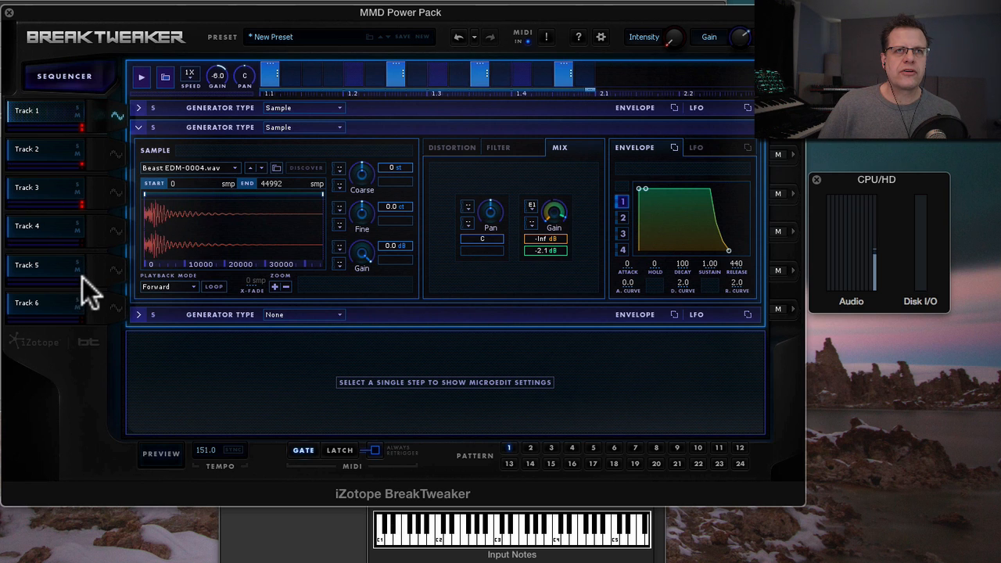
Browse the Guru-Claps presets for track 5, audition 808 ez Ambi and load 808 n Real Layered.
click(117, 269)
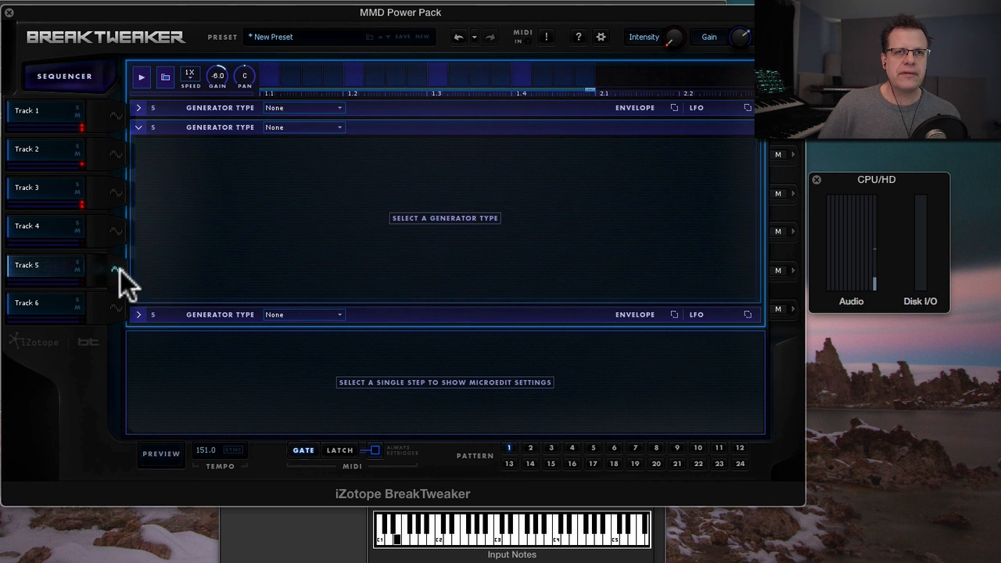
click(115, 269)
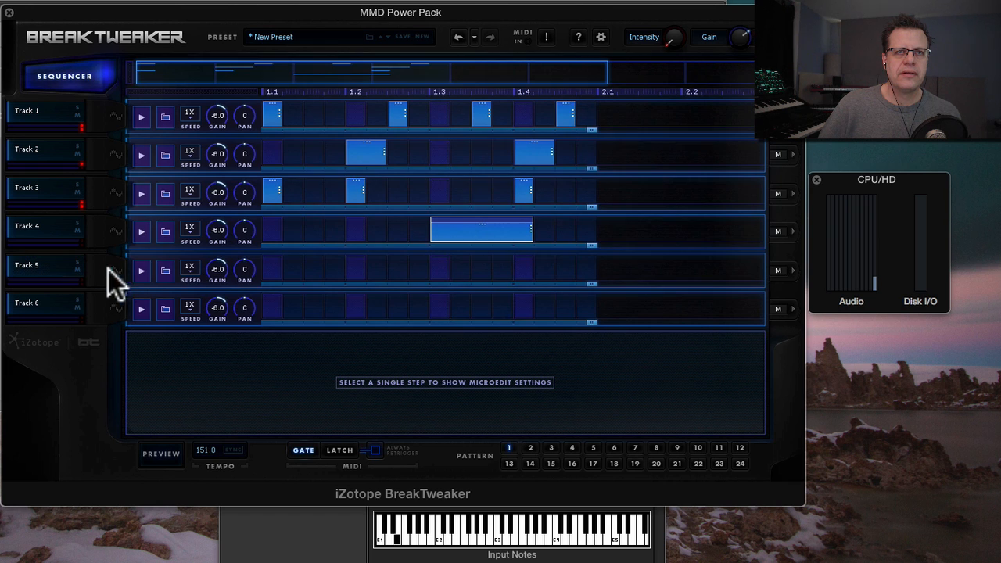
click(165, 270)
click(205, 333)
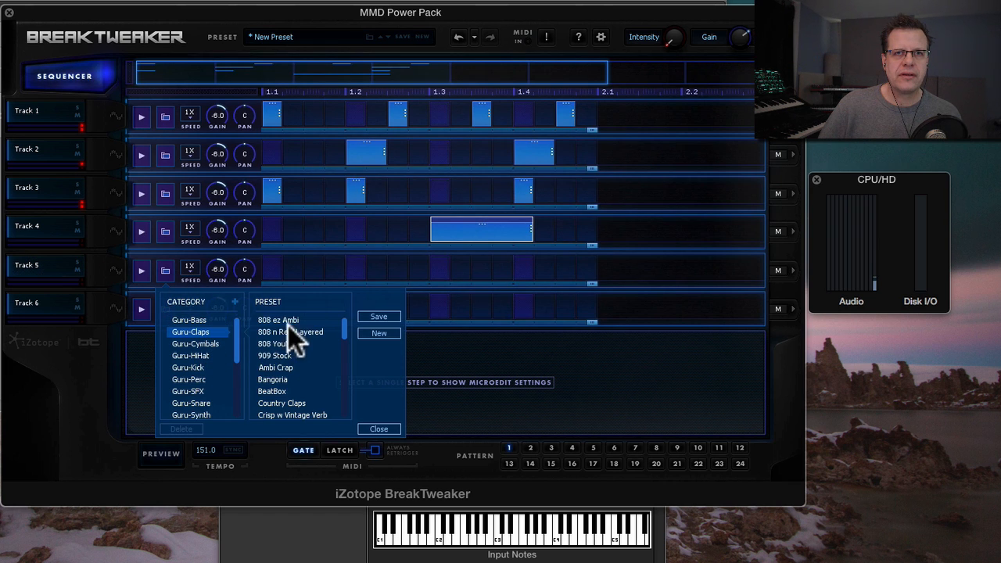
click(286, 319)
click(302, 330)
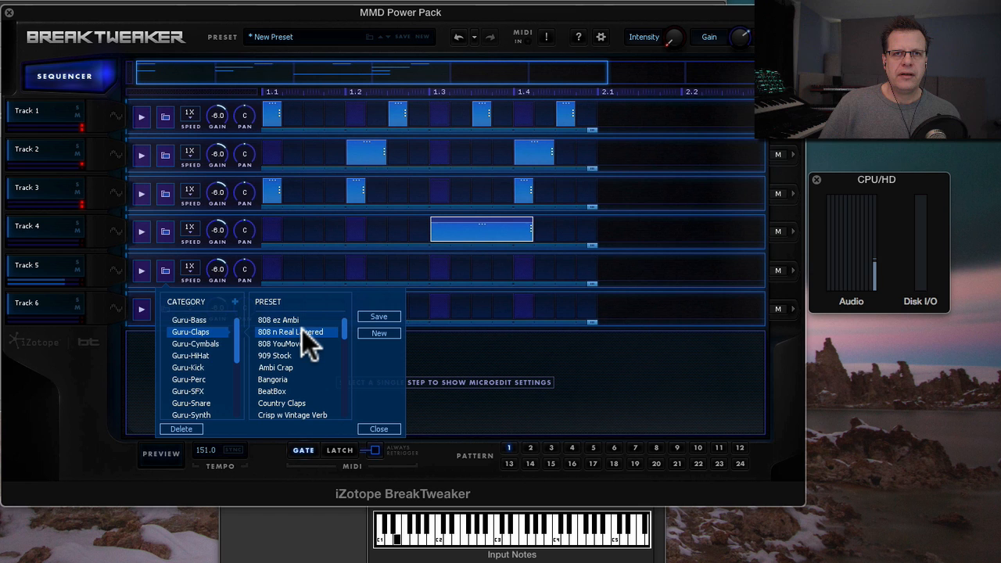
Add track 5 clap steps at 1.2 and 1.4, lengthening them to four and about three sixteenths.
click(357, 267)
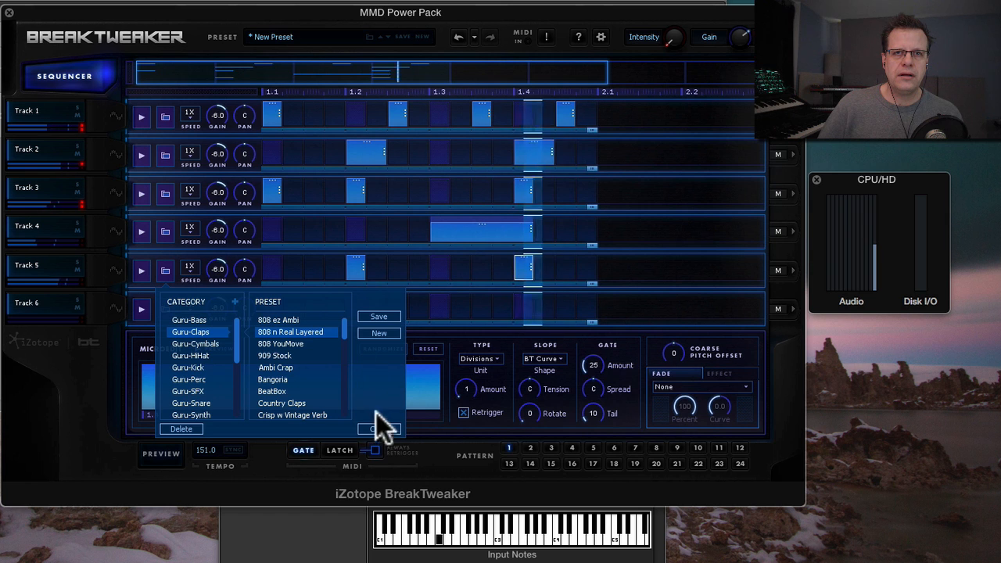
drag(358, 270, 429, 272)
drag(531, 270, 585, 273)
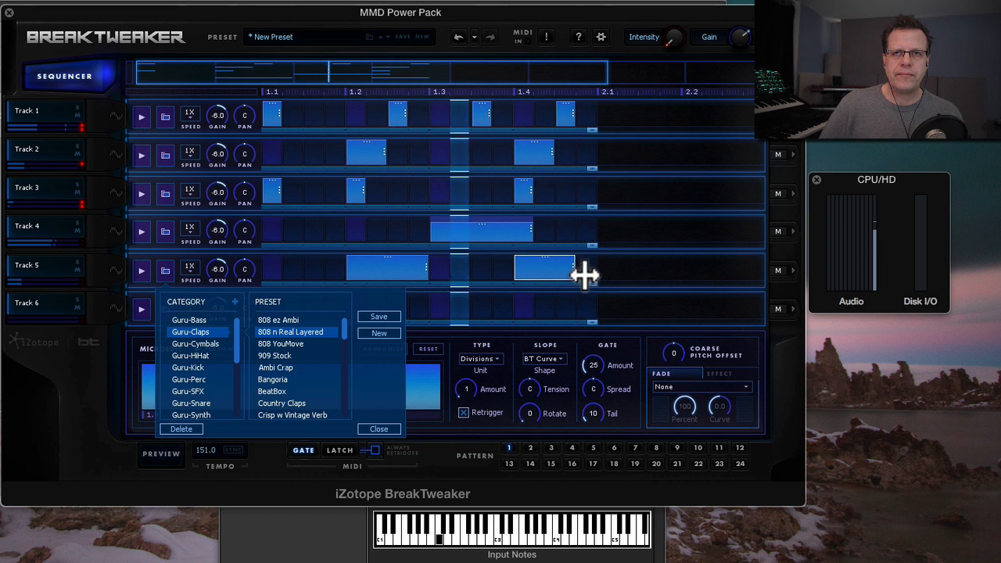
Audition further Guru-Claps presets from 808 YouMove onward and load DigiAlias Claps on track 5.
click(278, 343)
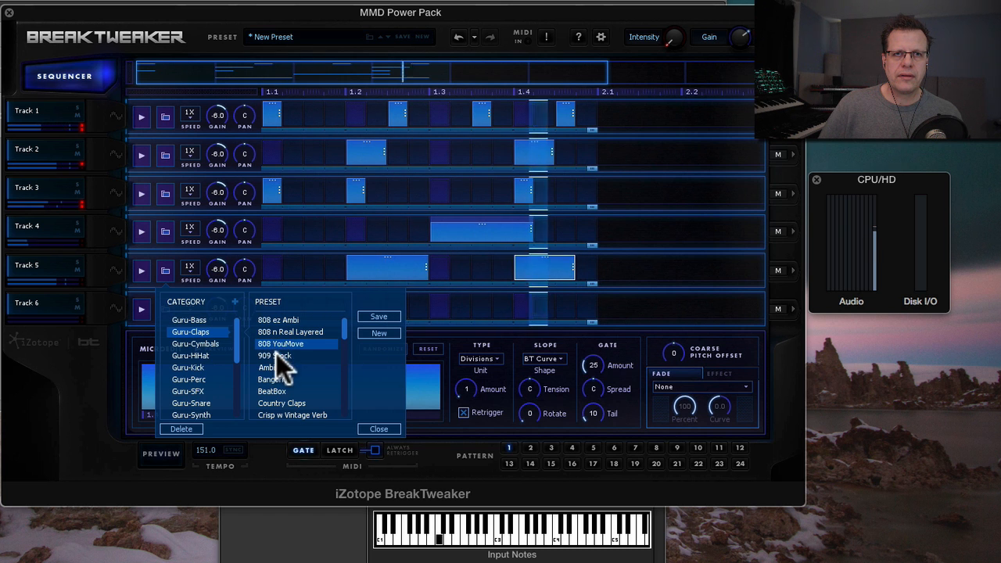
click(276, 354)
click(282, 367)
scroll(297, 383, down, 2)
click(278, 325)
click(280, 335)
click(288, 348)
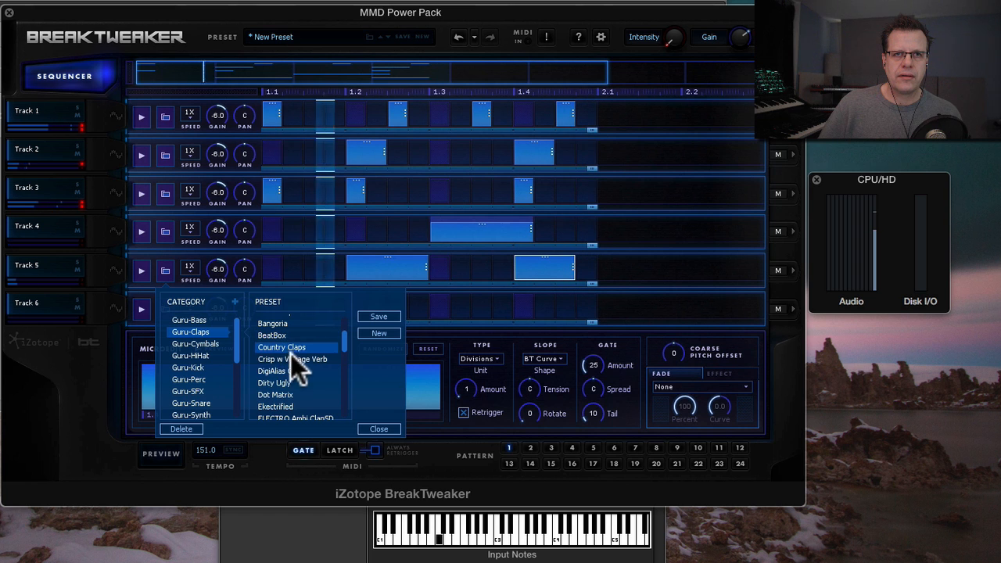
click(290, 359)
click(291, 370)
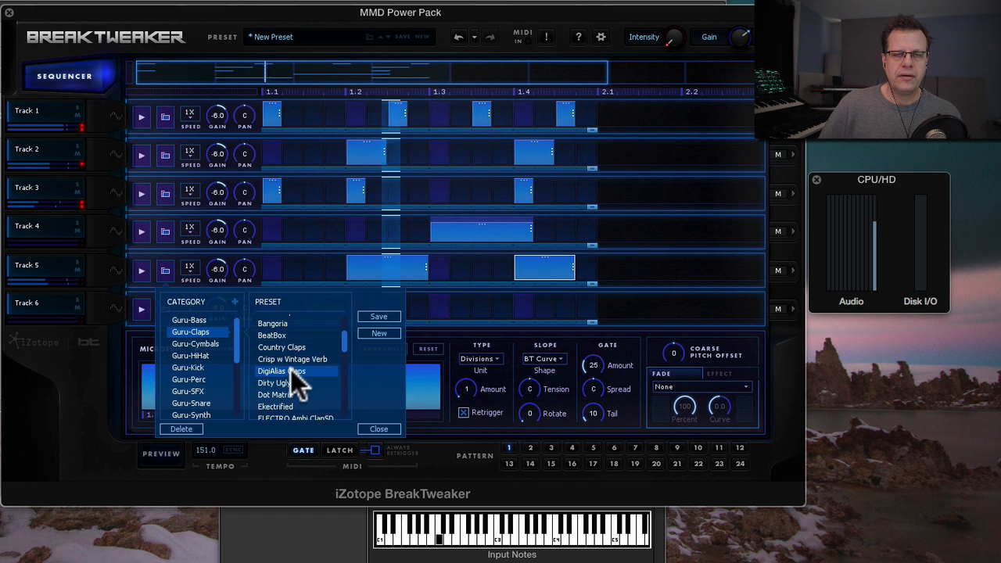
click(379, 431)
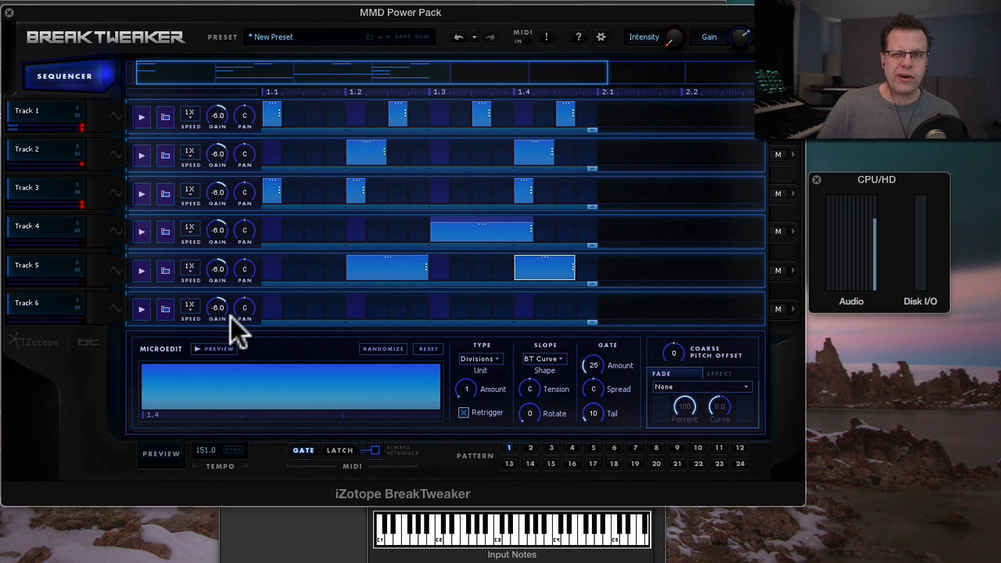
Browse the presets for track 6 and audition A2 80s Dark House and A2 Con Jarpenter from Guru-Bass.
click(164, 309)
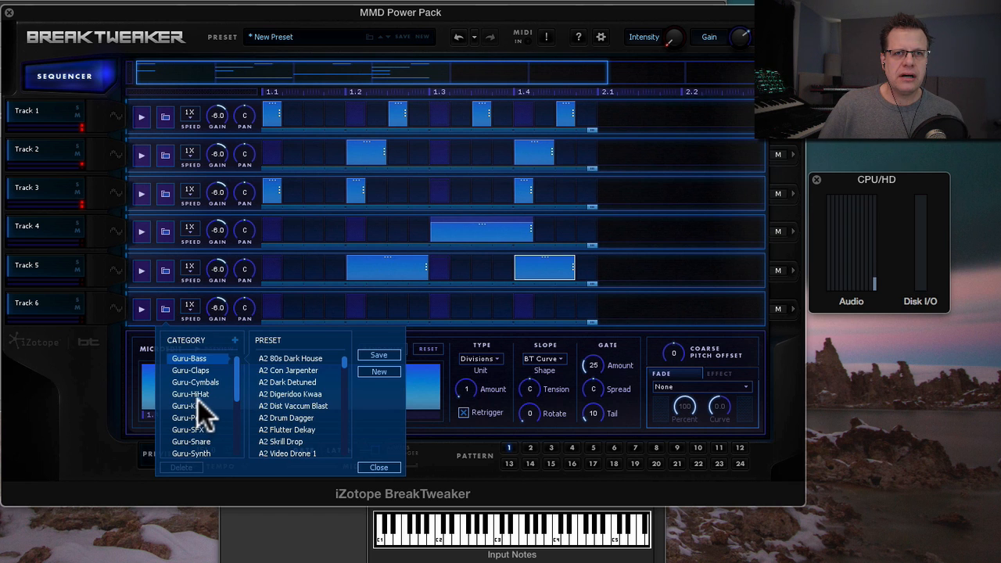
scroll(198, 400, down, 2)
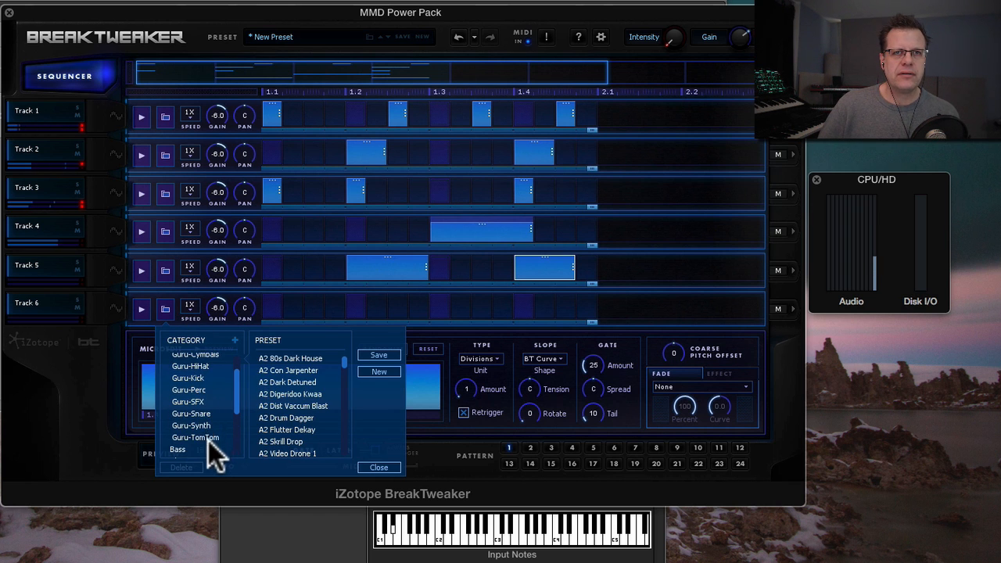
scroll(206, 392, up, 2)
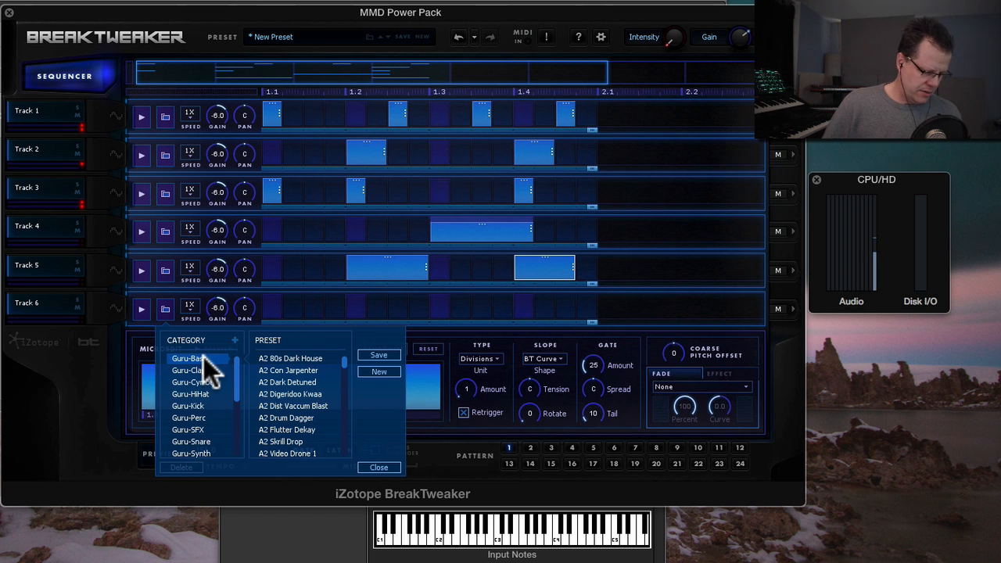
click(337, 359)
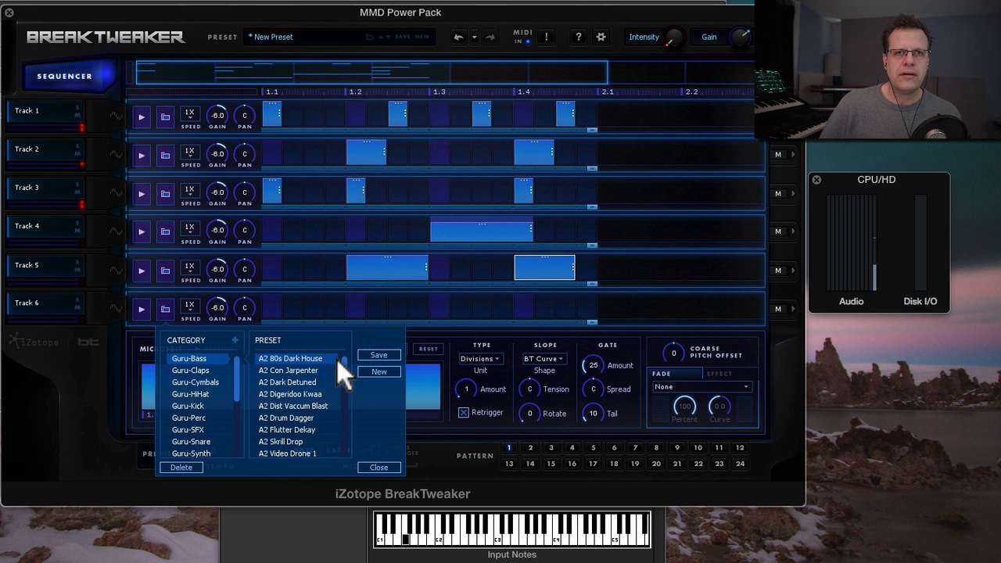
click(306, 367)
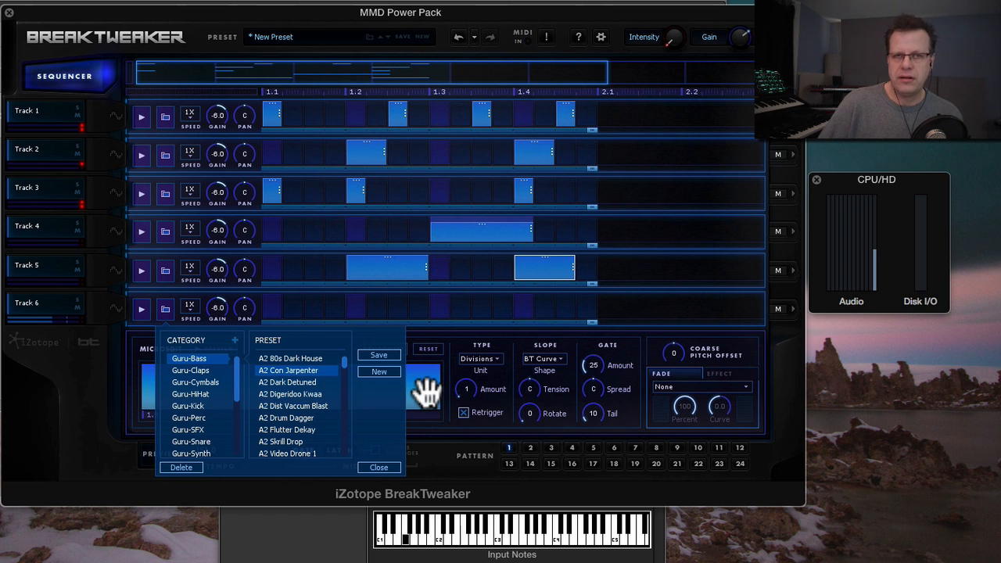
Audition the Guru-Bass presets for track 6 from A2 Dark Detuned to Bb Wuppy Puppy and load B2 Wood Tong.
key(Down)
key(Down)
key(Down)
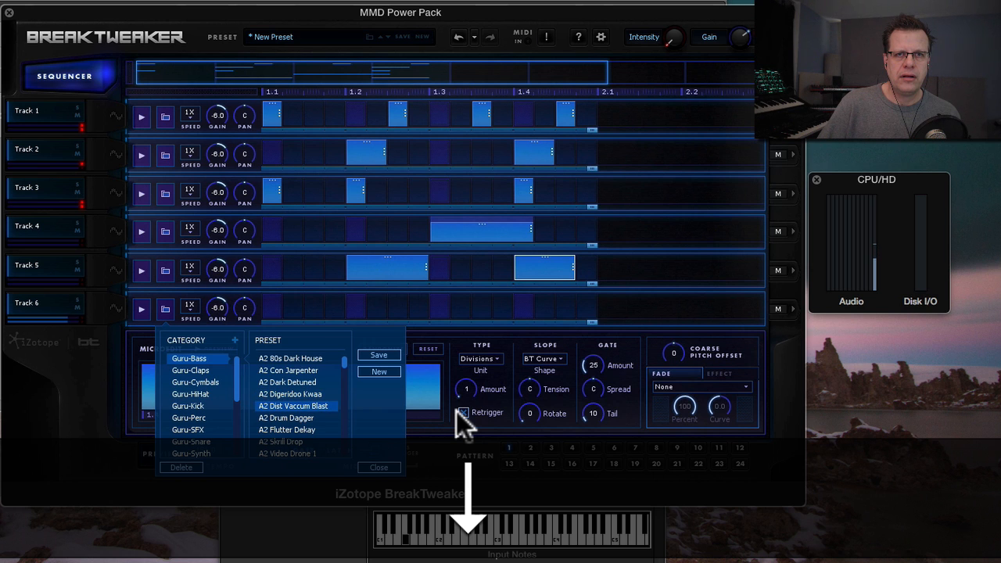
key(Down)
key(Down)
key(Down)
key(Down)
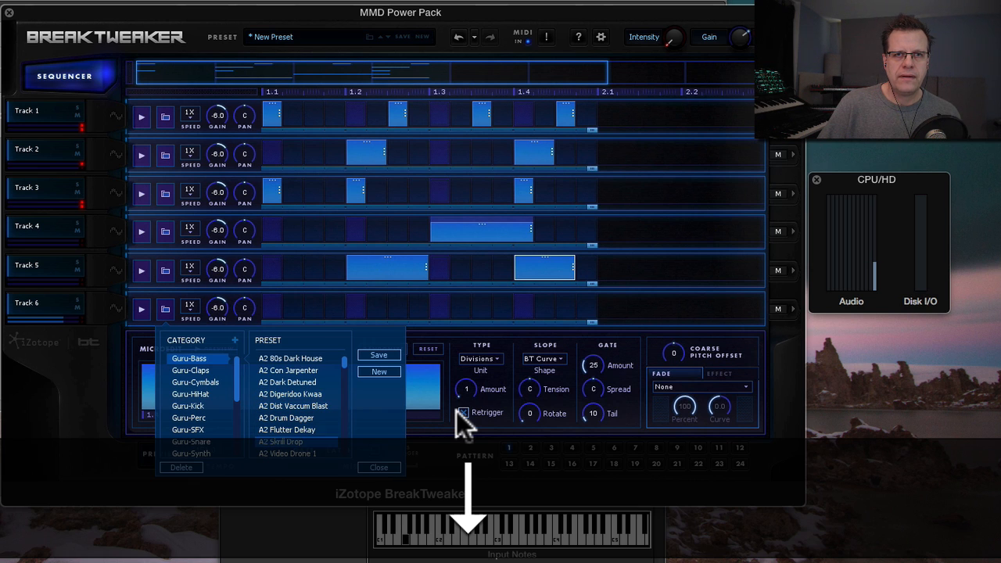
key(Down)
key(Down)
key(Down)
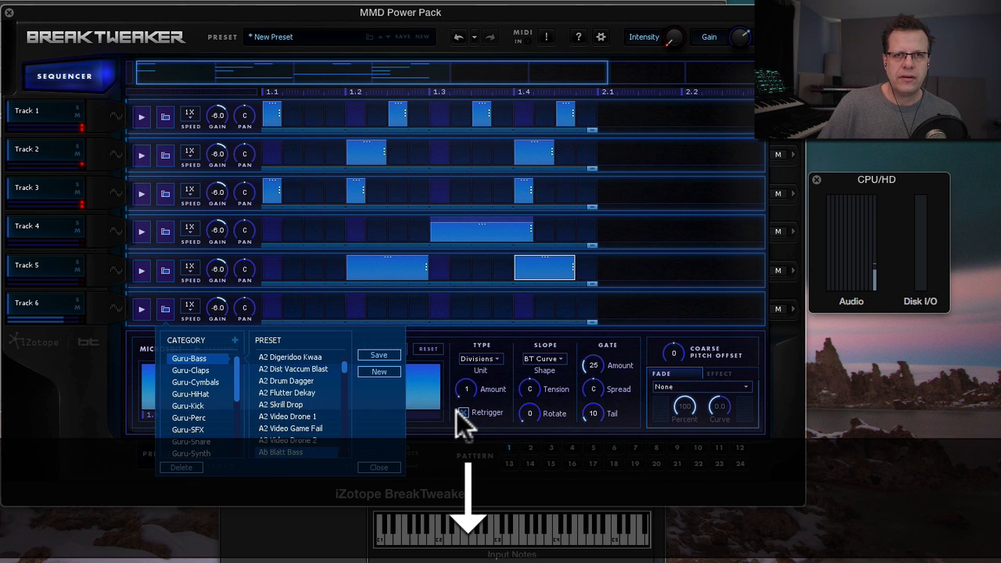
key(Down)
key(Down)
key(Down)
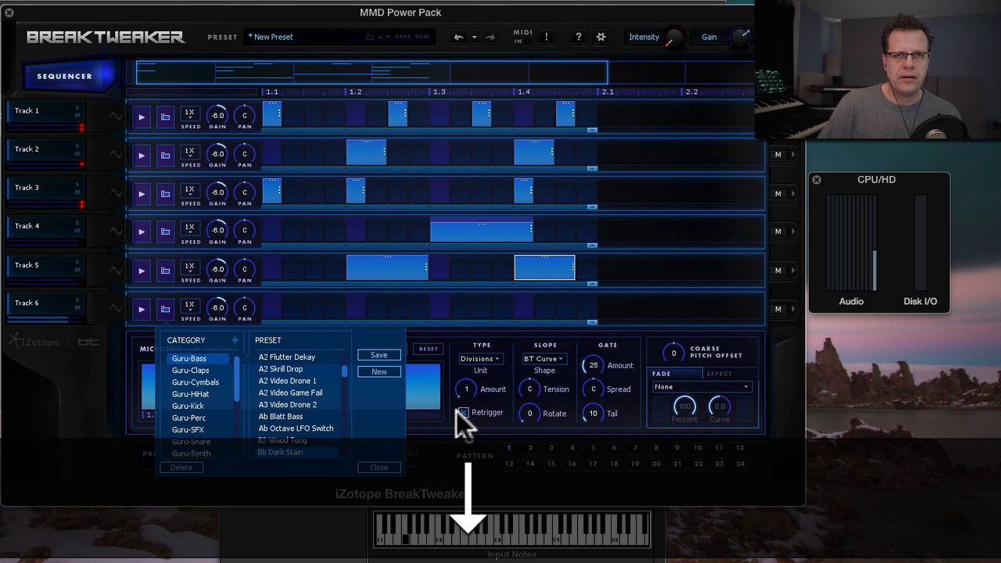
key(Down)
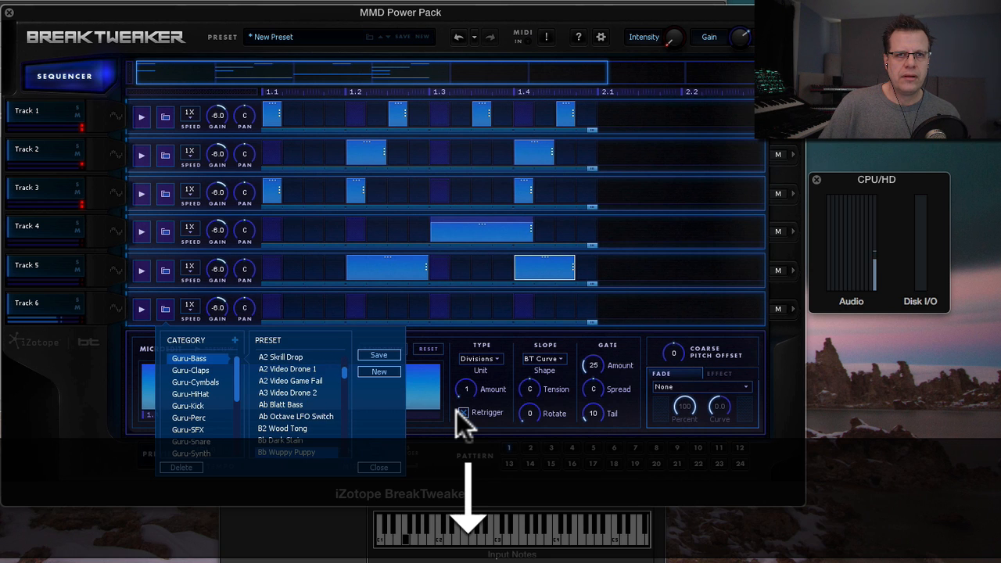
key(Up)
key(Up)
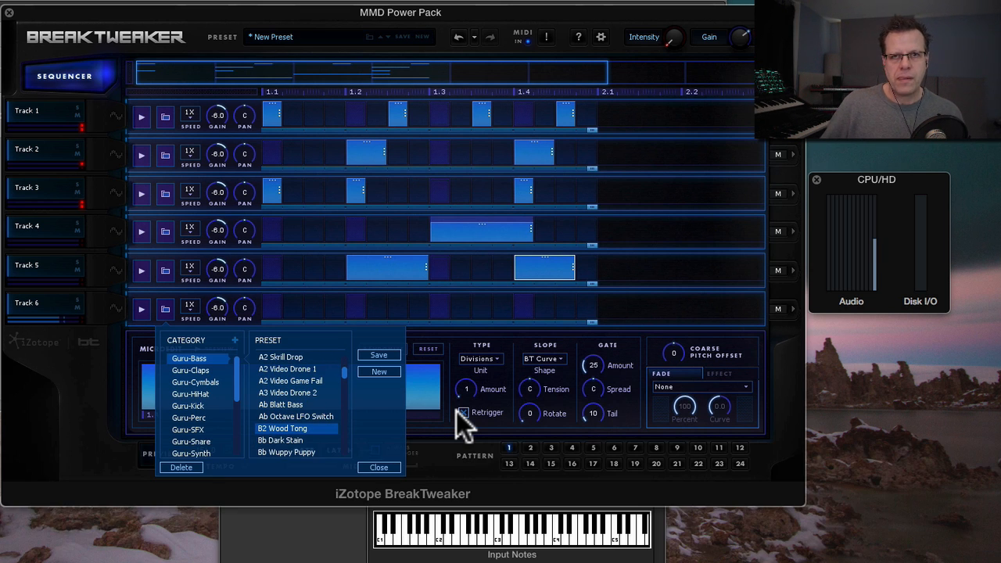
click(391, 465)
Add track 6 bass steps at 1.1 and the third sixteenths of 1.2, 1.3 and 1.4, giving the last a coarse pitch offset of -3.
click(274, 306)
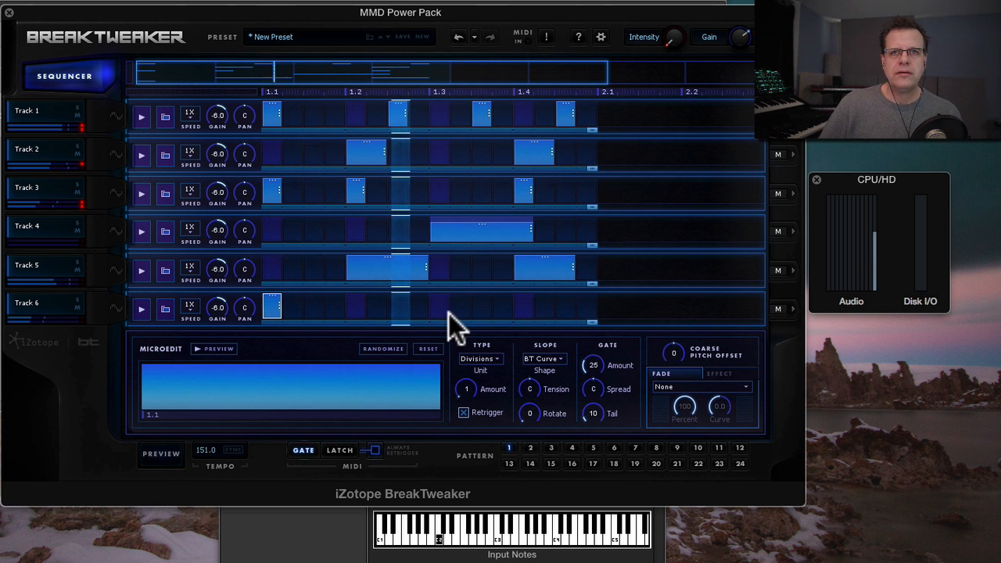
click(397, 308)
click(483, 306)
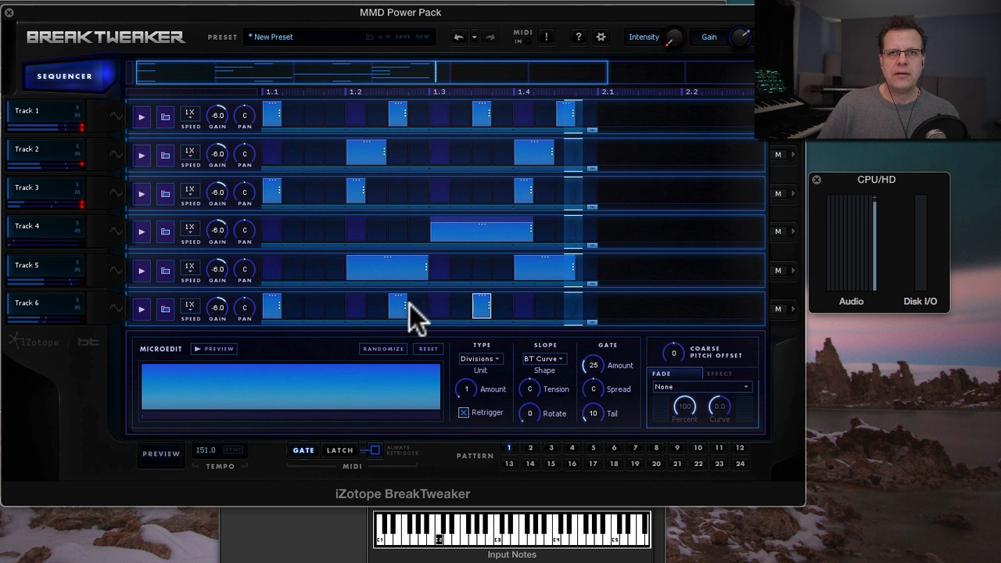
click(565, 307)
drag(675, 352, 673, 360)
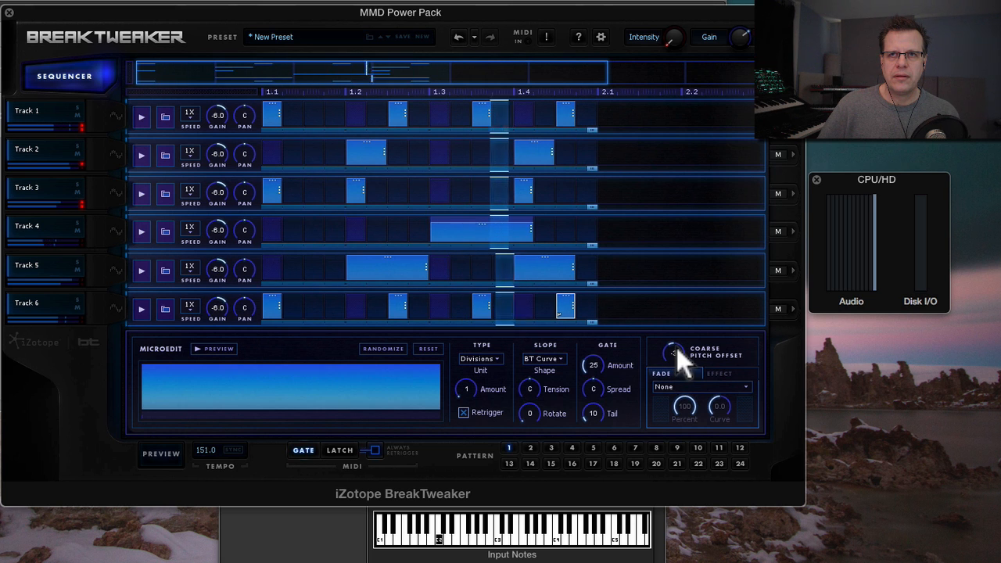
Lengthen track 6 to the end of bar 2 and replace its 1.4 bass step with a fresh, unpitched one.
drag(589, 320, 912, 344)
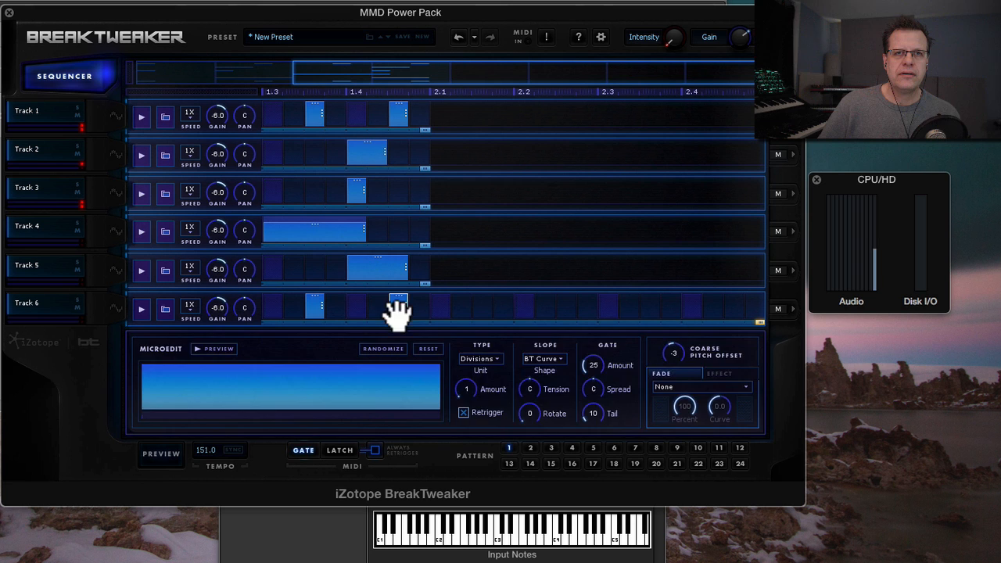
click(399, 306)
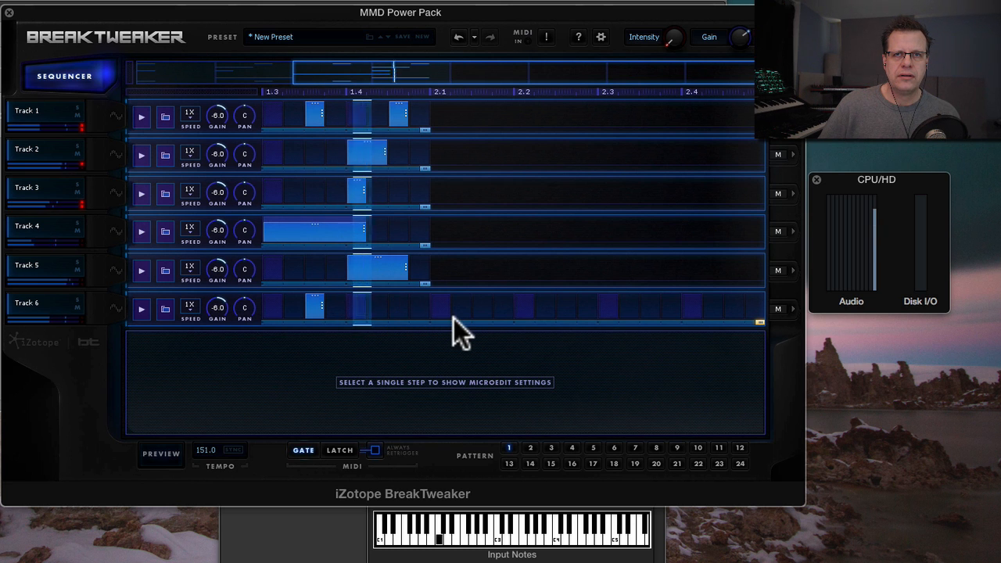
click(400, 305)
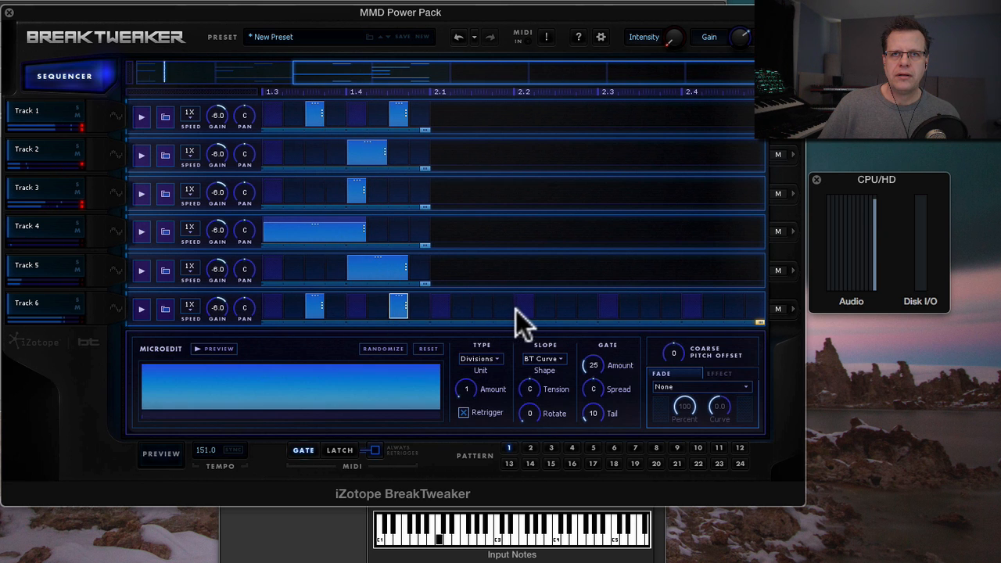
Add track 6 steps at 2.1 and the third sixteenths of 2.2, 2.3 and 2.4, setting the last one's coarse pitch offset to -2.
click(564, 307)
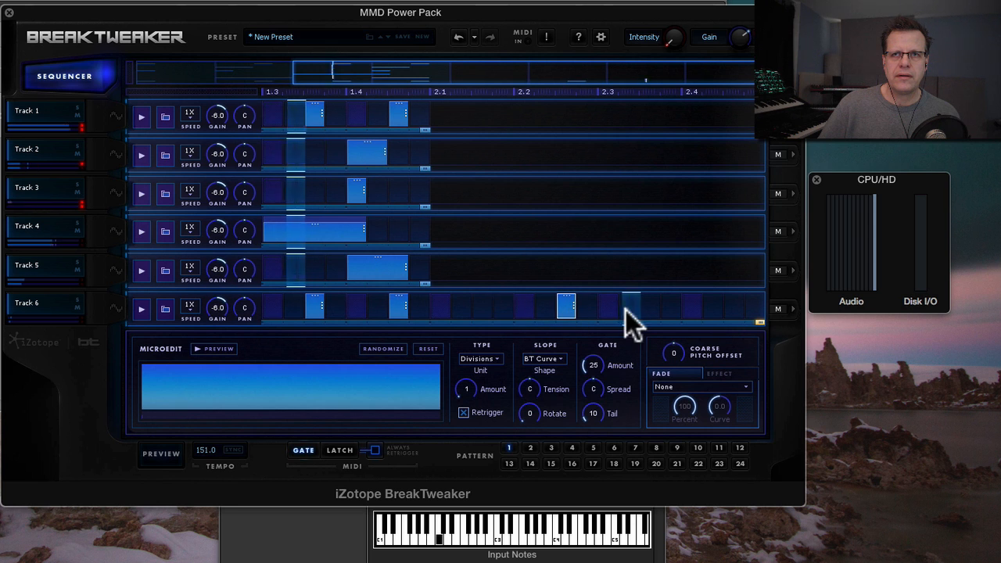
click(739, 306)
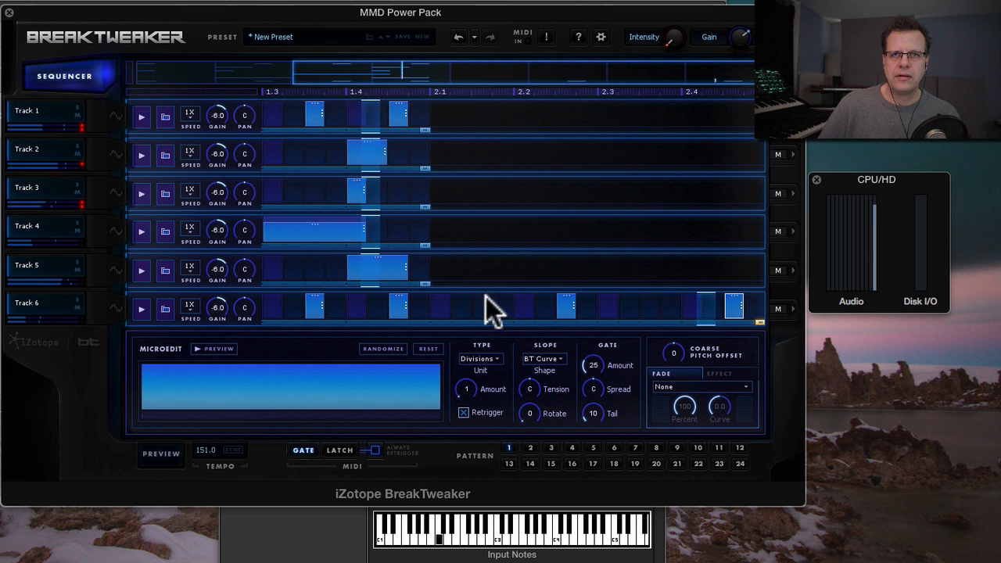
click(442, 306)
click(650, 307)
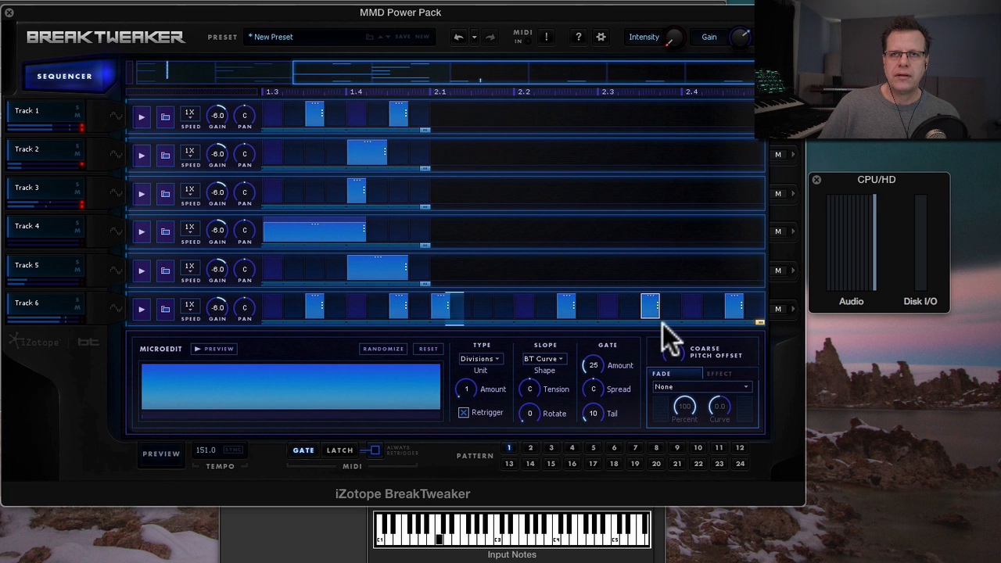
click(732, 309)
drag(671, 354, 671, 360)
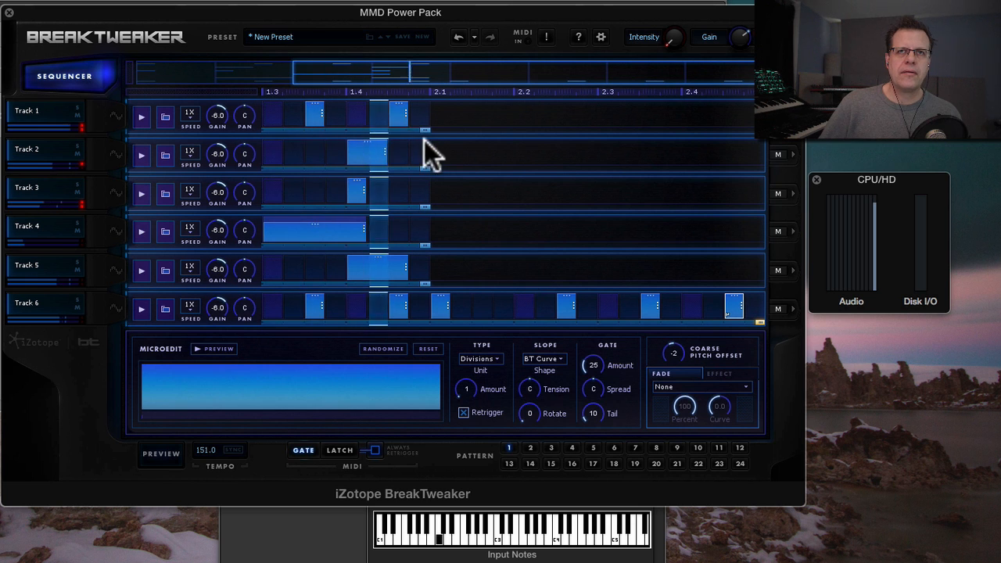
Lengthen track 1 to the end of bar 2 to match the bass track.
drag(425, 129, 750, 129)
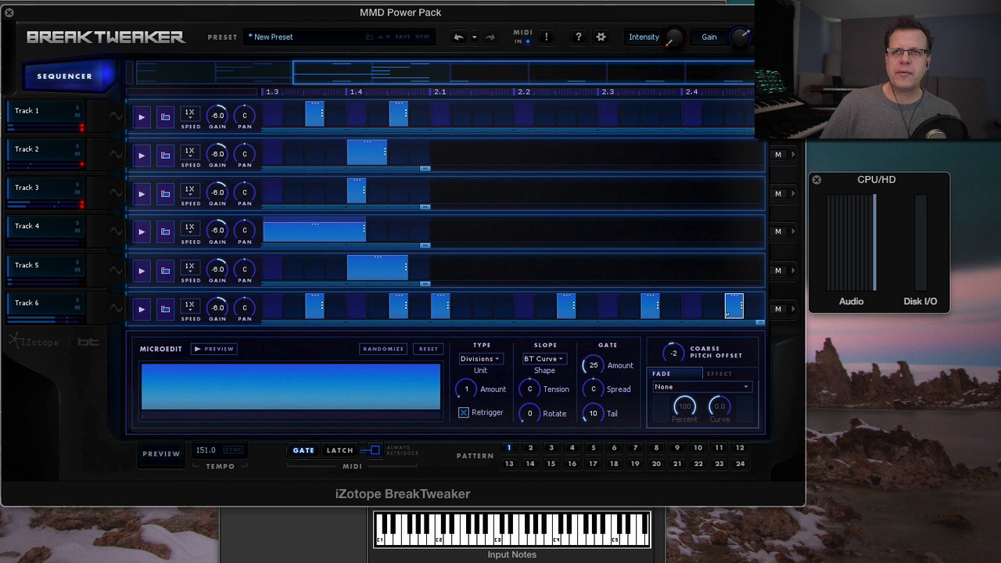
drag(700, 78, 358, 103)
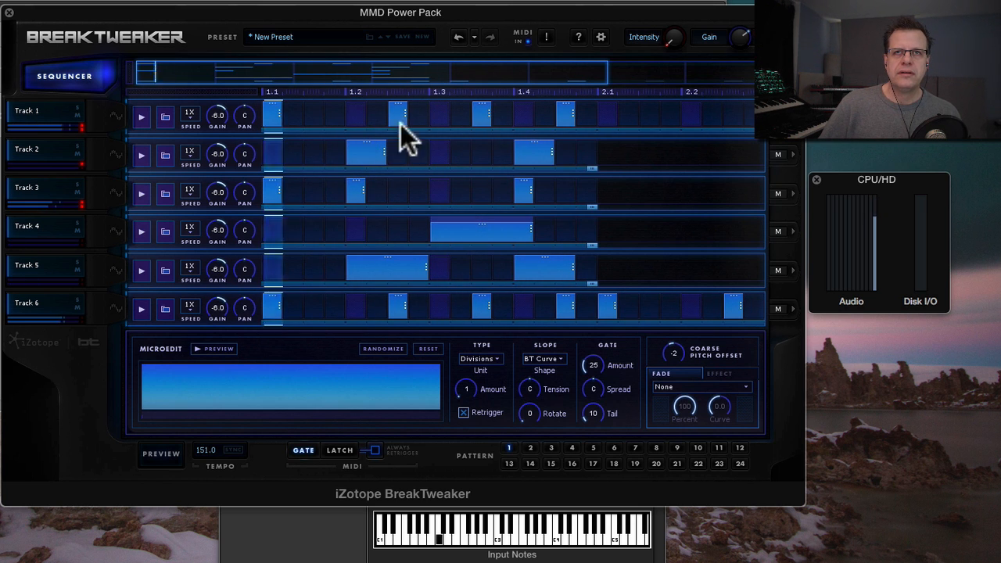
drag(478, 79, 643, 90)
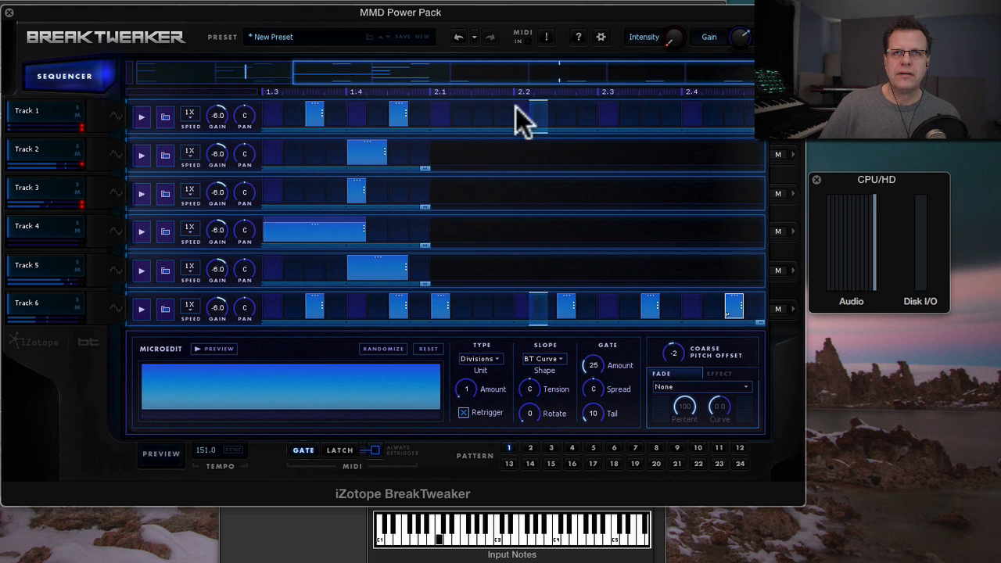
Add track 1 steps at 2.1 and the third sixteenths of 2.2, 2.3 and 2.4, and delete the one in 1.4.
click(438, 114)
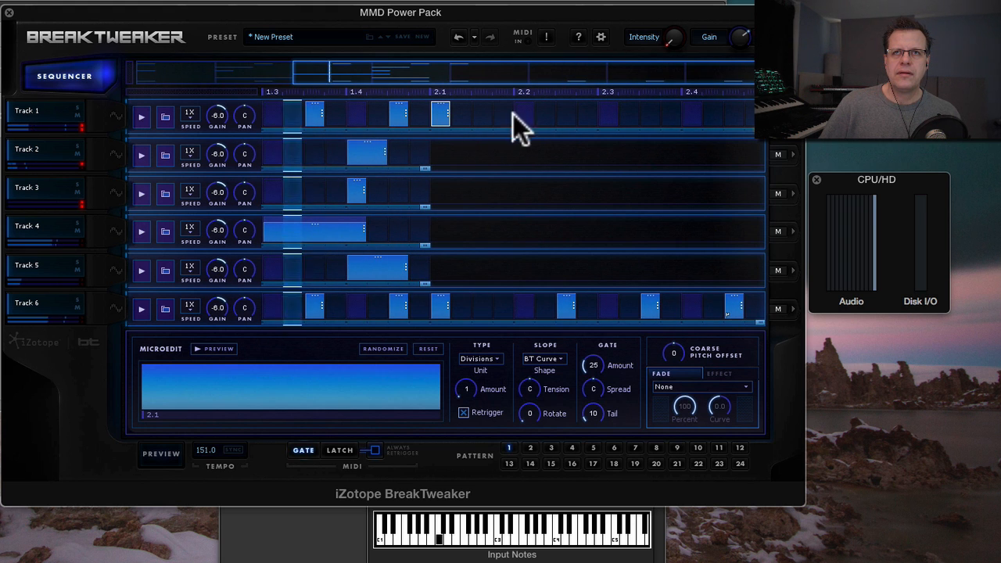
click(564, 116)
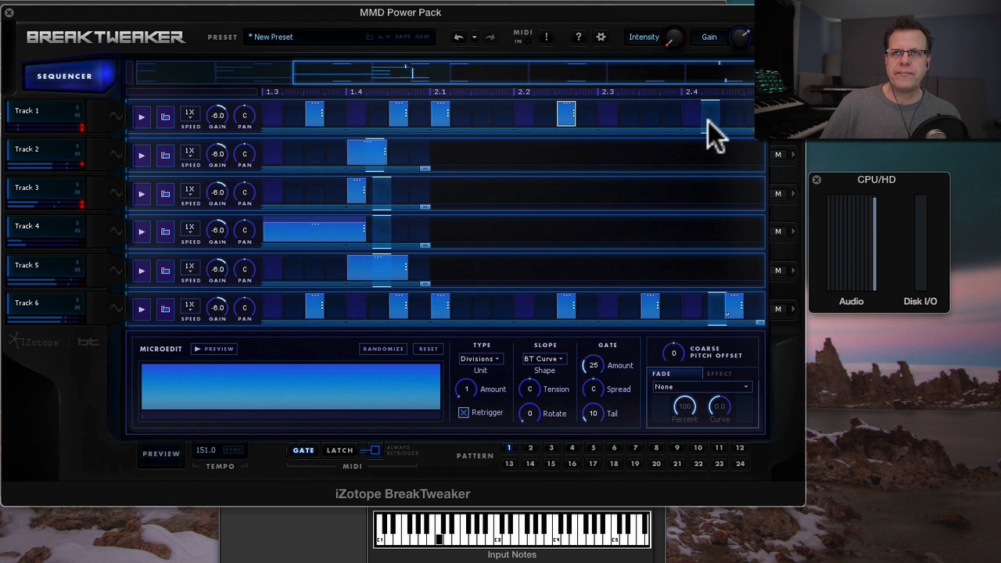
click(736, 116)
click(652, 114)
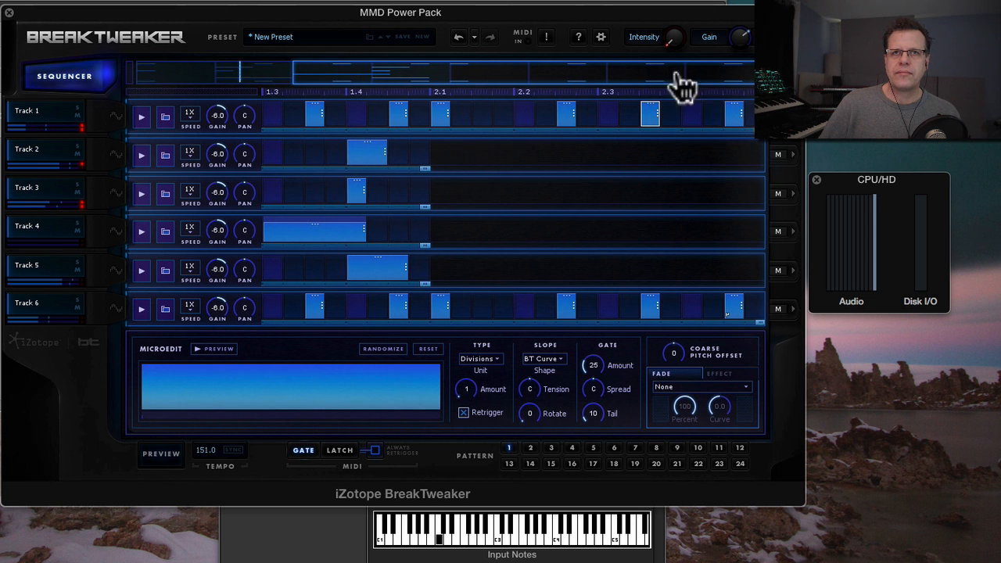
drag(693, 73, 300, 61)
click(569, 116)
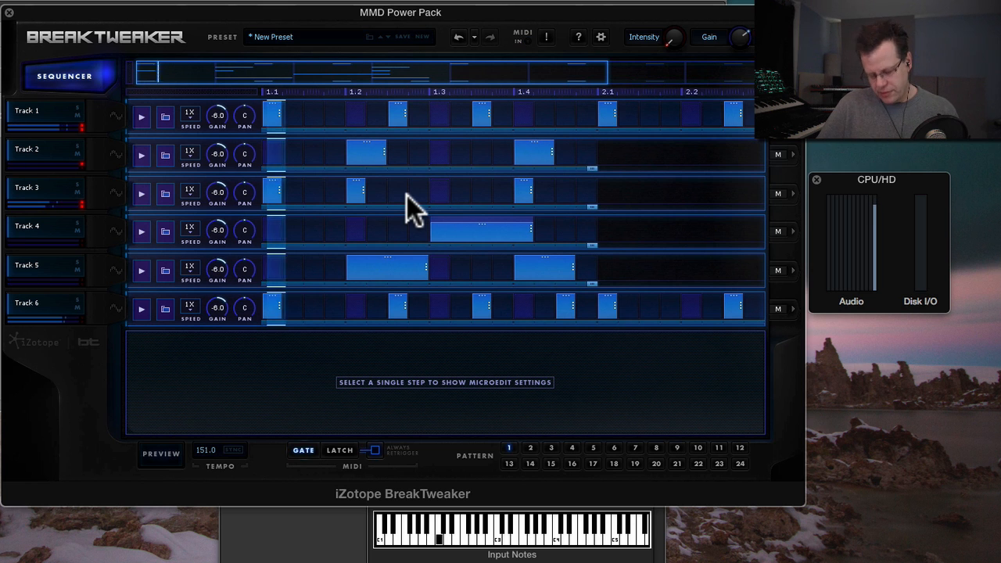
Copy pattern 1 and paste it into the empty pattern 2.
right_click(383, 221)
mouse_move(447, 357)
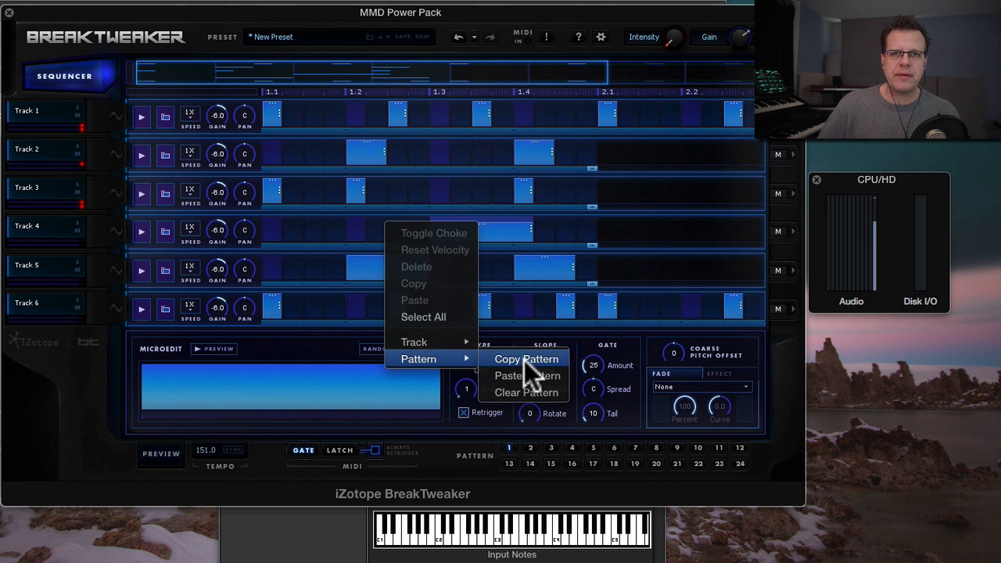
click(524, 360)
right_click(363, 227)
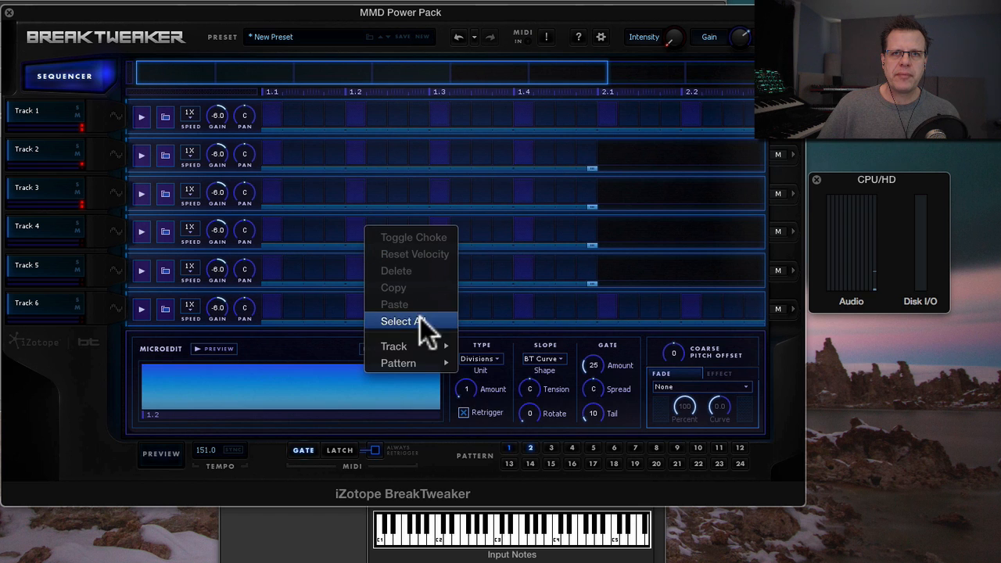
mouse_move(423, 364)
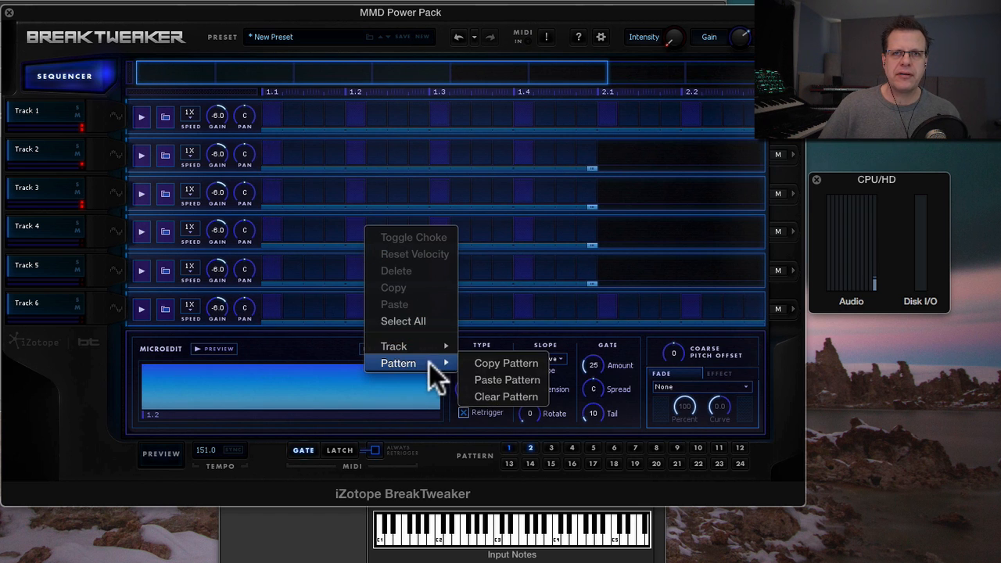
click(507, 380)
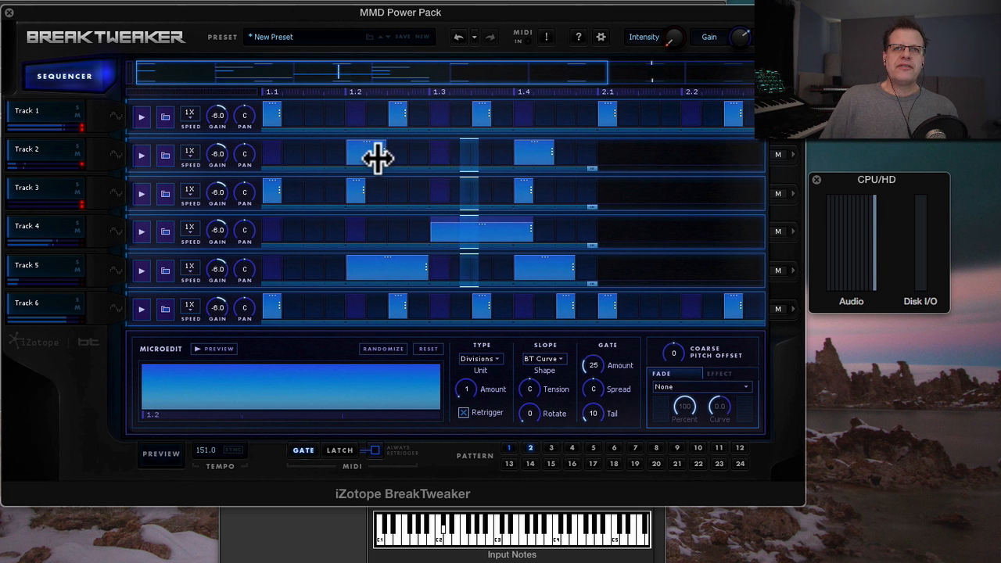
In pattern 2, delete both clap steps on track 5 and clear all bass steps from track 6.
double_click(375, 263)
click(554, 278)
double_click(554, 278)
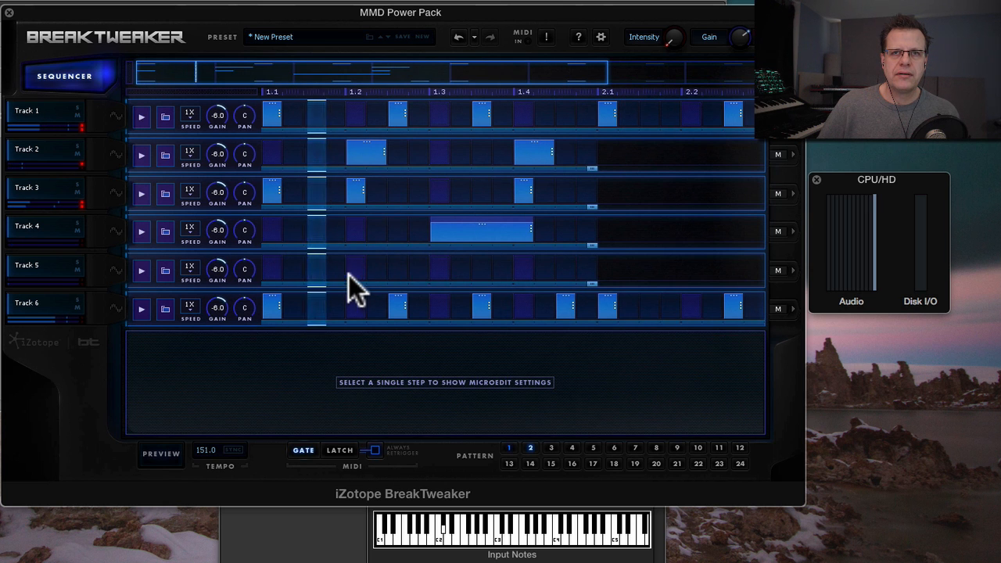
right_click(282, 296)
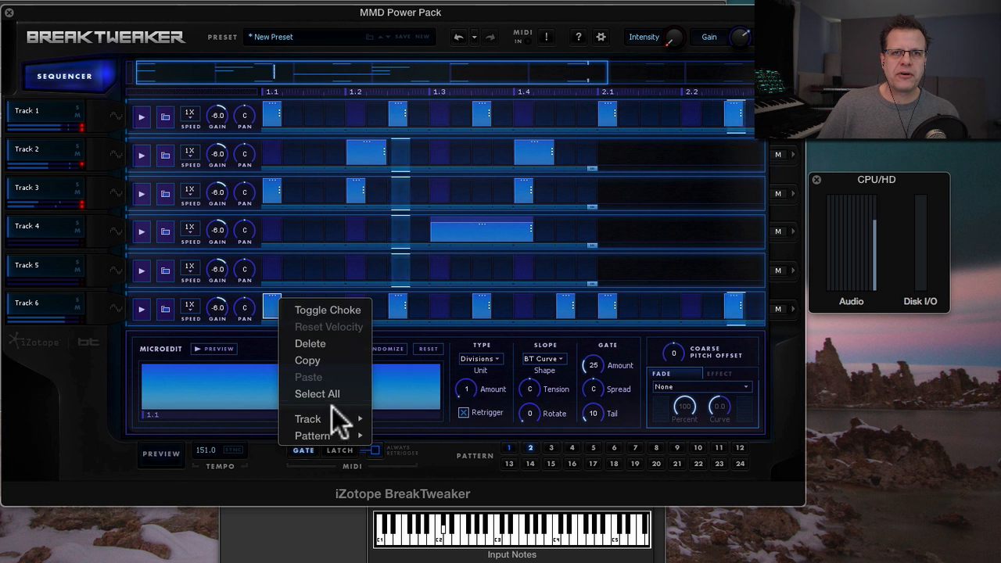
mouse_move(367, 421)
key(Delete)
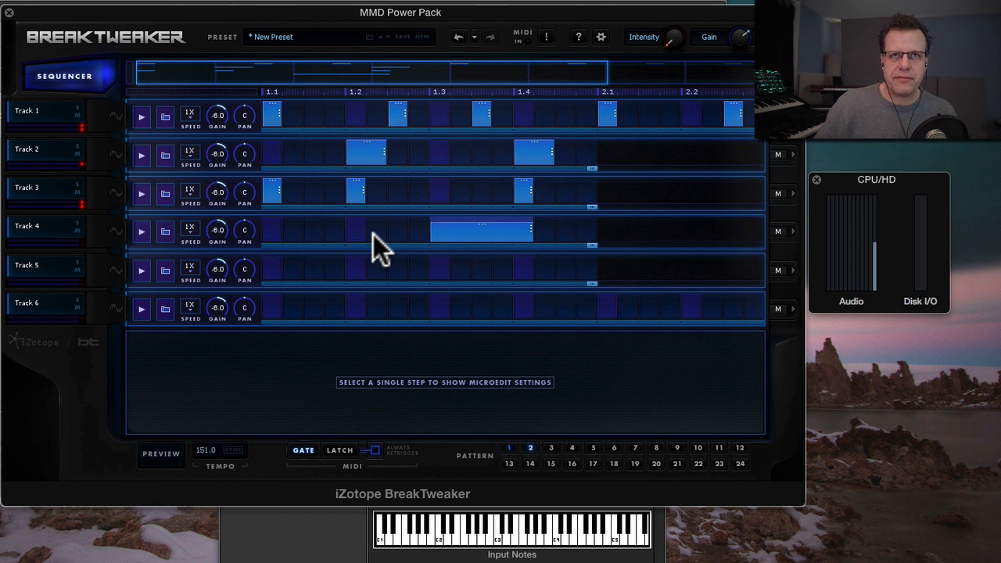
Return to pattern 1 and select the track 1 steps at 1.1, 2.1 and the third sixteenths of 1.2 and 1.3 together.
right_click(272, 111)
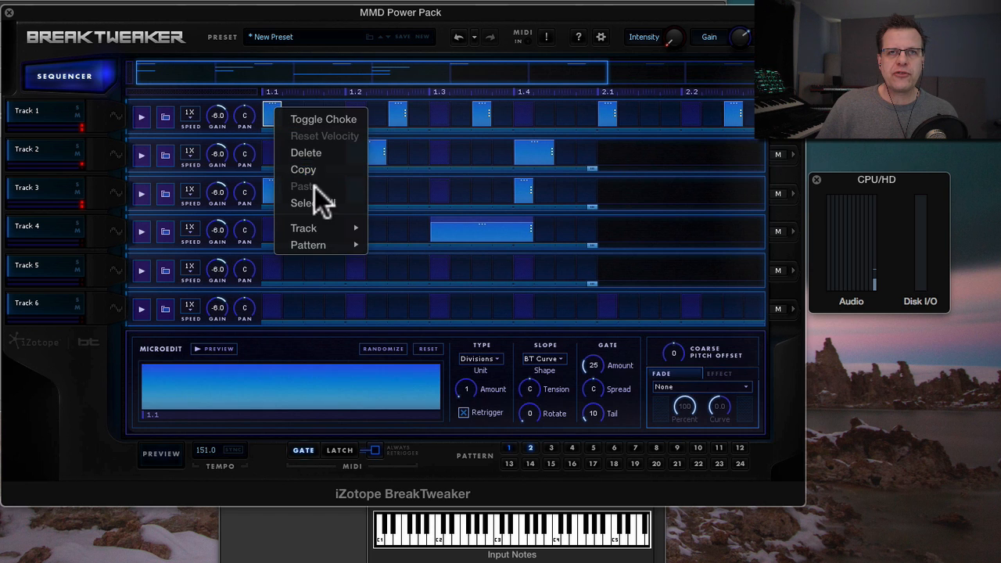
click(376, 198)
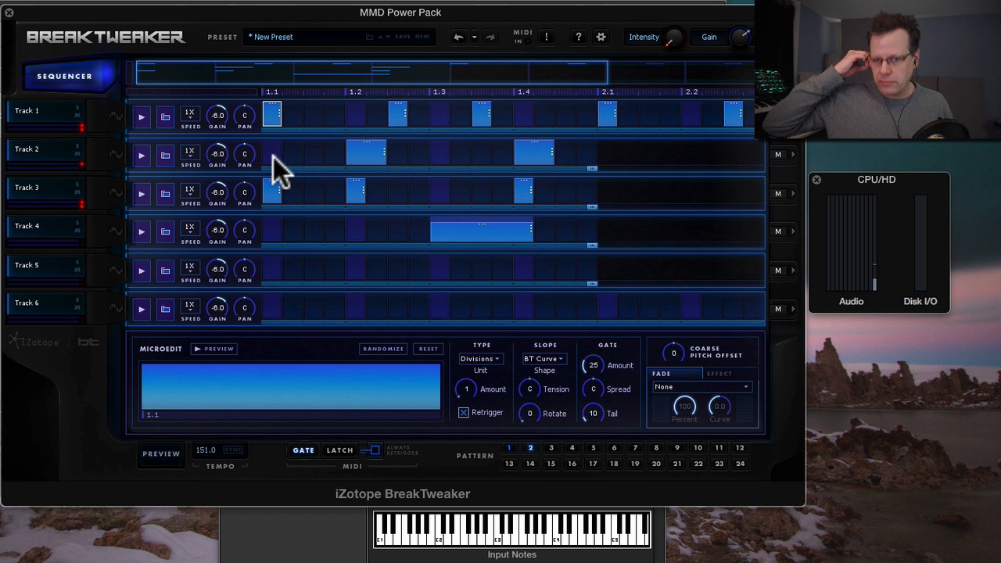
click(273, 115)
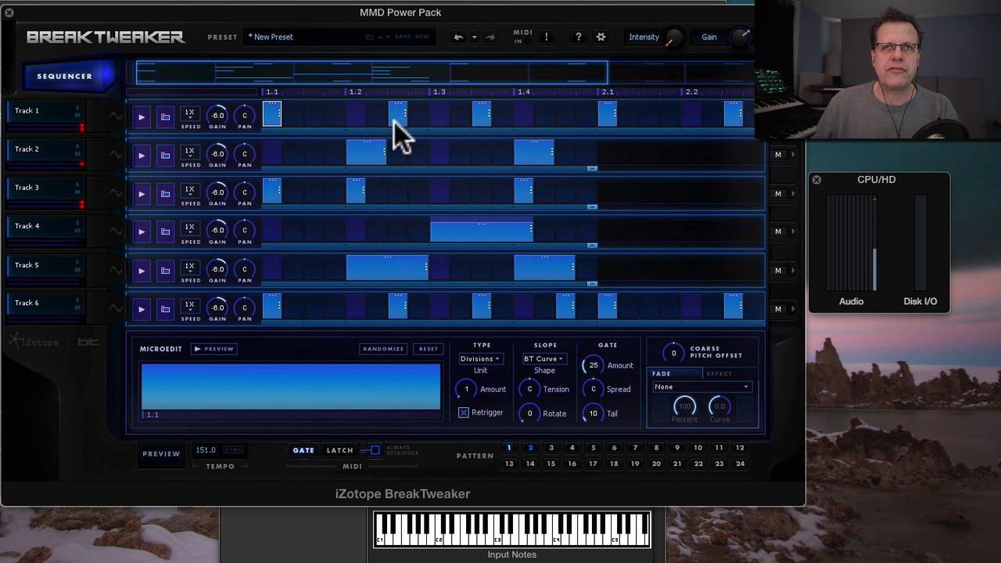
click(603, 112)
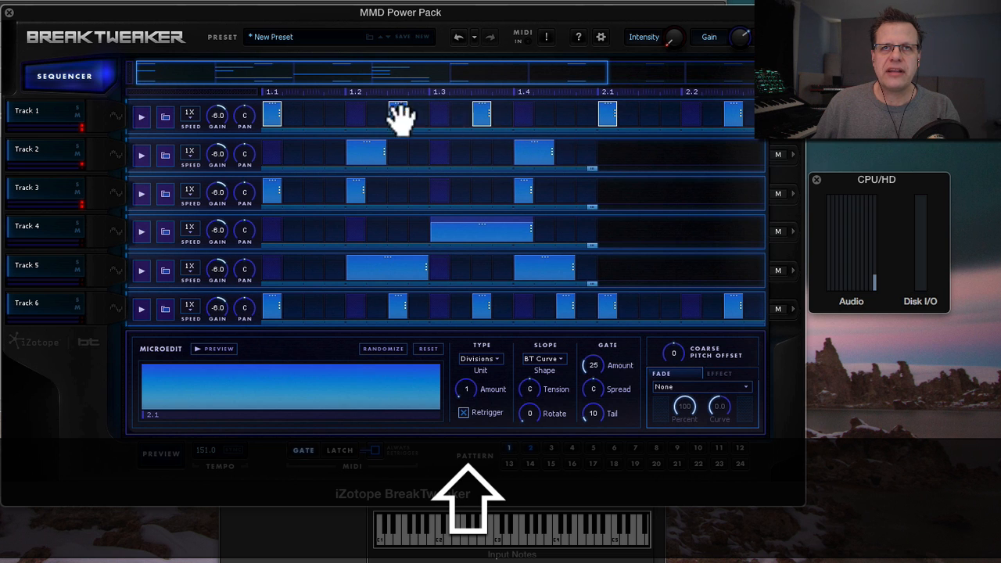
click(270, 105)
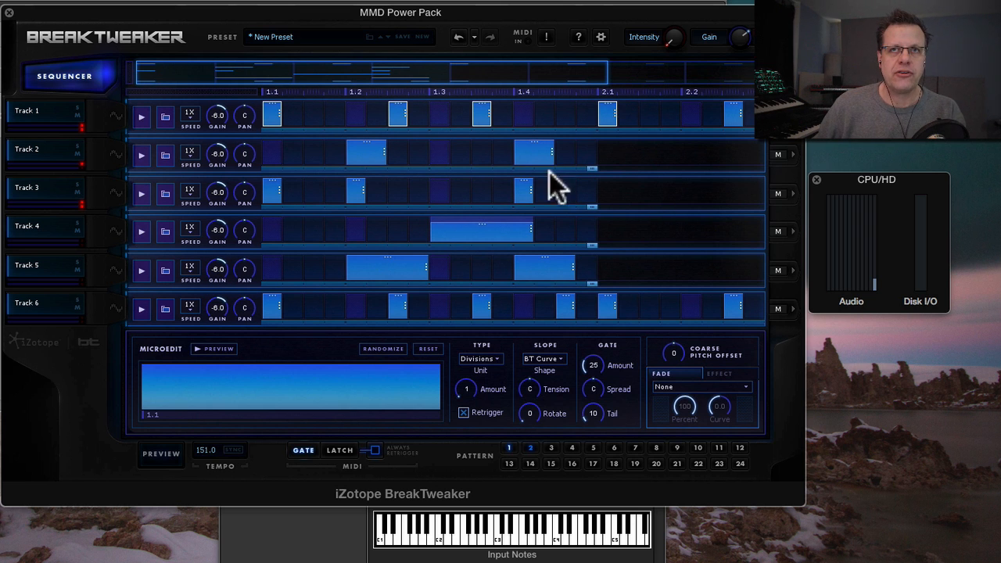
right_click(271, 110)
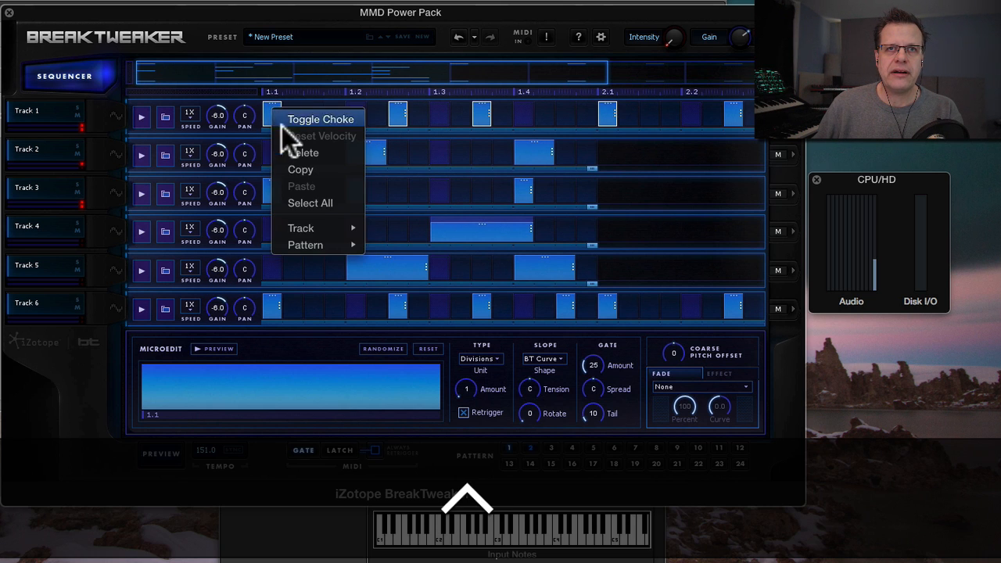
mouse_move(317, 225)
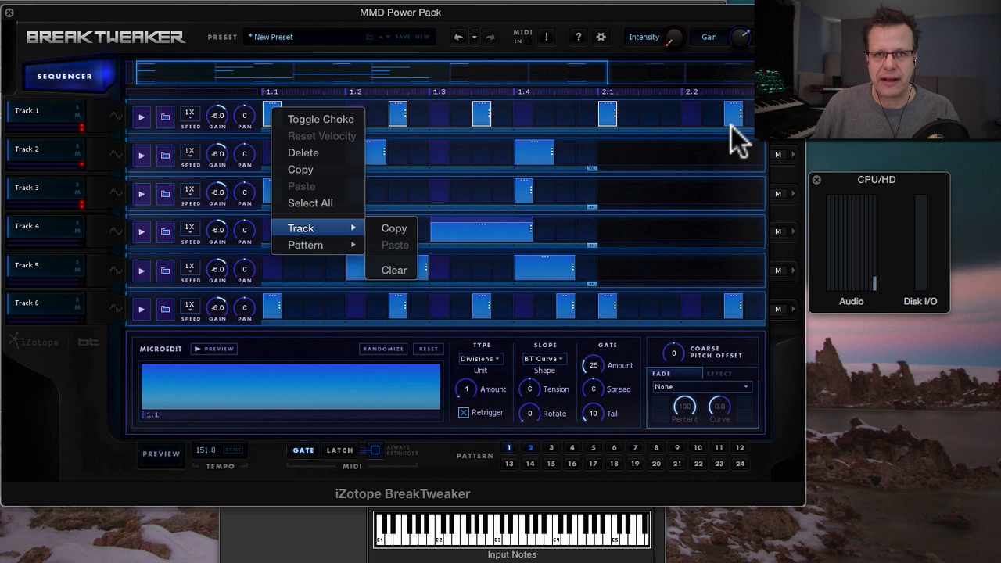
mouse_move(305, 243)
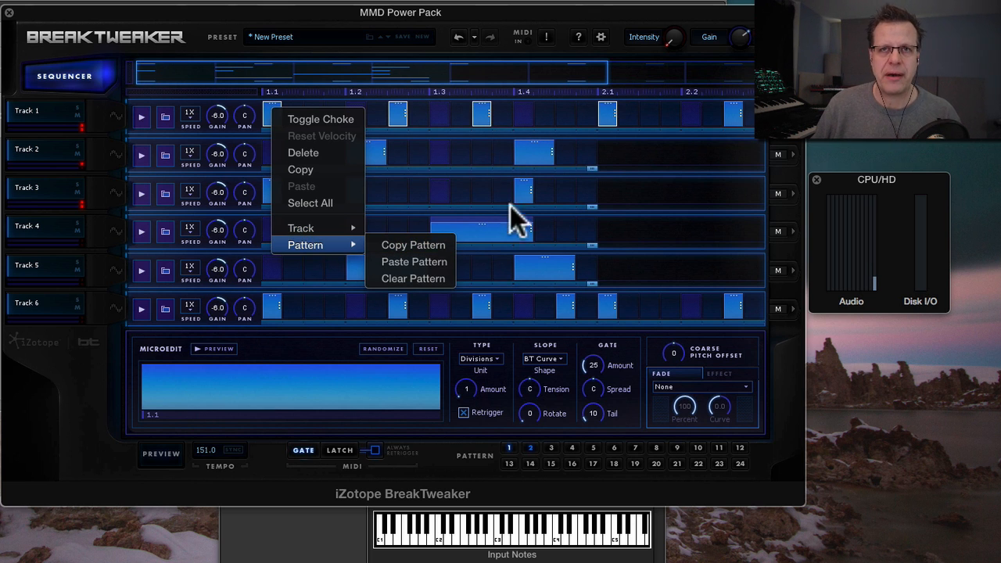
click(543, 256)
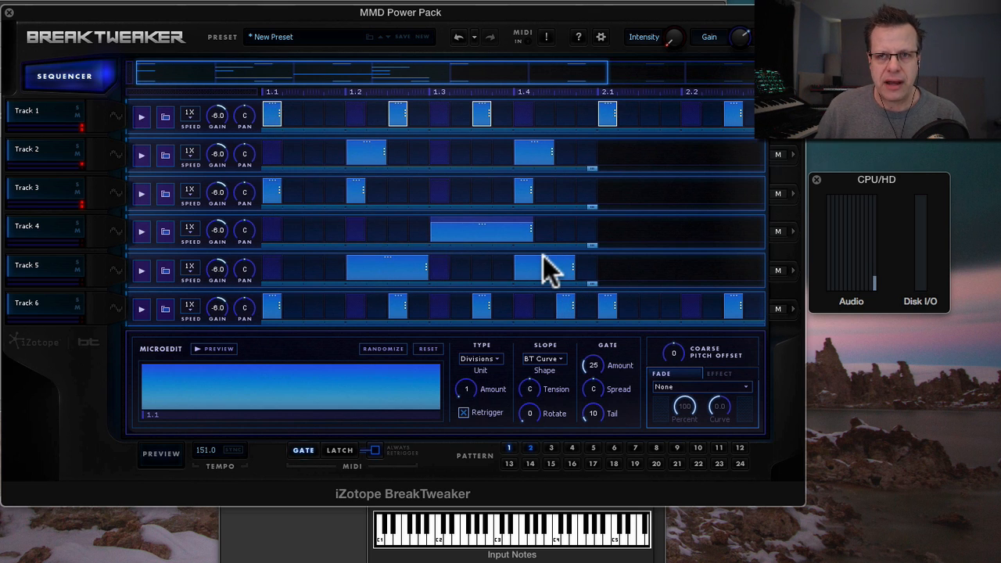
Play back patterns 1 and 2 to hear how they alternate.
key(space)
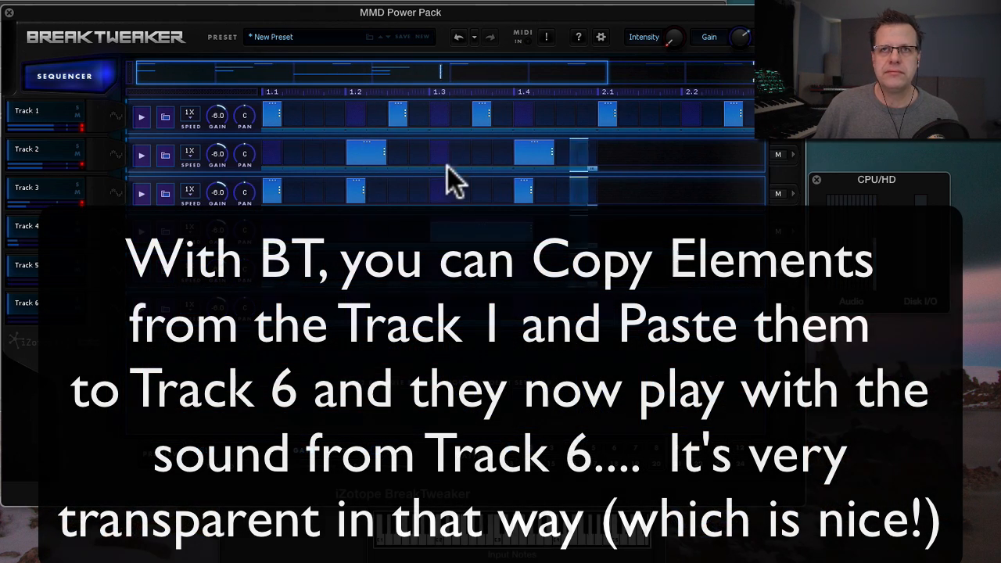
drag(435, 86, 749, 105)
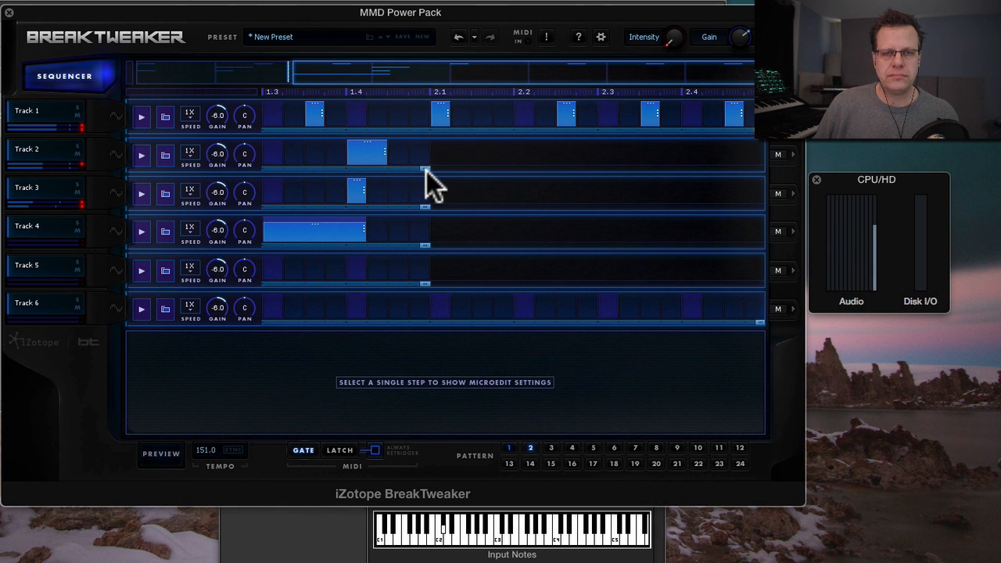
Copy pattern 1 and paste it into the empty pattern 3.
right_click(360, 225)
mouse_move(428, 355)
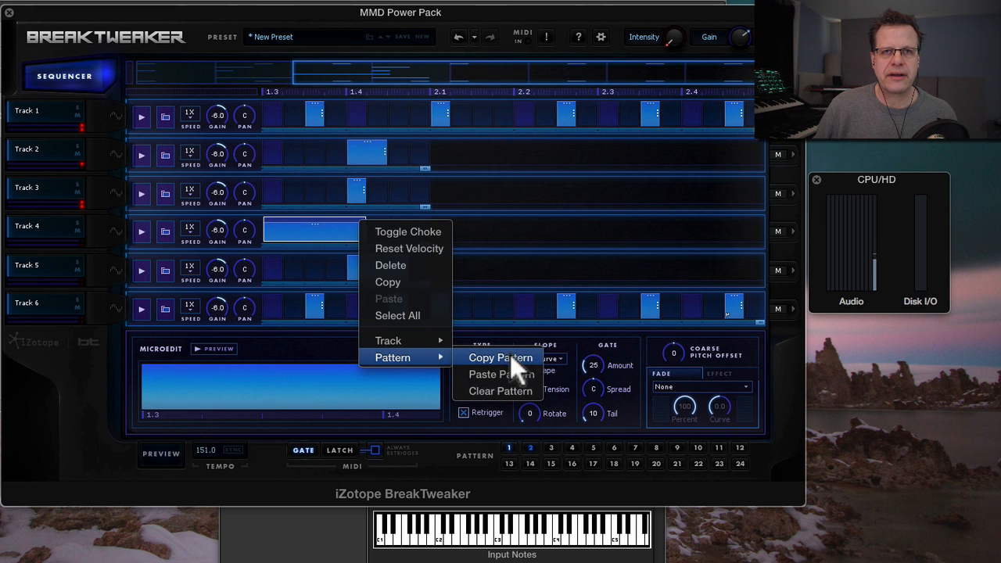
click(510, 355)
right_click(385, 223)
mouse_move(429, 362)
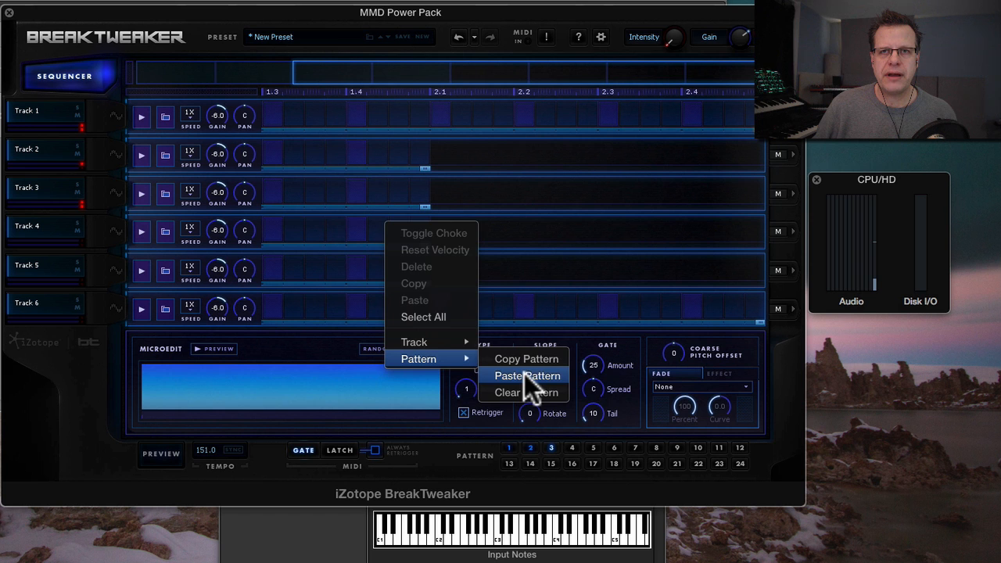
click(526, 375)
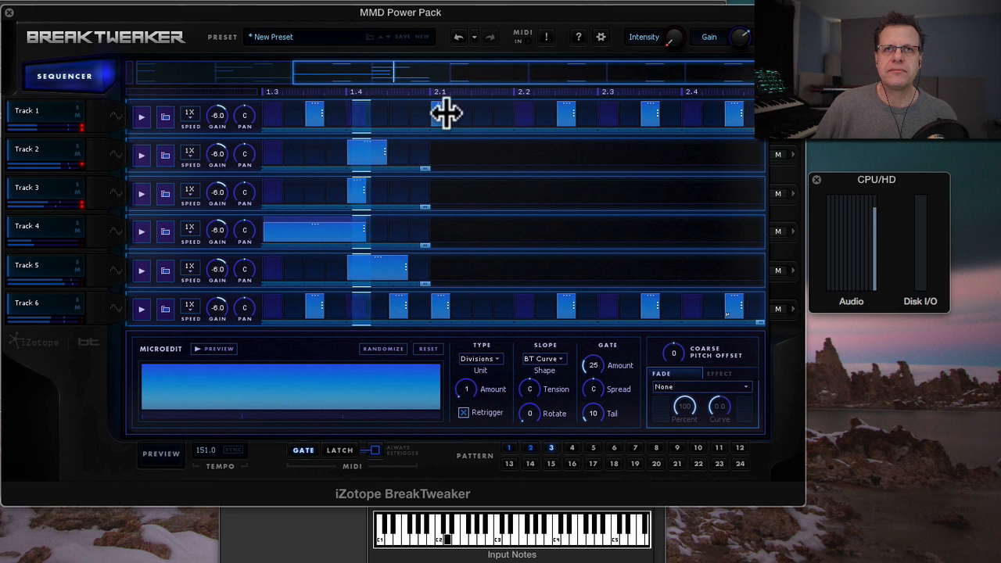
In pattern 3, delete the long track 4 step and add track 3 steps at 1.3 and the third sixteenths of 1.1 through 1.4.
drag(475, 73, 22, 94)
double_click(492, 230)
click(319, 195)
click(397, 192)
click(480, 192)
click(563, 192)
click(440, 192)
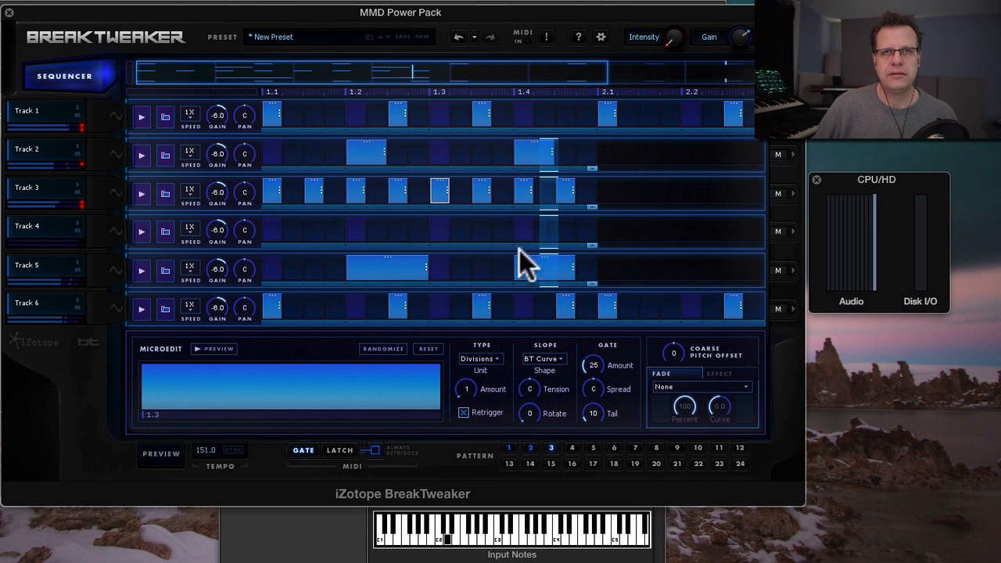
click(525, 229)
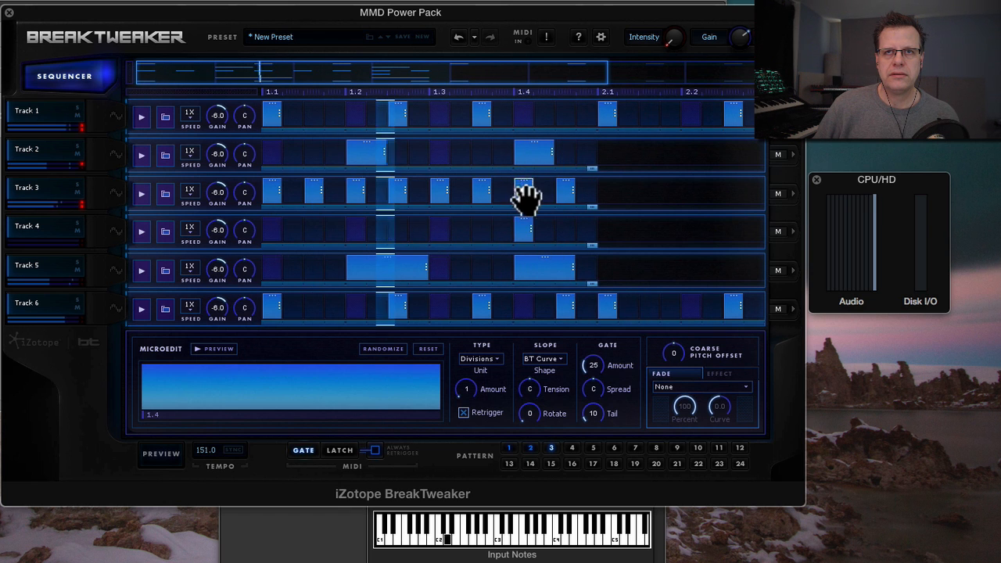
double_click(527, 194)
double_click(527, 227)
Restore the track 3 step at 1.4, delete the one in its third sixteenth, and place a two-sixteenth track 4 step there instead.
click(568, 227)
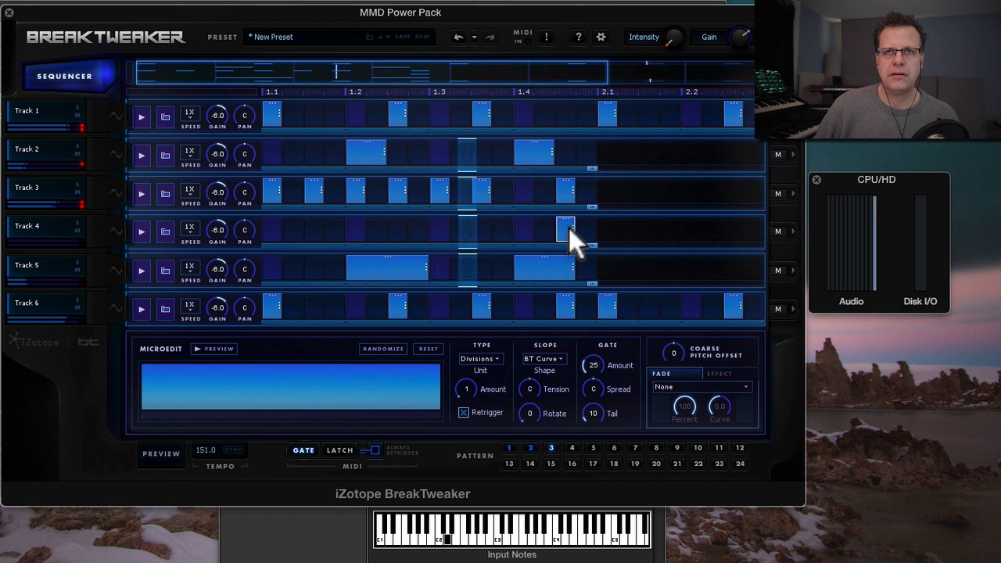
click(525, 192)
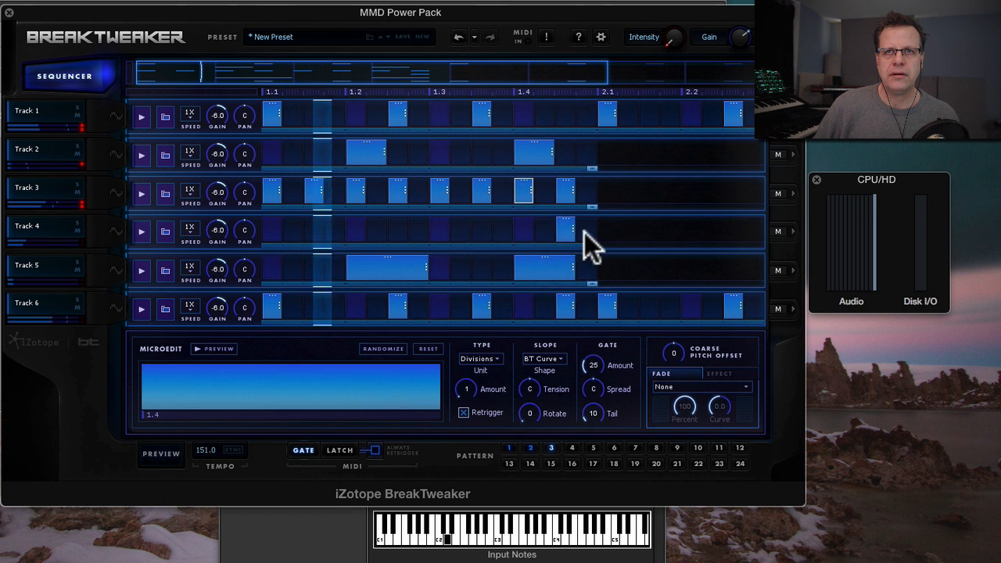
double_click(568, 195)
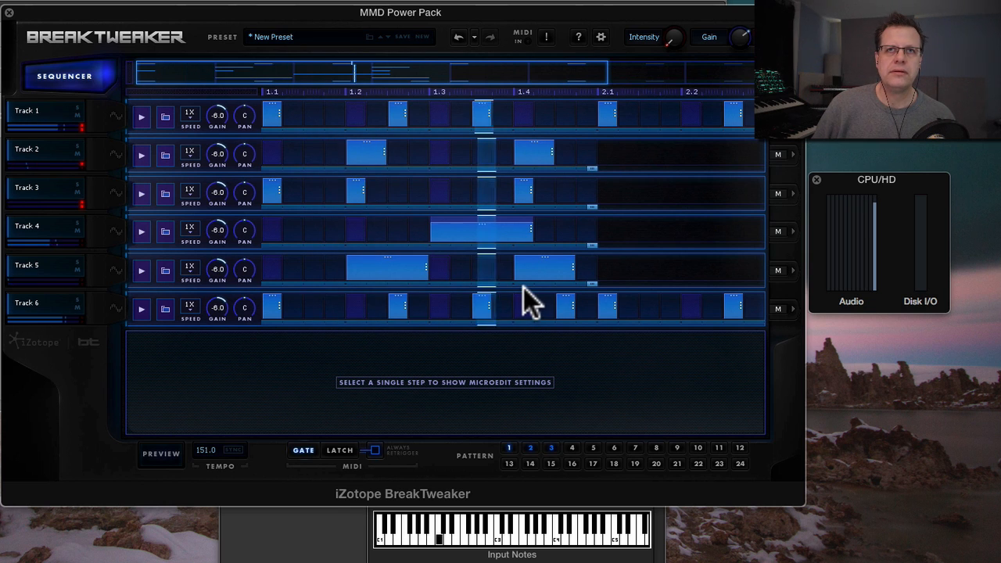
click(497, 227)
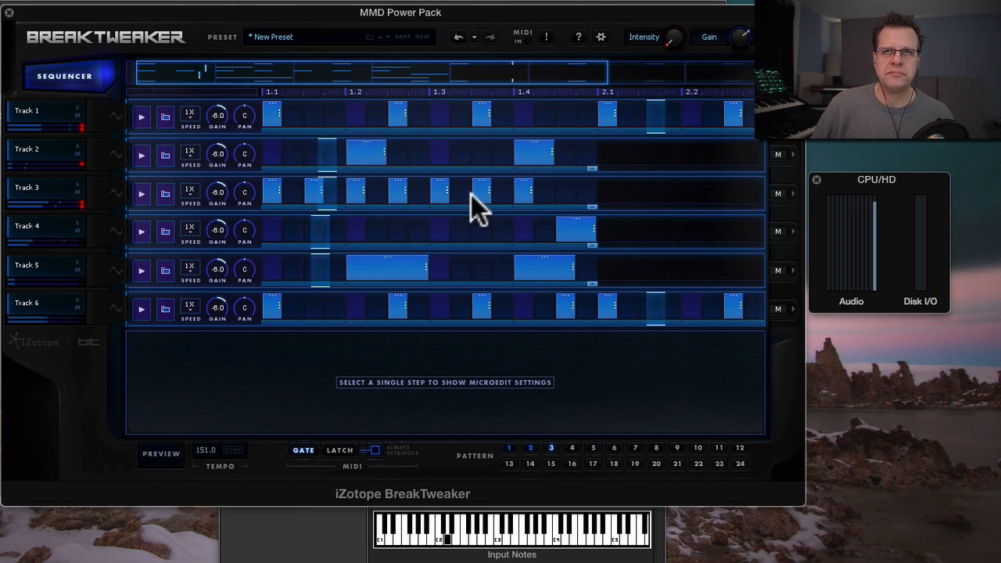
Extend track 2 of pattern 3 to the end of bar 2 and copy its steps at 1.2 and 1.4 to 2.2 and 2.4.
drag(593, 167, 760, 168)
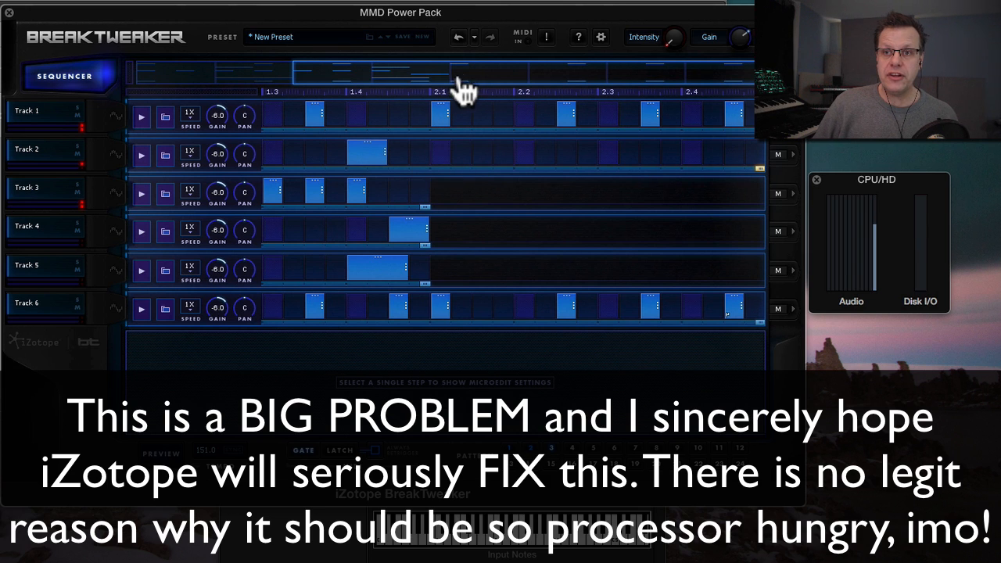
drag(463, 76, 94, 45)
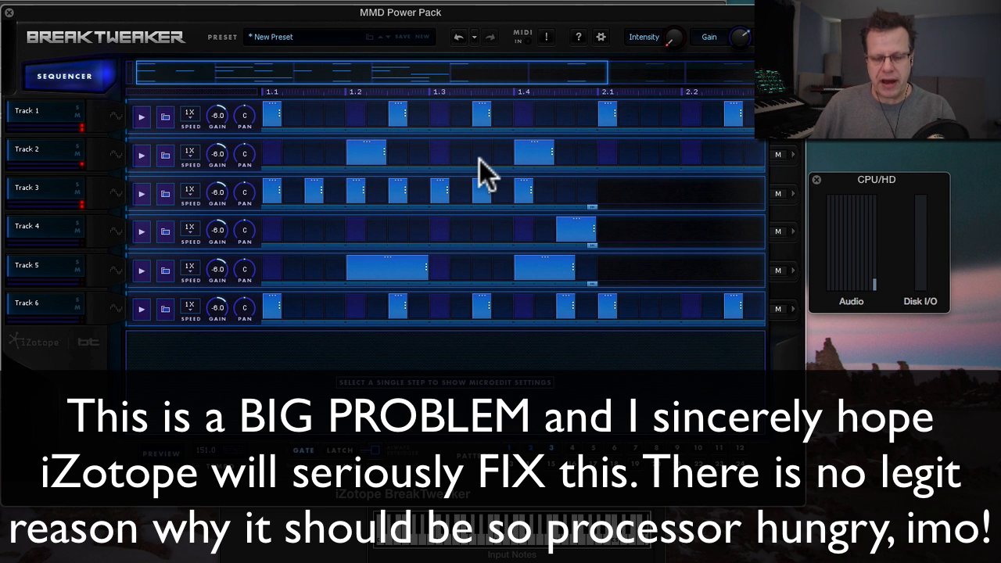
click(368, 152)
shift+click(539, 153)
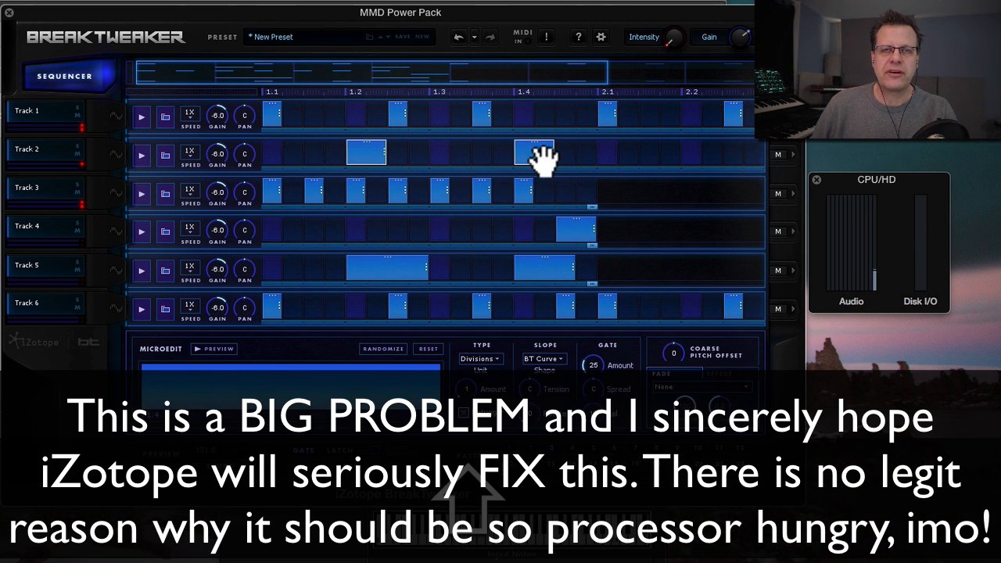
right_click(365, 151)
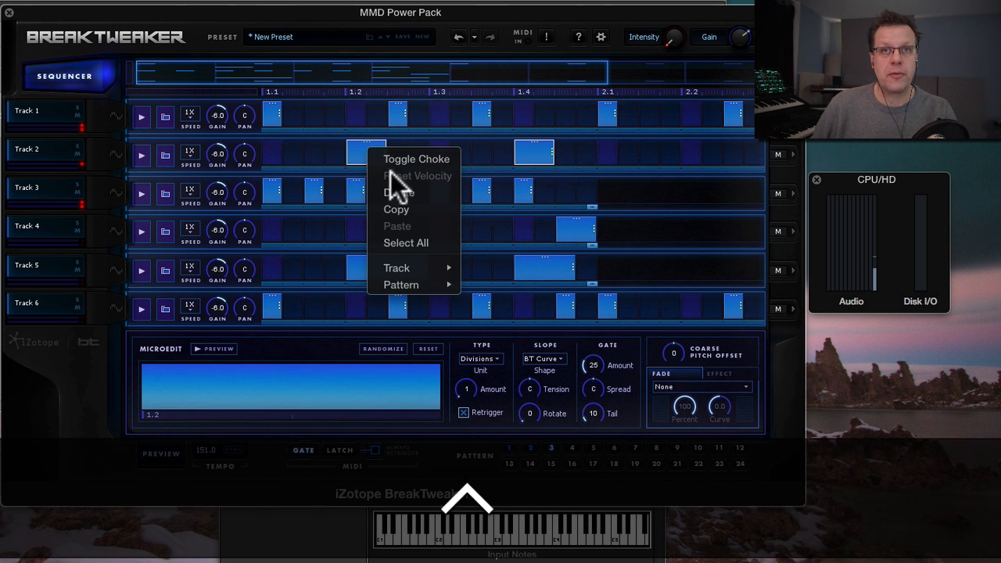
click(409, 208)
right_click(694, 150)
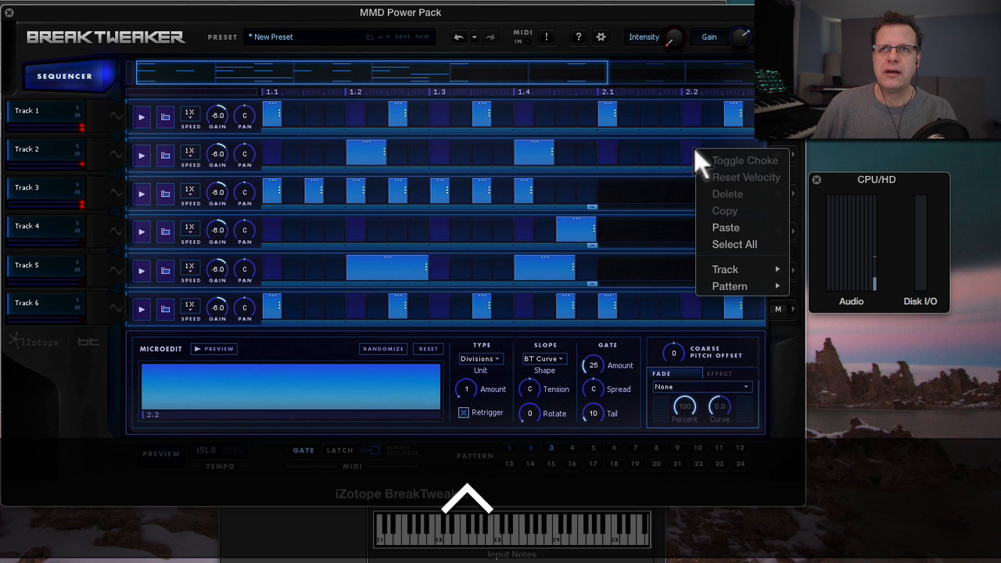
click(736, 227)
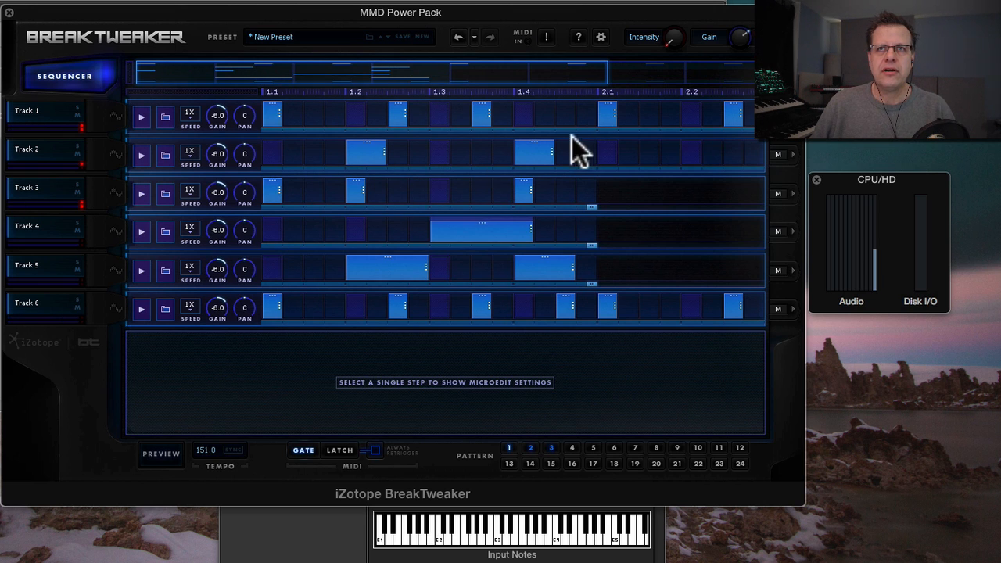
In pattern 1, paste the copied track 2 steps starting at 2.2.
right_click(693, 151)
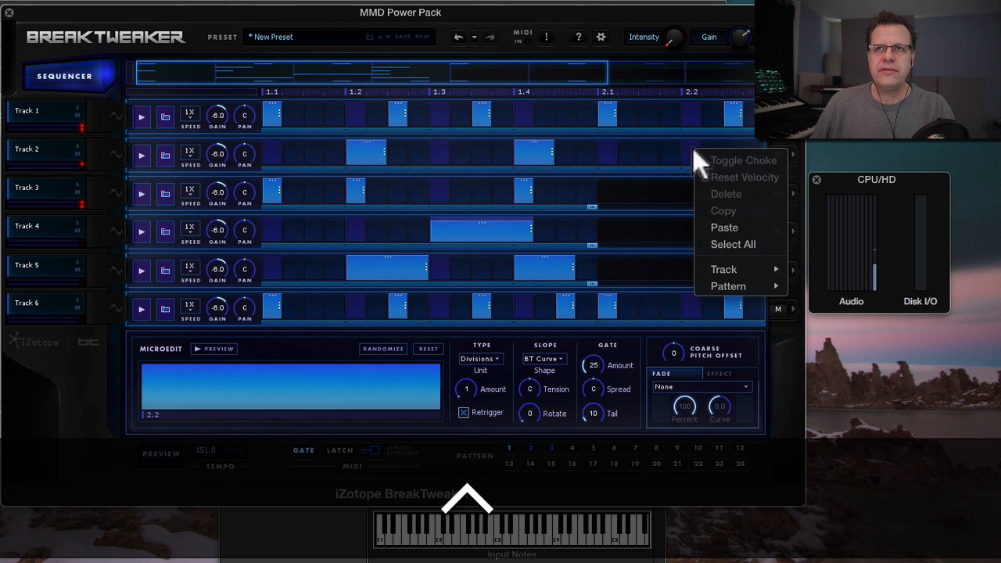
click(729, 221)
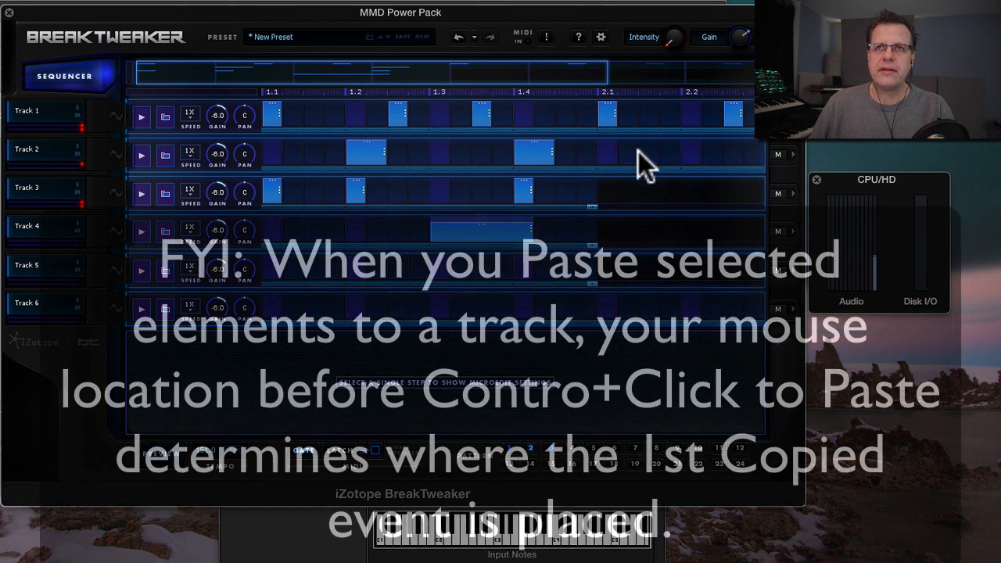
right_click(691, 150)
click(722, 226)
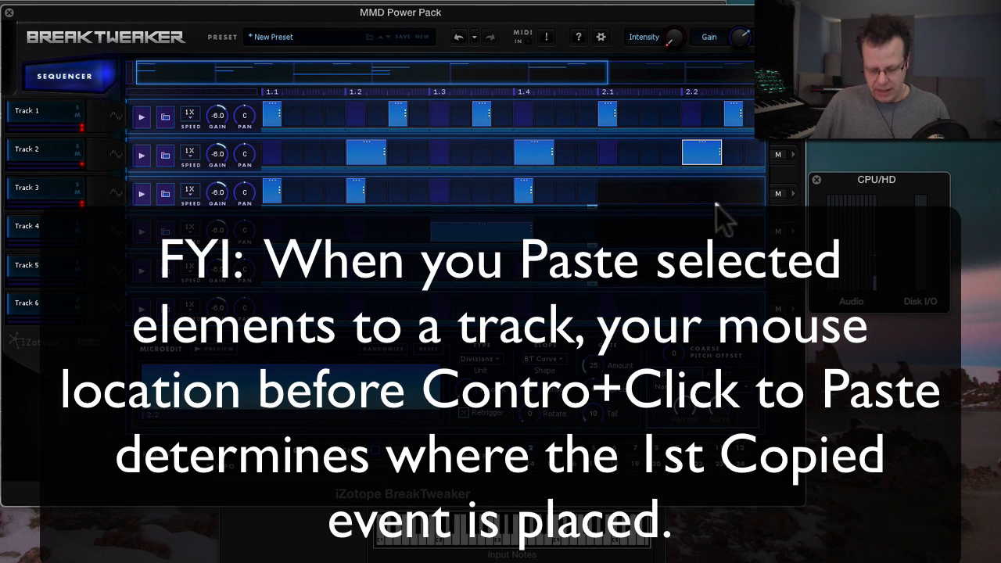
In pattern 3, add track 2 steps with reduced velocity at the third sixteenths of 2.3 and 2.4.
drag(528, 83, 673, 86)
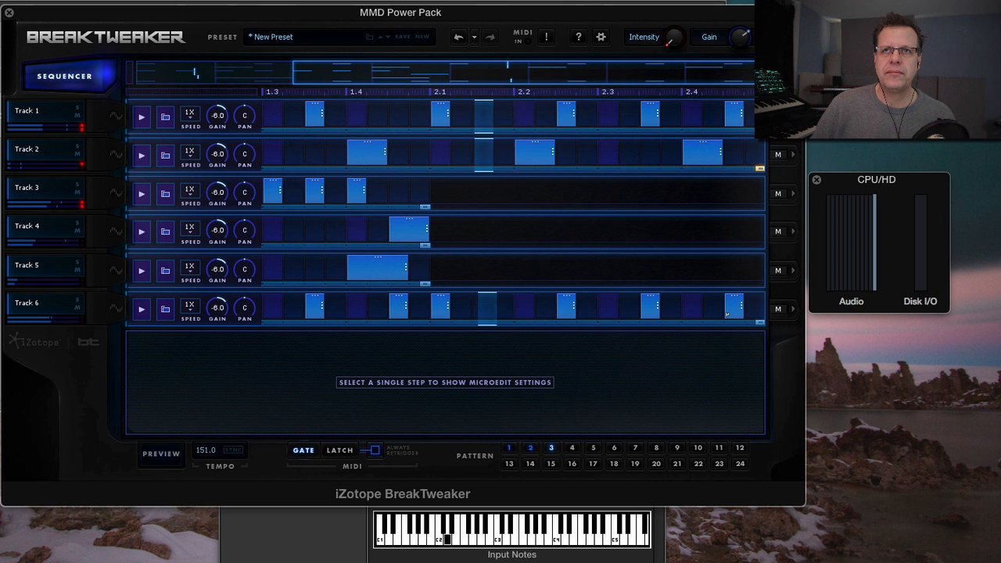
click(652, 157)
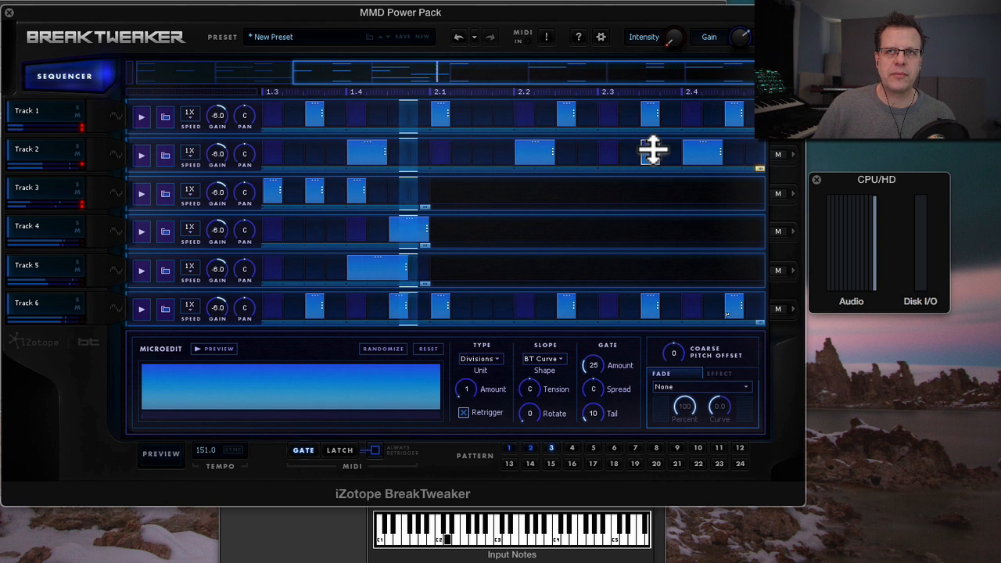
click(653, 151)
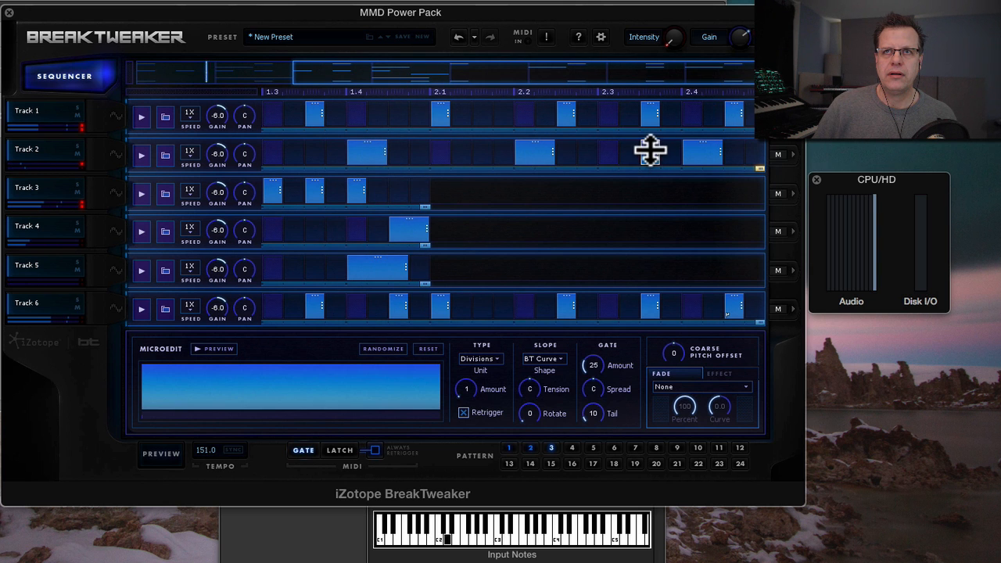
click(652, 151)
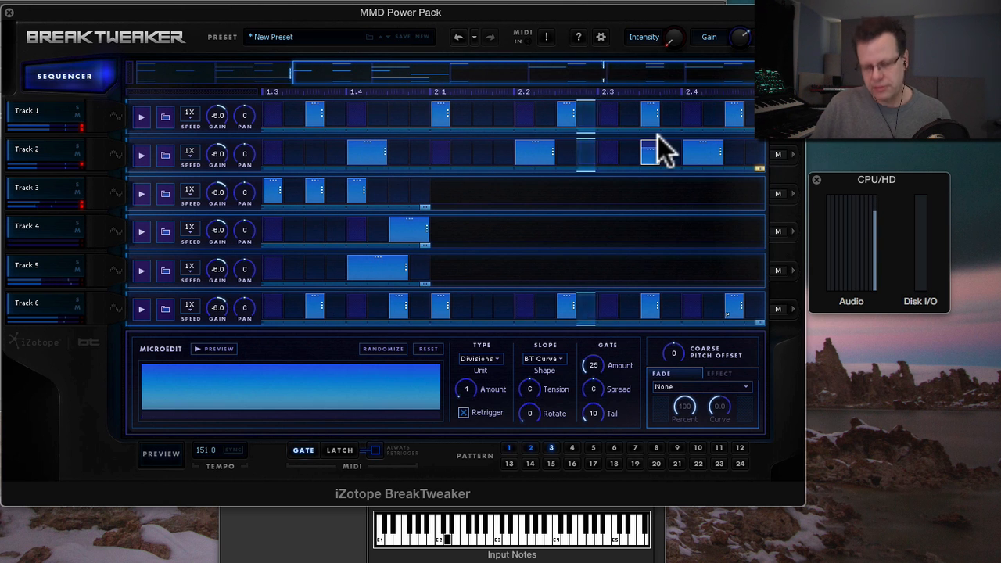
click(734, 154)
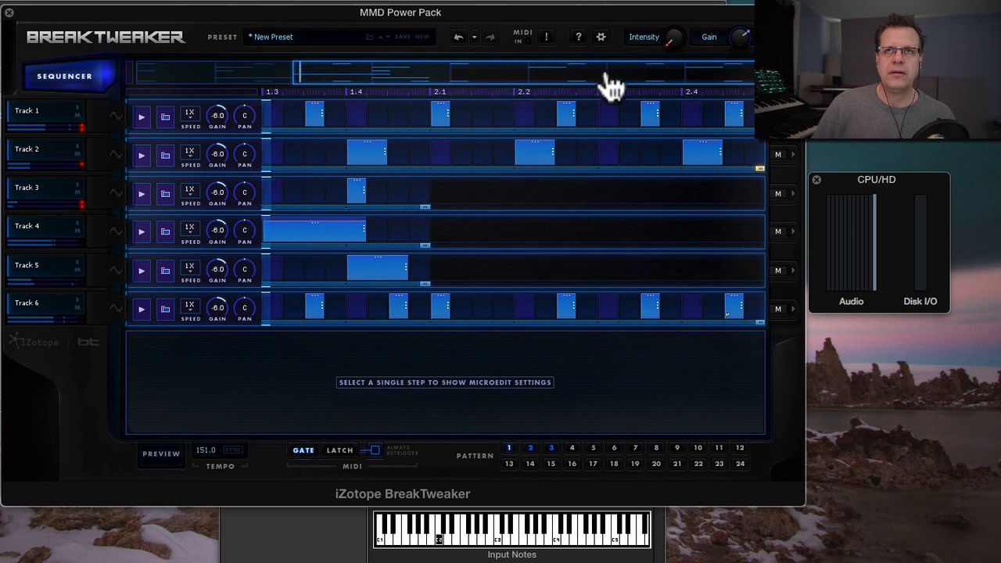
On track 6, add a step at the fourth sixteenth of 1.1 and make the 1.3 step four sixteenths long with coarse pitch offset -12.
drag(603, 88, 235, 64)
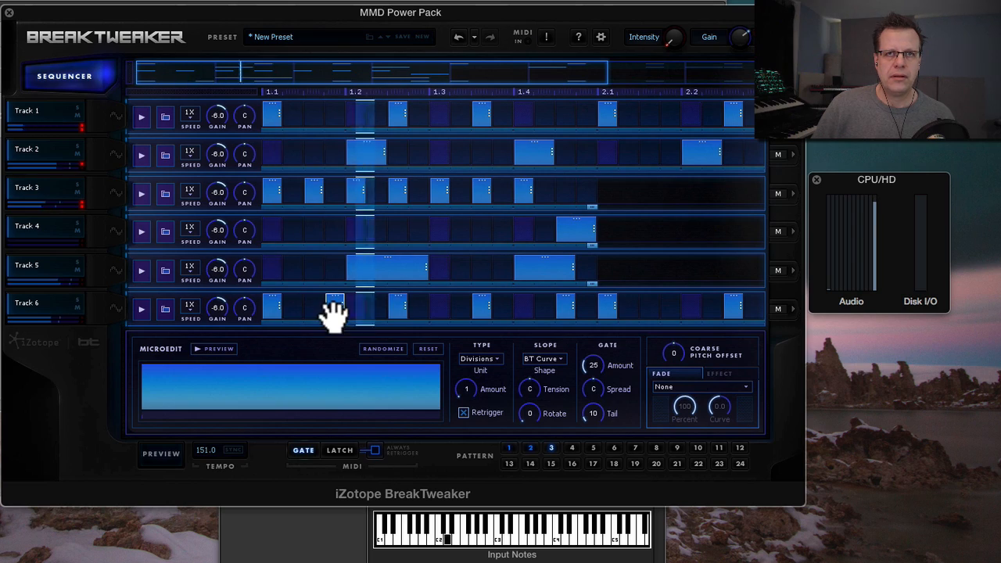
click(399, 306)
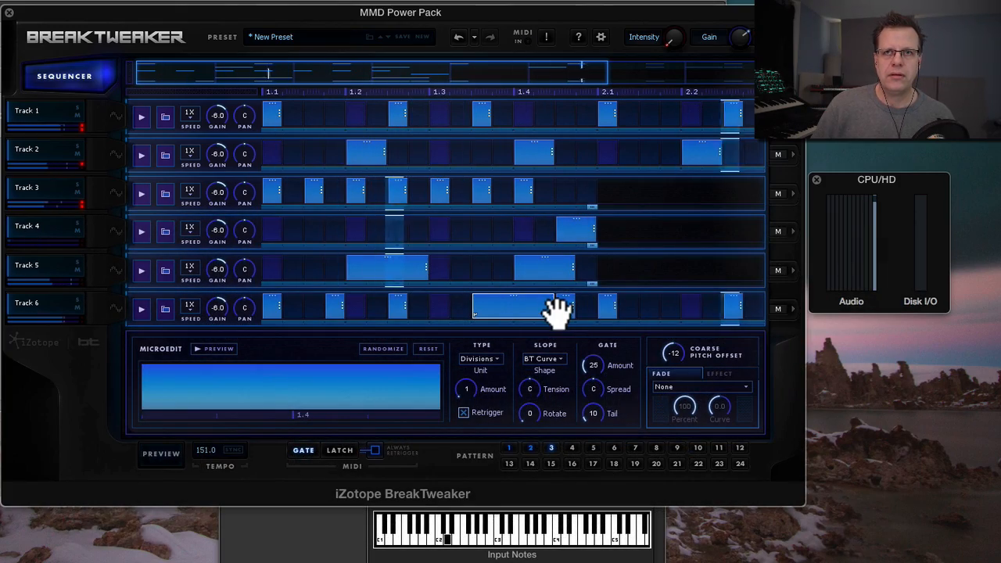
On track 6 of pattern 3, set coarse pitch offset 12 at the third sixteenth of 1.4 and adjust it at those of 2.2 and 2.3.
drag(458, 74, 614, 75)
click(396, 305)
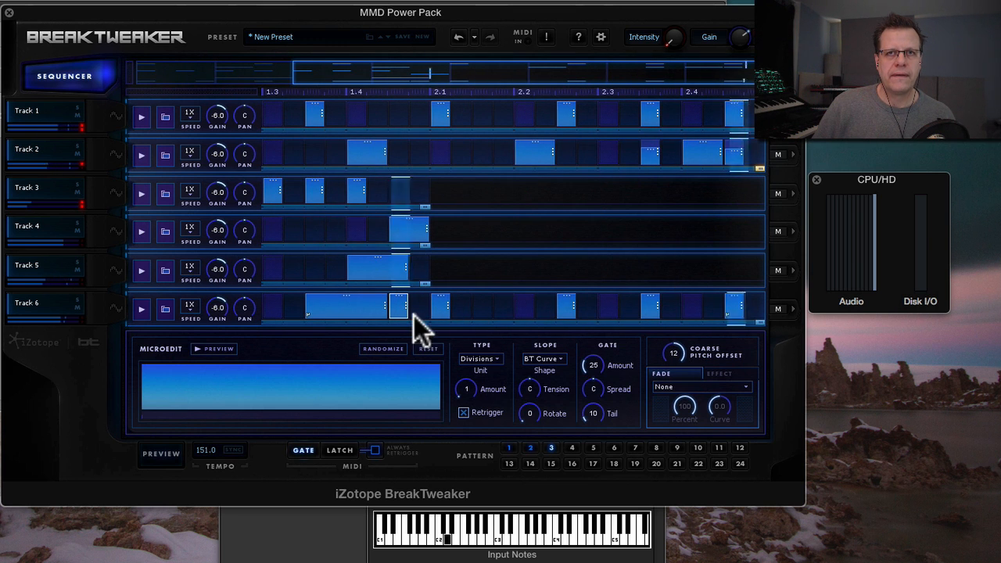
click(570, 303)
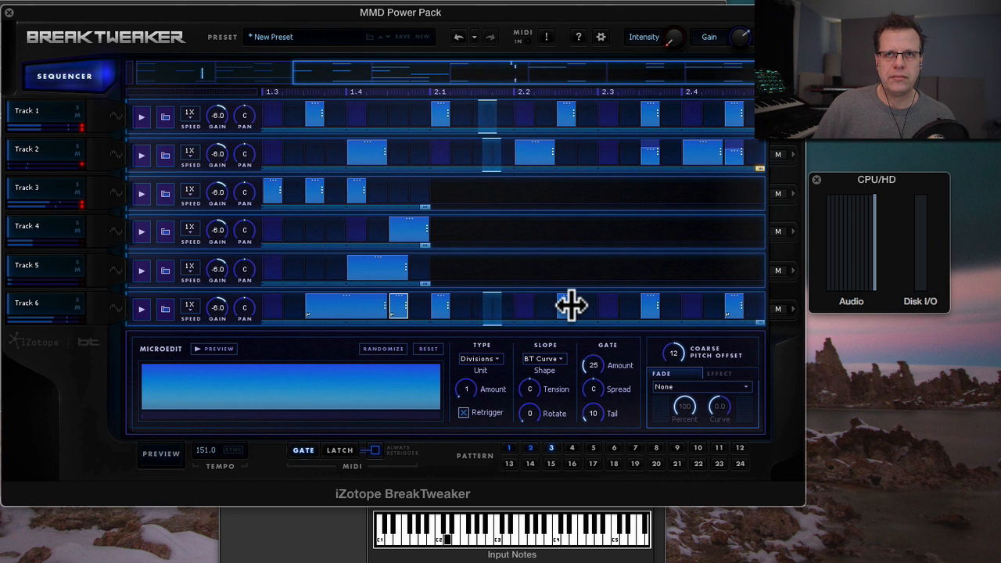
drag(679, 346, 682, 329)
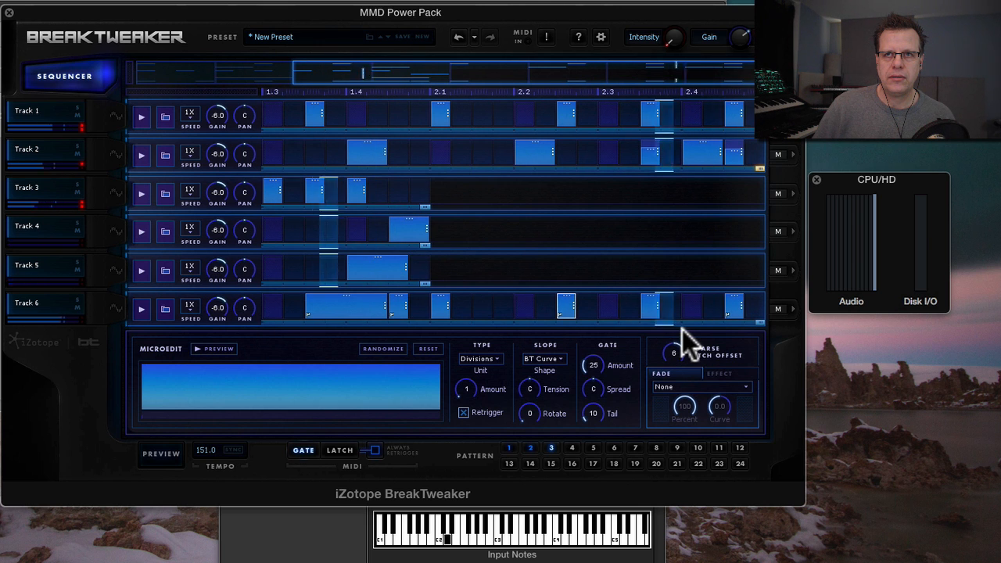
click(655, 306)
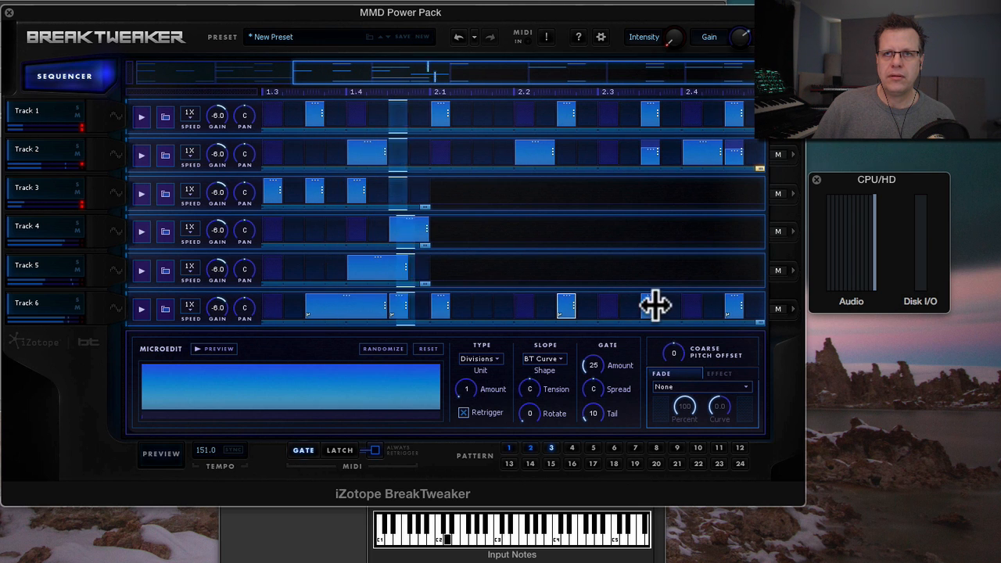
drag(674, 354, 676, 344)
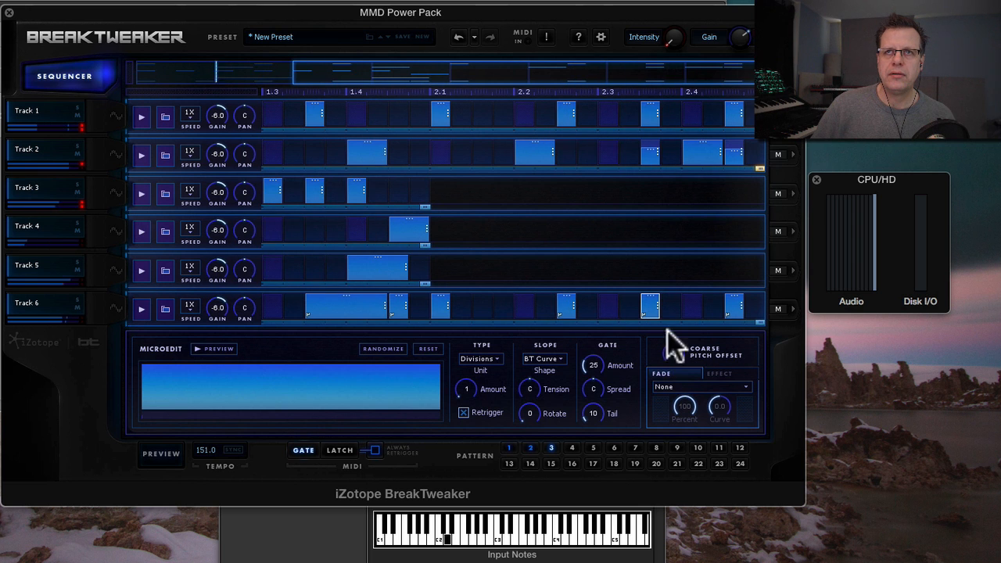
Unmute track 6 and extend track 3 of pattern 3 to the end of bar 2.
double_click(650, 154)
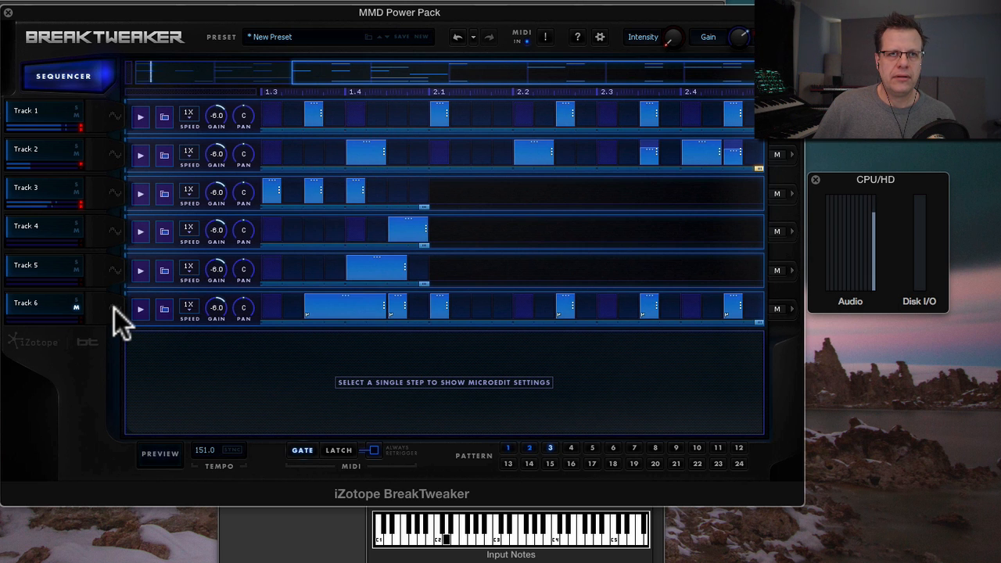
click(76, 307)
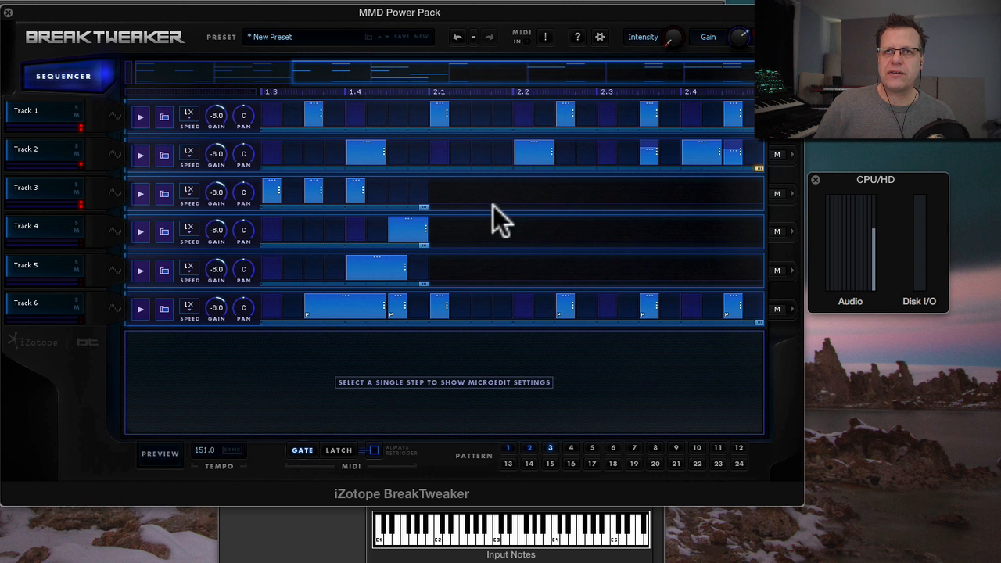
drag(458, 207, 864, 232)
In pattern 3, copy all track 3 steps from 1.1 through 1.4 and paste them starting at 2.1.
drag(556, 75, 328, 119)
click(270, 190)
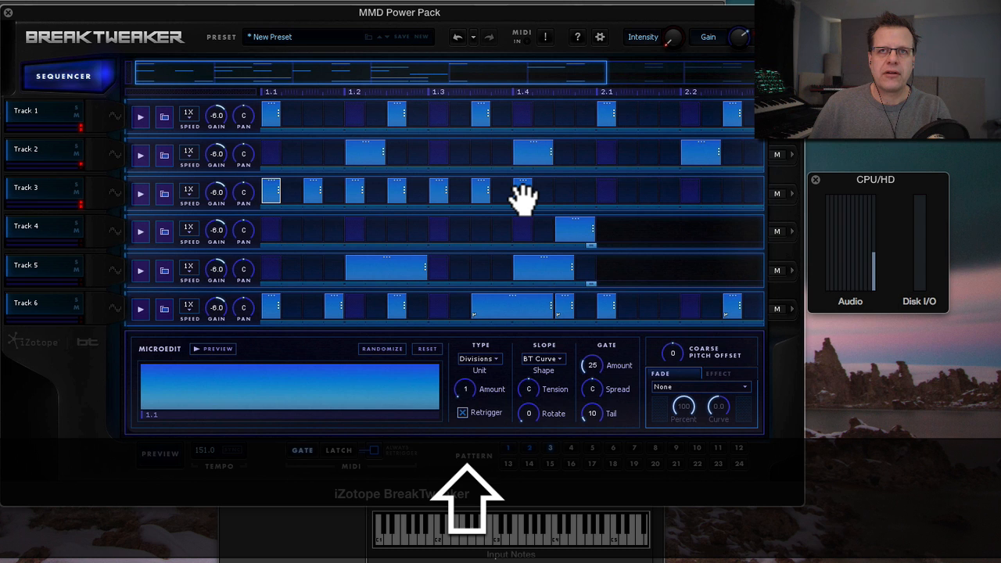
right_click(271, 191)
click(319, 242)
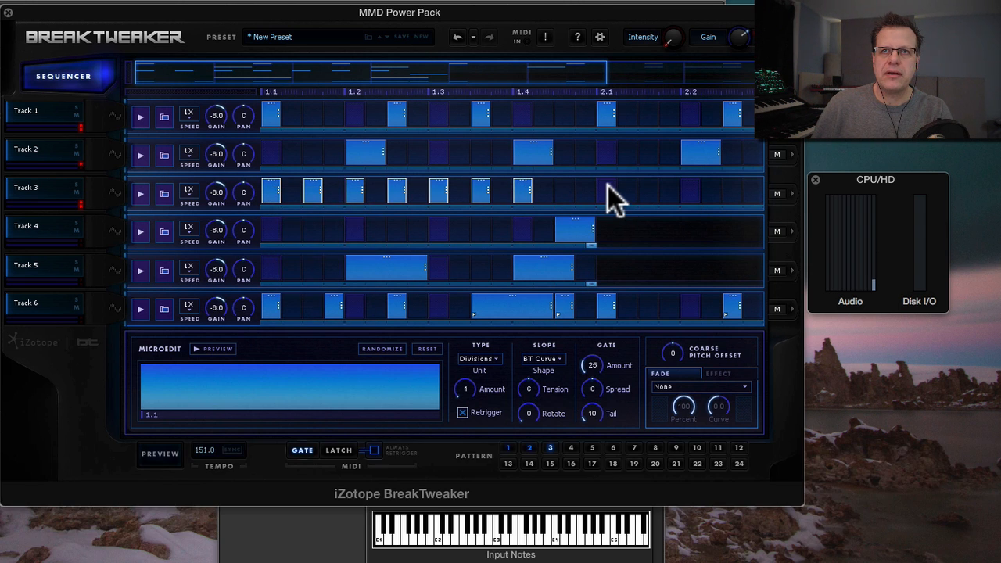
right_click(606, 187)
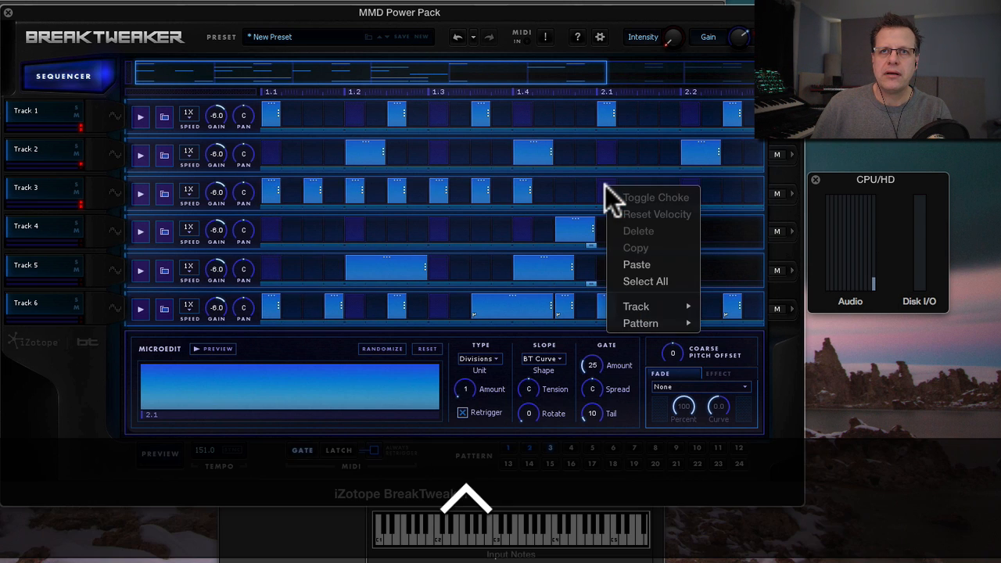
click(648, 264)
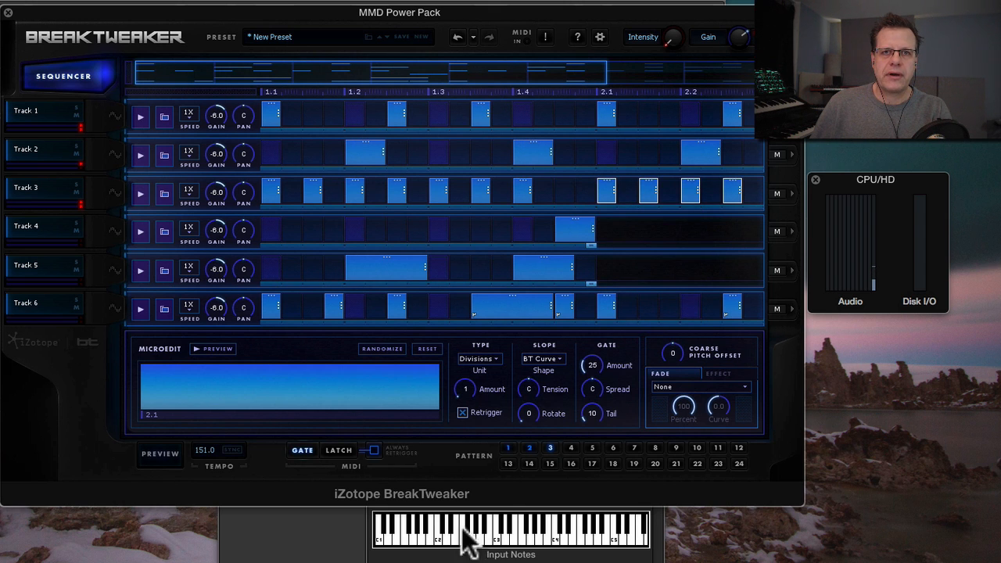
In pattern 1, copy the track 3 steps at 1.1, 1.2 and 1.4 and paste them starting at 2.1.
click(508, 448)
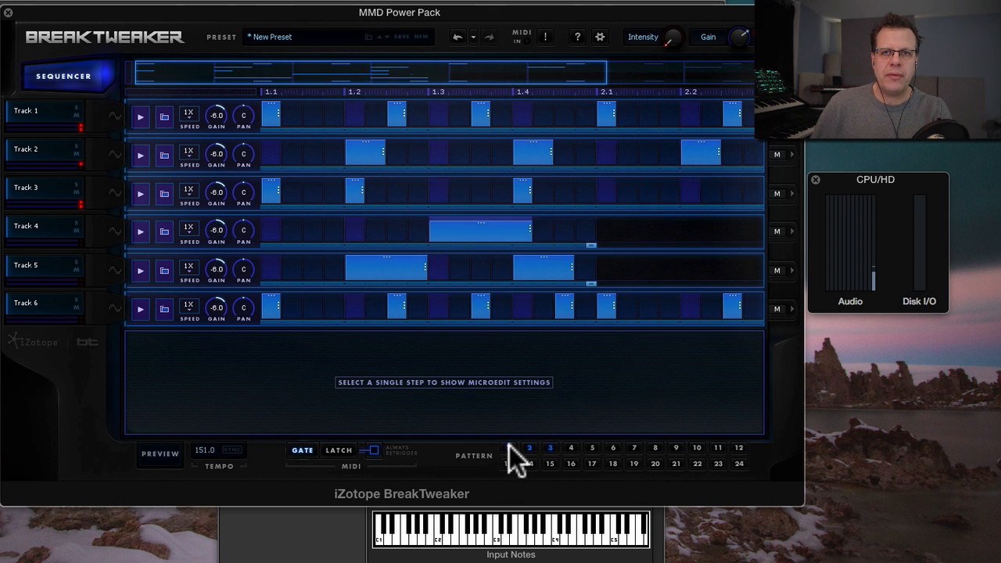
click(271, 192)
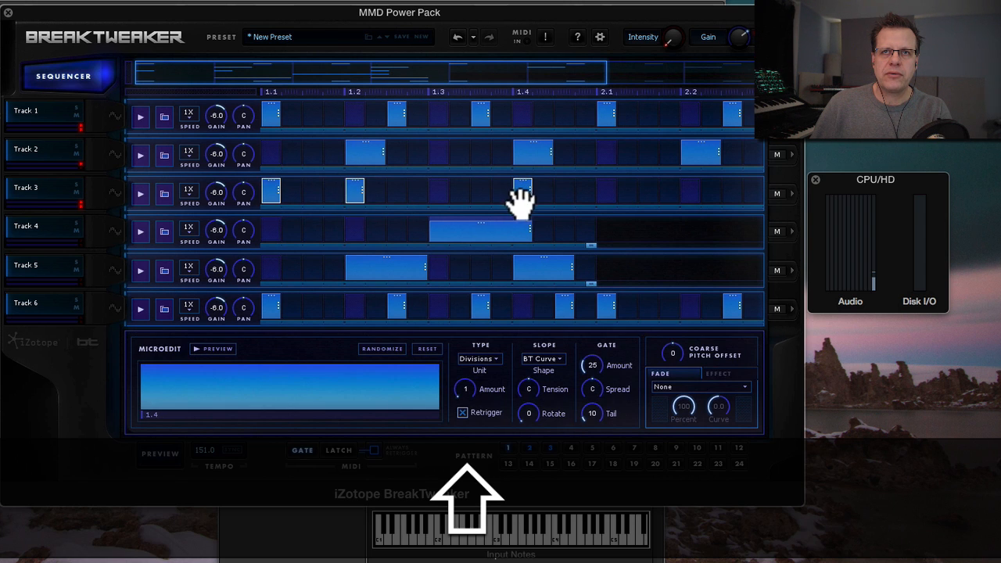
right_click(270, 186)
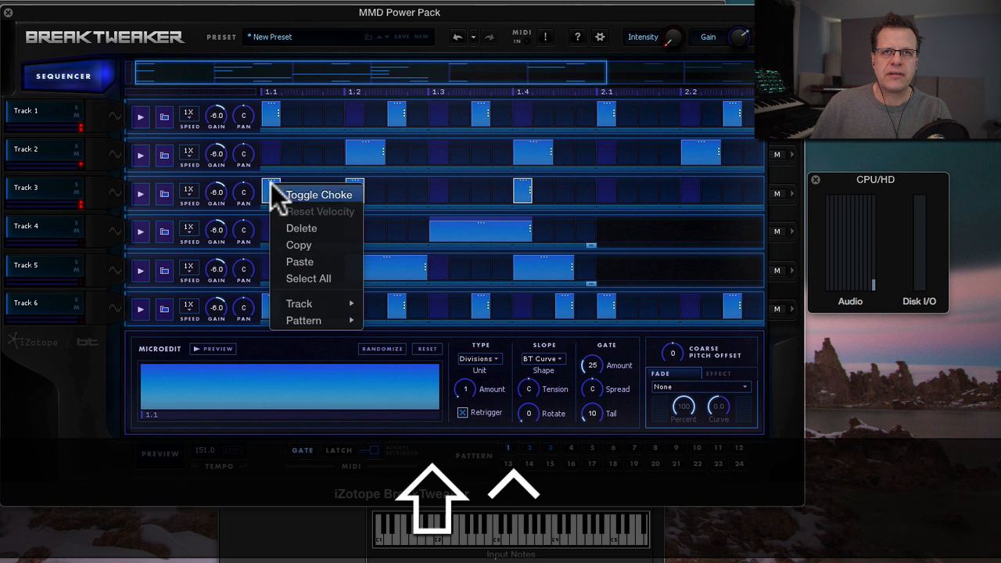
click(313, 245)
right_click(609, 186)
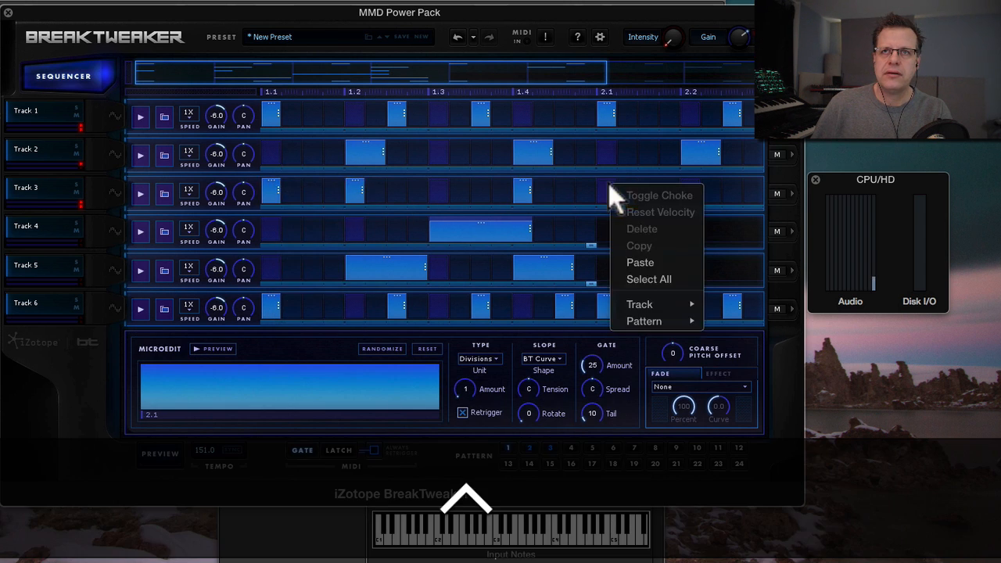
click(641, 262)
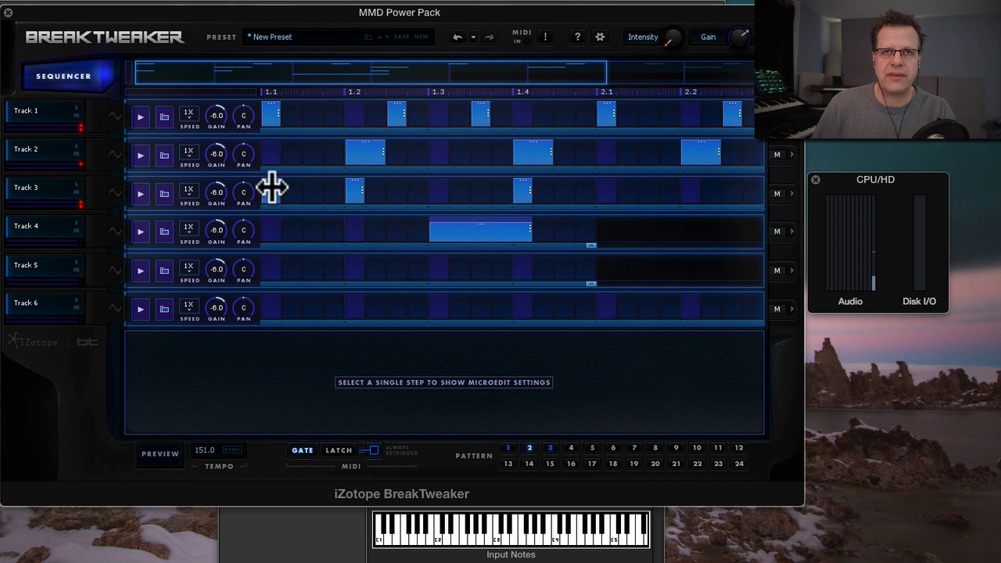
In pattern 2, paste the copied track 3 steps starting at 2.1 and play the pattern to check both bars.
click(268, 191)
right_click(603, 186)
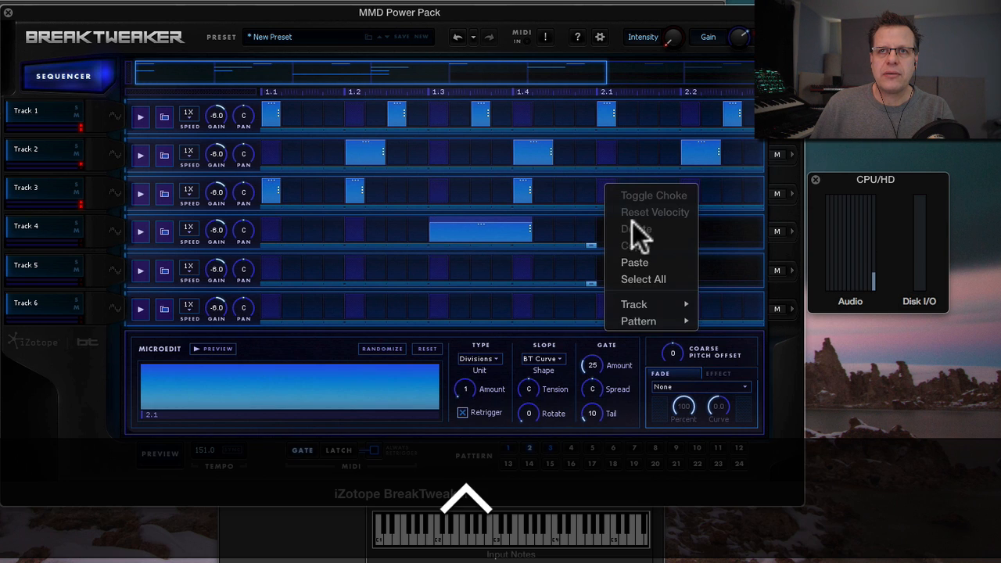
click(642, 263)
key(space)
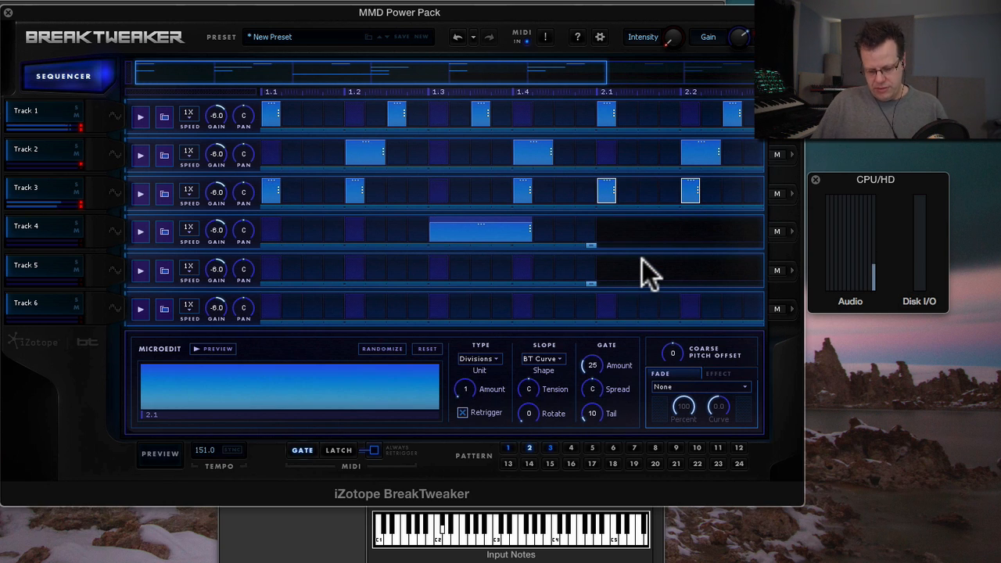
drag(565, 77, 763, 94)
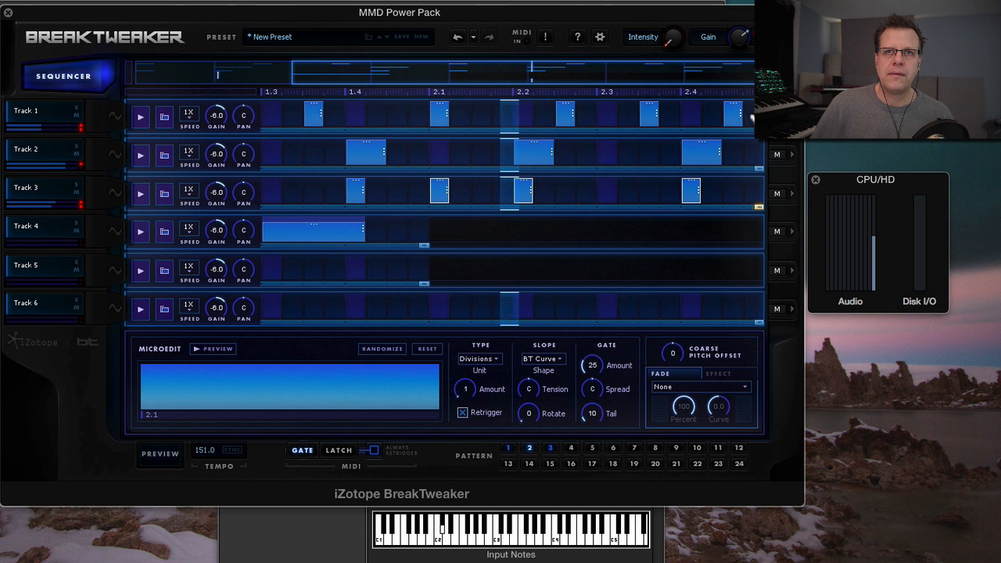
drag(625, 94, 266, 96)
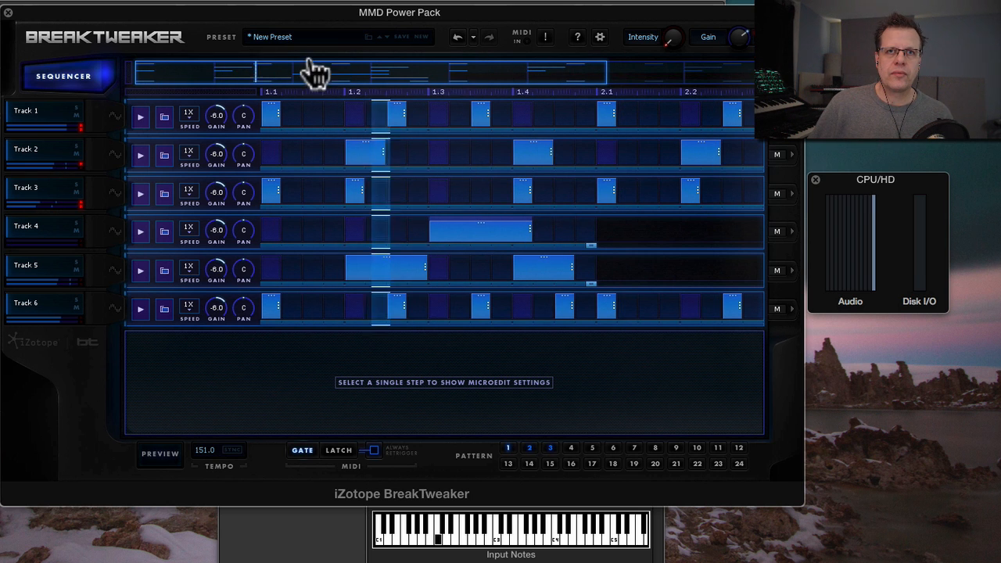
On pattern 1's track 6, set coarse pitch offset -12 at 1.2's third sixteenth, 12 at 1.4's, and adjust it at 2.2's.
click(395, 307)
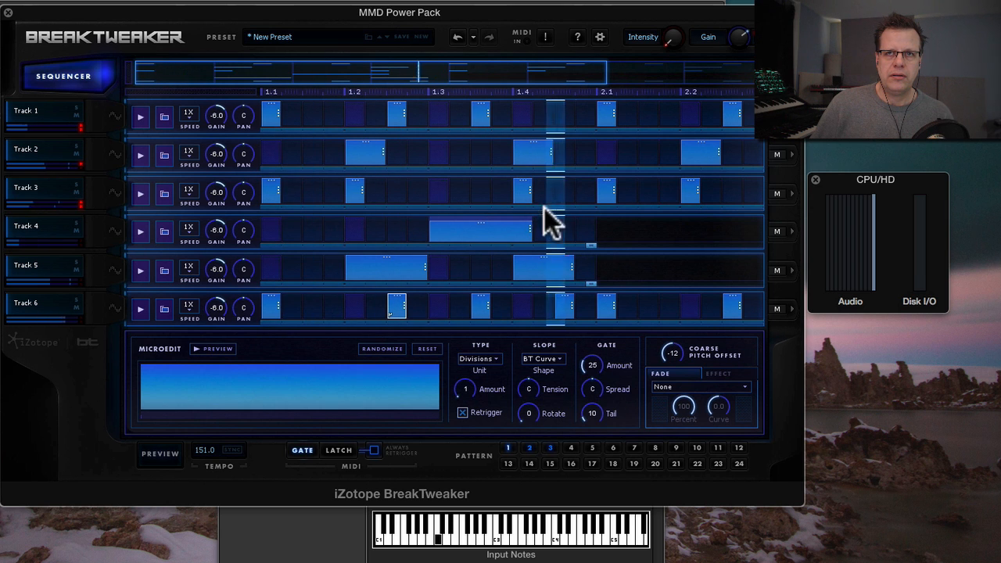
click(563, 311)
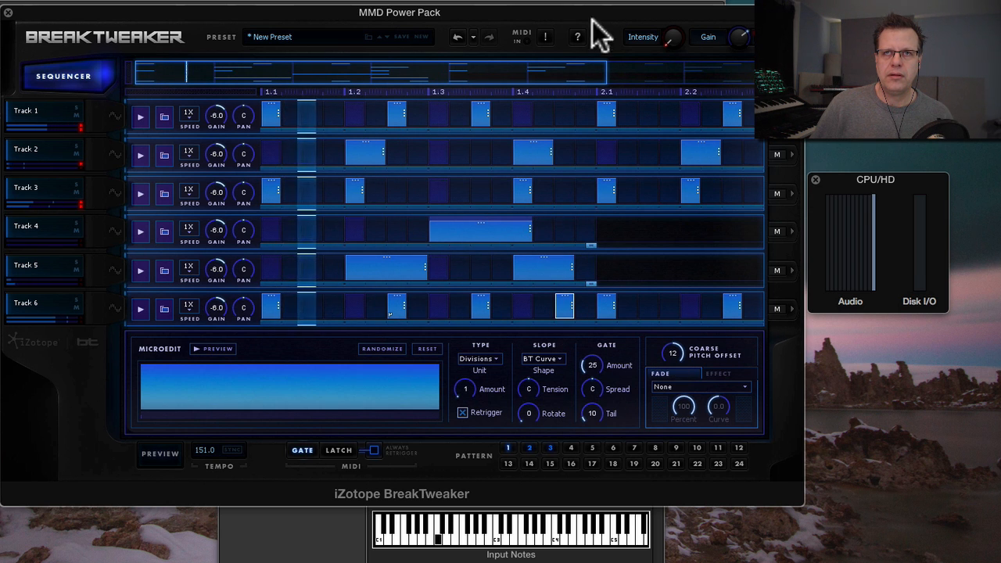
drag(524, 85, 681, 84)
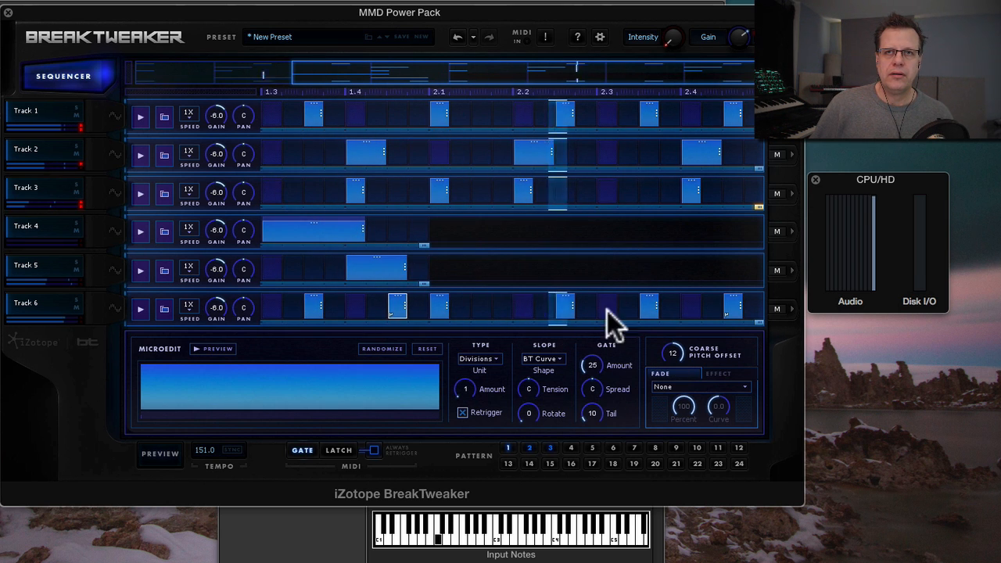
click(571, 312)
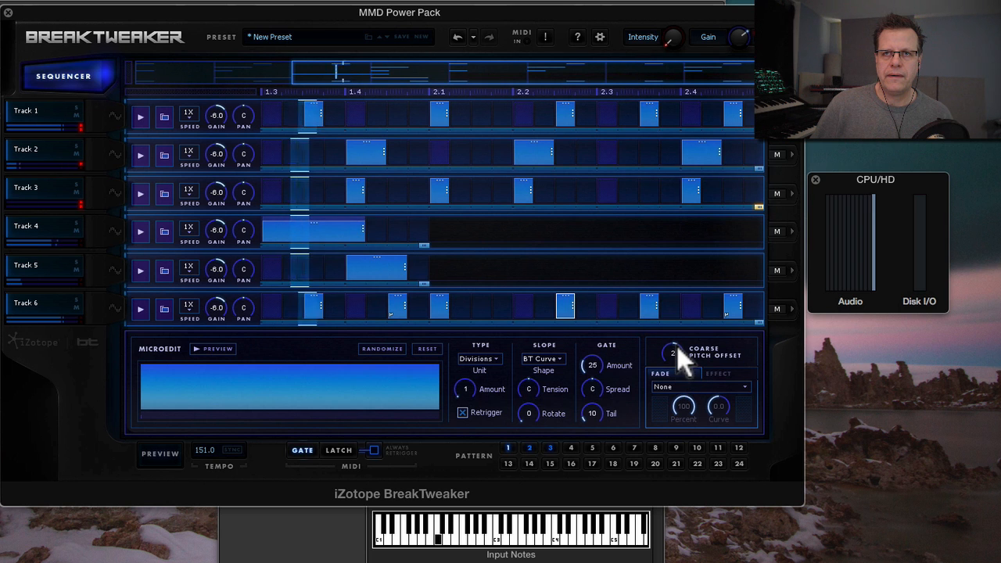
drag(678, 340, 686, 223)
click(653, 309)
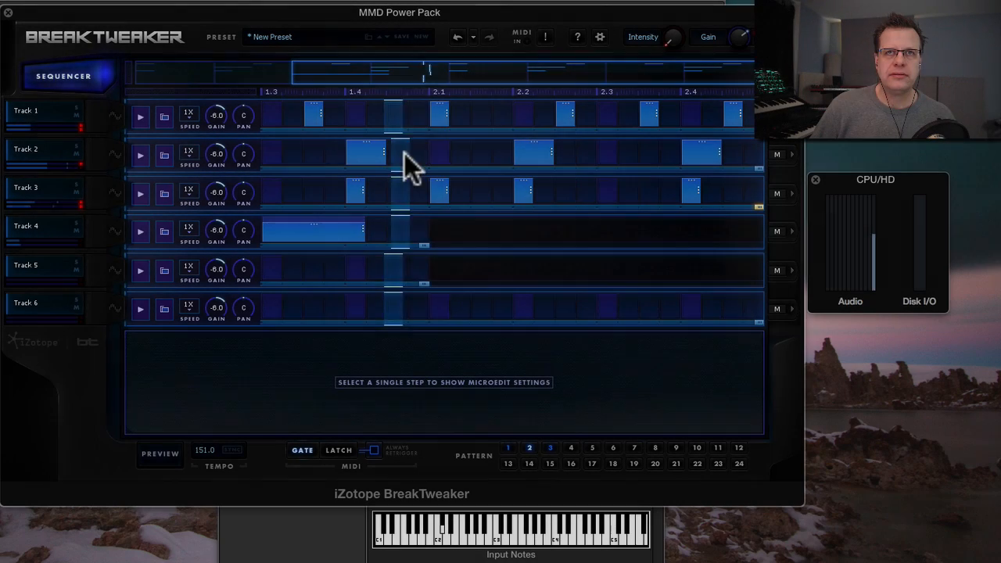
Copy the whole of pattern 2 and paste it into pattern 7.
right_click(417, 150)
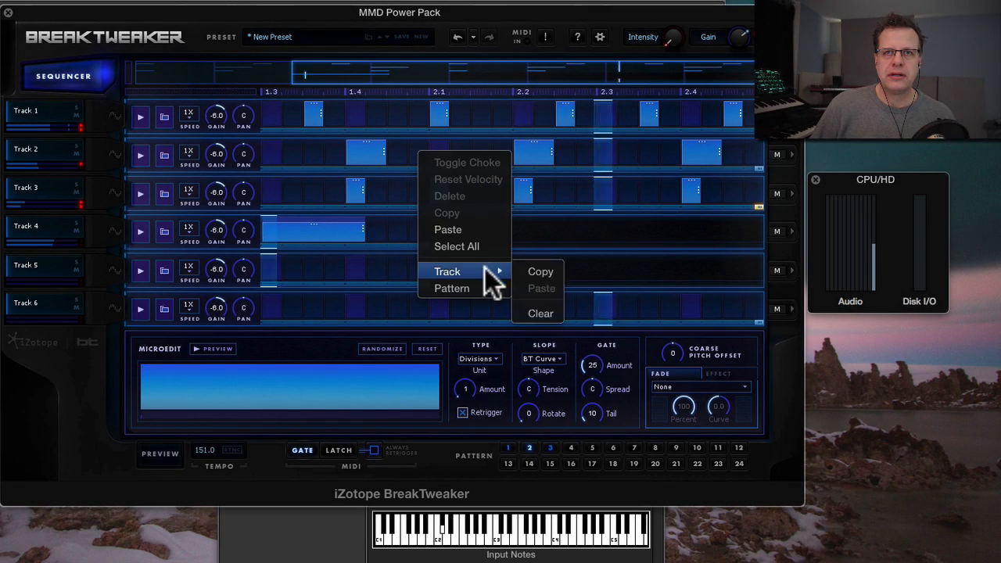
mouse_move(496, 286)
click(561, 287)
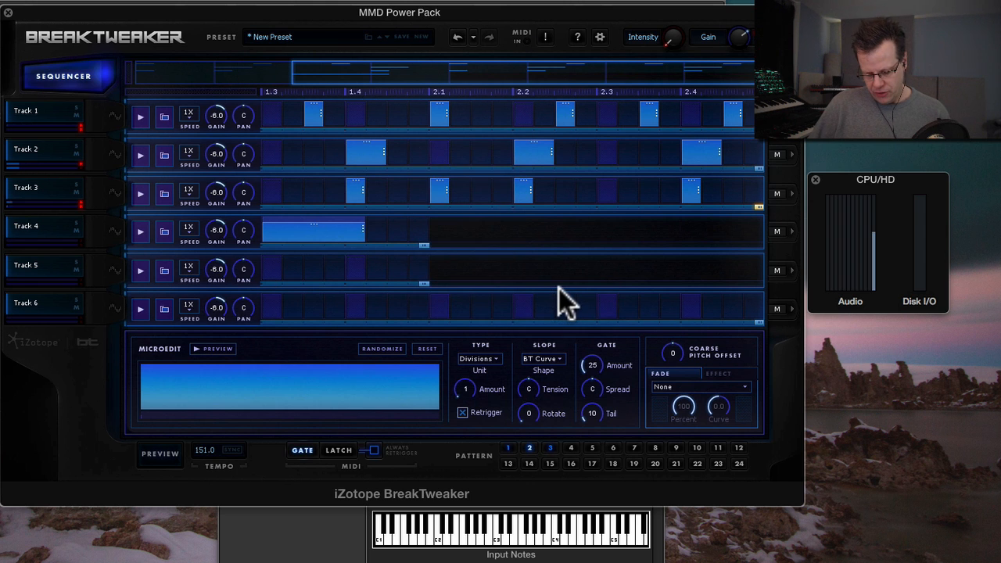
right_click(420, 190)
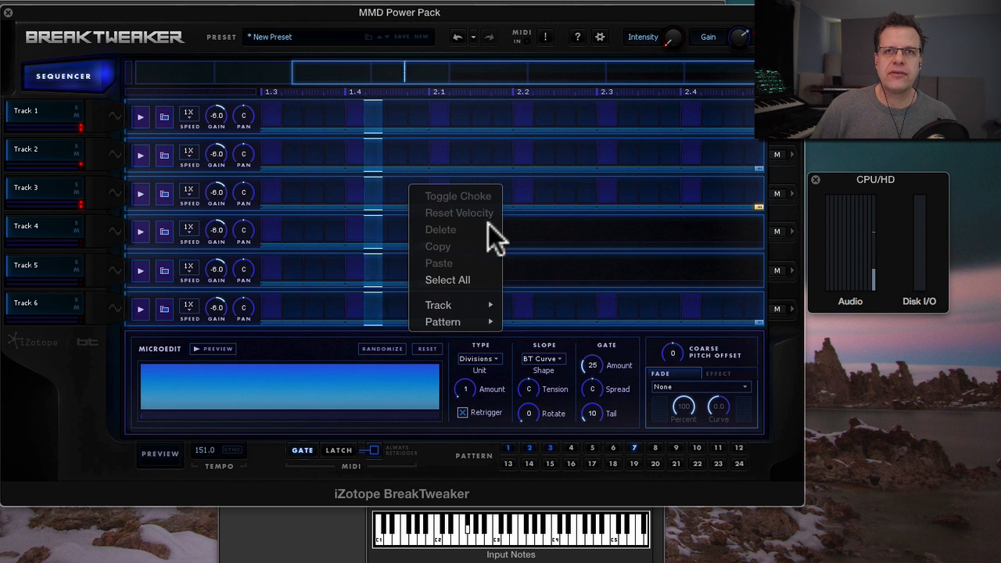
mouse_move(470, 321)
click(551, 339)
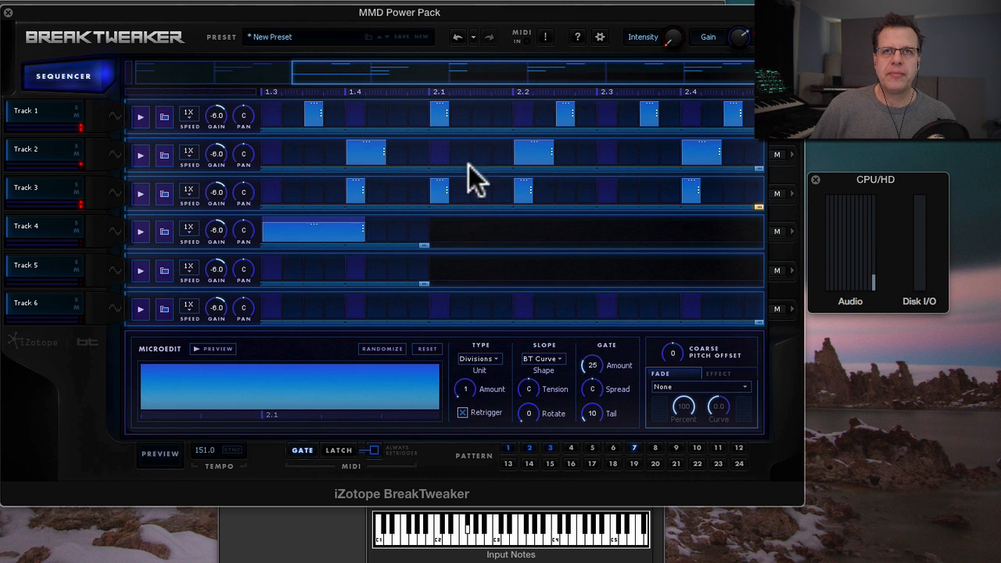
Clear all steps from track 2 of pattern 7.
right_click(374, 148)
mouse_move(446, 270)
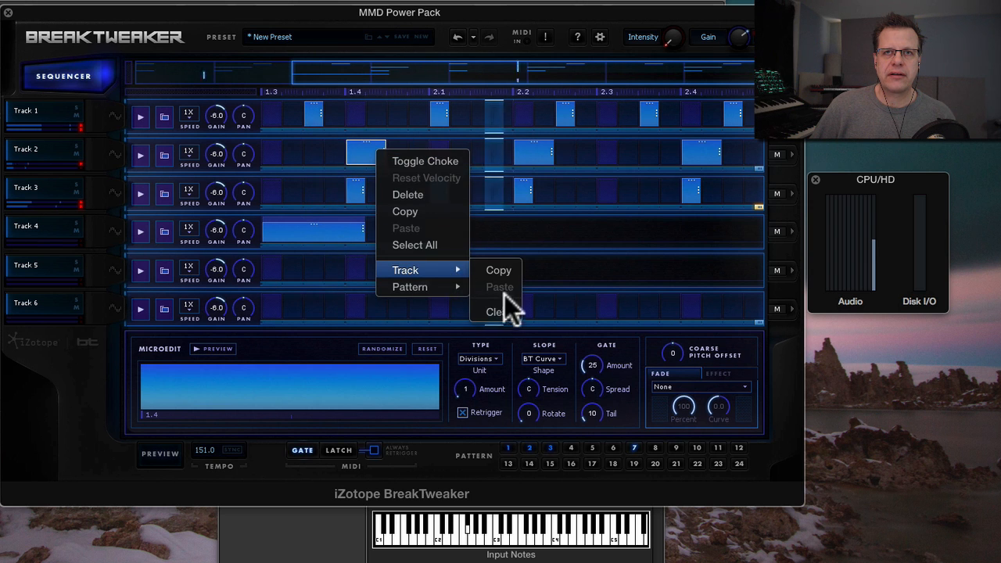
click(506, 312)
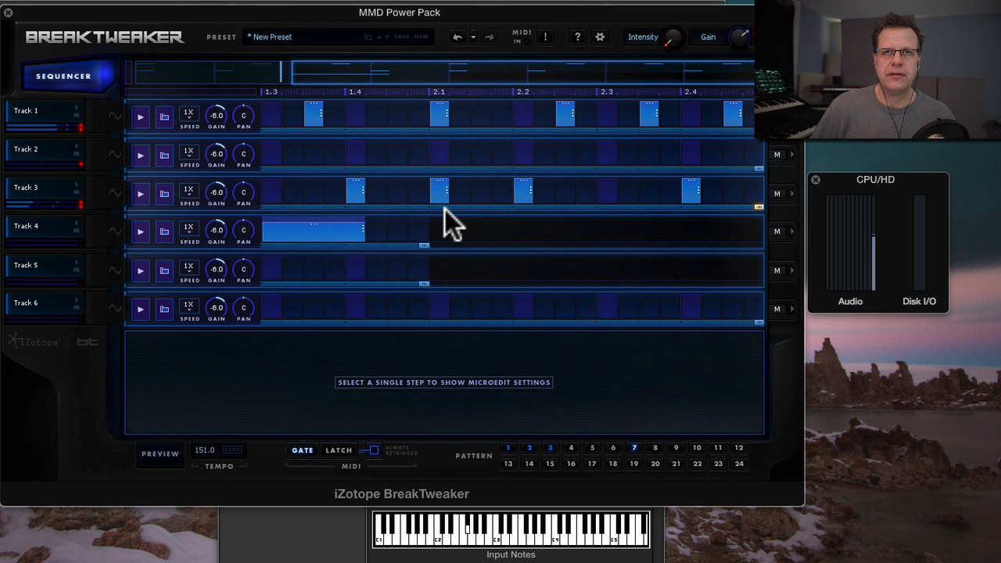
On track 3 of pattern 7, add steps at the third sixteenths of 1.1, 1.2, 2.1, 2.2 and 2.3.
drag(459, 79, 239, 127)
click(313, 190)
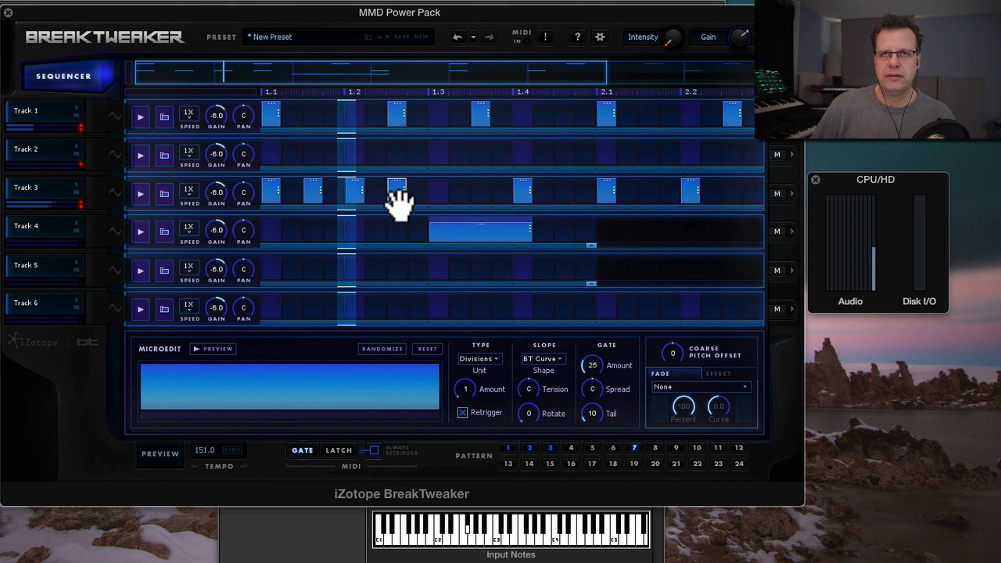
drag(492, 78, 649, 79)
click(481, 191)
click(564, 191)
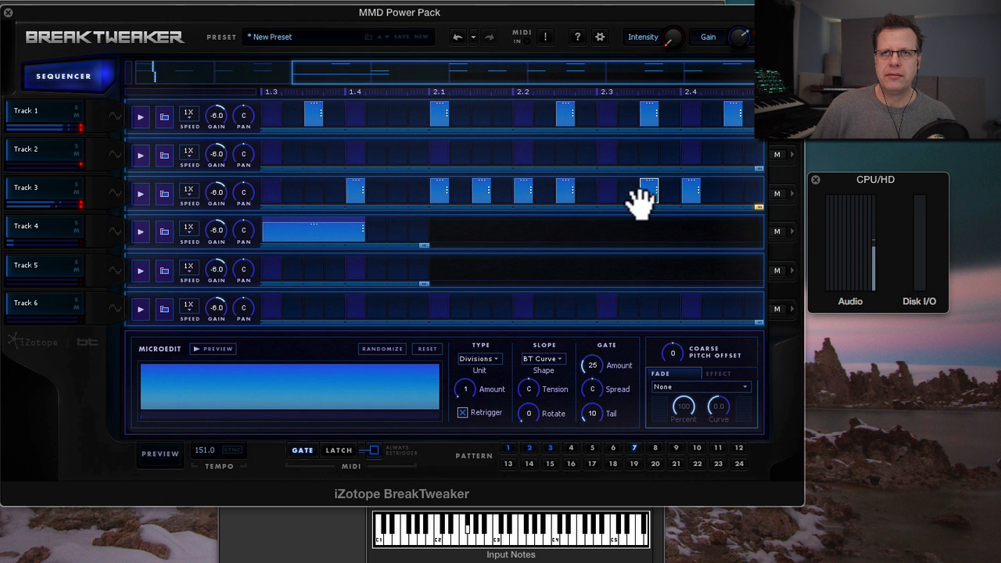
right_click(509, 145)
mouse_move(551, 287)
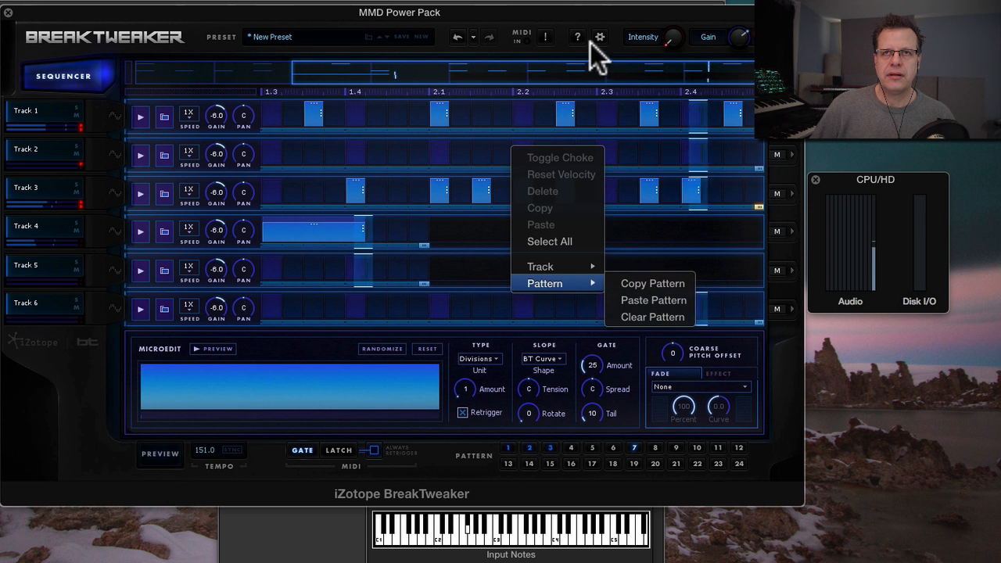
click(589, 134)
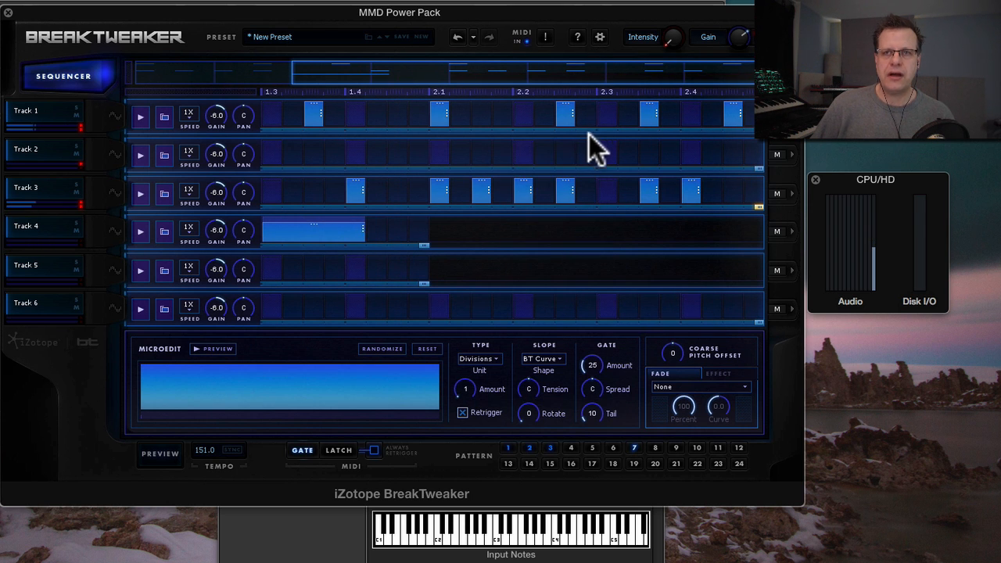
Paste the copied pattern 2 into pattern 8.
right_click(477, 149)
mouse_move(527, 280)
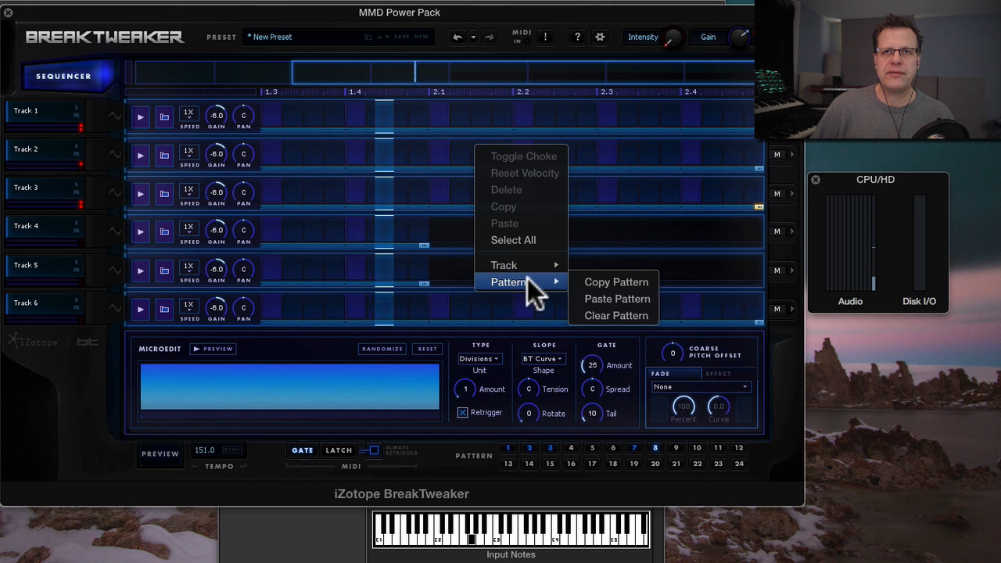
click(616, 298)
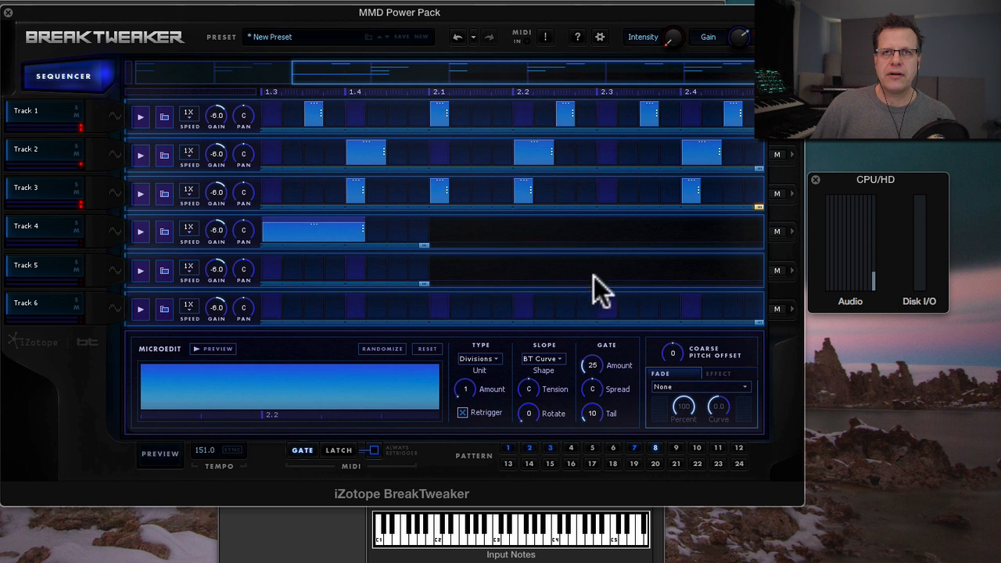
Copy track 3 of pattern 7 and paste it onto track 3 of pattern 8.
right_click(523, 188)
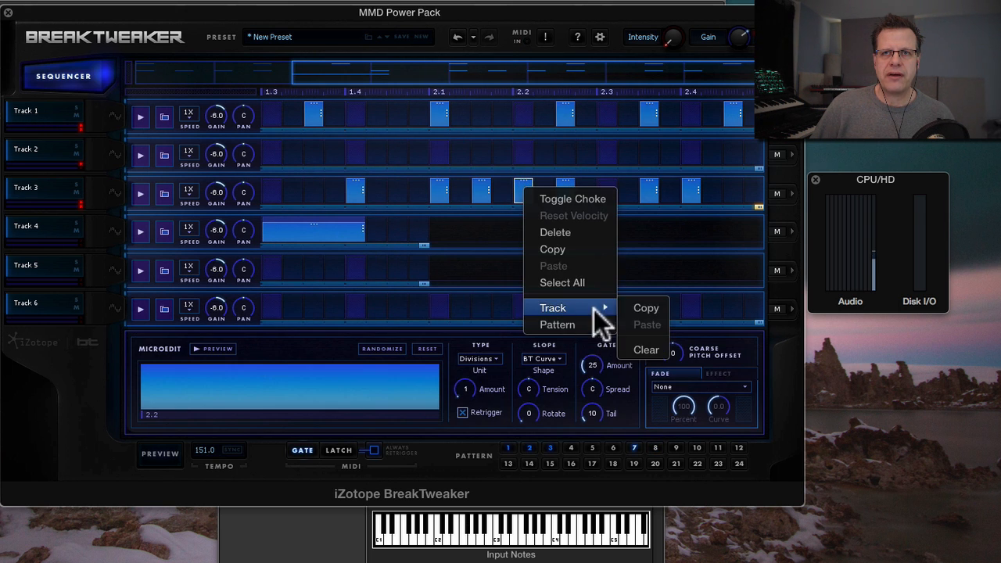
click(643, 309)
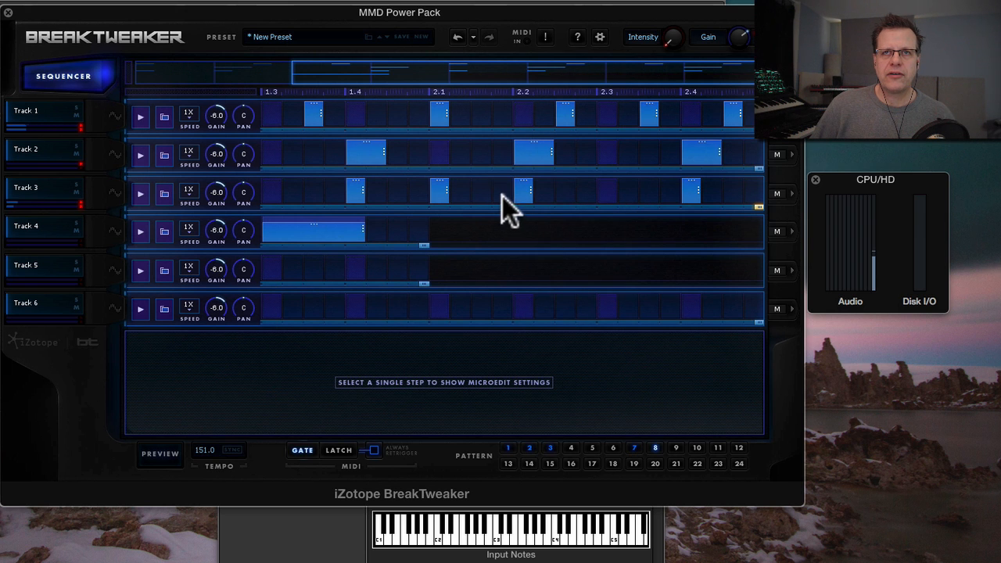
right_click(523, 187)
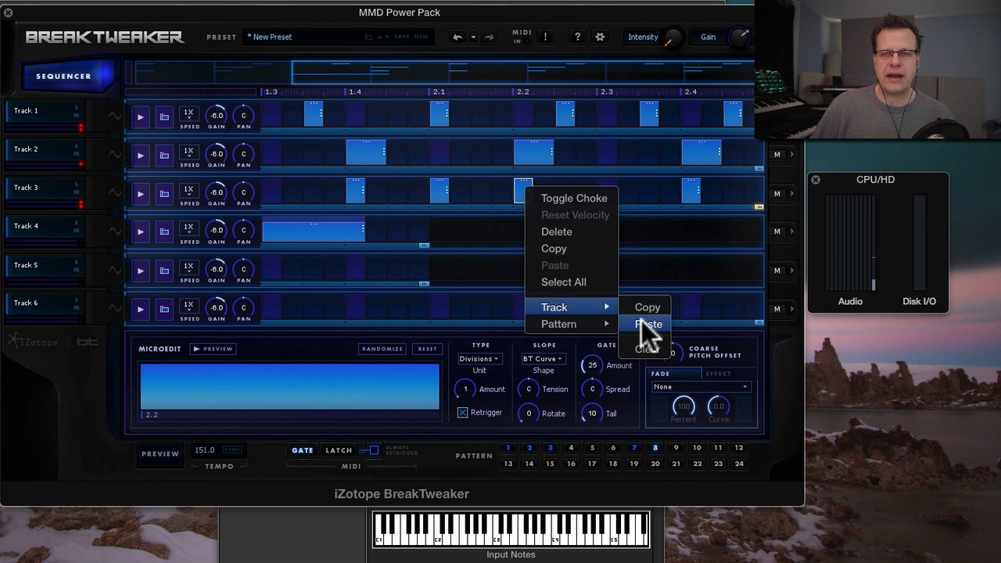
click(642, 323)
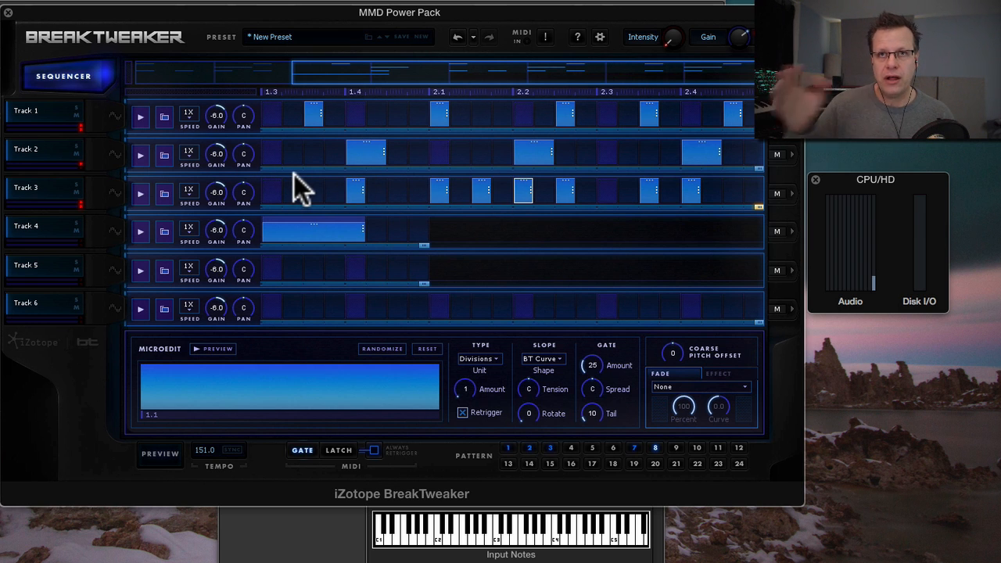
Play pattern 8 and clear all steps from its track 1.
key(space)
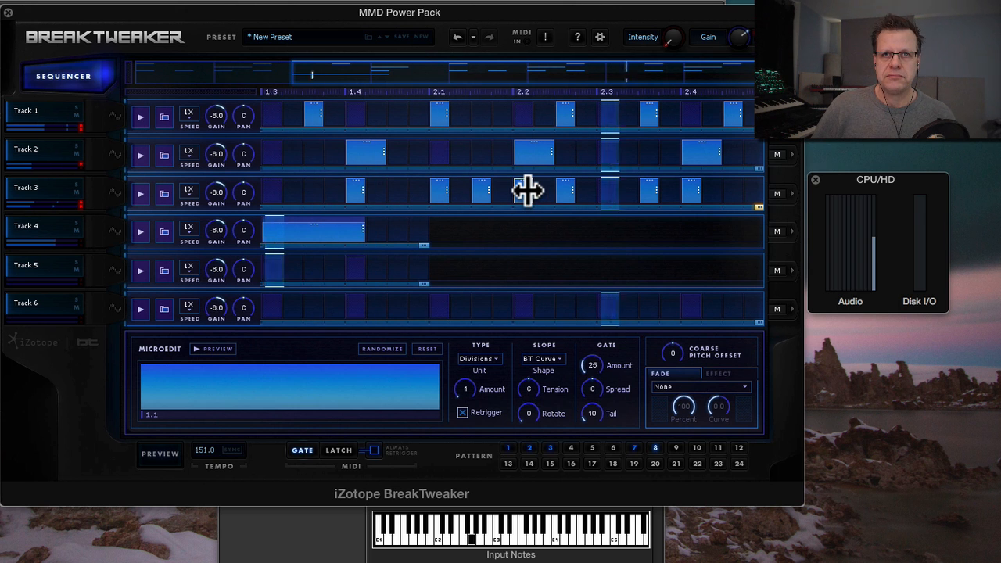
right_click(315, 110)
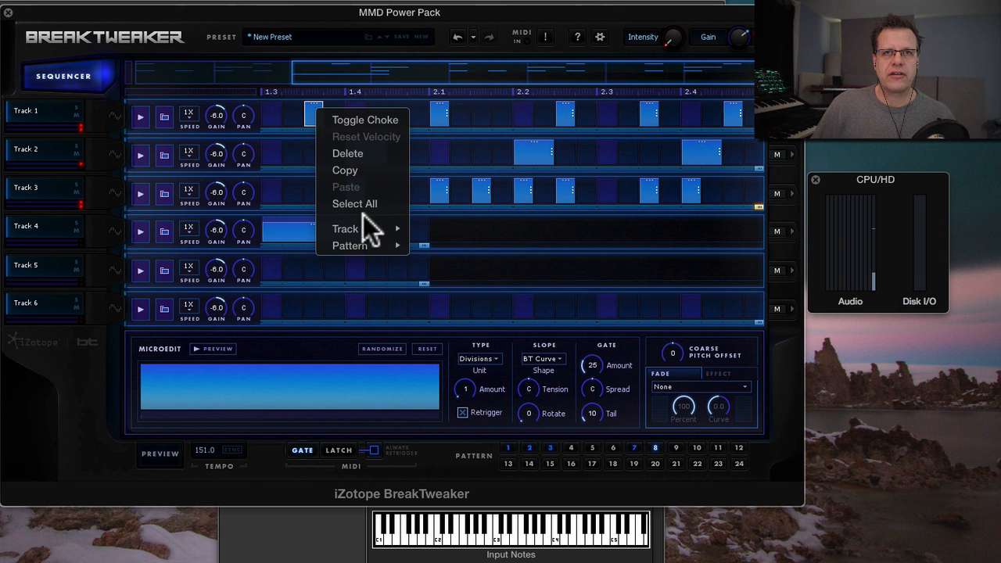
click(444, 266)
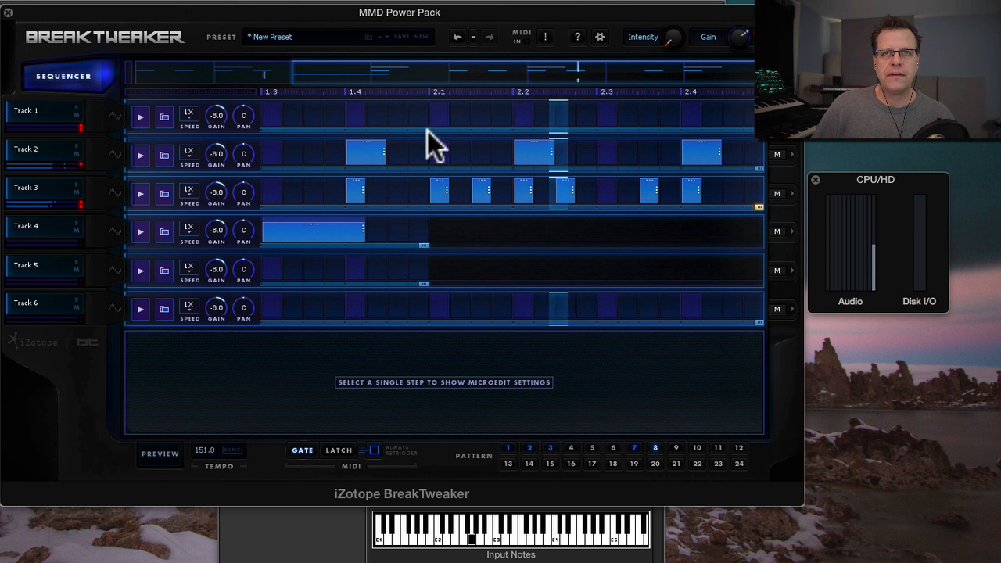
Copy the whole of pattern 8 and paste it into pattern 9.
right_click(406, 114)
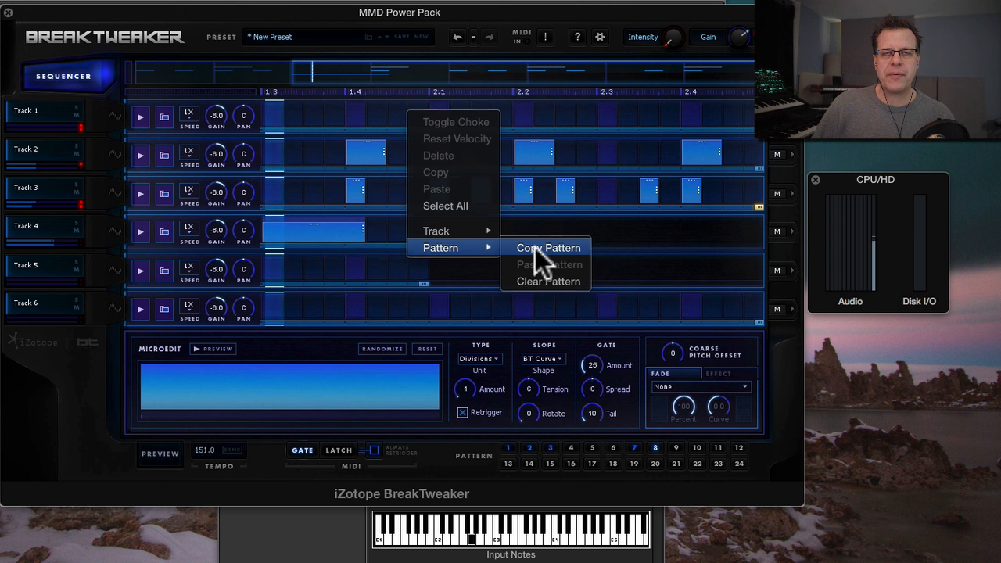
click(535, 247)
right_click(422, 111)
mouse_move(479, 252)
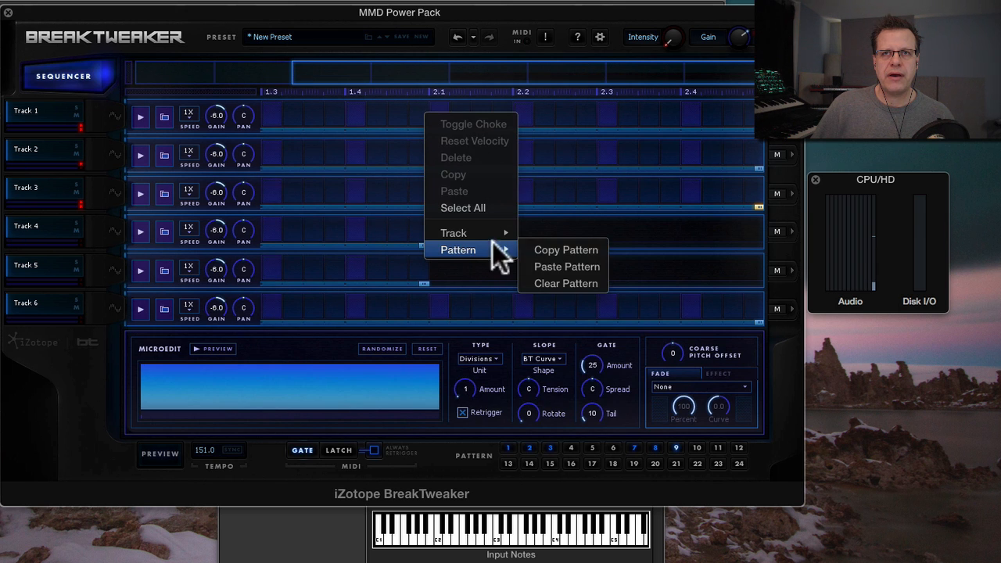
click(567, 266)
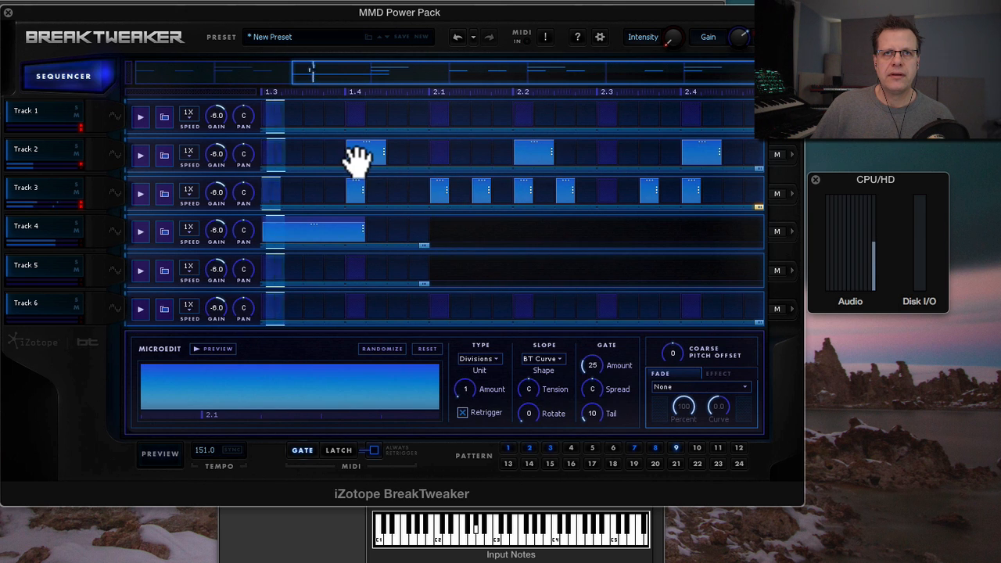
Clear all steps from track 2 of pattern 9 and toggle playback.
right_click(358, 155)
mouse_move(403, 266)
click(492, 307)
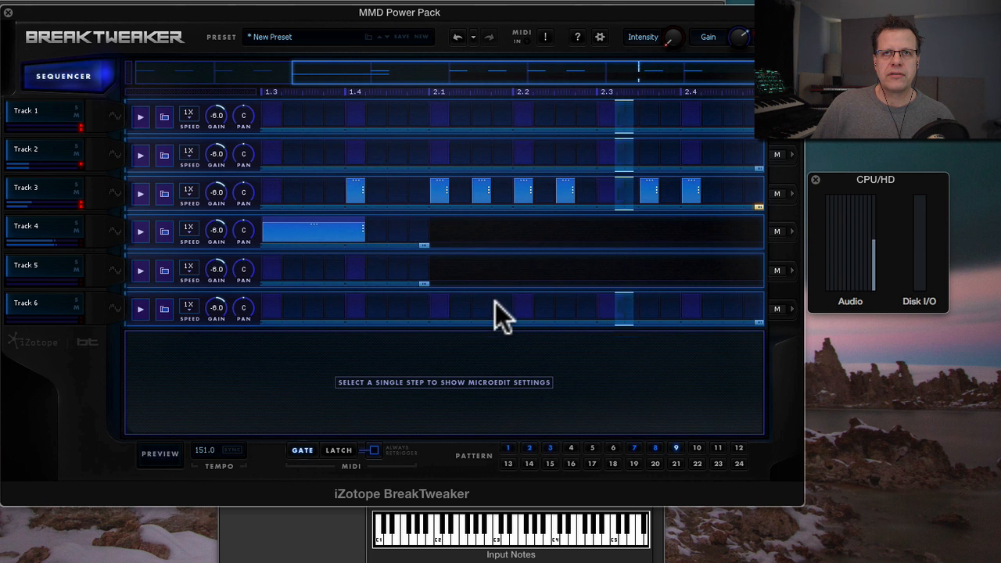
key(space)
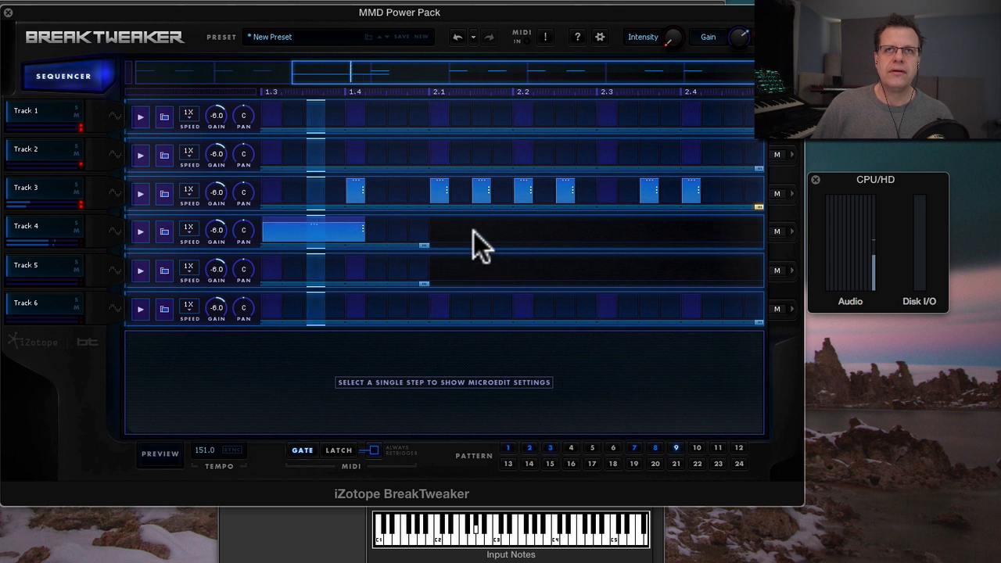
On track 5 of pattern 9, add steps at 1.2 and 1.4.
drag(459, 89, 254, 86)
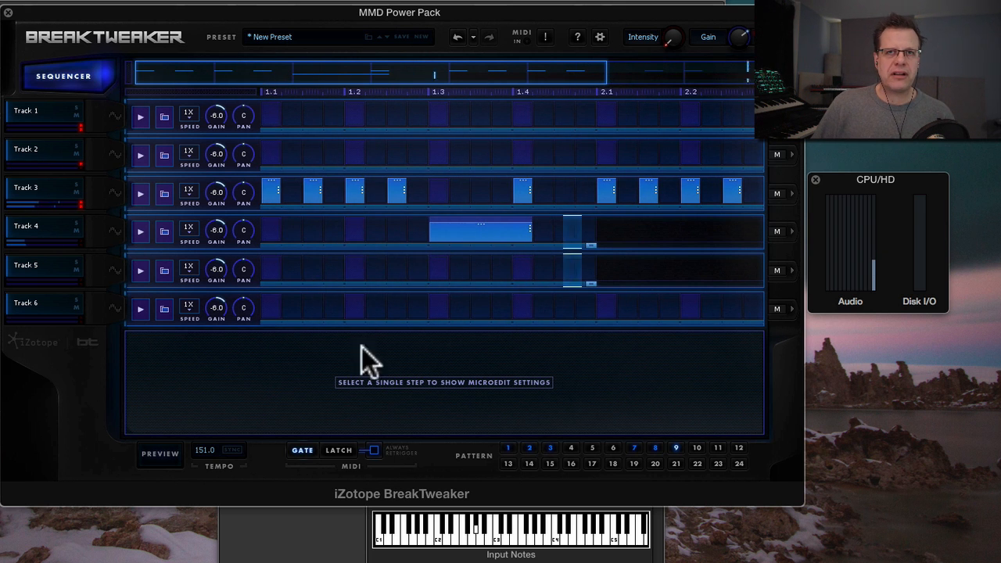
click(352, 269)
click(520, 268)
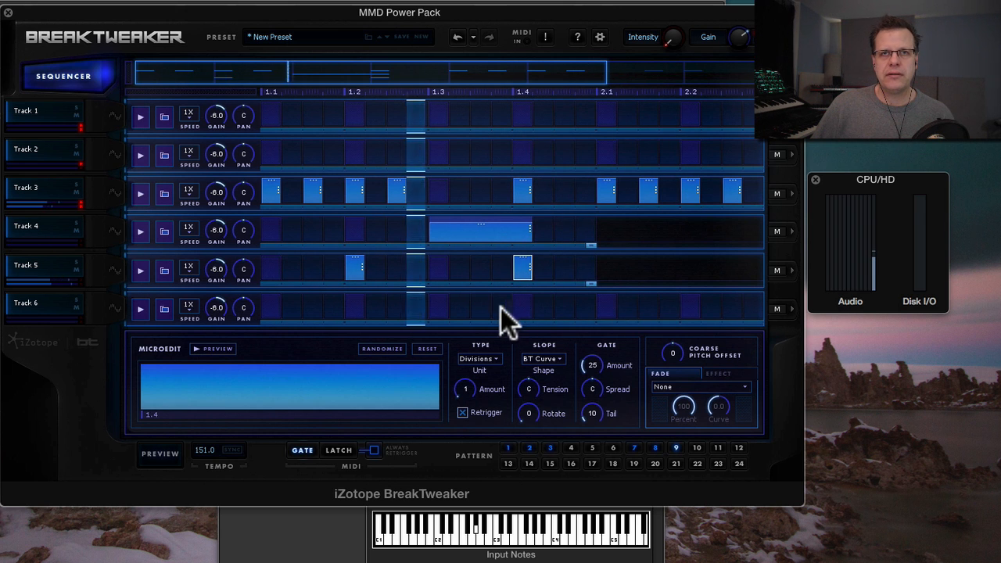
Delete the Track 5 steps at 1.2 and 1.4 in pattern 9.
click(351, 269)
click(525, 269)
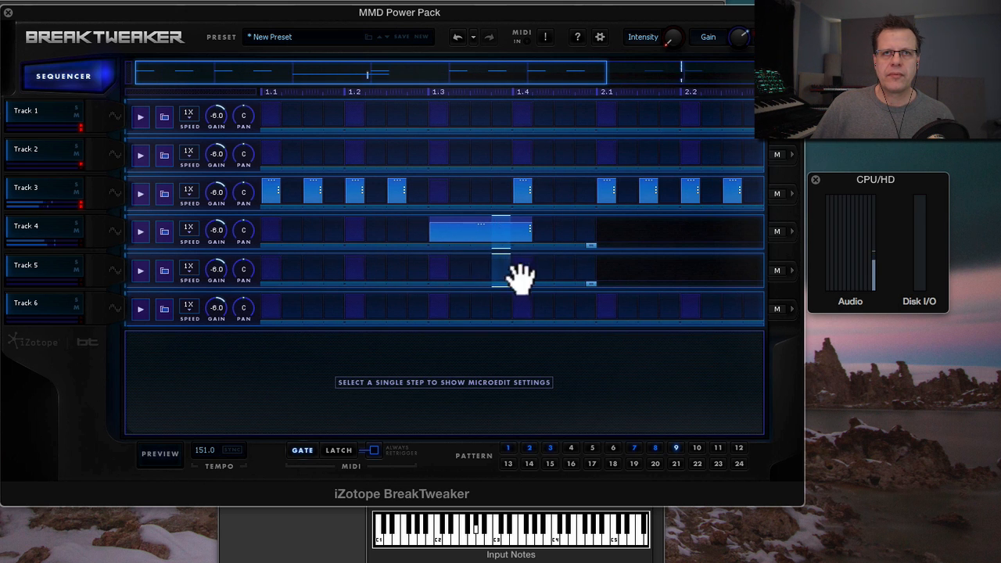
Add quieter steps between the existing Track 3 steps in beats 1.1 and 1.2 of pattern 9.
click(294, 188)
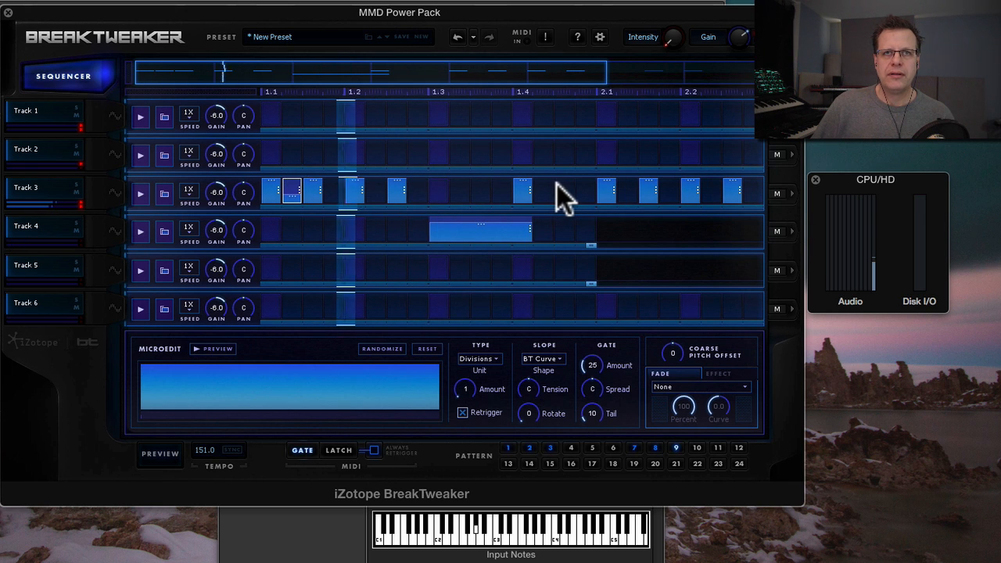
click(375, 189)
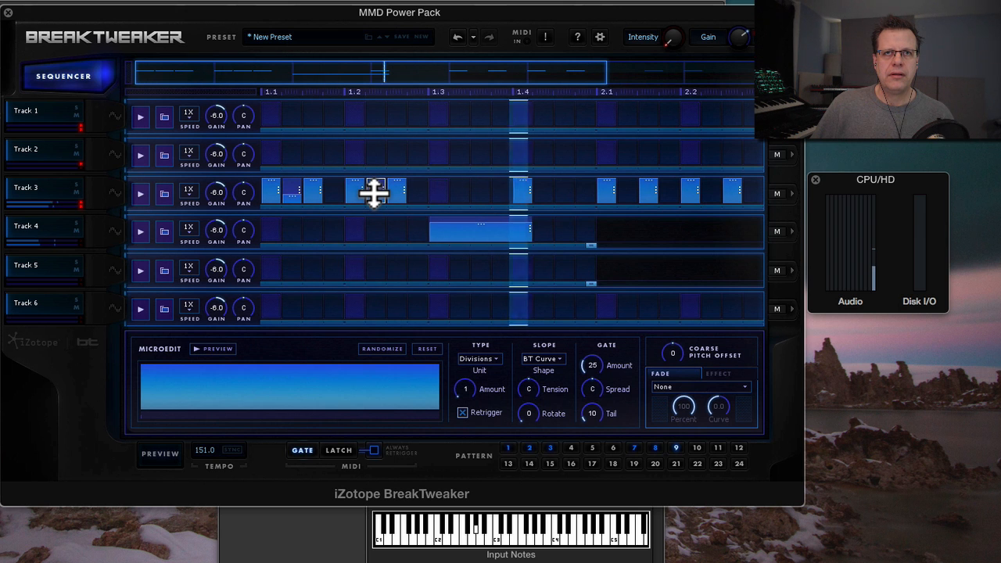
click(375, 191)
click(376, 191)
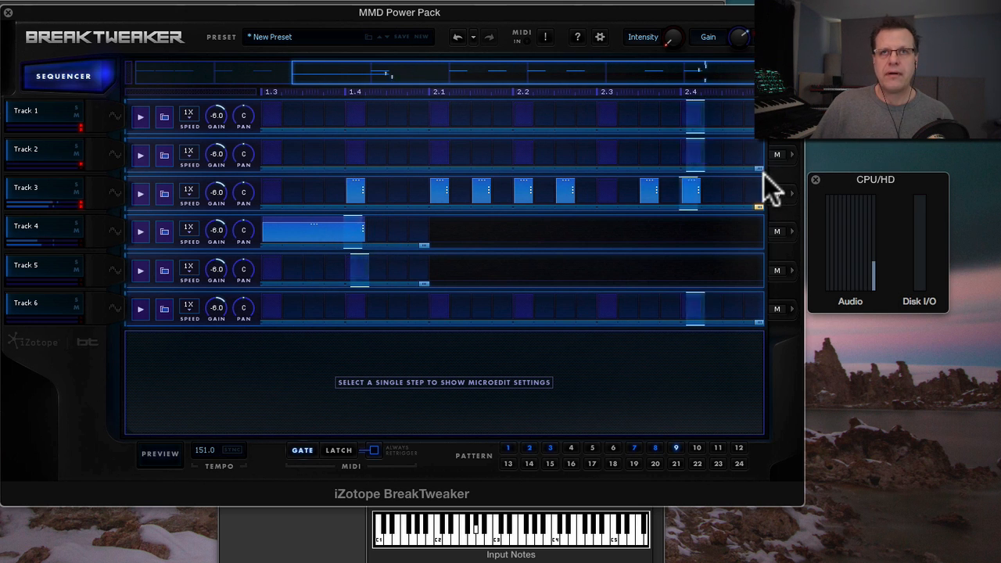
click(274, 160)
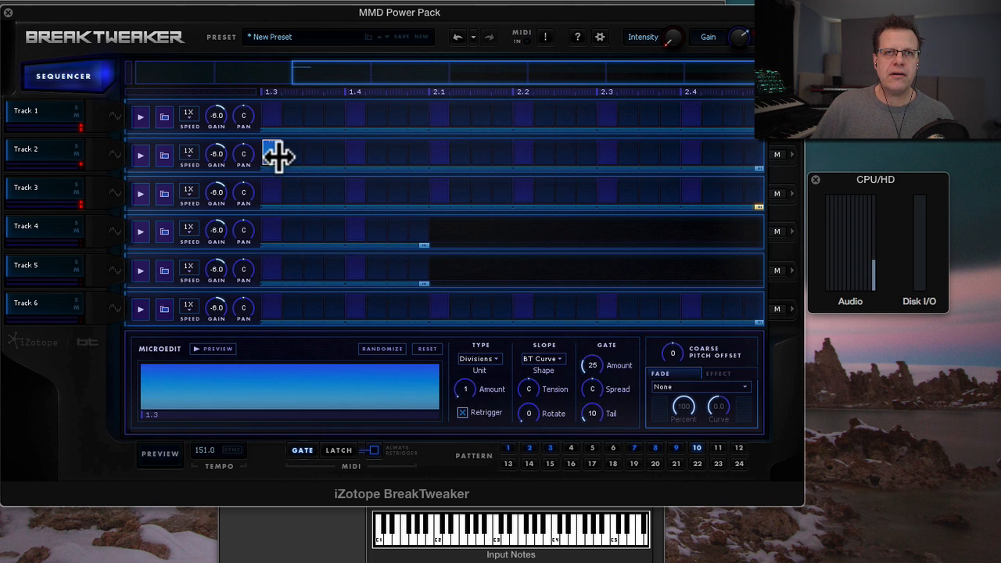
drag(279, 153, 323, 161)
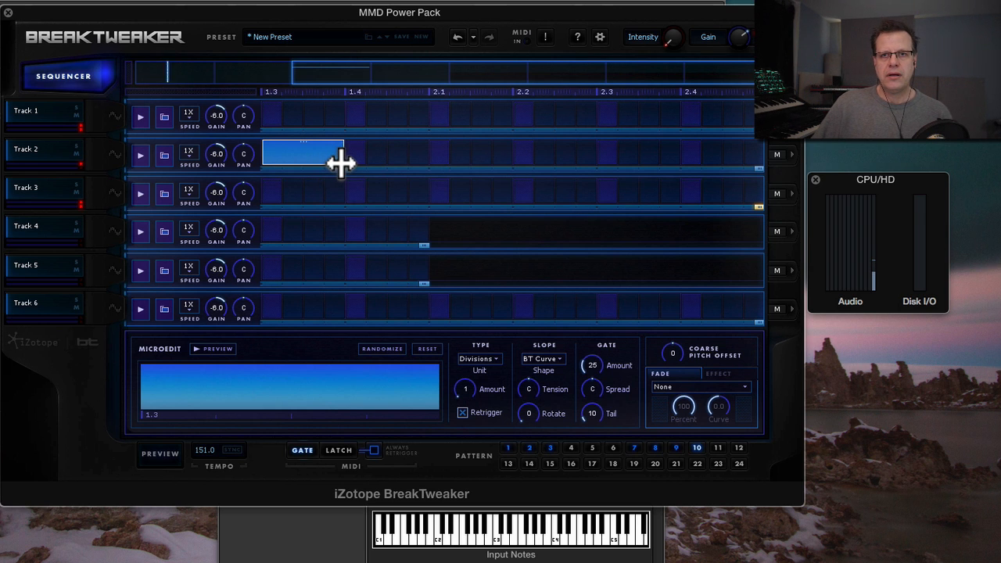
click(298, 161)
Add a step at 1.1 on Track 2 of pattern 10 and lengthen it to about two beats.
drag(477, 98, 83, 89)
drag(284, 71, 544, 77)
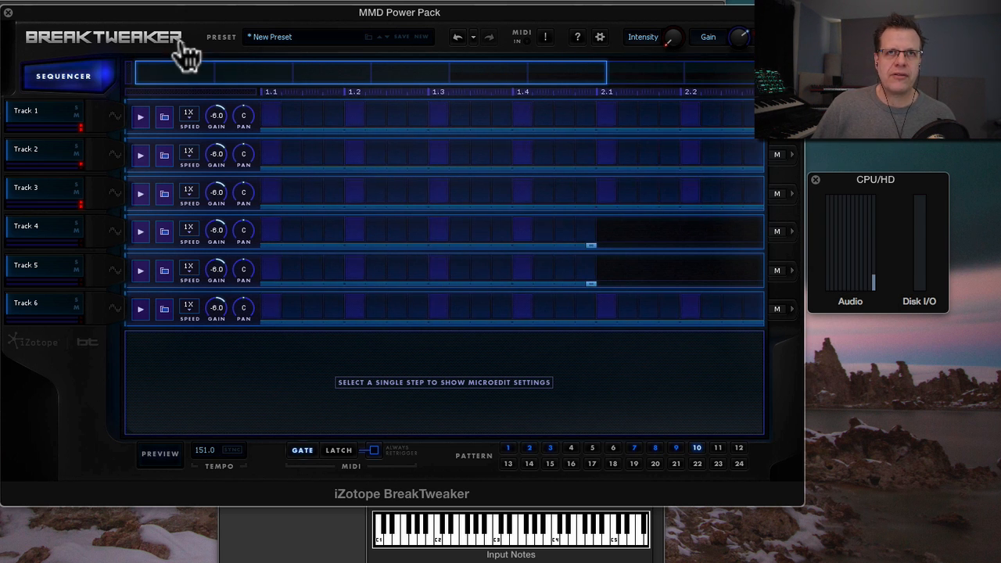
click(271, 154)
drag(275, 154, 425, 159)
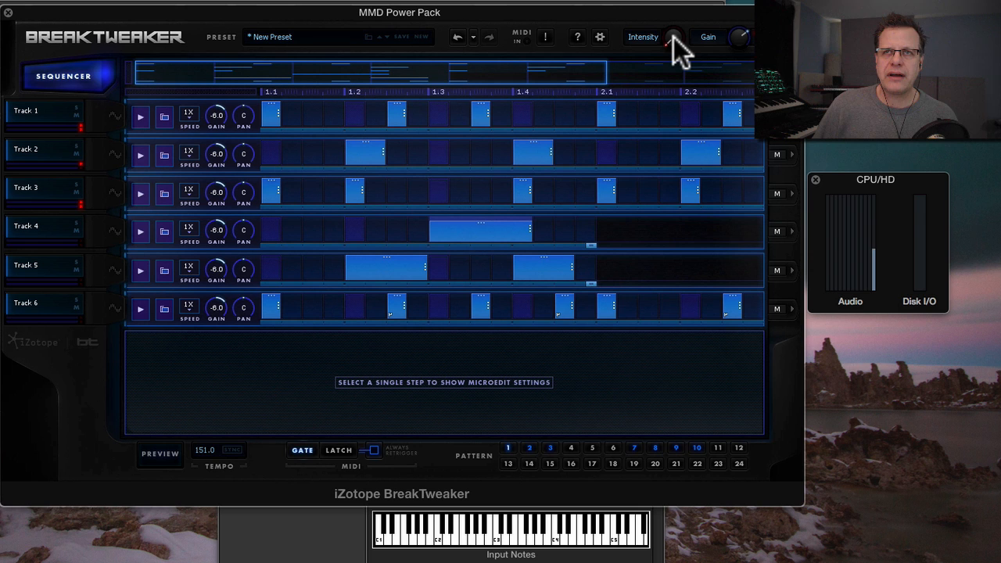
Raise the overall Intensity.
drag(671, 35, 675, 5)
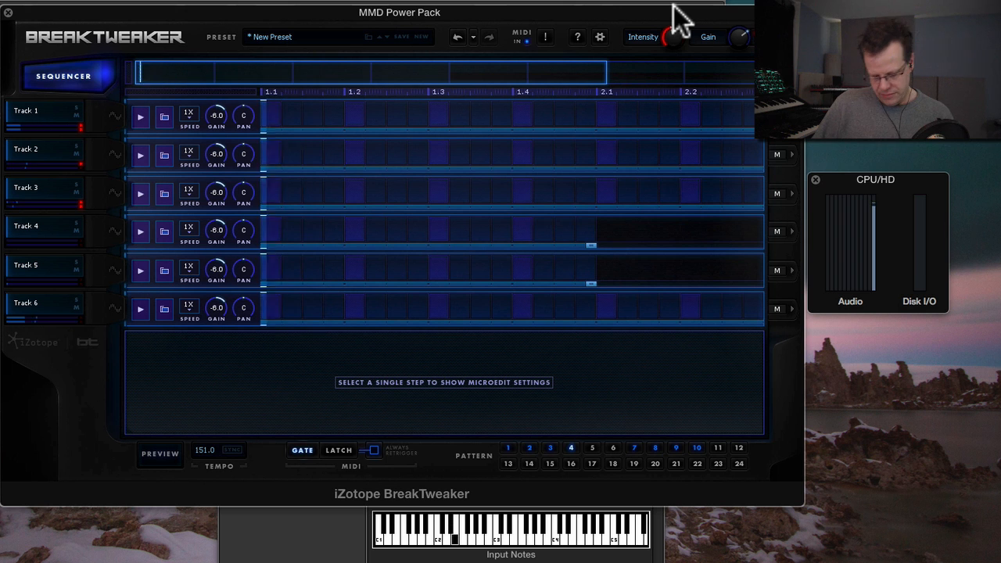
Fill gaps between Track 3 steps in pattern 3 with lower-volume steps in beats 1.1, 1.2, 2.2 and 2.3.
click(292, 188)
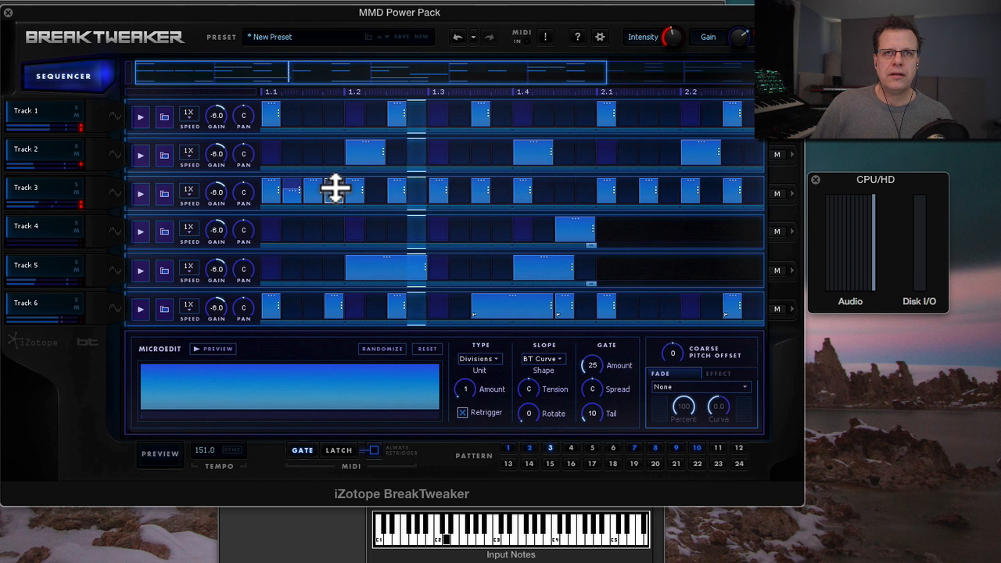
click(375, 186)
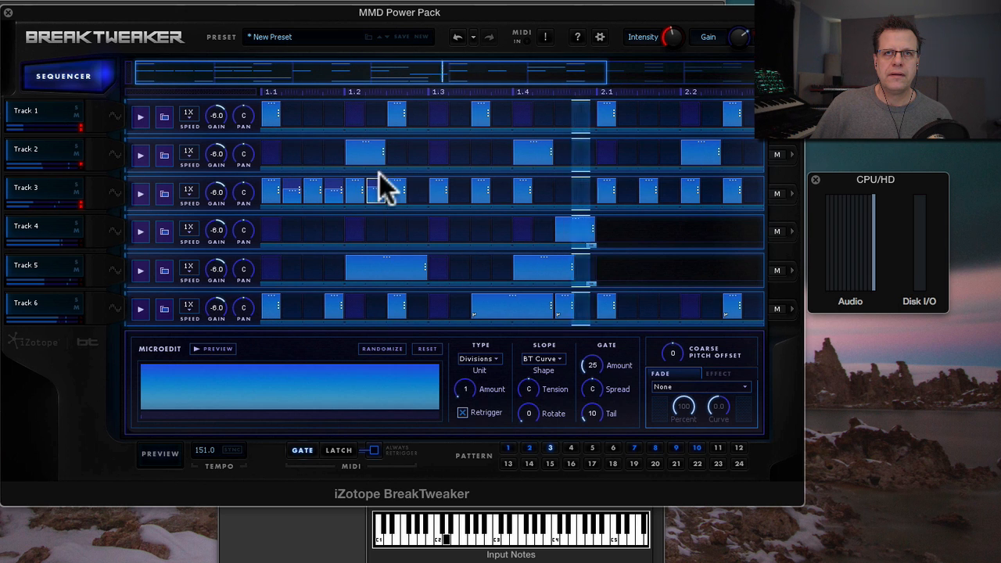
drag(520, 87, 641, 123)
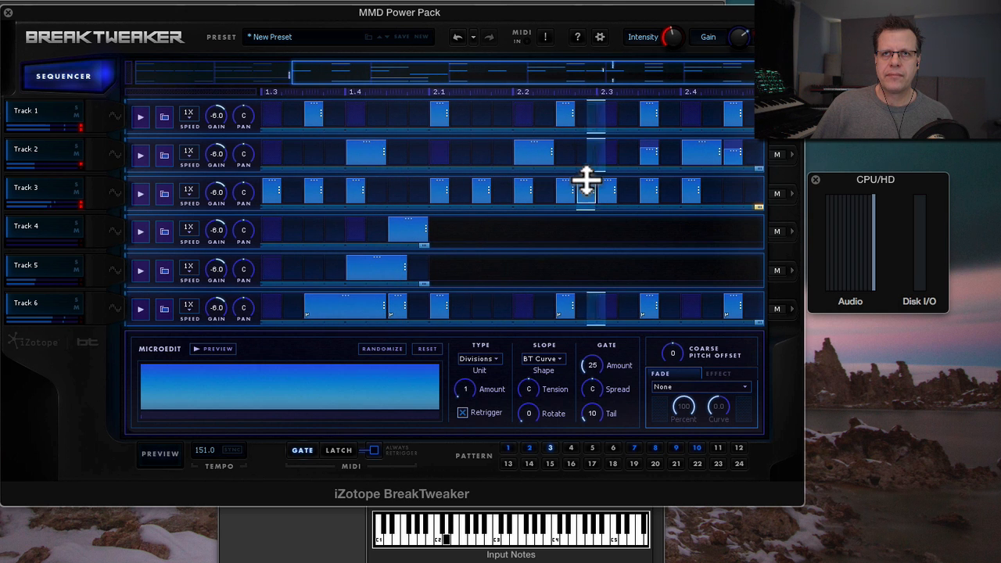
click(585, 190)
drag(665, 184, 667, 190)
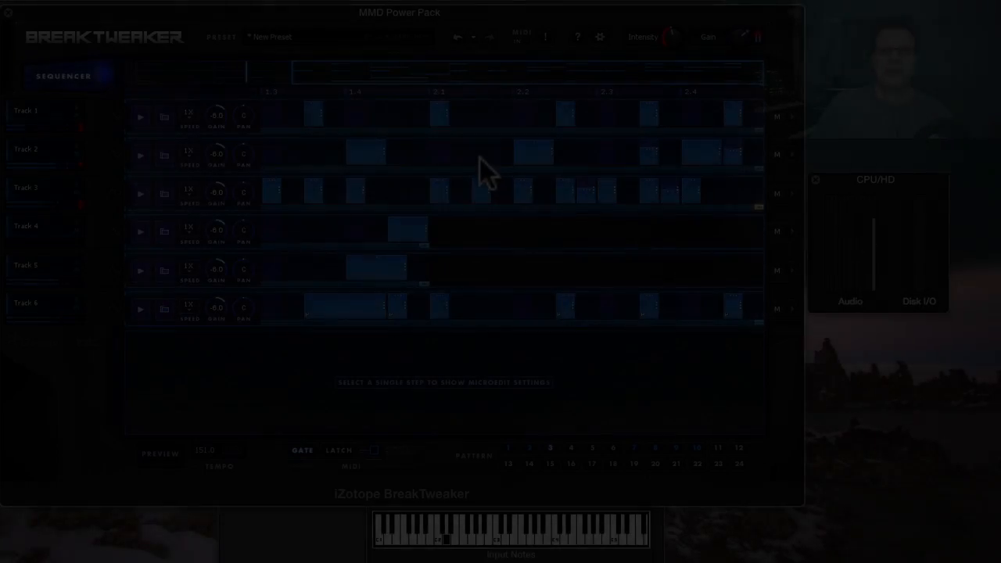
Copy the whole of pattern 3 and paste it into the empty pattern 4.
right_click(480, 158)
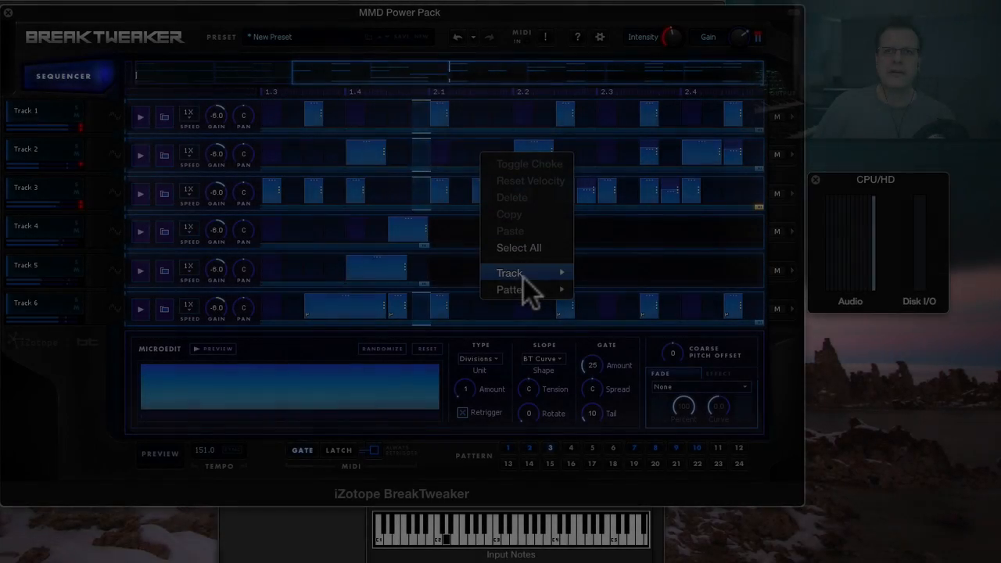
mouse_move(529, 288)
click(630, 289)
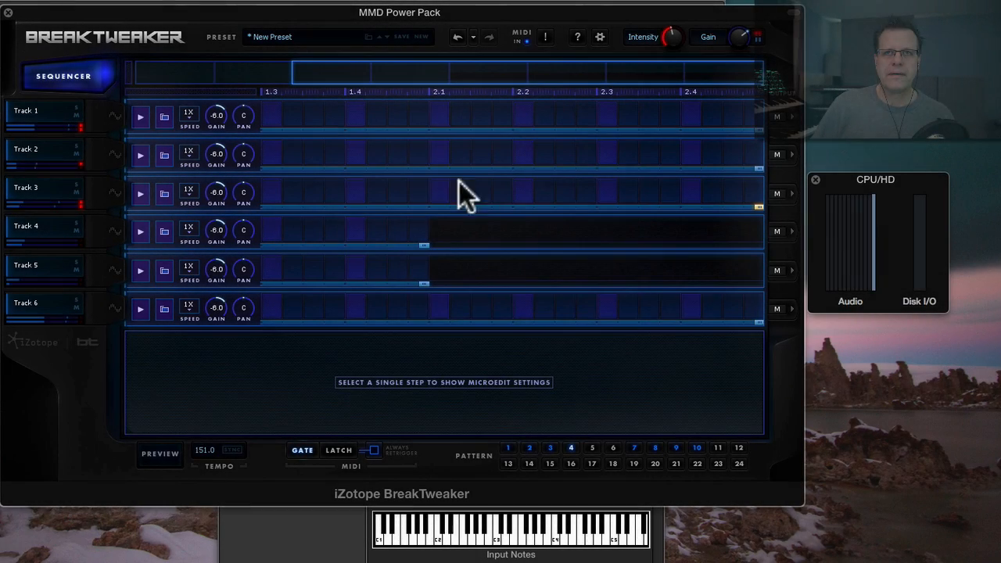
right_click(423, 187)
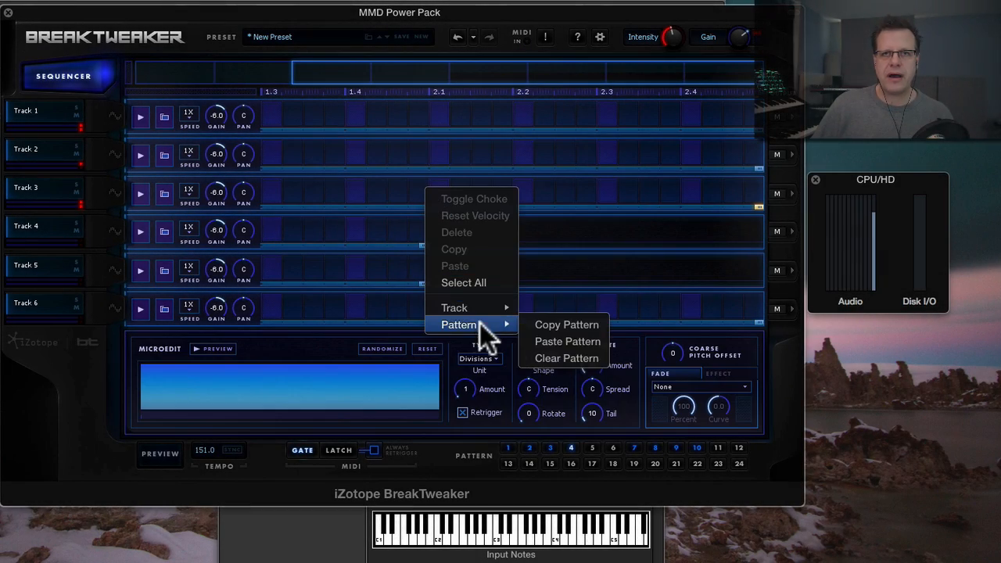
click(580, 344)
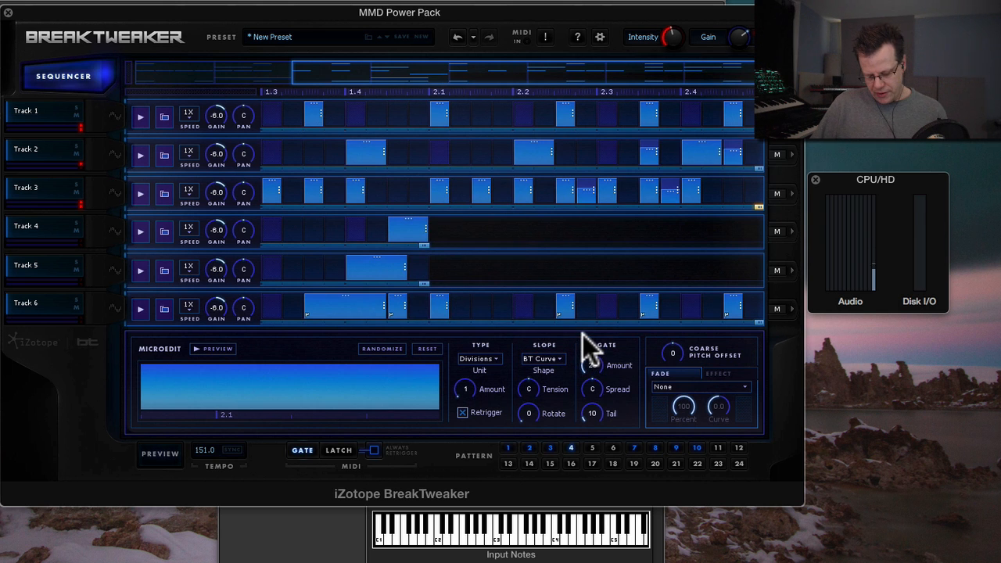
Delete the Track 6 steps in beats 1.1 to 1.3 of pattern 4, including the long one starting in 1.3.
drag(476, 103, 235, 84)
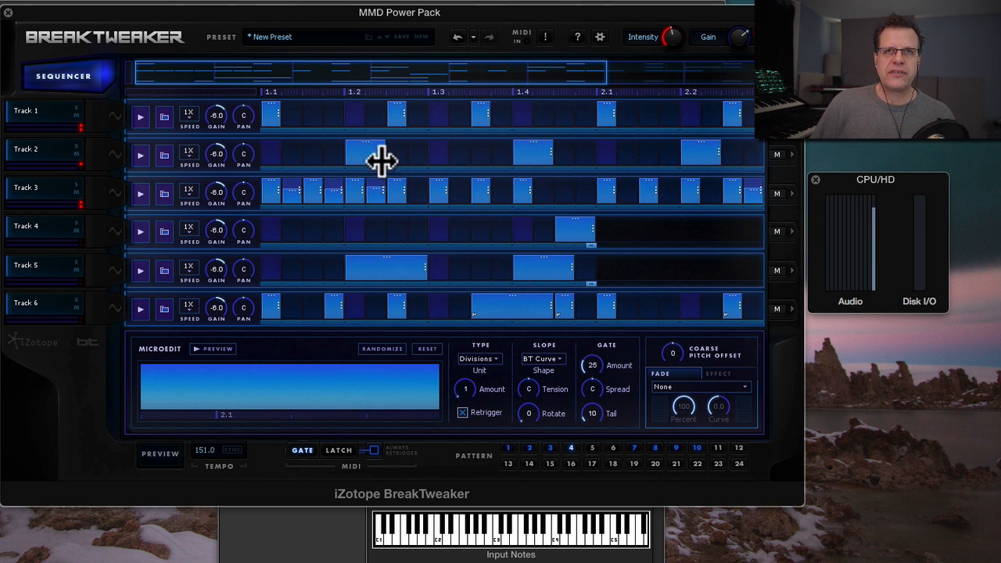
click(272, 307)
click(334, 307)
click(396, 307)
click(397, 306)
click(495, 305)
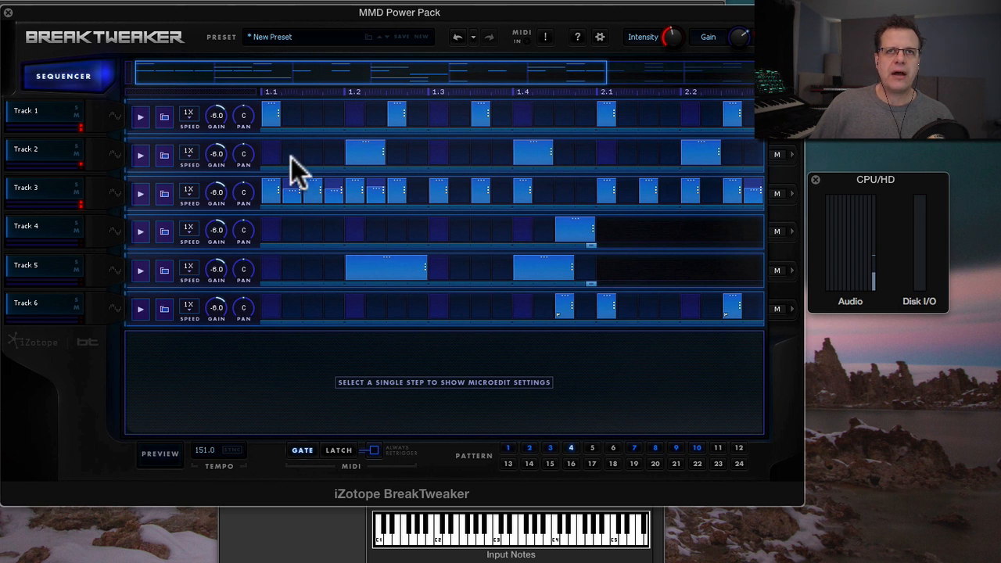
Add a full-volume Track 2 step at 1.1 and two quieter steps just before 1.2.
click(269, 151)
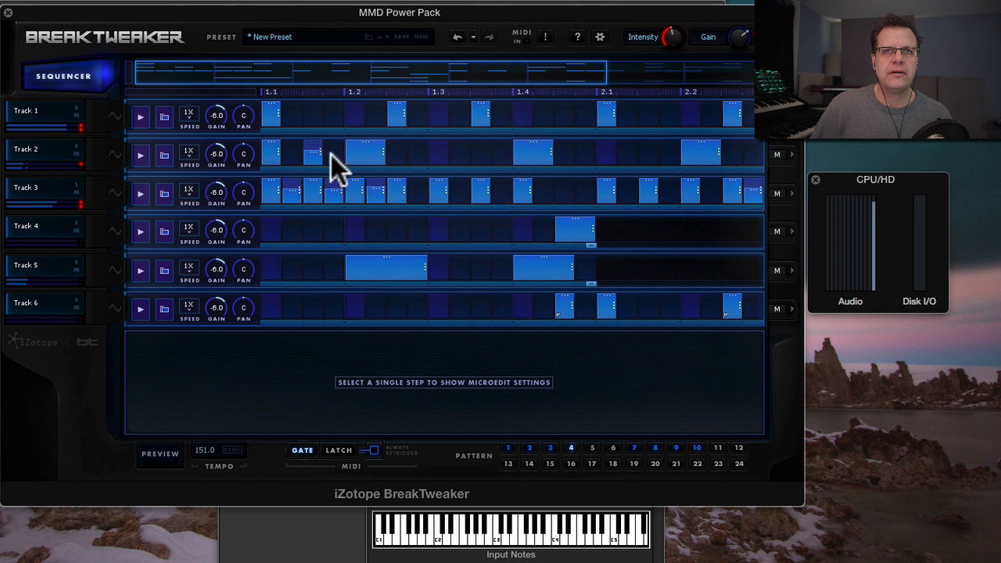
click(333, 152)
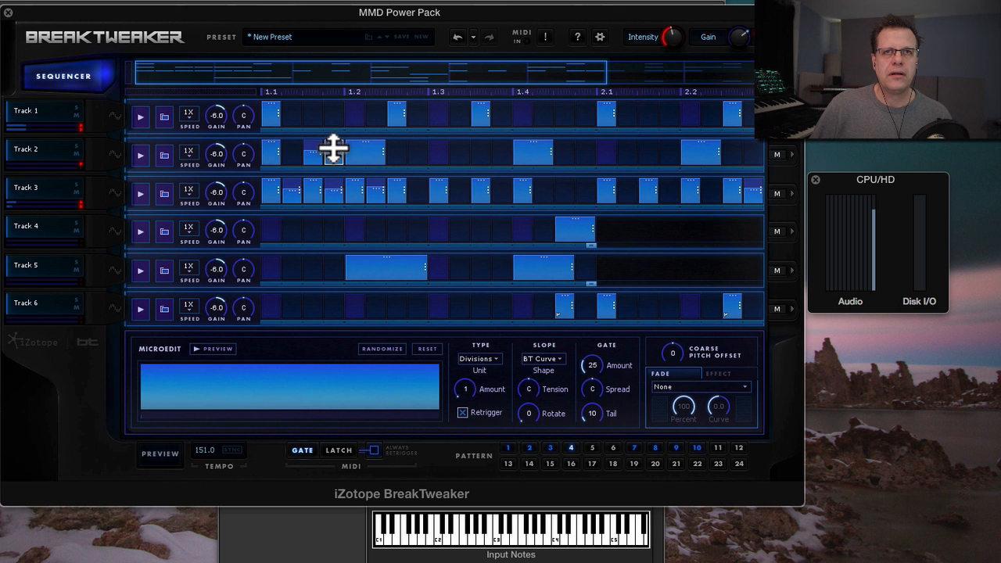
click(313, 151)
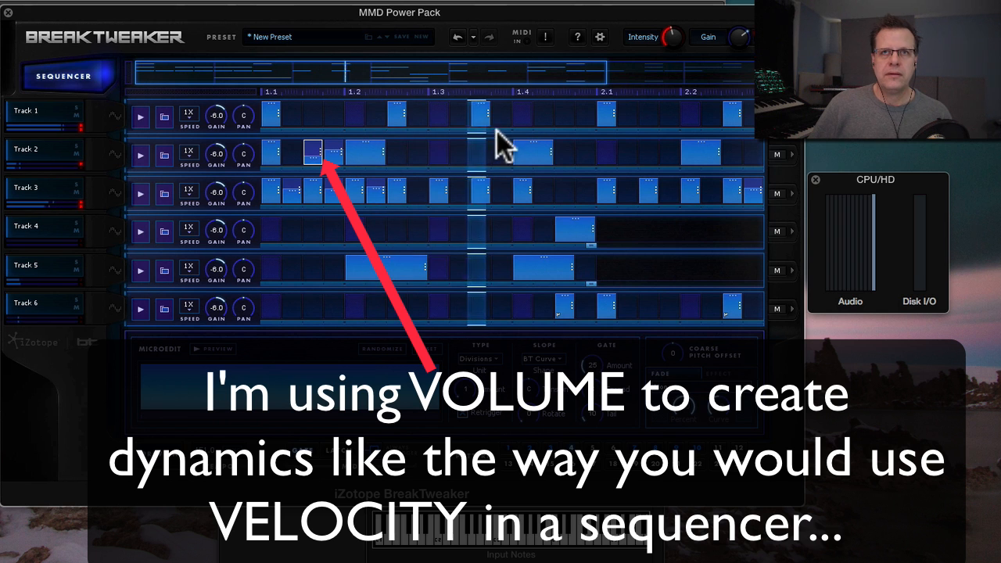
Delete the Track 6 steps in the second half of beat 1.4 and at 2.1.
click(563, 306)
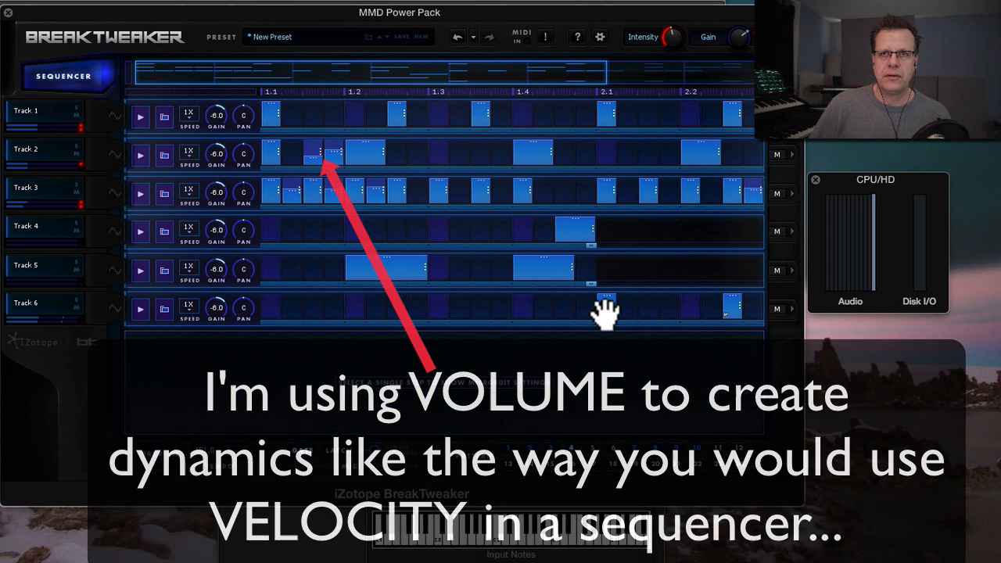
click(602, 307)
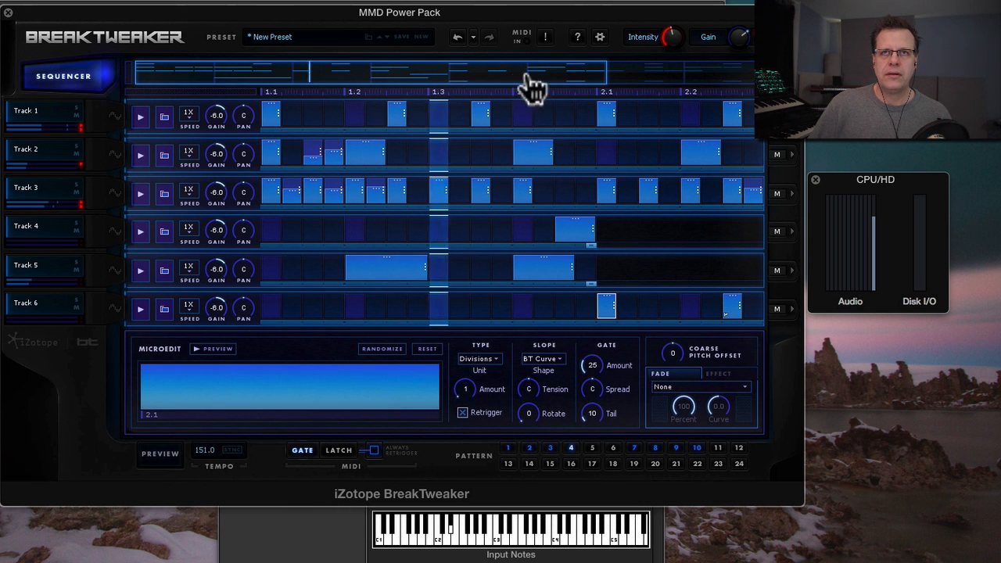
drag(520, 87, 676, 88)
click(437, 305)
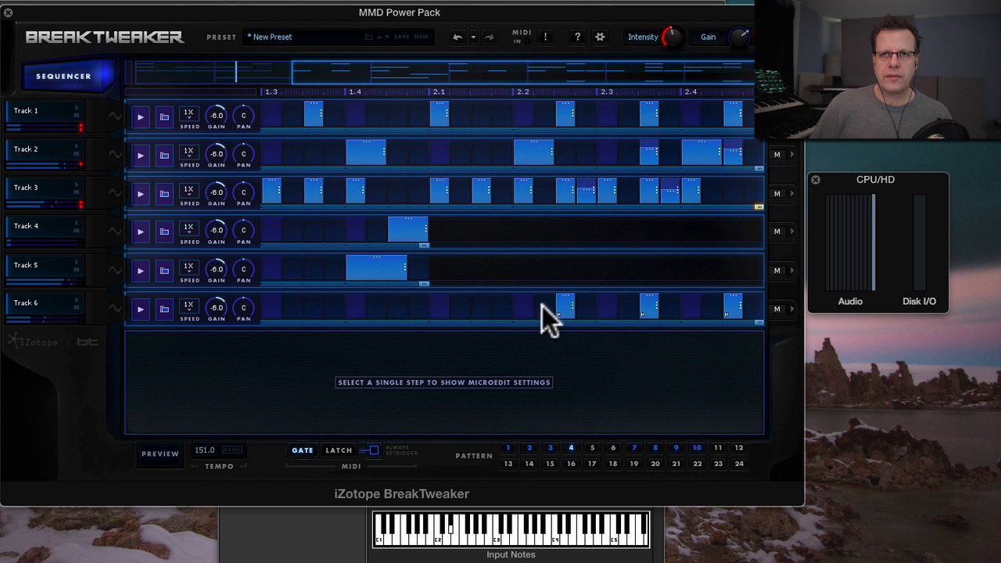
Add a Track 6 step at 2.2 and a long step before it spanning from 1.4 to 2.2.
click(520, 306)
click(502, 306)
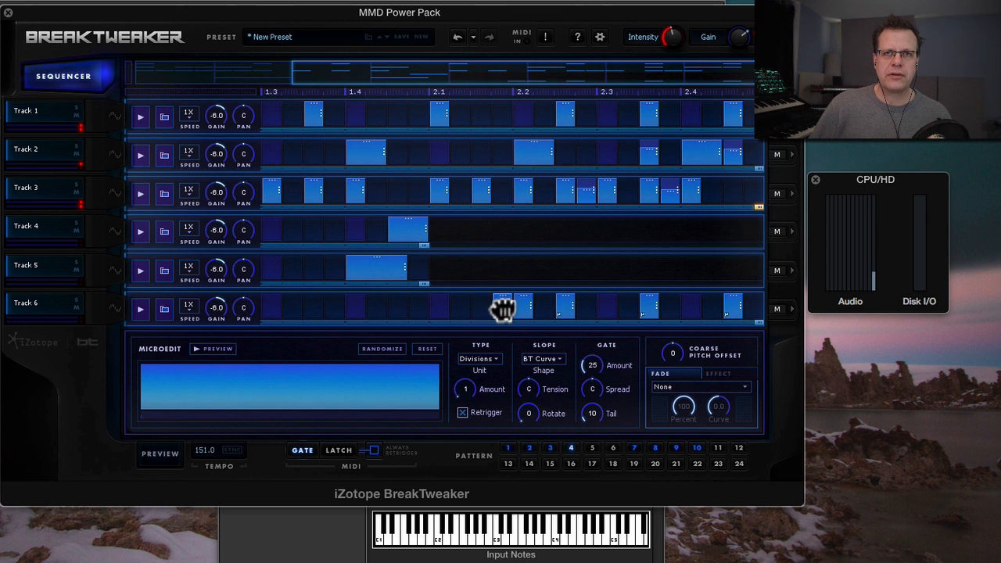
drag(362, 307, 492, 313)
Set the long Track 6 step's MicroEdit to 78 divisions with slope tension 70R, and play the result.
drag(461, 393, 464, 368)
drag(519, 387, 532, 364)
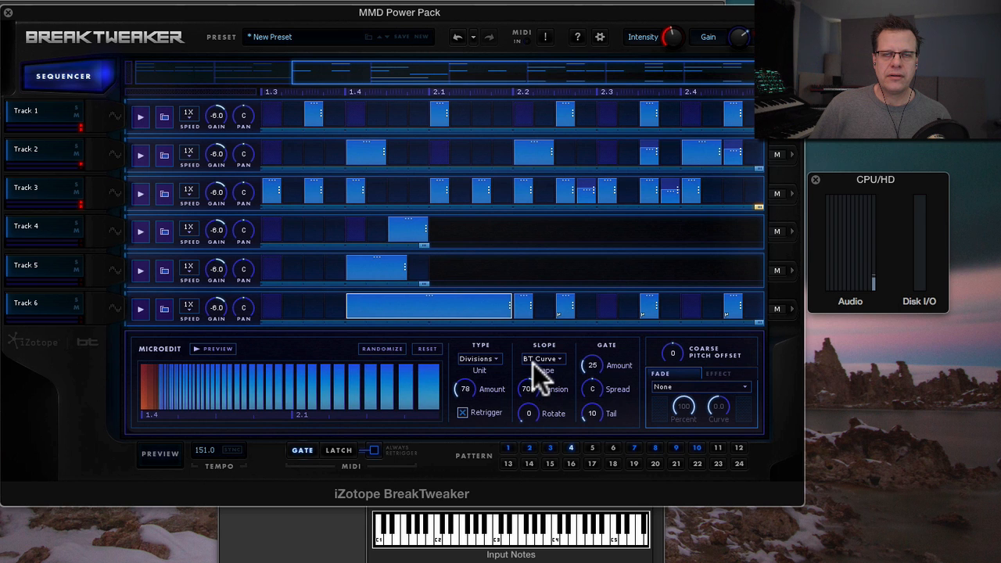
key(space)
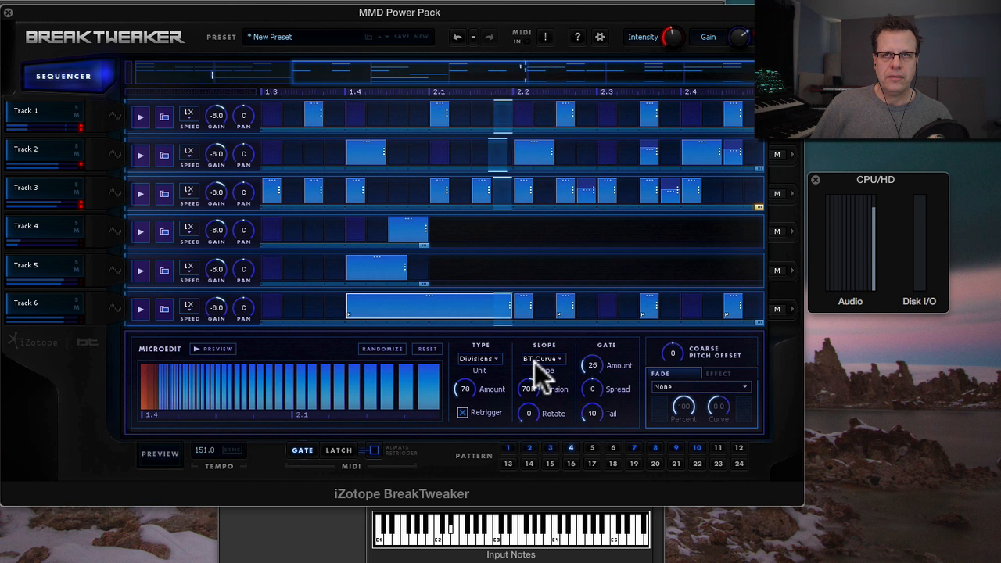
Apply a Fade In with a curve of 0.7 to the long Track 6 step and audition it.
click(697, 386)
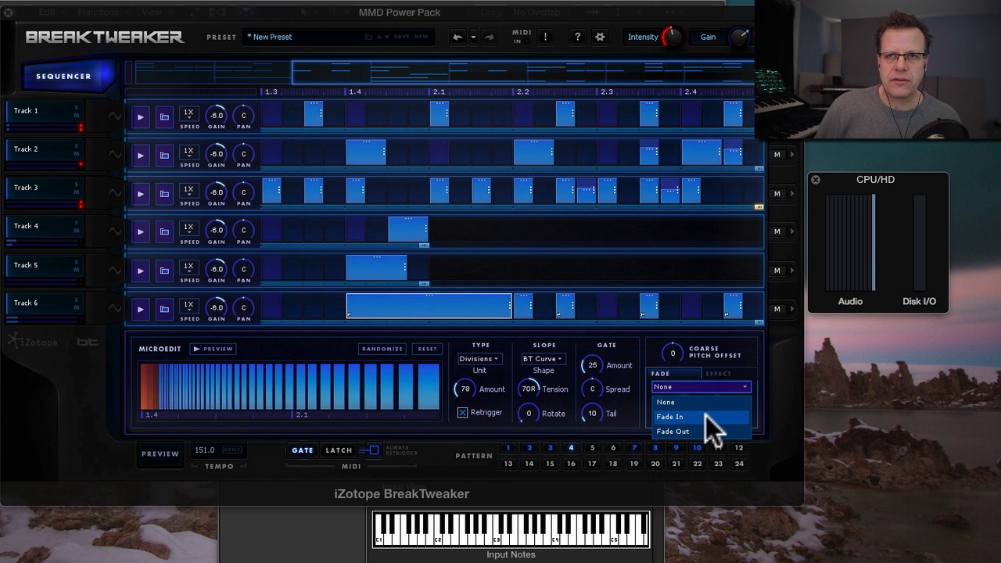
click(706, 415)
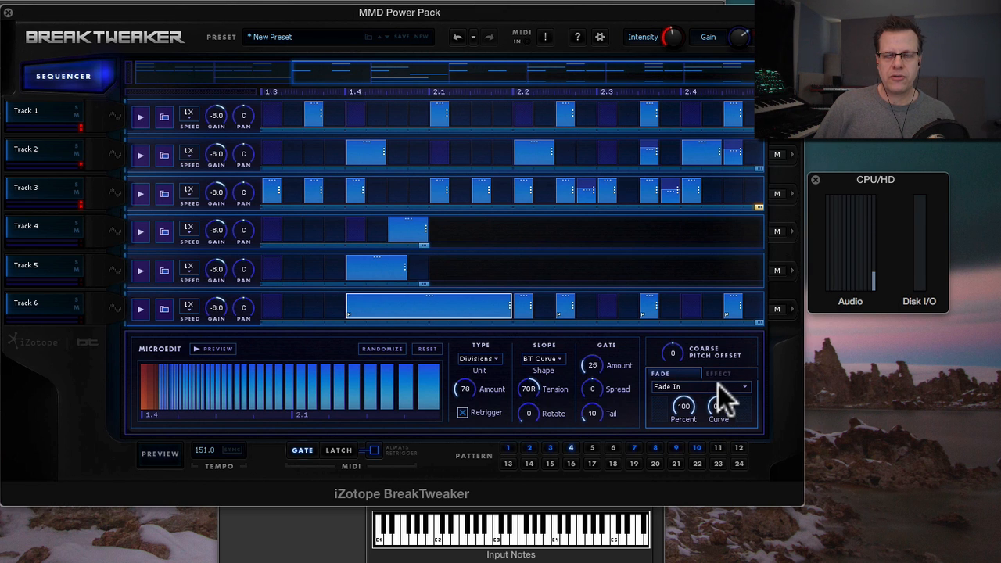
key(space)
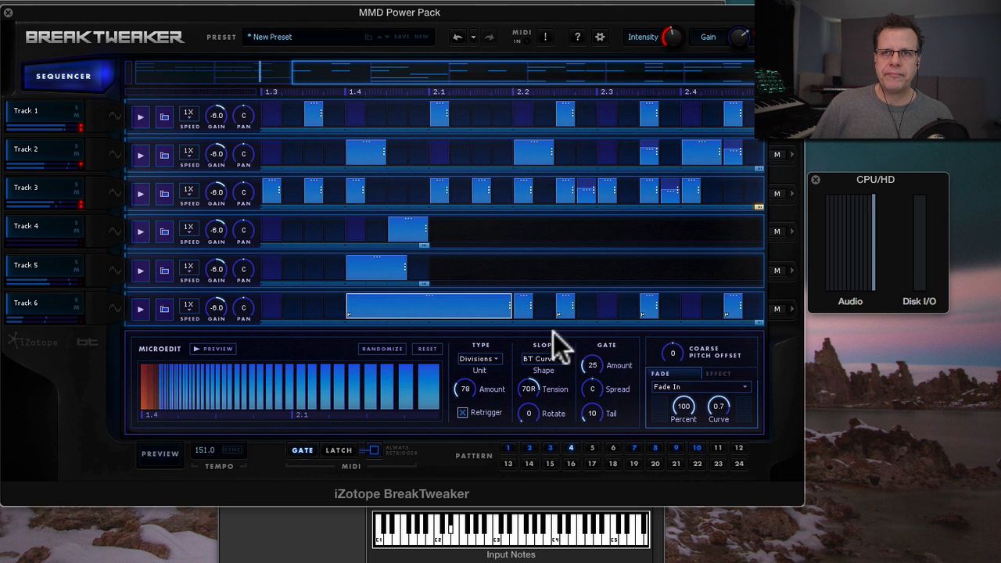
Lower the volume of the long Track 6 step and play the pattern again.
key(space)
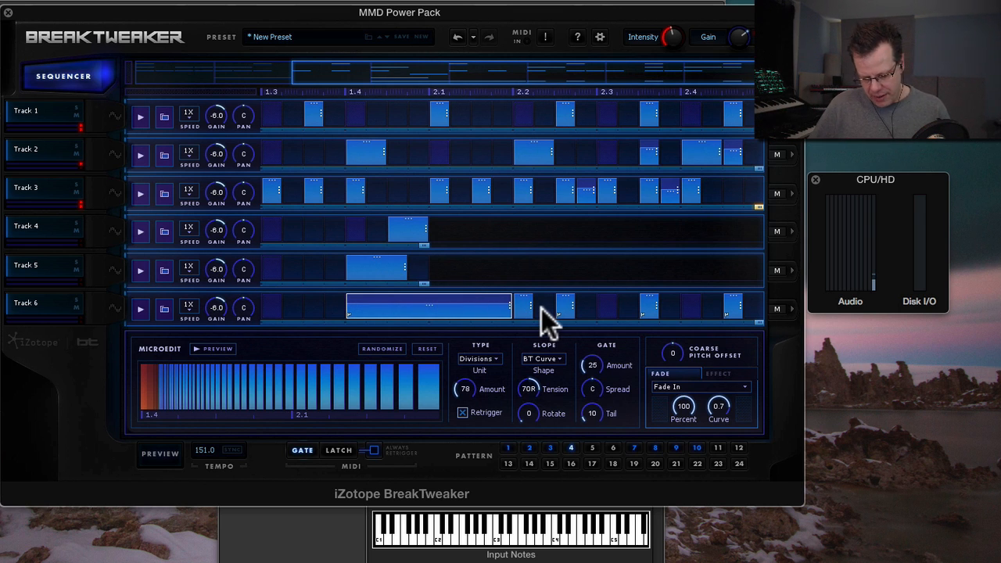
key(space)
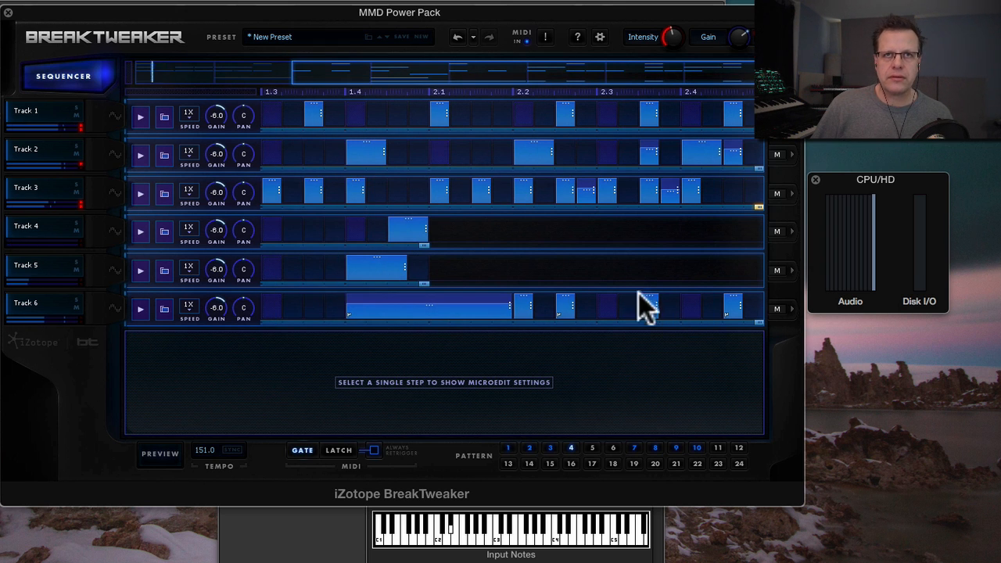
Add a step at 1.3 on Track 1 of pattern 4.
drag(501, 82, 106, 22)
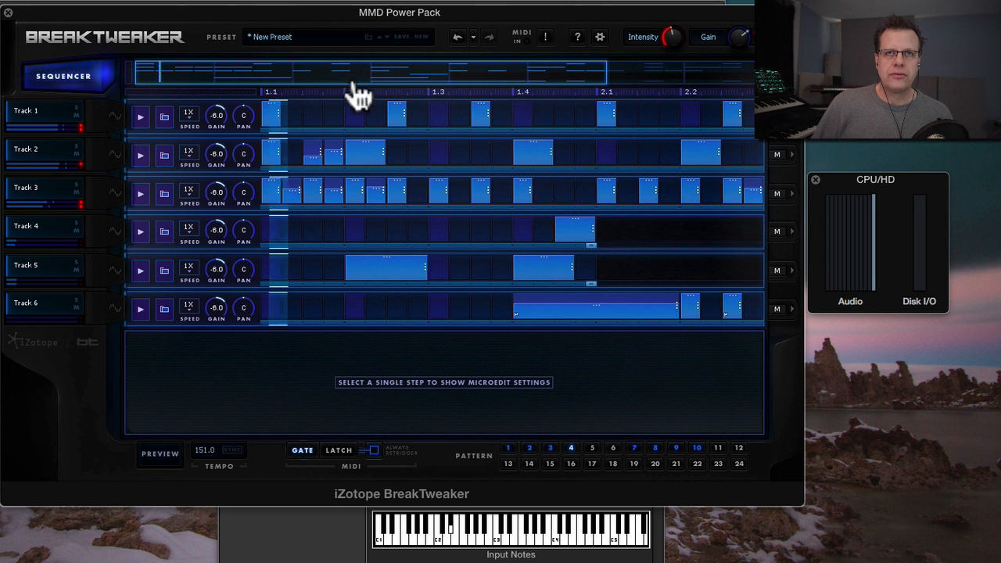
click(441, 115)
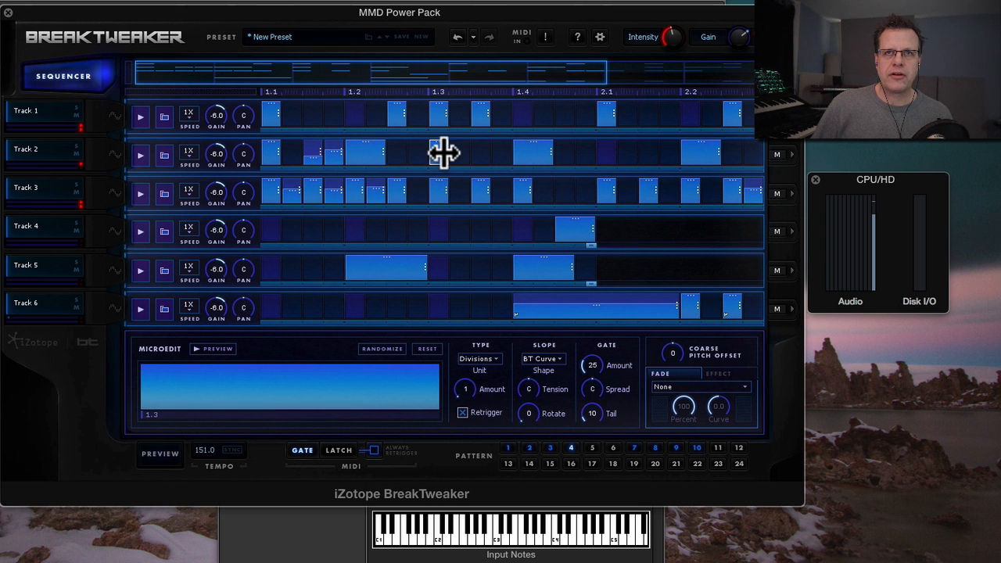
Extend the Track 2 step before 1.4 across 1.3 and set its MicroEdit unit to Time with a dotted 32 rhythm.
drag(468, 154, 512, 156)
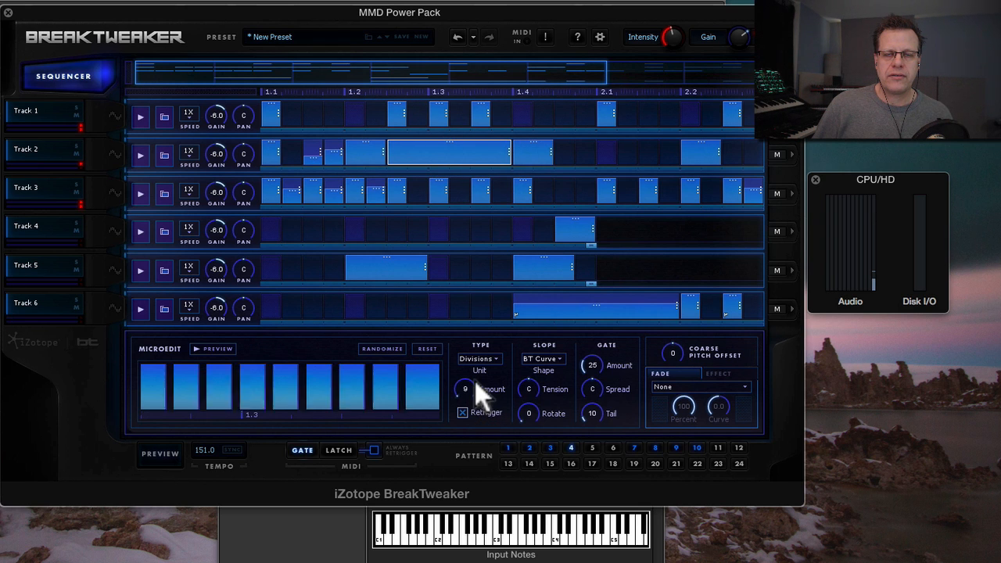
click(477, 359)
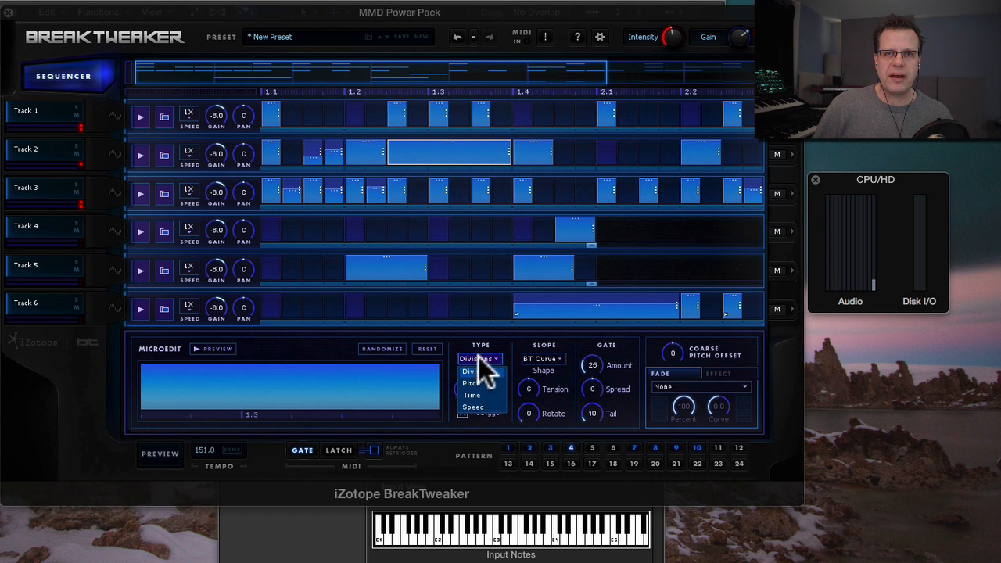
click(478, 395)
drag(476, 373, 478, 371)
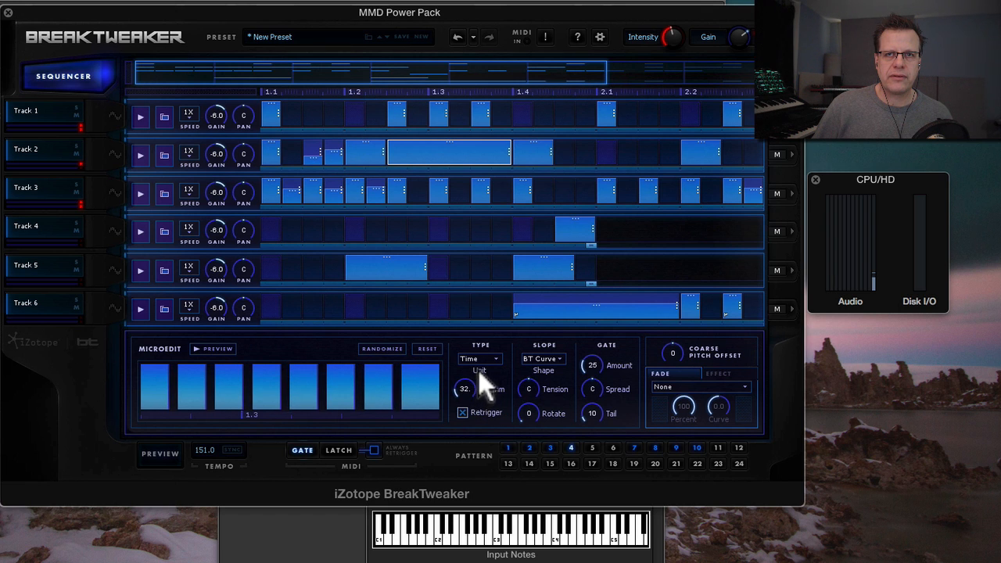
Apply a Fade In with a curve of 0.7 to the long Track 2 step and lower its volume while comparing 32T and 32 rhythms.
click(687, 386)
click(690, 417)
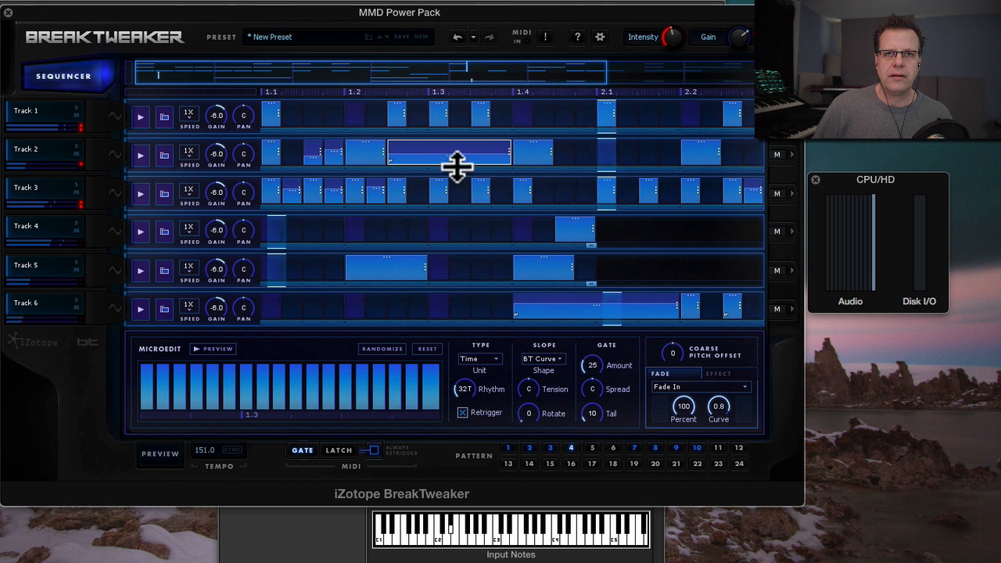
drag(472, 387, 470, 393)
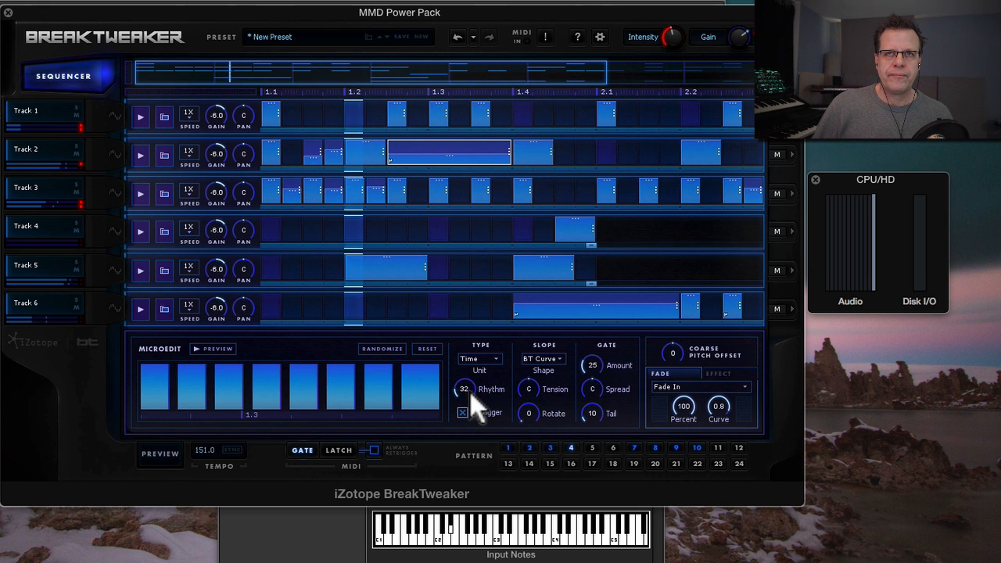
drag(717, 406, 722, 411)
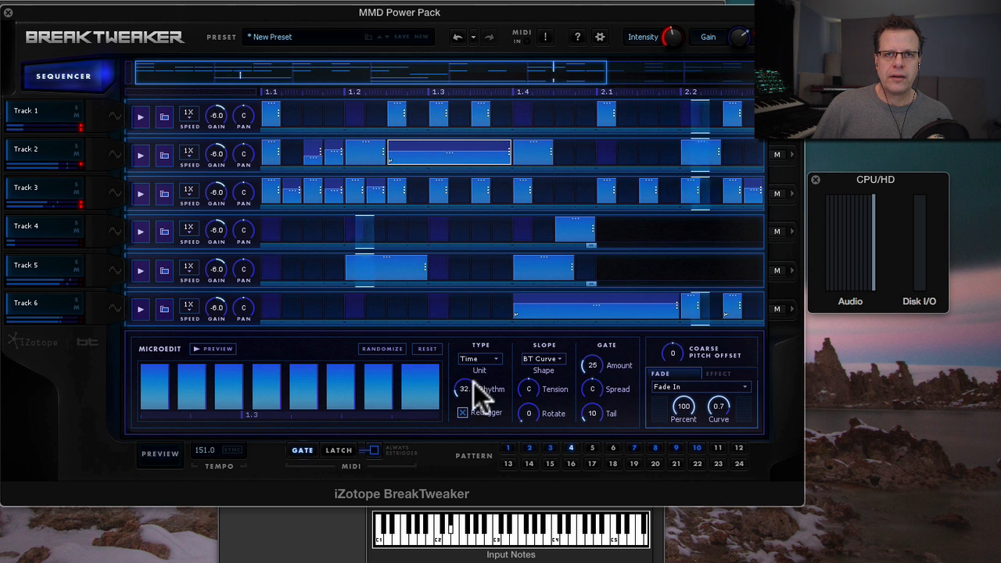
Try a 16T rhythm on the long Track 2 step, then settle on rhythm 16 with a fade curve of 0.4.
drag(471, 385, 472, 387)
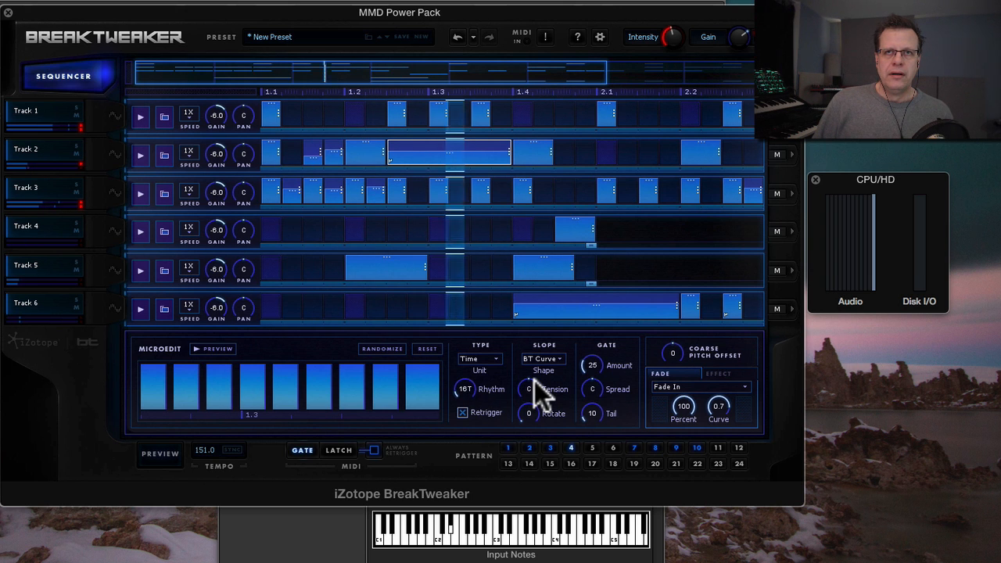
drag(471, 387, 470, 391)
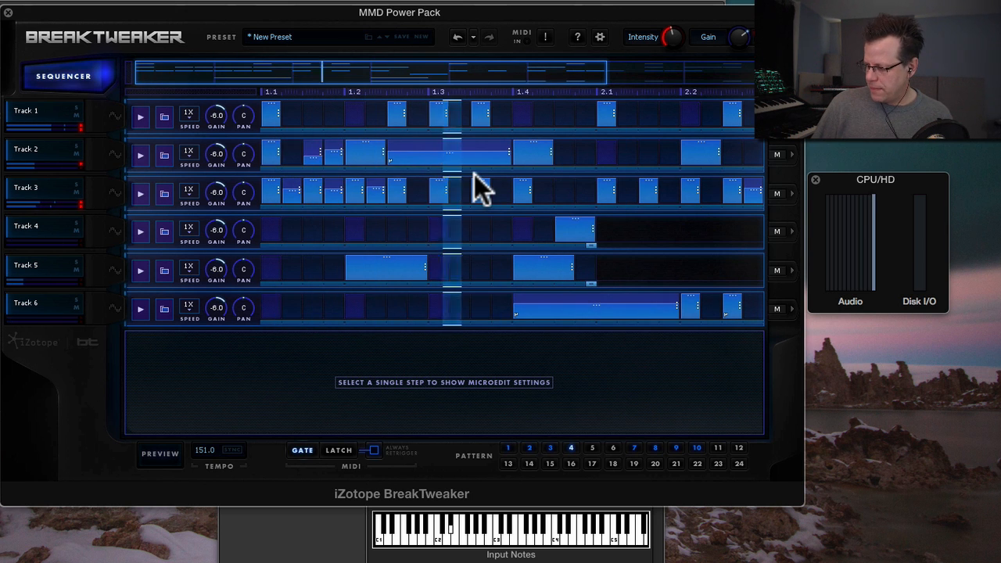
click(464, 152)
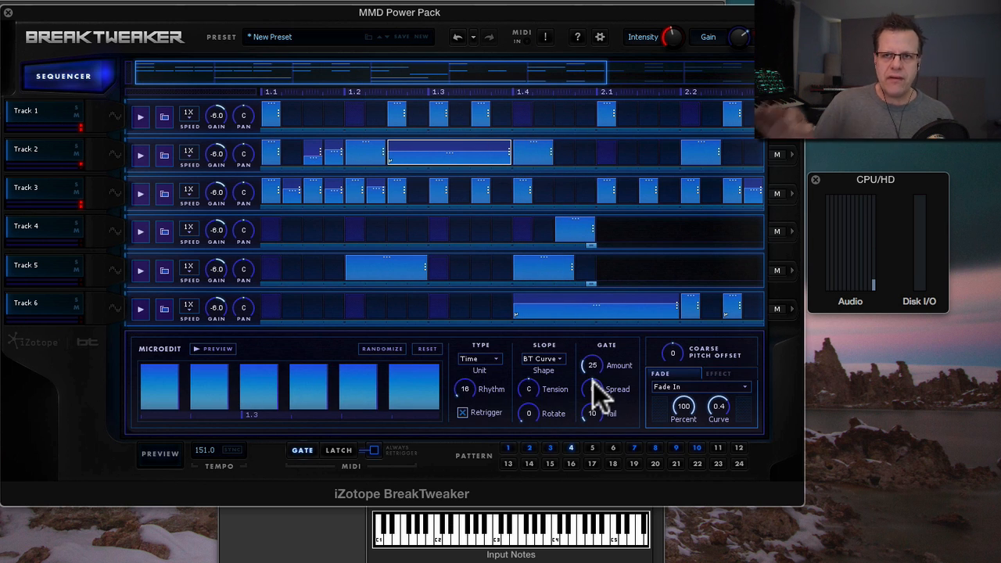
Audition gate amounts of 0 and 65 on the long Track 2 step, shift the gate spread left and readjust the gate amount.
drag(594, 372, 595, 447)
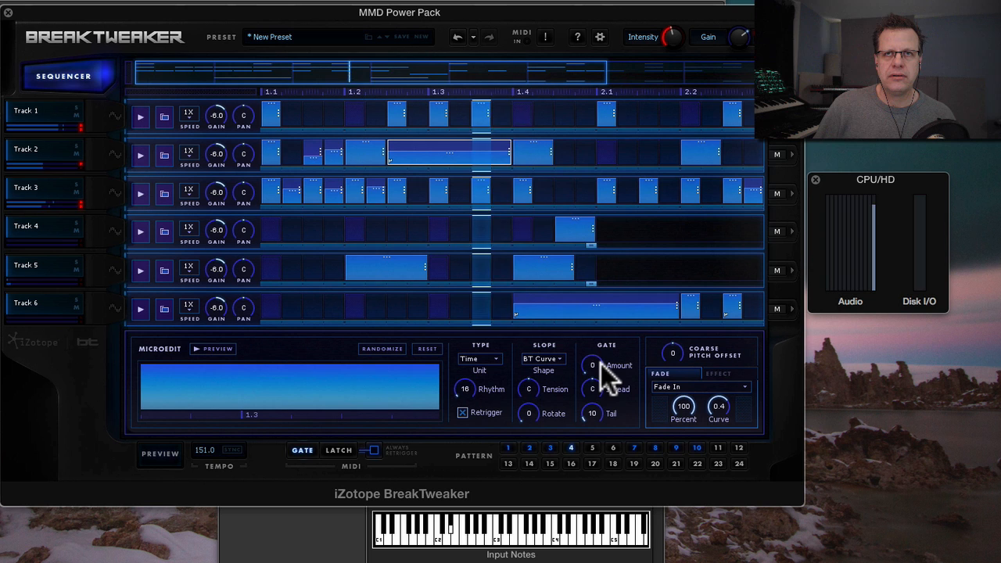
drag(593, 362, 597, 279)
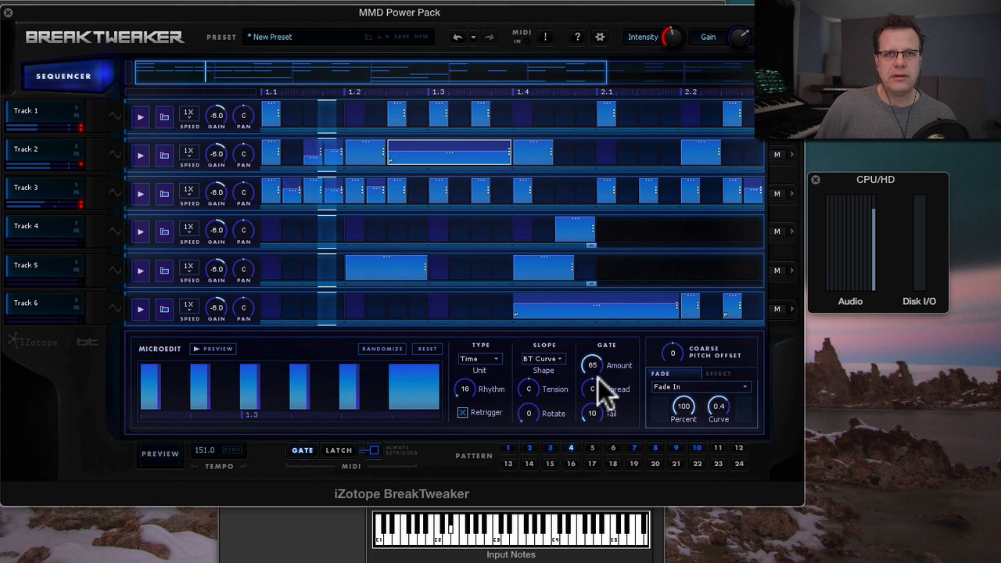
drag(595, 383, 595, 442)
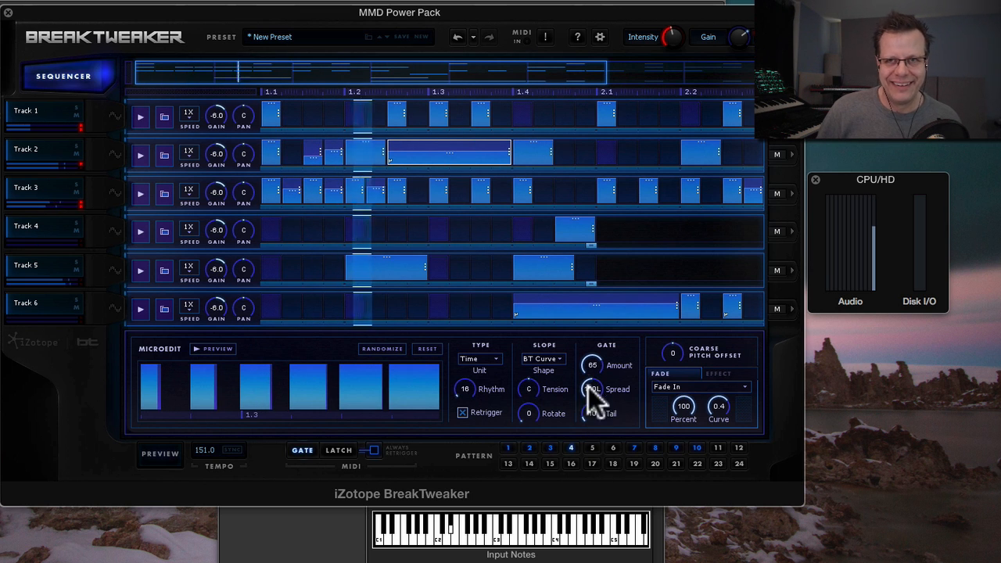
drag(590, 363, 592, 393)
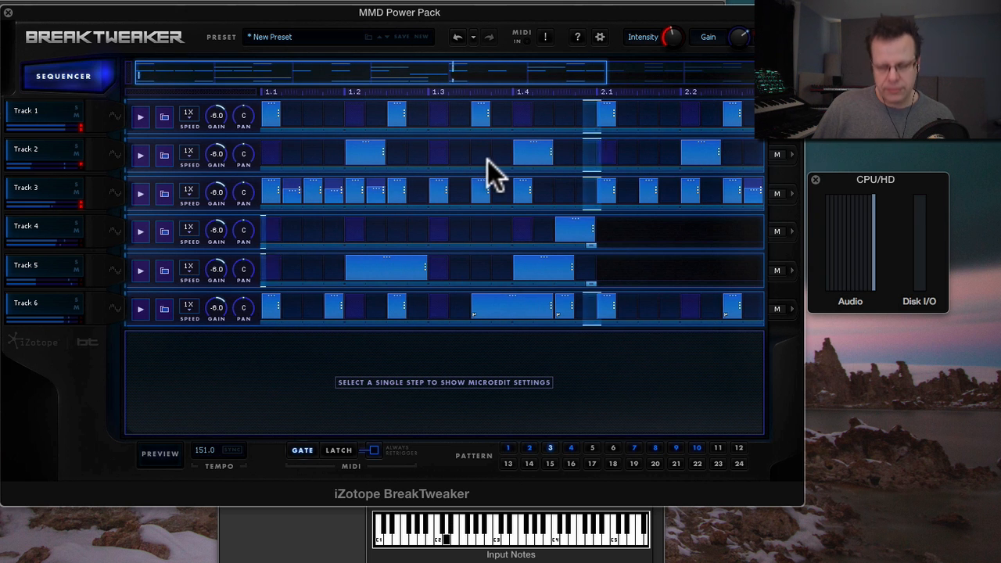
Apply the Raw effect with amount 17 and tone 86 to pattern 3's Track 6 step halfway between 2.2 and 2.3.
drag(541, 75, 700, 86)
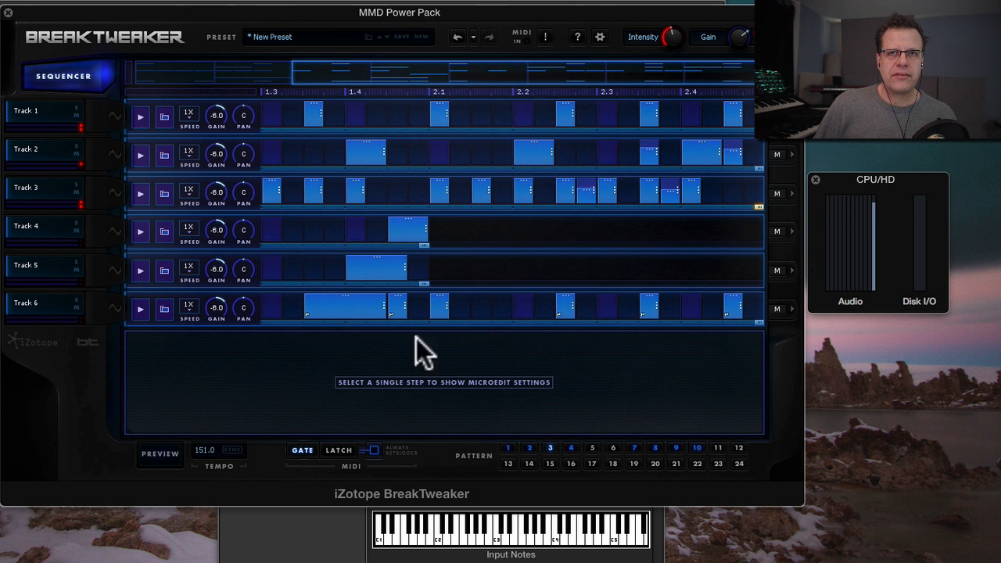
click(567, 305)
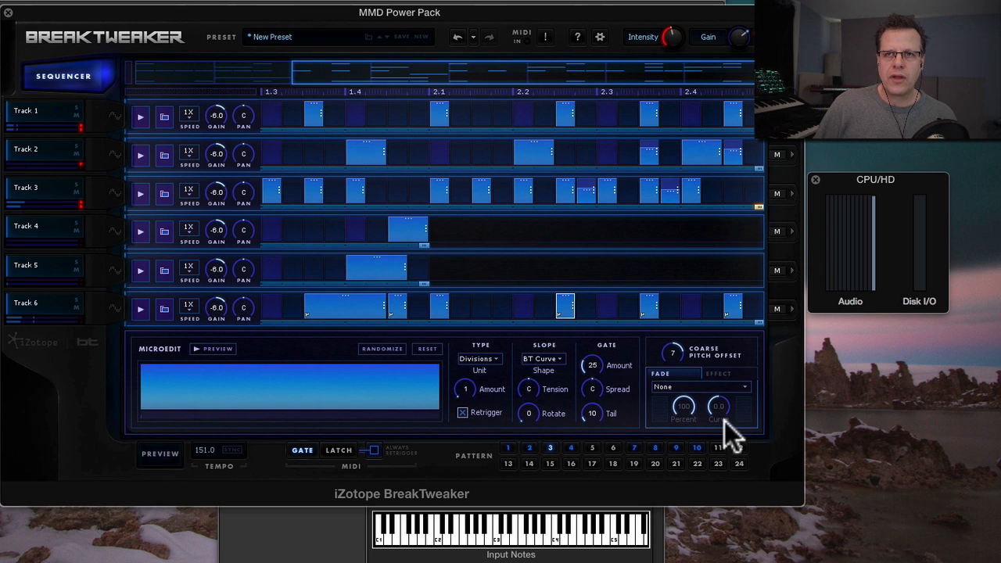
click(718, 374)
click(696, 388)
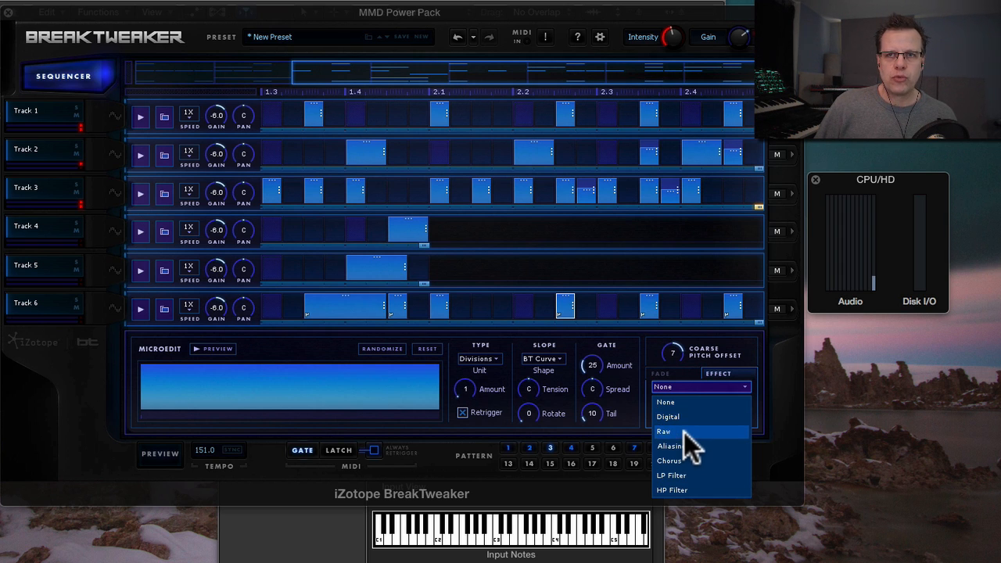
click(683, 432)
mouse_move(676, 355)
mouse_down()
mouse_move(682, 376)
mouse_move(677, 354)
mouse_up()
drag(683, 405, 726, 379)
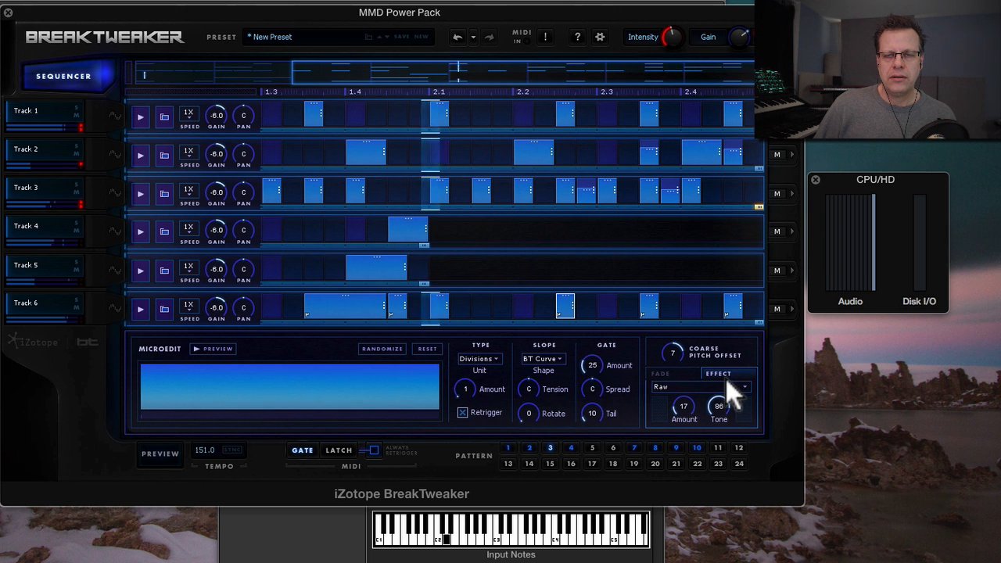
Change the effect on the Track 6 step between 2.2 and 2.3 to Aliasing with amount 25 and tone 81.
click(686, 385)
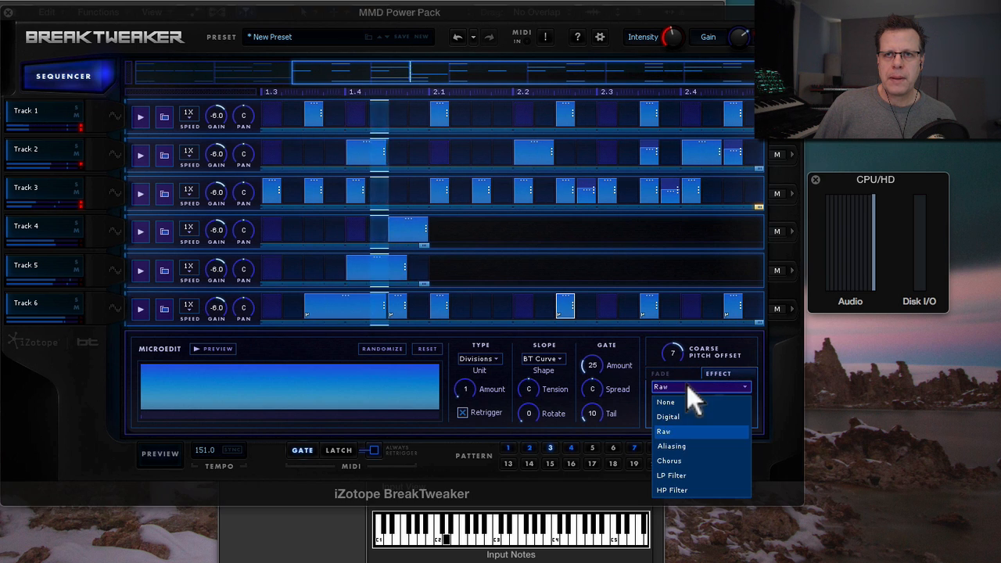
click(691, 443)
drag(688, 409, 723, 386)
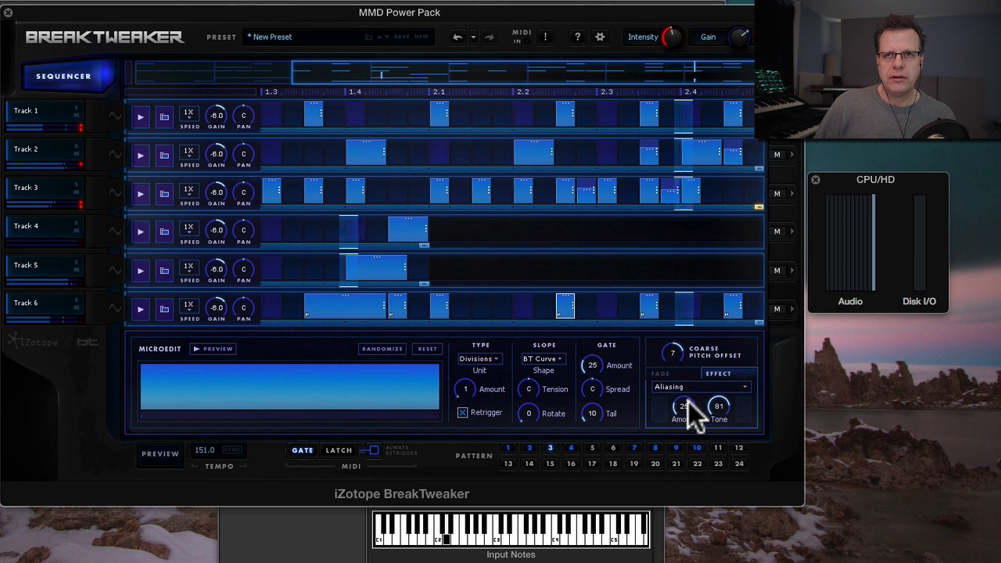
Apply the Aliasing effect with amount 59 and tone 79 to the Track 6 step halfway between 2.3 and 2.4.
click(659, 308)
click(695, 386)
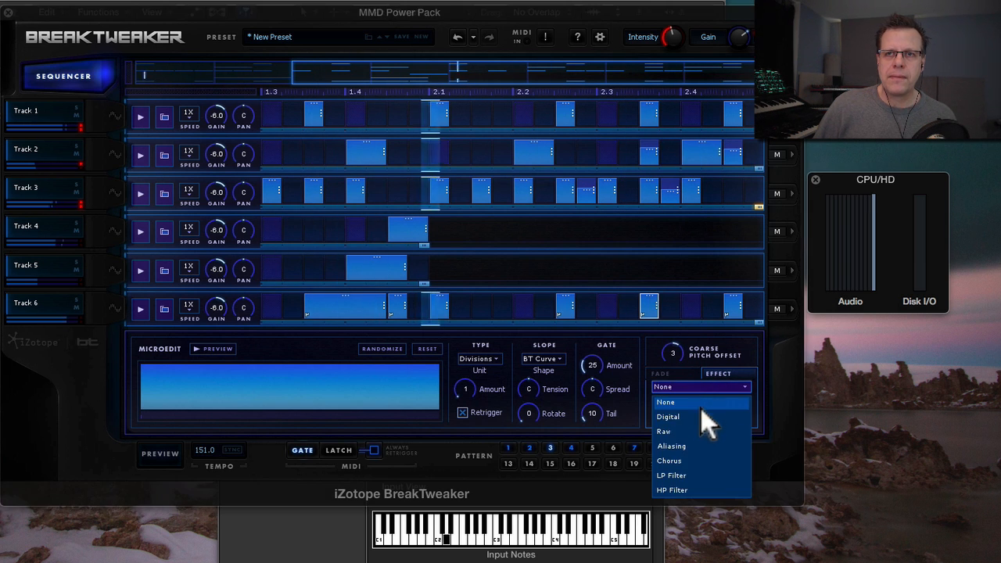
click(700, 446)
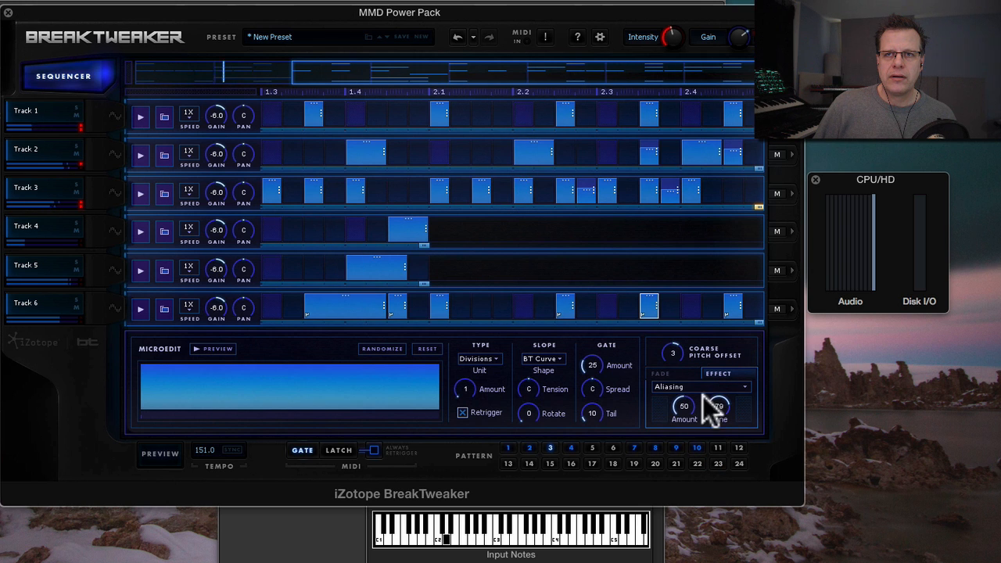
drag(687, 406, 691, 385)
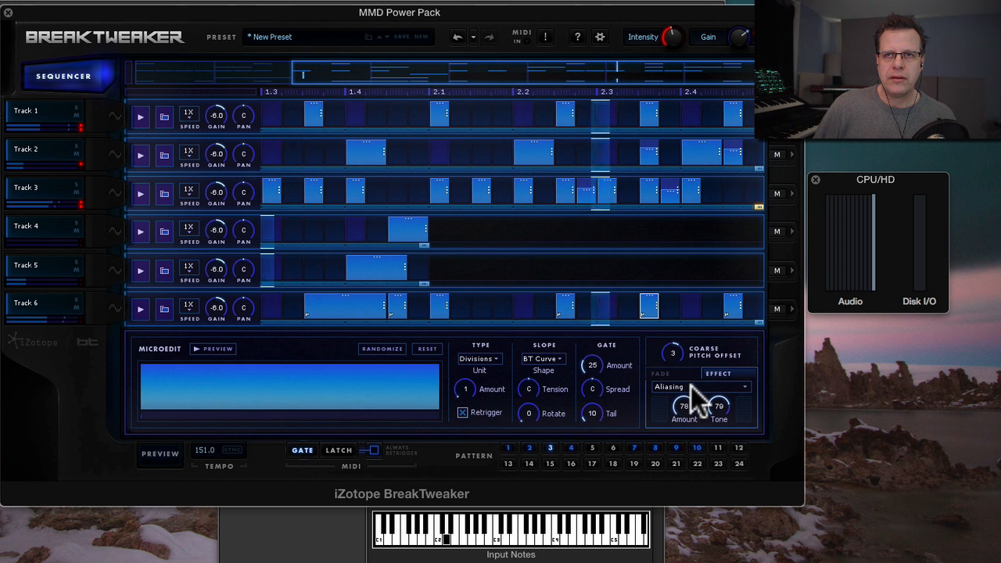
click(565, 307)
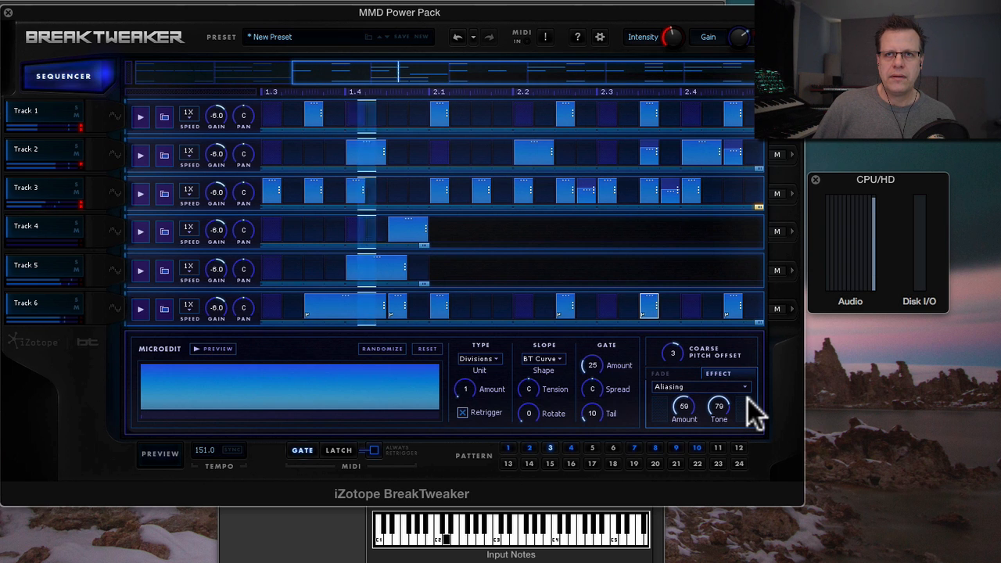
Add a choke step directly after each of the two Aliasing steps on Track 6 and play the pattern.
right_click(586, 302)
click(492, 305)
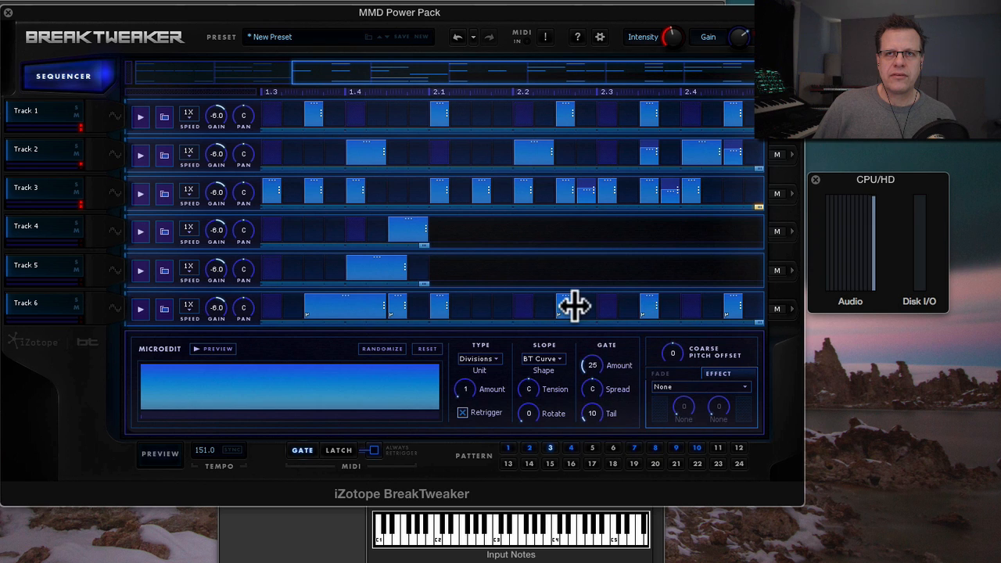
click(586, 306)
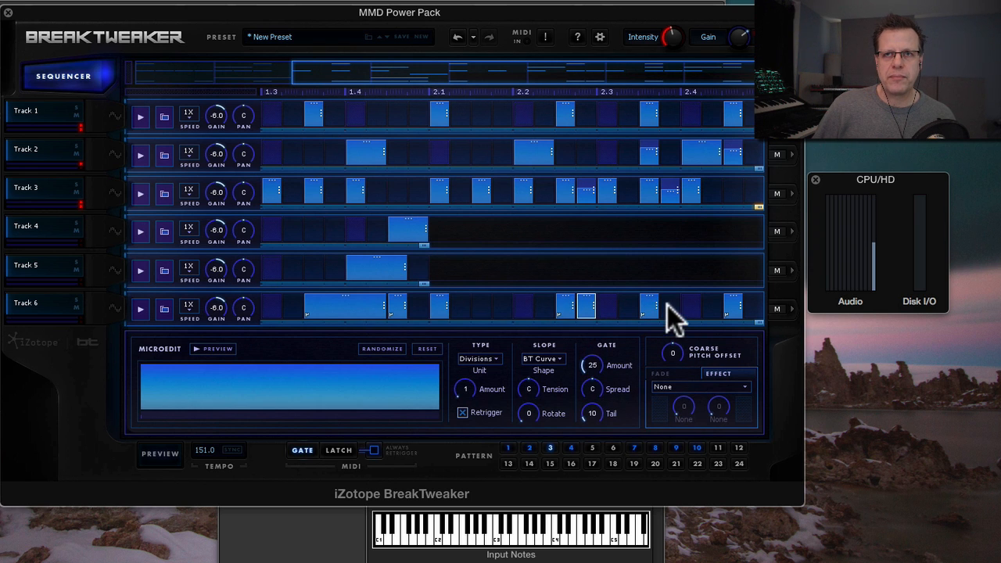
right_click(589, 301)
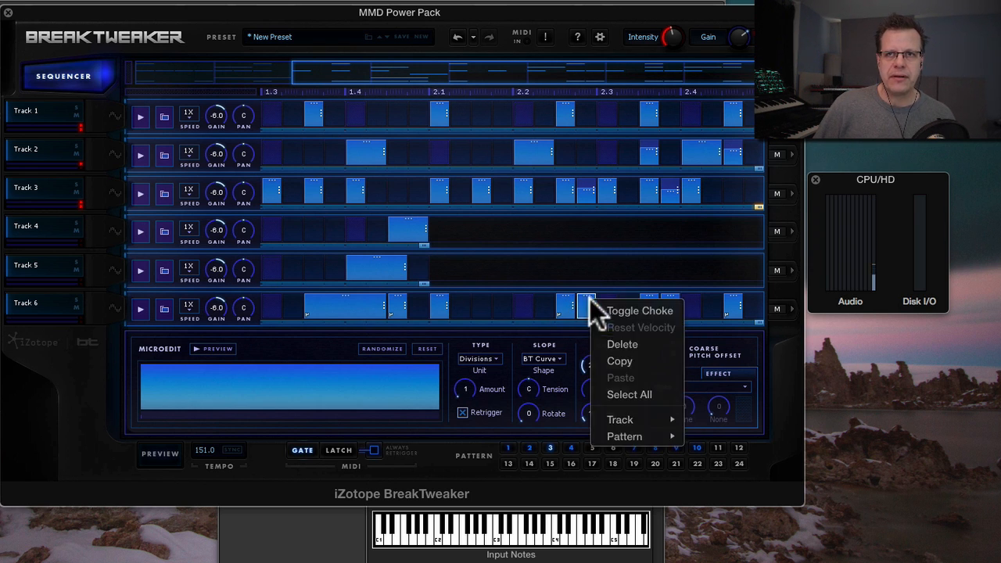
click(637, 309)
right_click(674, 306)
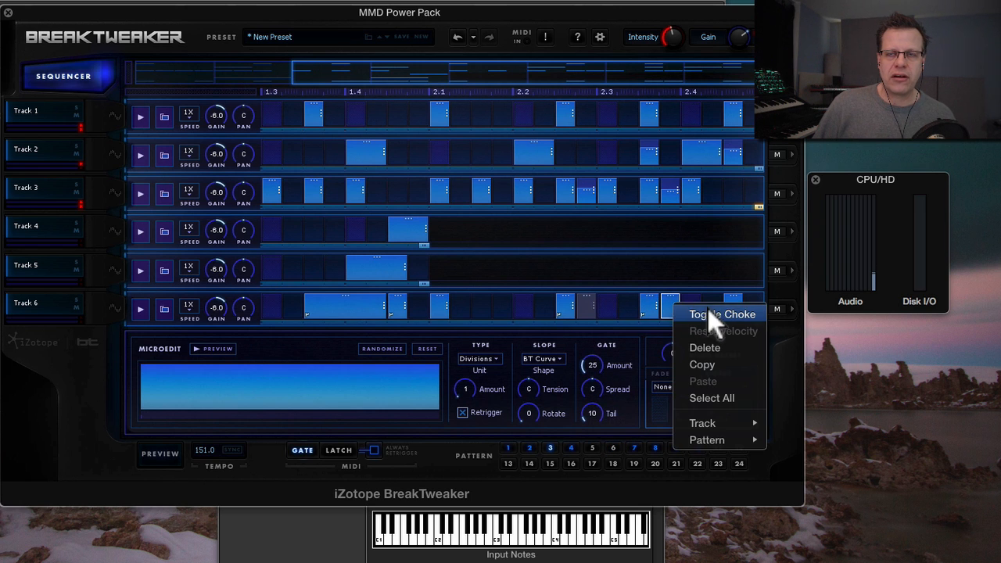
click(713, 315)
key(space)
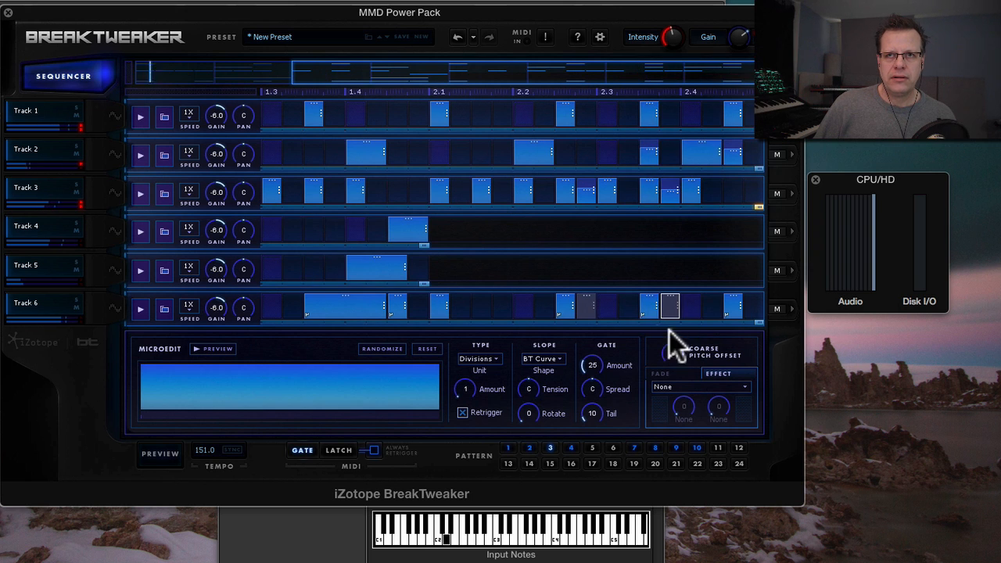
Move the two Track 6 choke steps later, directly before the steps that follow them.
drag(585, 315, 609, 317)
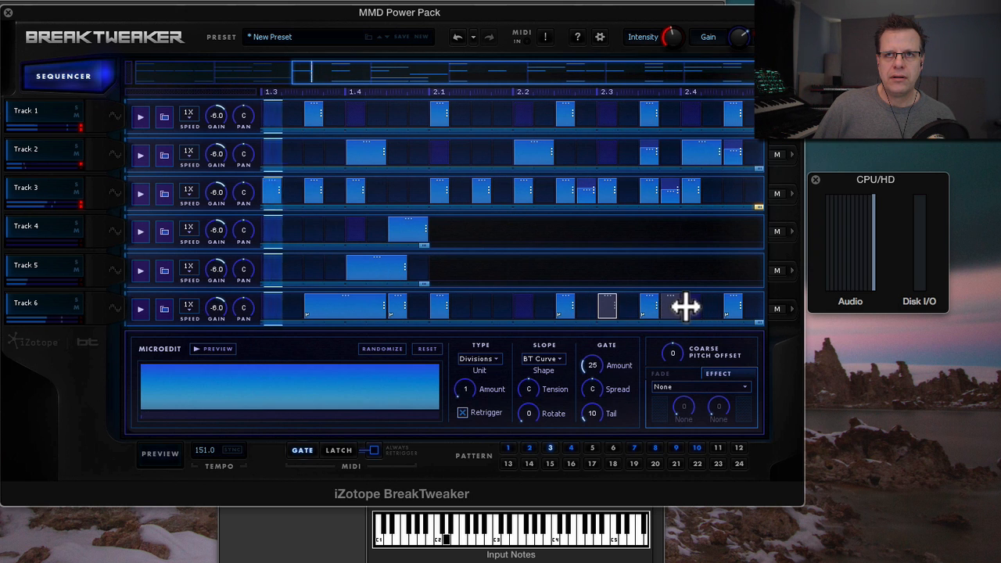
drag(665, 313, 706, 308)
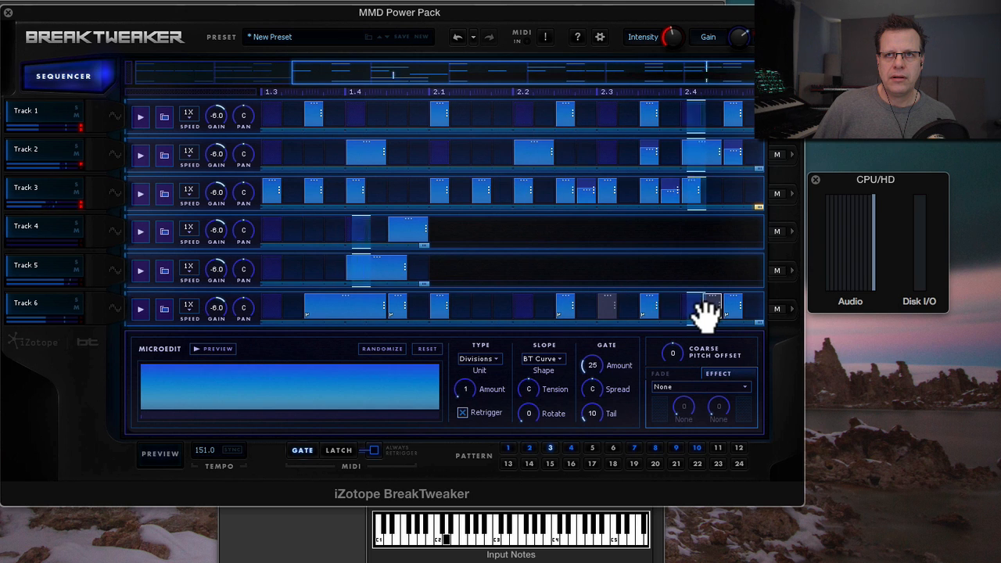
drag(606, 313, 629, 313)
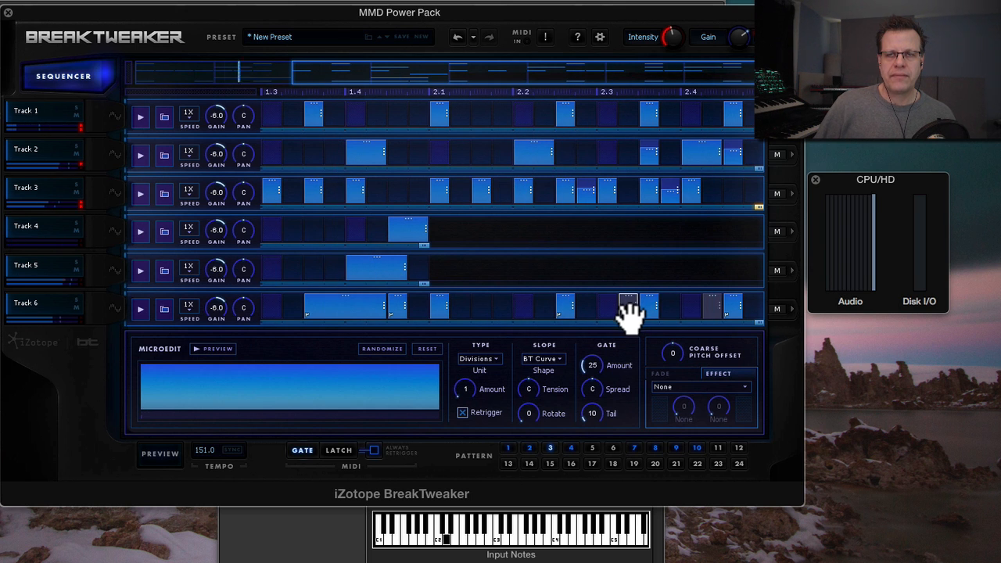
Lower the volume of the two Aliasing steps on Track 6 and delete both choke steps.
click(567, 301)
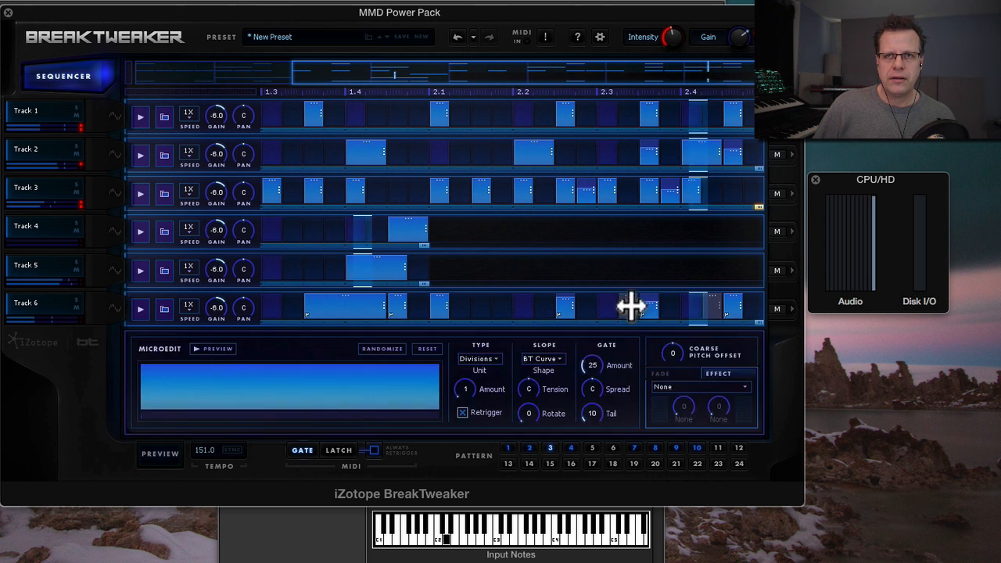
double_click(715, 308)
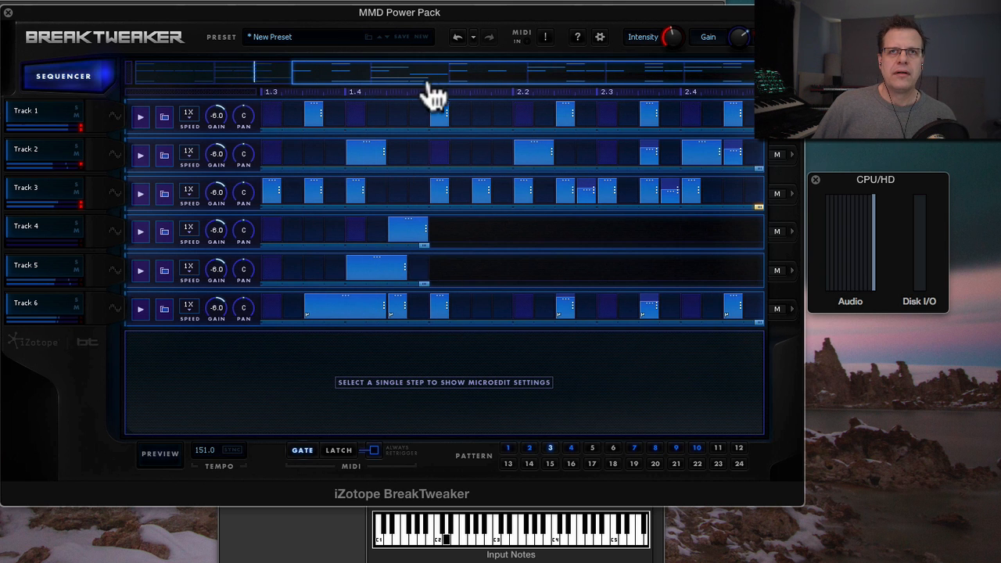
drag(423, 83, 179, 68)
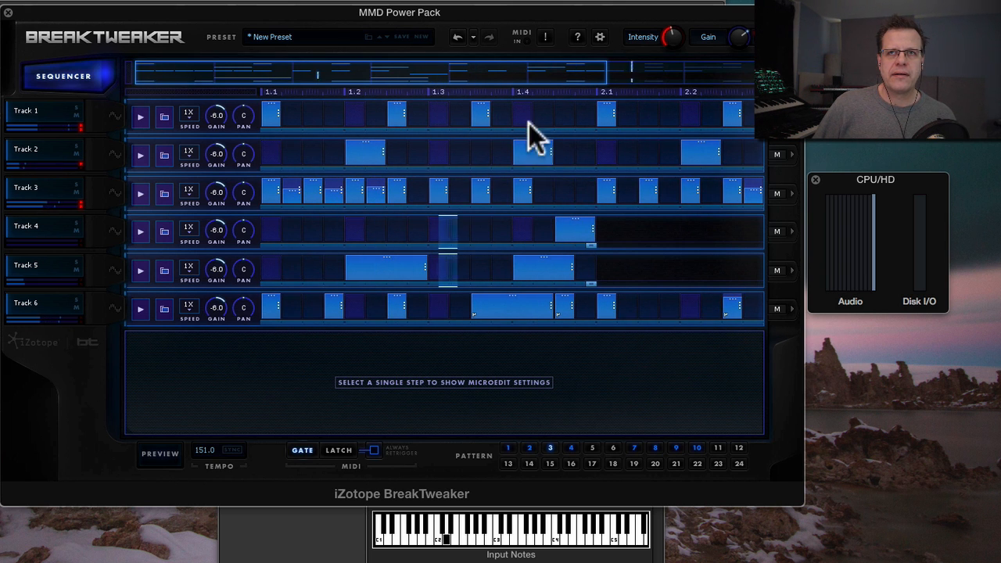
drag(497, 79, 654, 79)
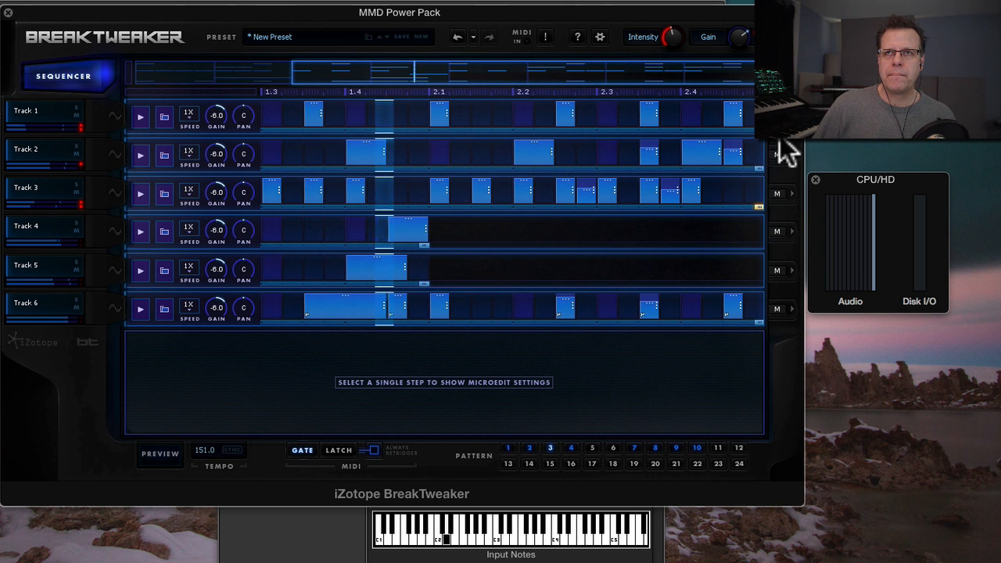
In pattern 3 on Track 2, lengthen the 2.4 step to the pattern's end, shorten the 1.2 step and extend the 1.4 step almost to 2.2.
drag(717, 156, 751, 158)
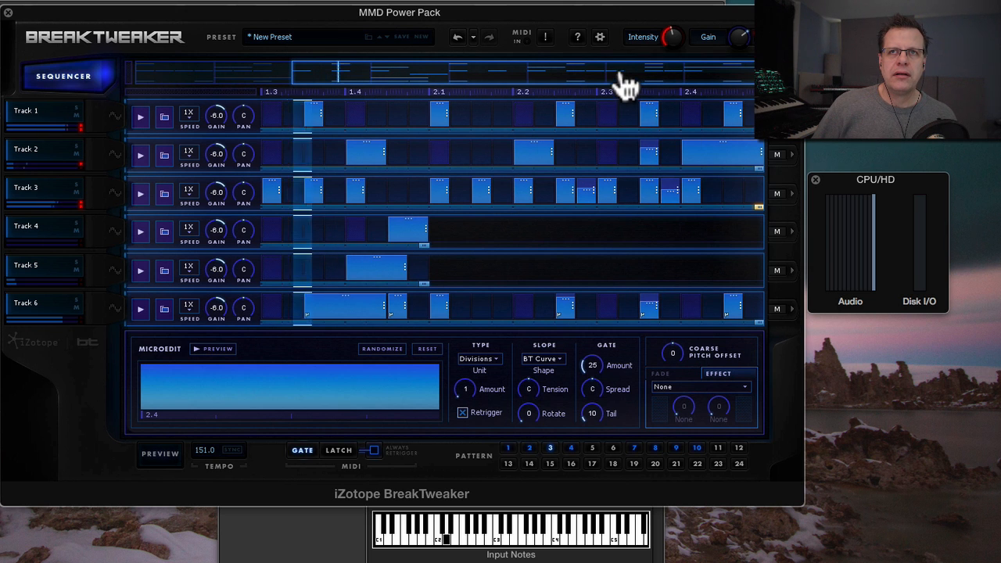
drag(606, 88, 425, 100)
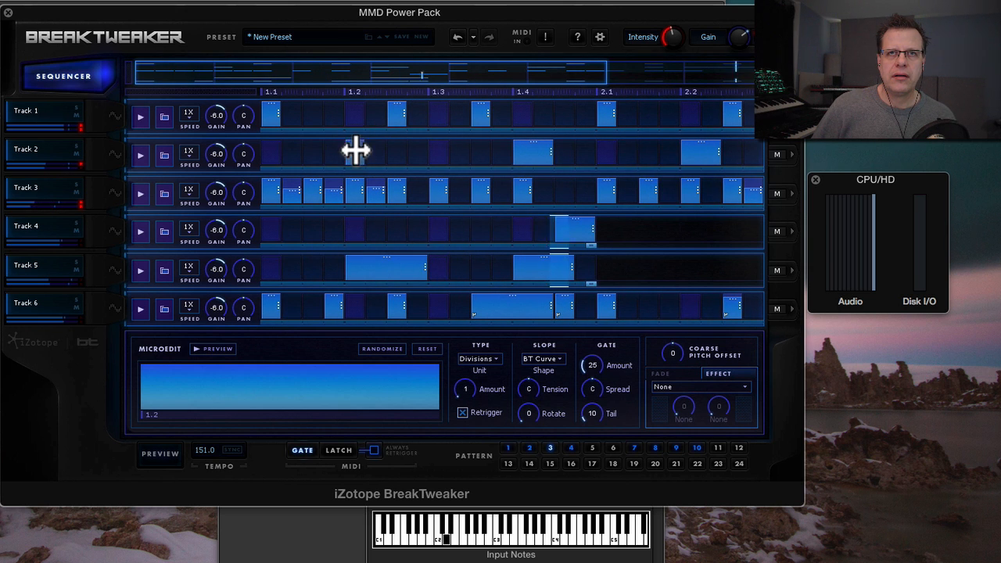
drag(551, 156, 661, 164)
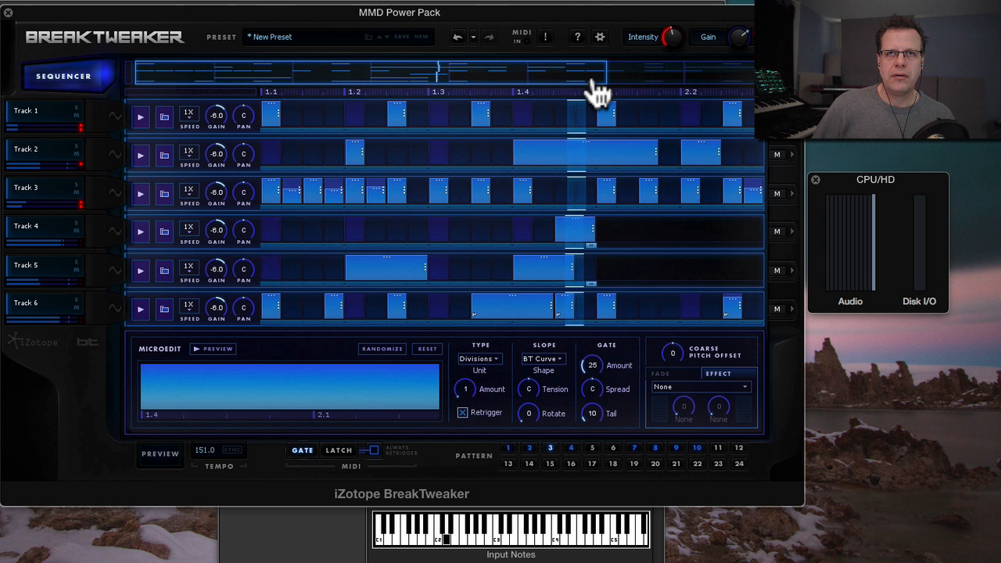
Add a choke step on Track 2 halfway between 1.2 and 1.3 and solo the track briefly during playback.
right_click(398, 157)
click(436, 158)
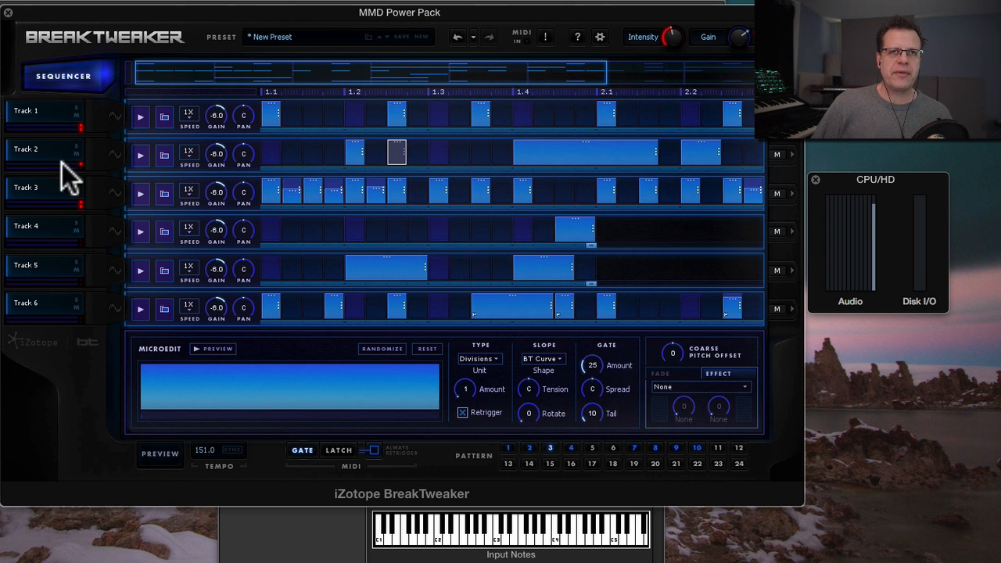
click(78, 145)
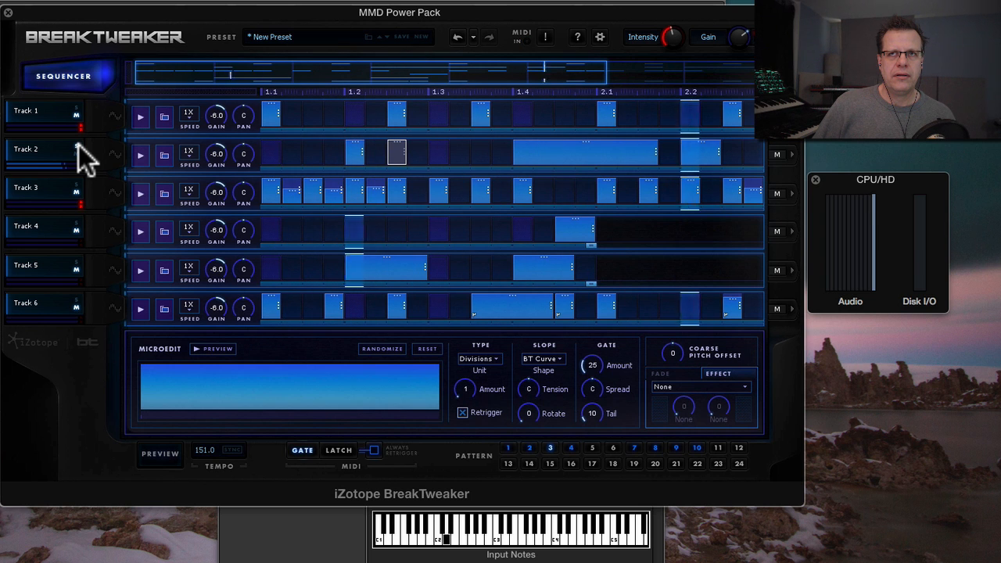
click(79, 145)
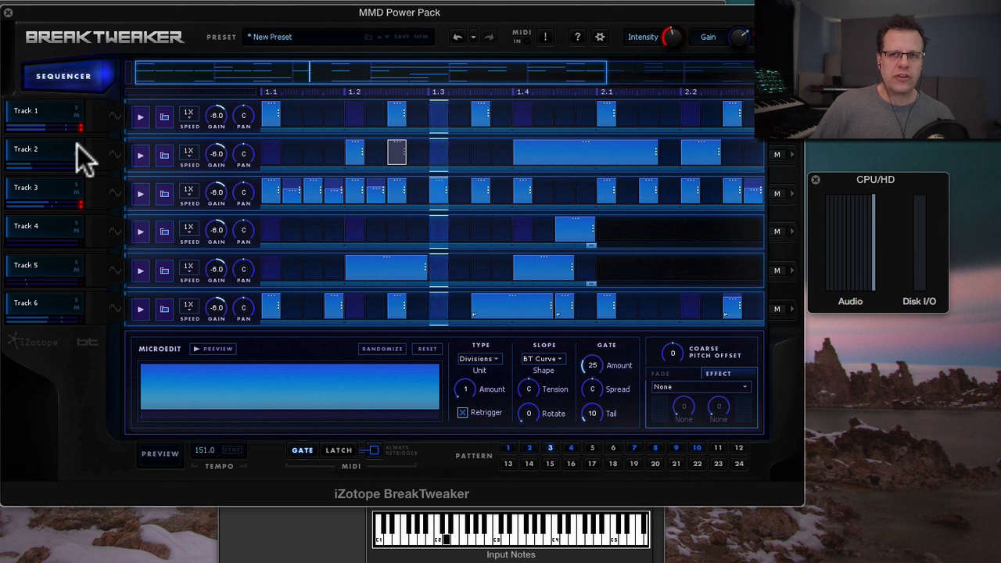
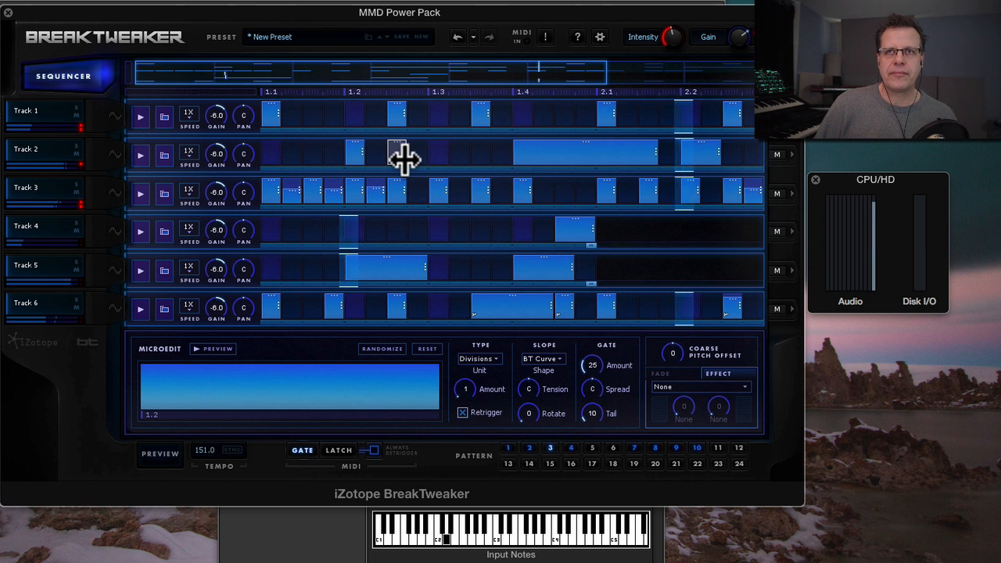
Paste the copied pattern over pattern 3 to discard the Track 2 changes.
right_click(403, 228)
mouse_move(459, 364)
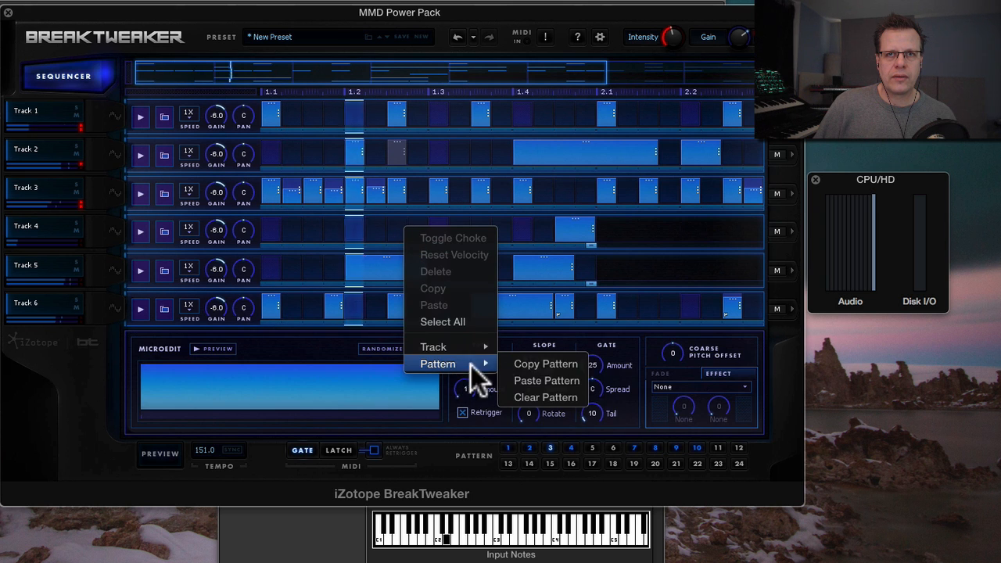
click(565, 379)
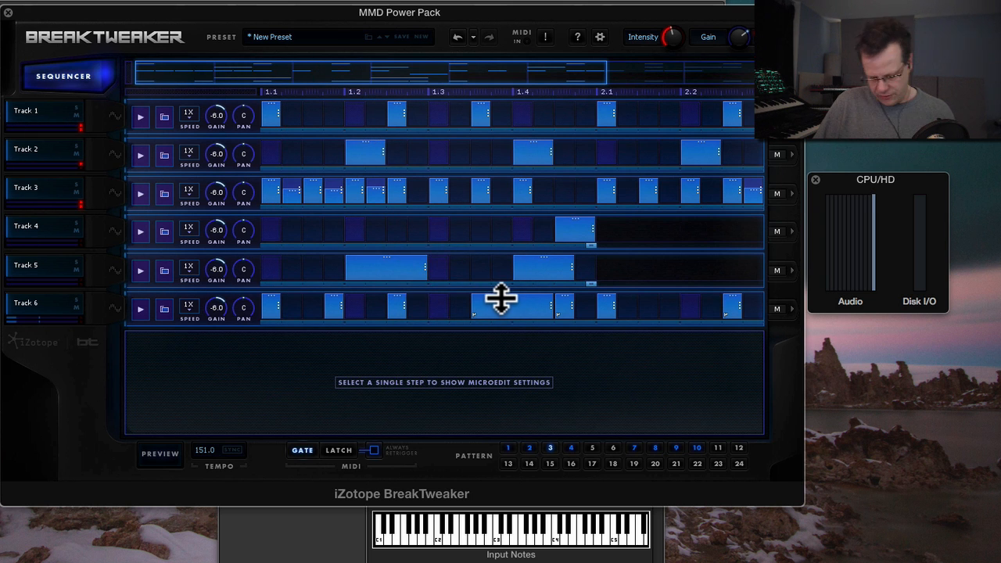
Paste the copied pattern into the empty pattern 5.
right_click(398, 195)
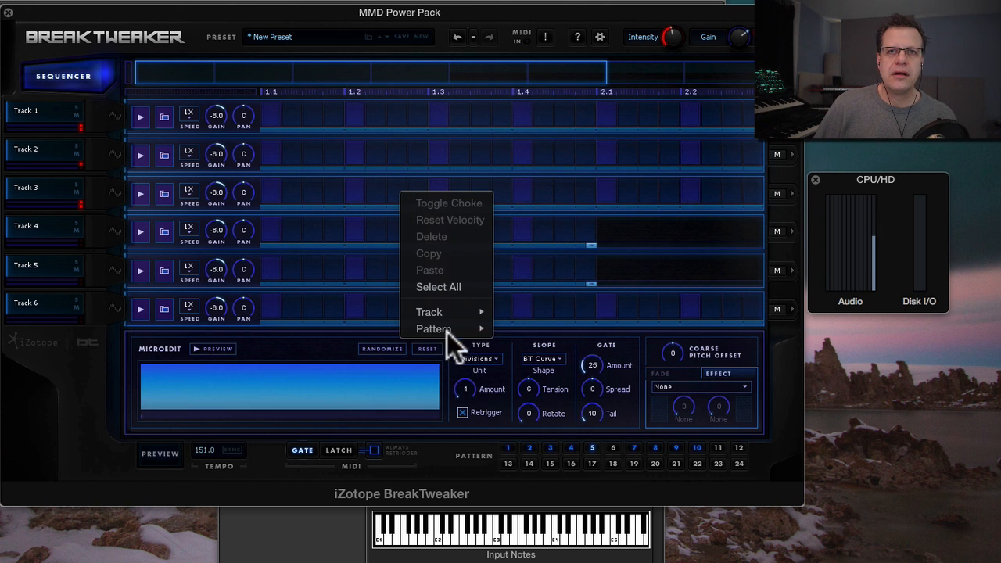
mouse_move(450, 330)
click(541, 342)
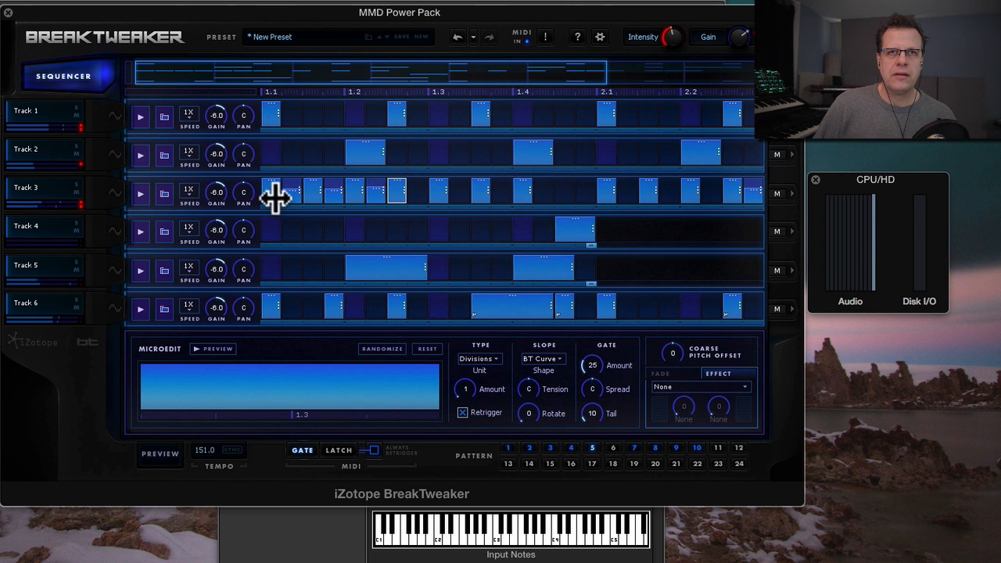
Delete the Track 3 steps between 1.1 and 1.3 and stretch the step at 1.1 to a full beat.
drag(297, 199, 309, 208)
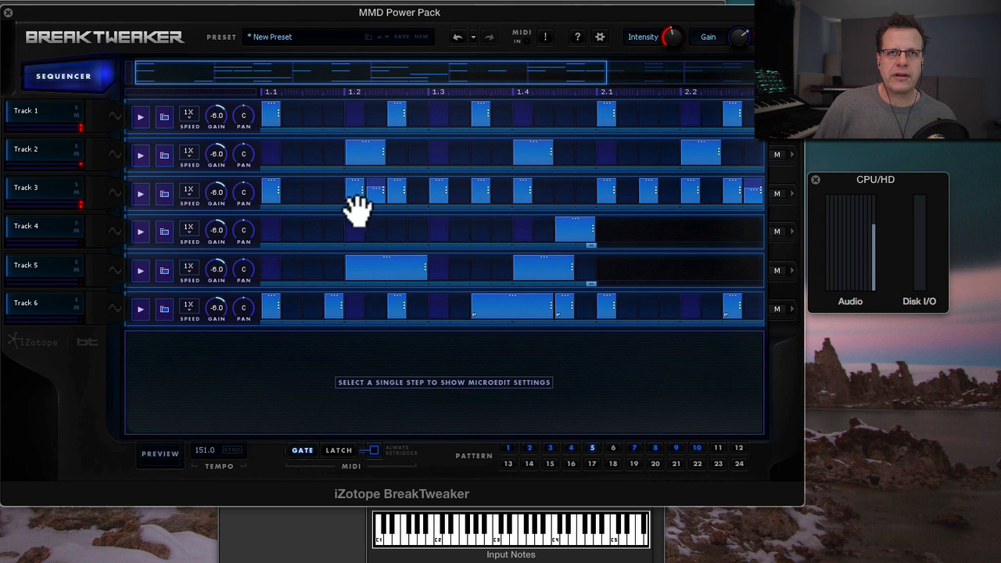
click(396, 196)
drag(278, 193, 344, 197)
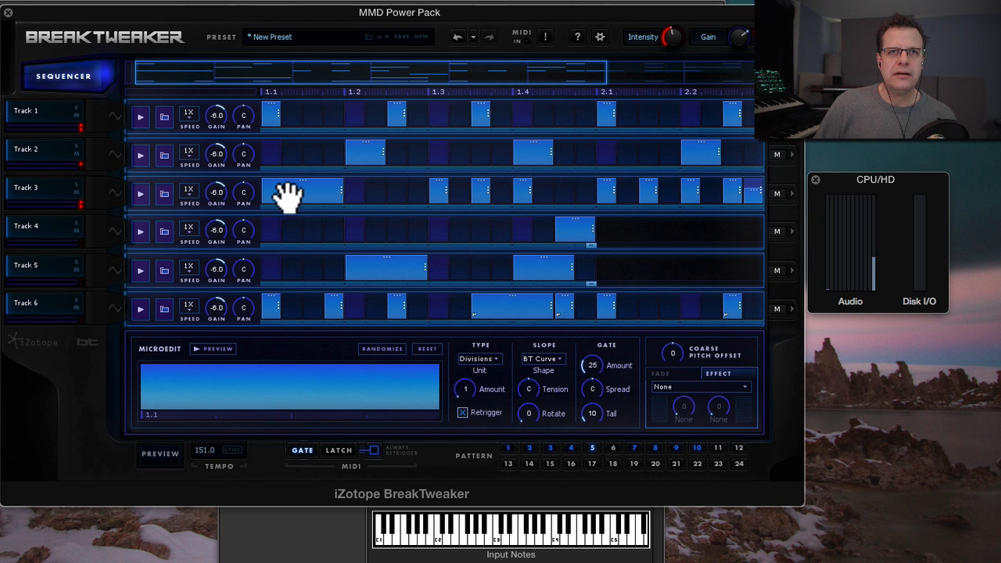
Divide the Track 3 step at 1.1 into 80 divisions with the Major 7 slope shape.
drag(468, 384, 468, 366)
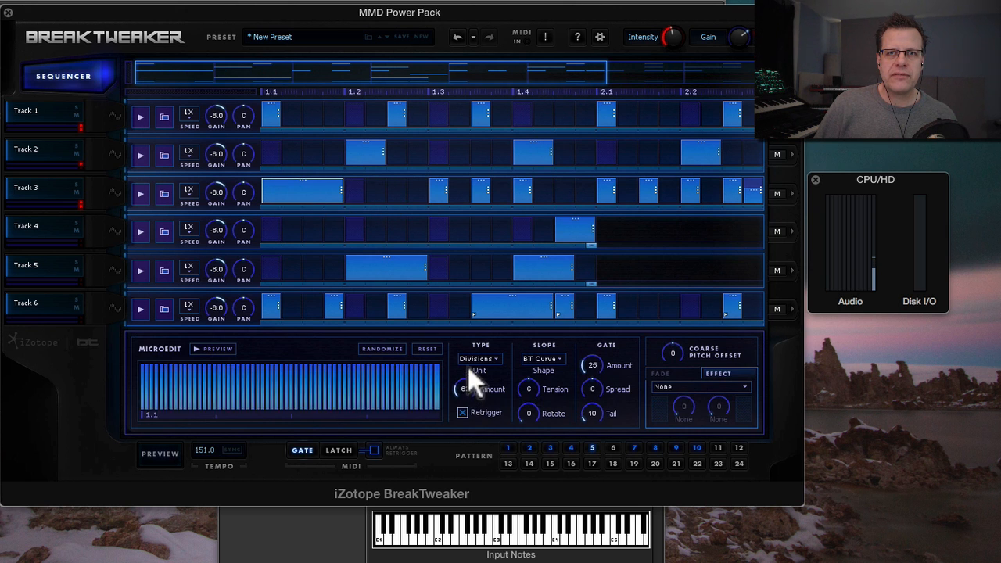
click(529, 357)
click(550, 452)
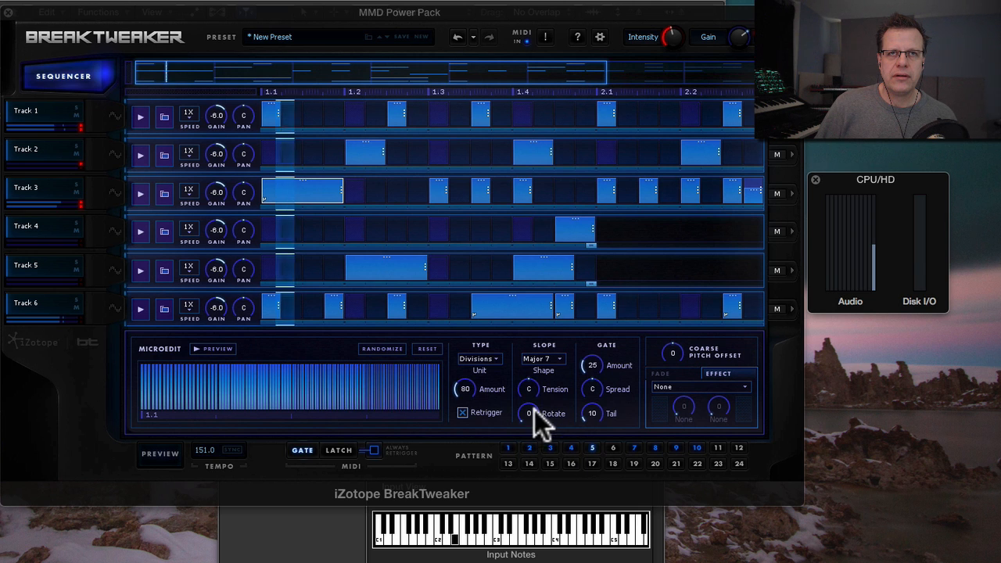
Add Track 3 steps at 1.2, halfway between 1.2 and 1.3, and directly after that one.
click(354, 192)
click(396, 193)
click(417, 193)
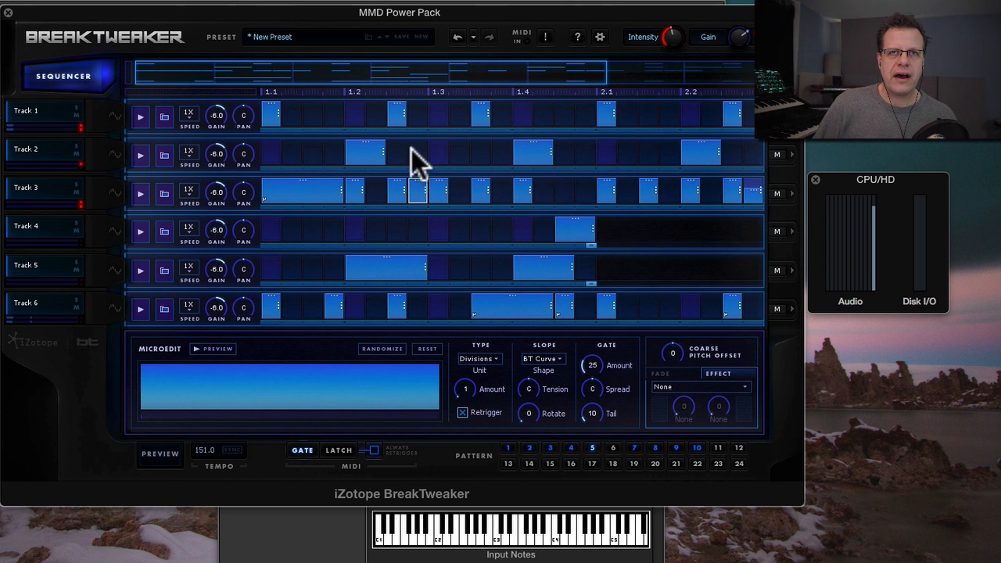
Add Track 2 steps at 1.1, halfway between 1.1 and 1.2, at 1.3, and halfway between 1.3 and 1.4.
click(312, 152)
click(439, 153)
click(481, 152)
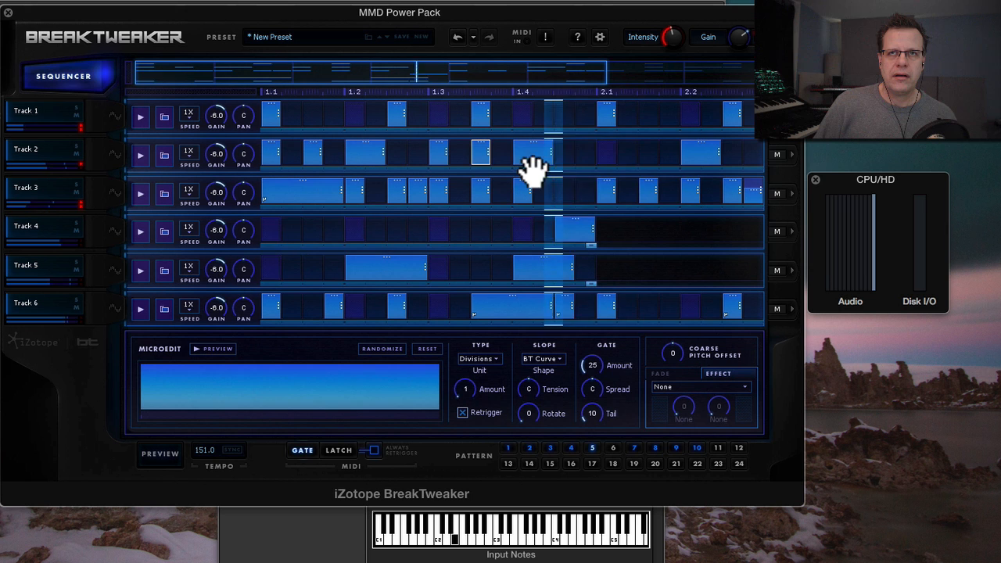
Delete all Track 3 steps from 1.2 through 1.3.
double_click(355, 196)
double_click(395, 196)
click(438, 191)
Copy the Major 7 step at 1.1 on Track 3 and paste it onto a new step at 1.2.
right_click(303, 196)
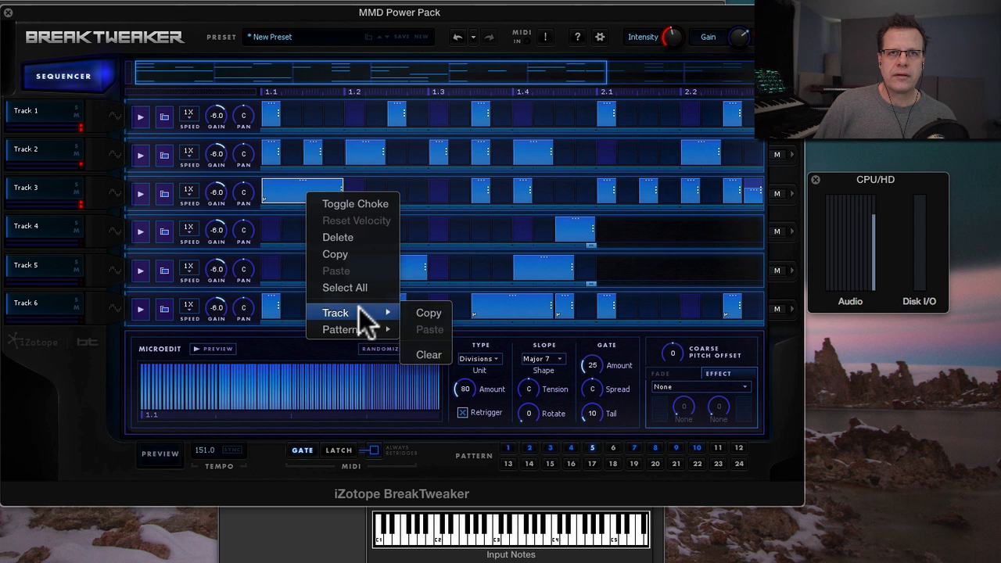
click(355, 246)
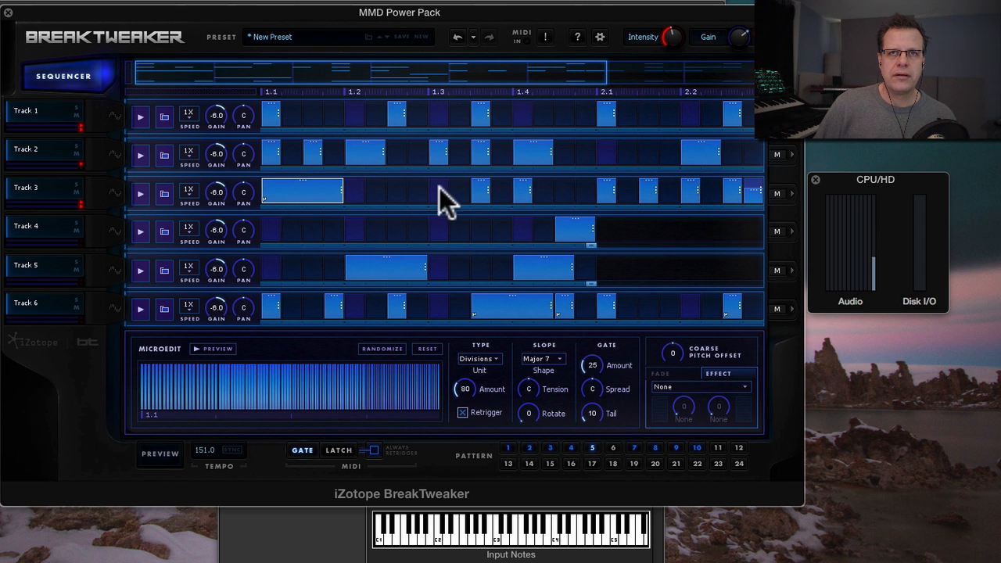
double_click(356, 188)
right_click(356, 187)
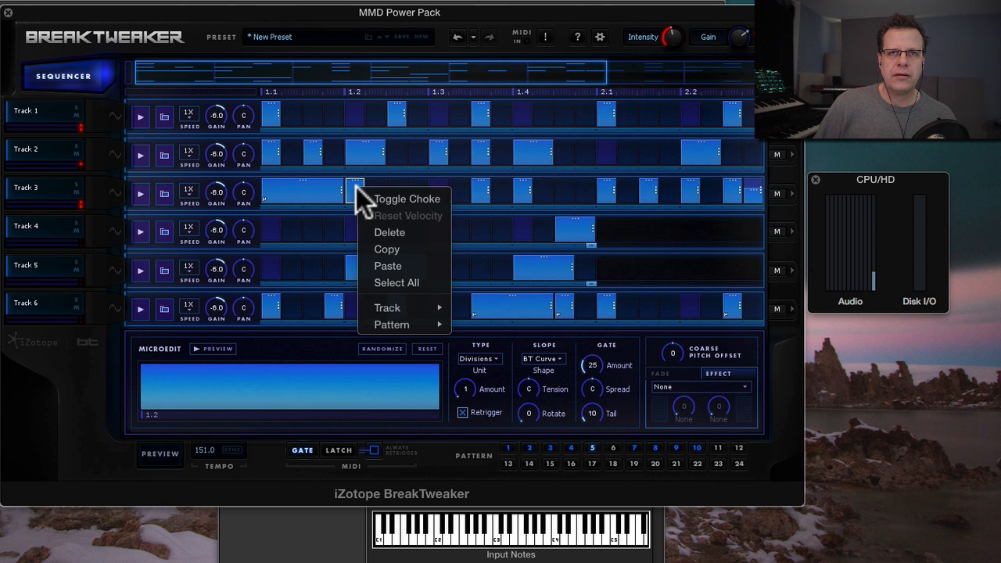
click(395, 267)
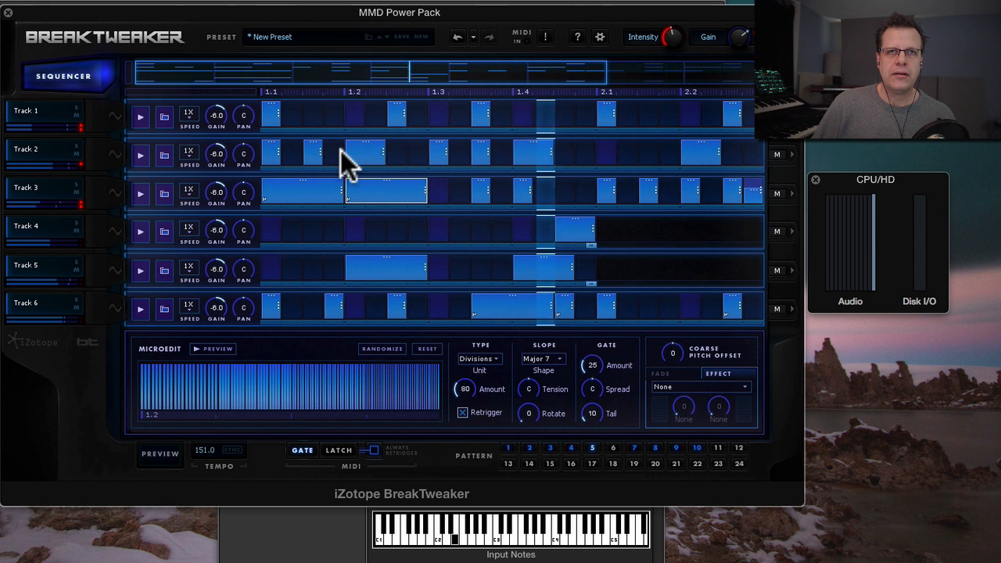
Delete the Track 2 steps between 1.1 and 1.3 and the Track 6 steps between 1.1 and 1.4.
click(313, 151)
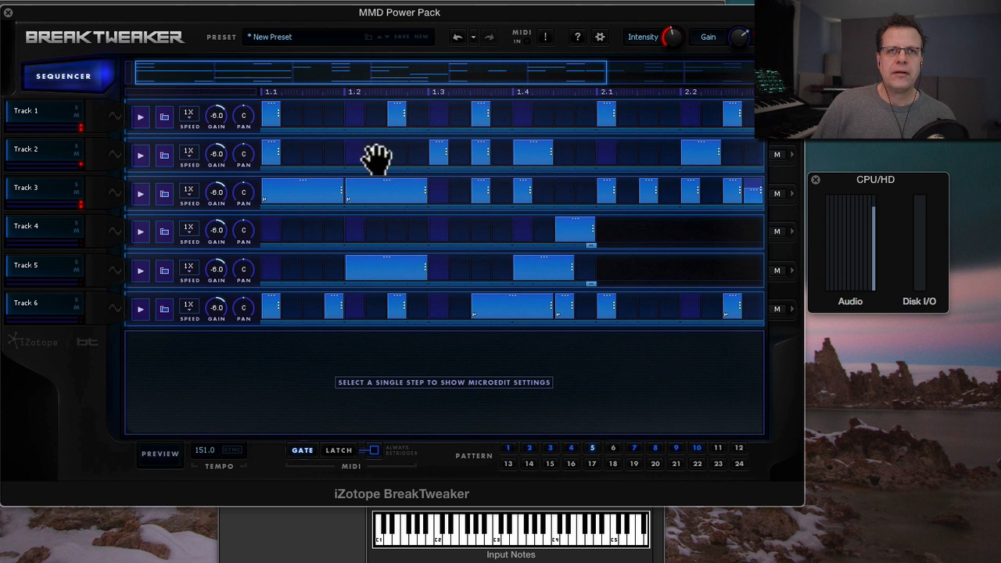
click(333, 307)
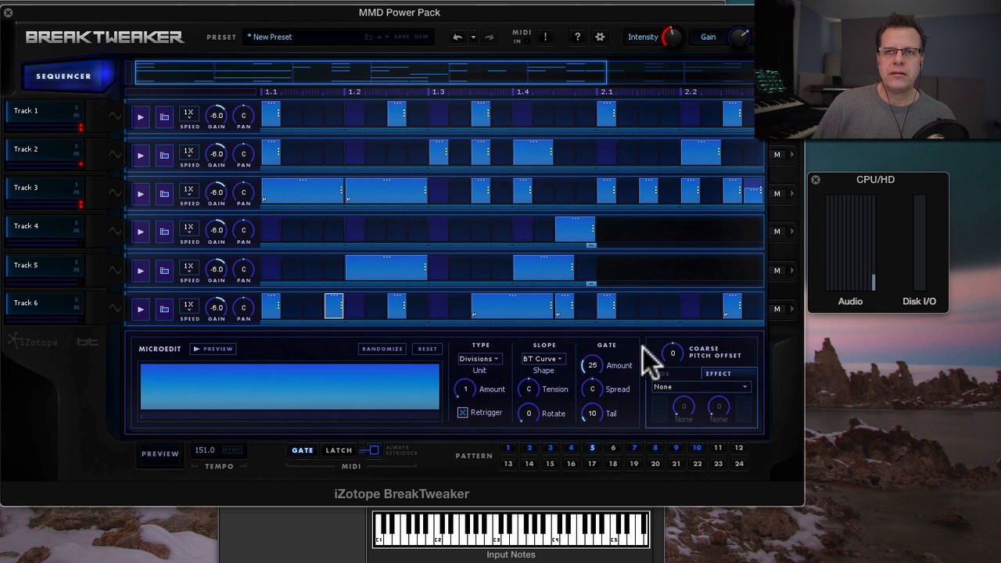
click(333, 306)
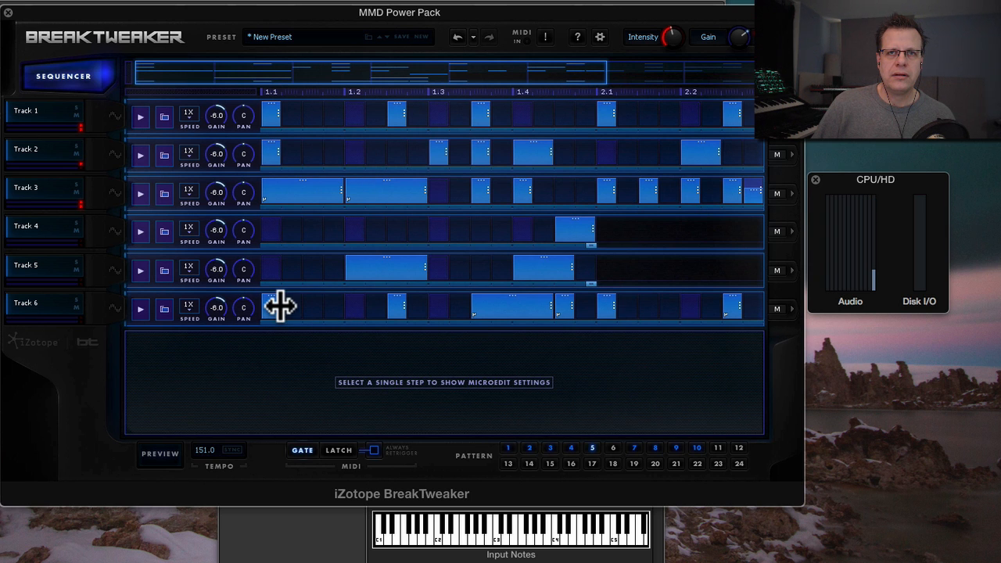
click(398, 308)
click(397, 308)
click(480, 312)
click(477, 309)
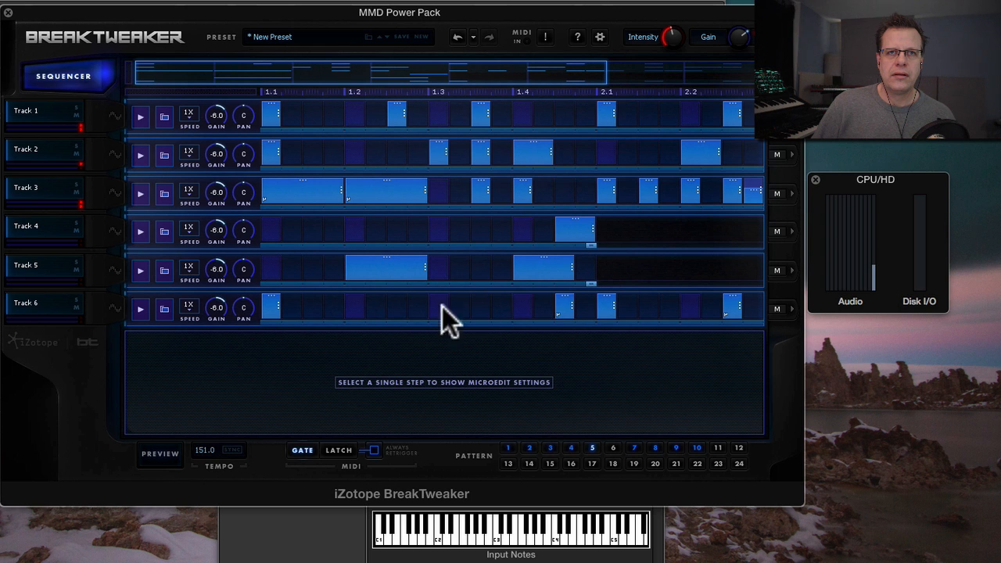
Copy the Major 7 step from Track 3 onto the Track 6 step at 1.1 and stretch it to 1.3.
right_click(314, 196)
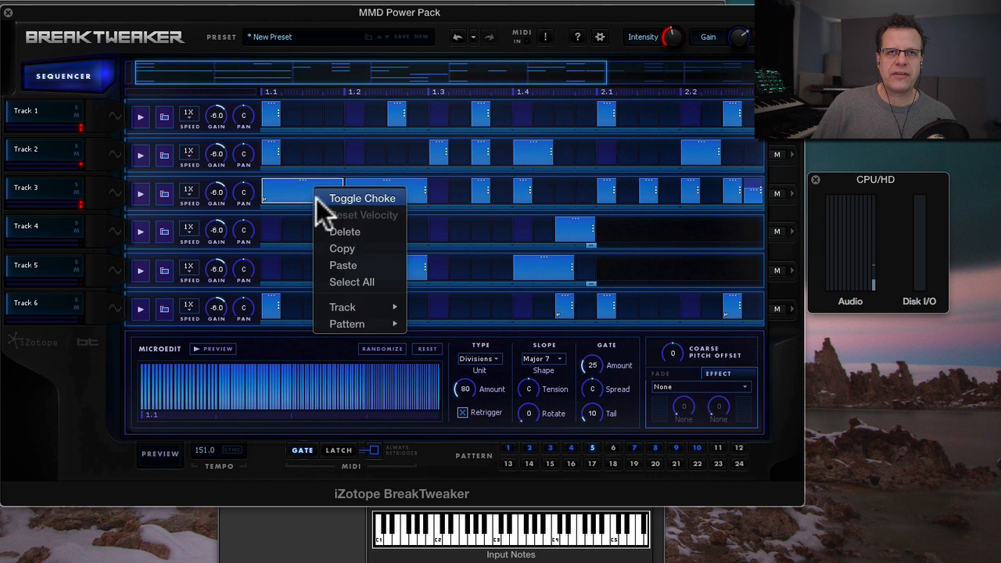
click(355, 249)
right_click(271, 299)
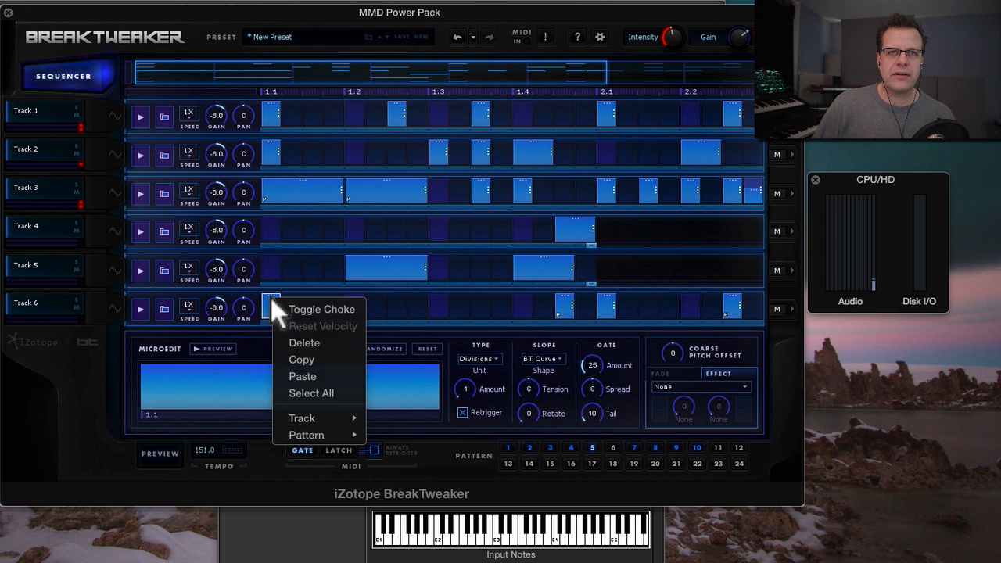
click(305, 377)
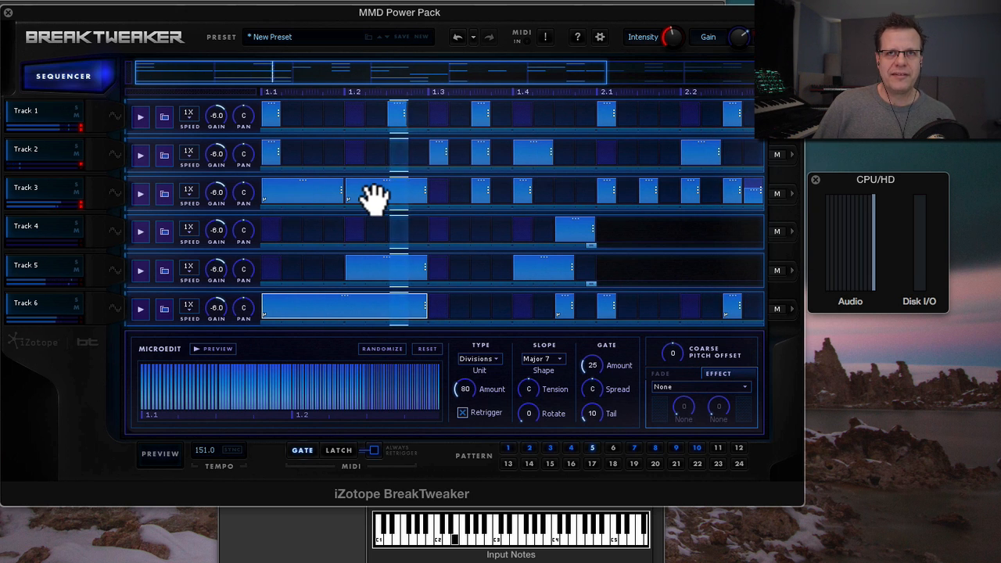
Paste the copied step onto Track 2 at 1.4, Track 1 at 2.3 and Track 6 at 2.4, lowering the volume of the first two.
drag(345, 86, 438, 109)
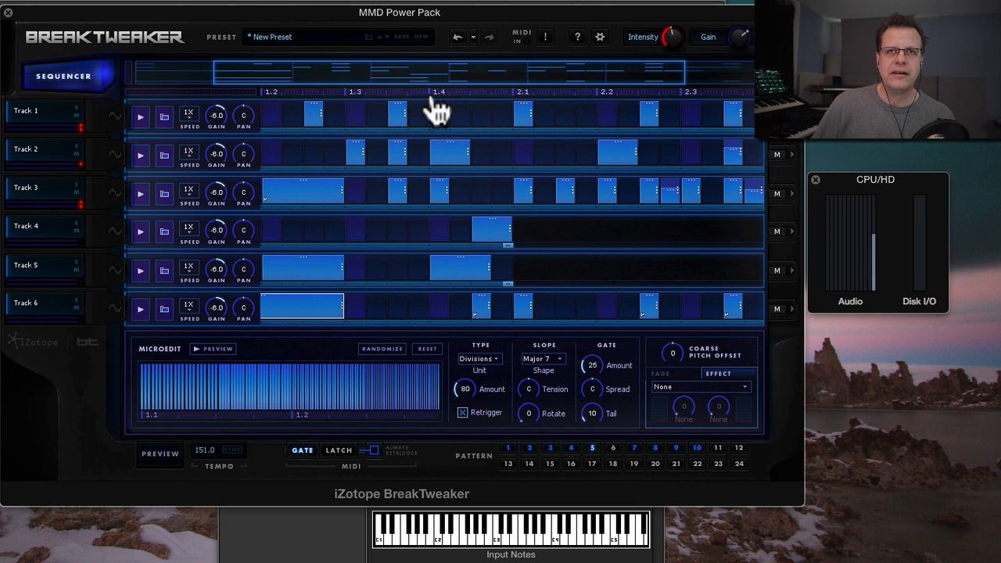
right_click(454, 155)
click(502, 226)
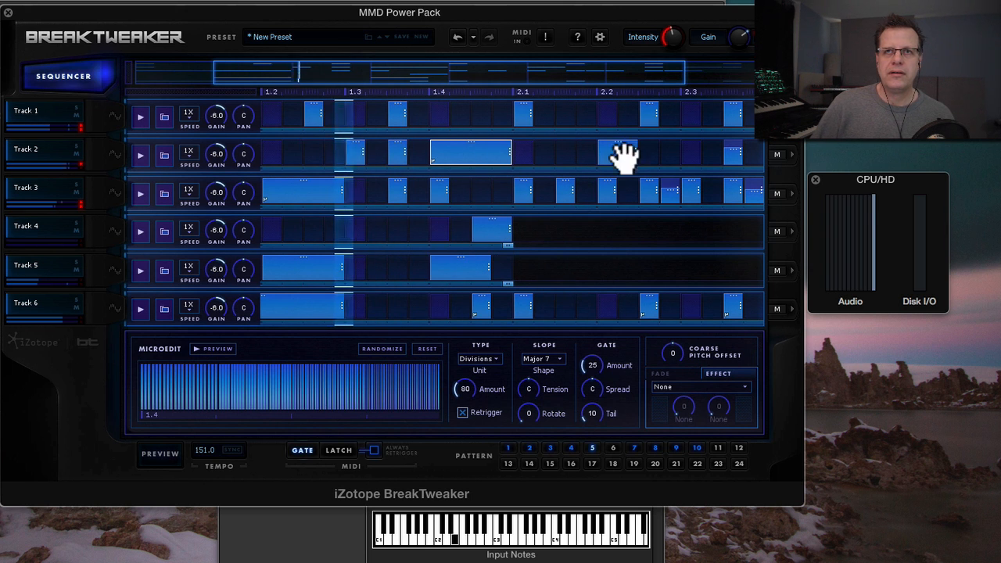
drag(602, 78, 678, 78)
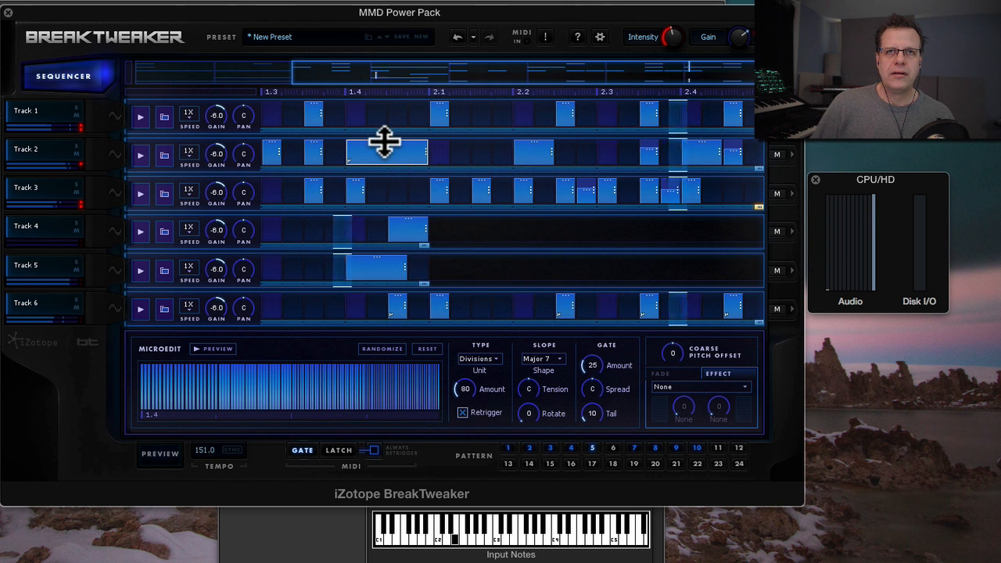
right_click(611, 110)
click(656, 188)
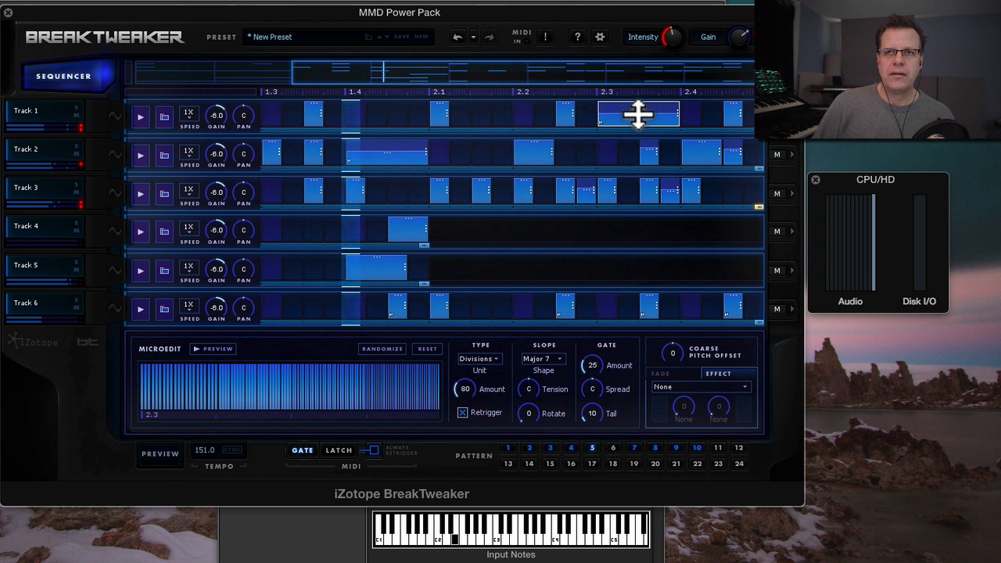
right_click(698, 309)
click(732, 375)
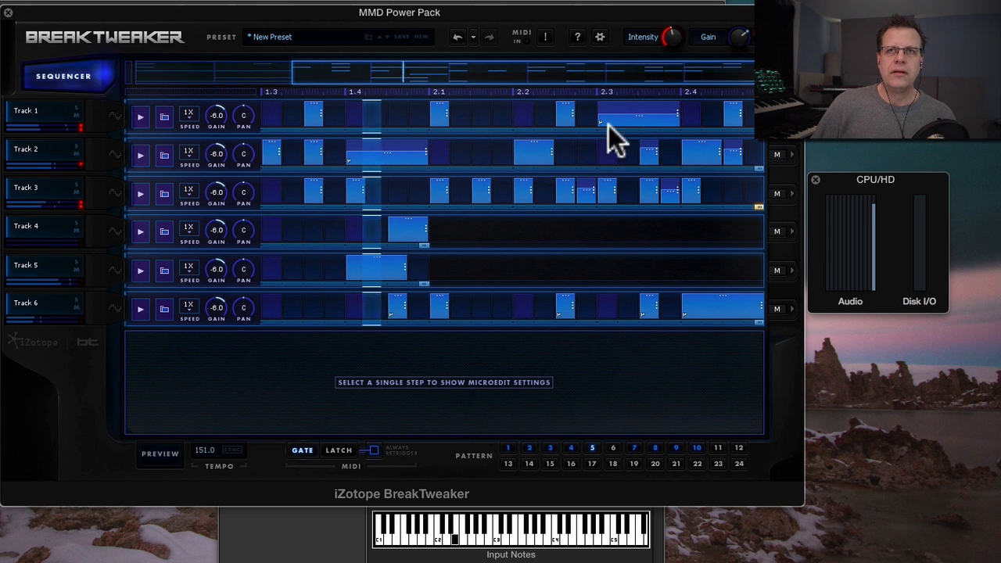
Add four Track 4 steps at half-beat intervals from 1.1 up to halfway between 1.2 and 1.3.
drag(603, 78, 224, 74)
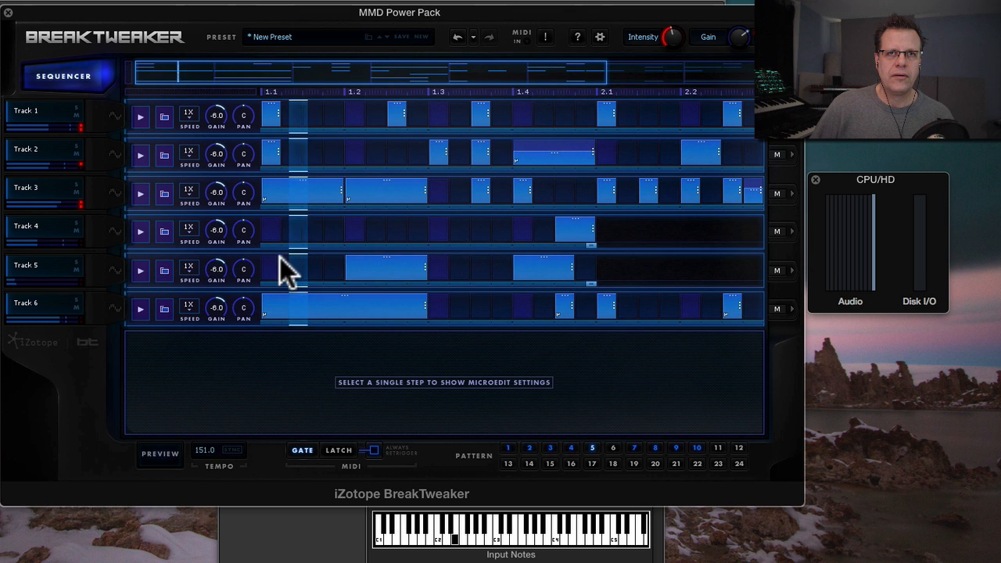
click(271, 229)
click(312, 232)
click(354, 231)
click(396, 232)
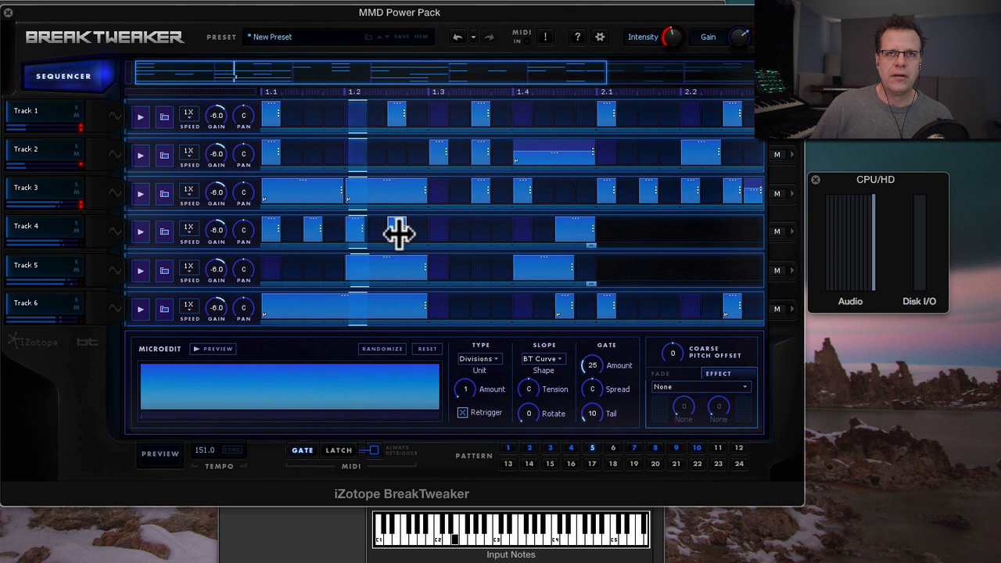
Rearrange the Track 4 steps so single short steps sit on beats 1.1, 1.2, 1.3 and 1.4, removing the off-beat ones.
click(312, 232)
click(441, 232)
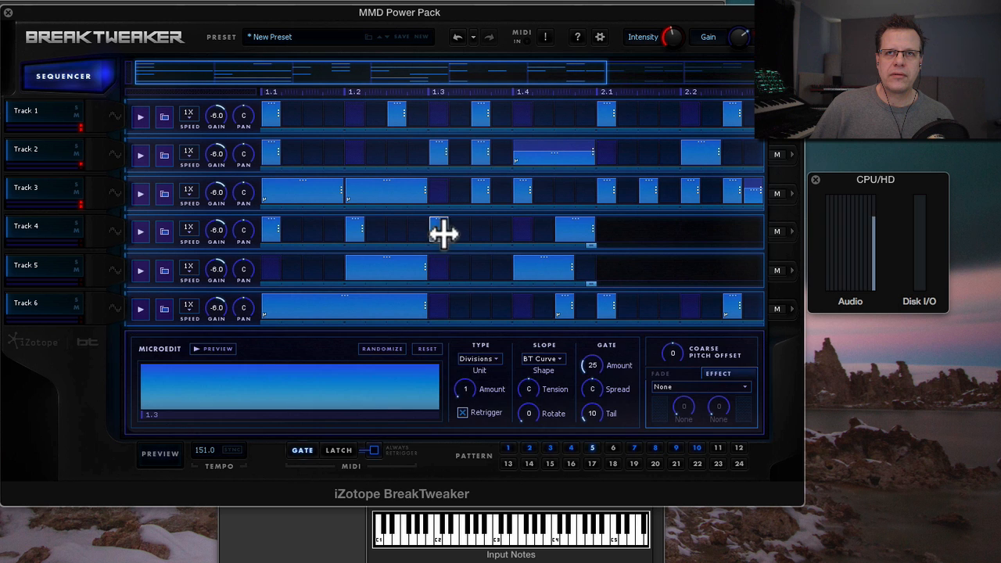
click(551, 235)
click(524, 229)
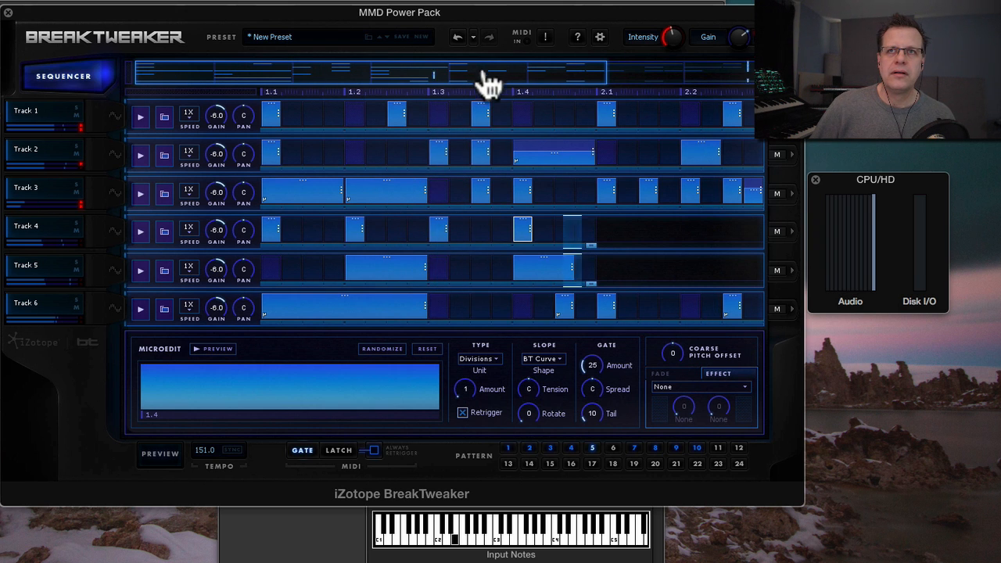
Delete the Track 2 steps after 2.3 and stretch its step at 2.2 to reach 2.3.
drag(478, 75, 635, 75)
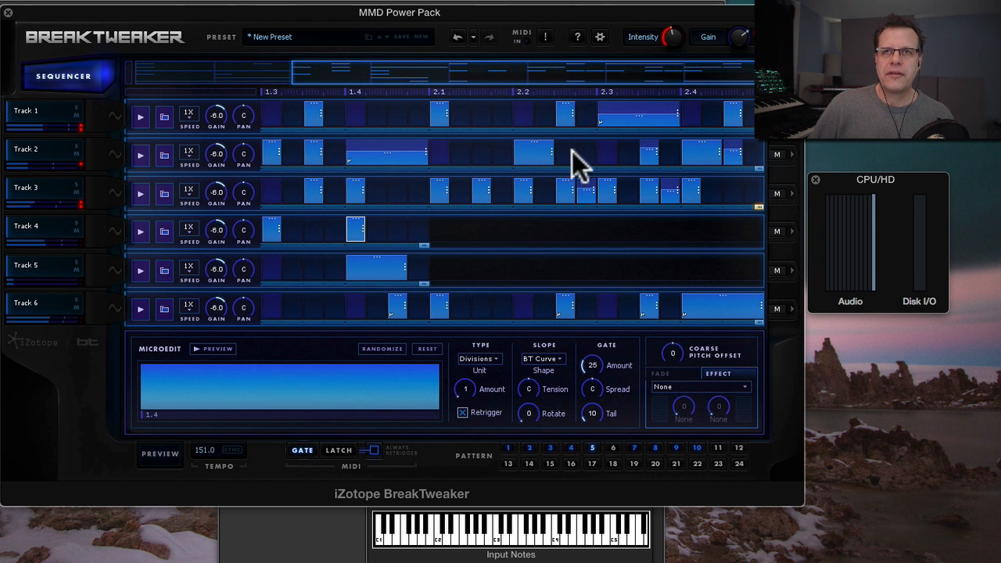
click(645, 155)
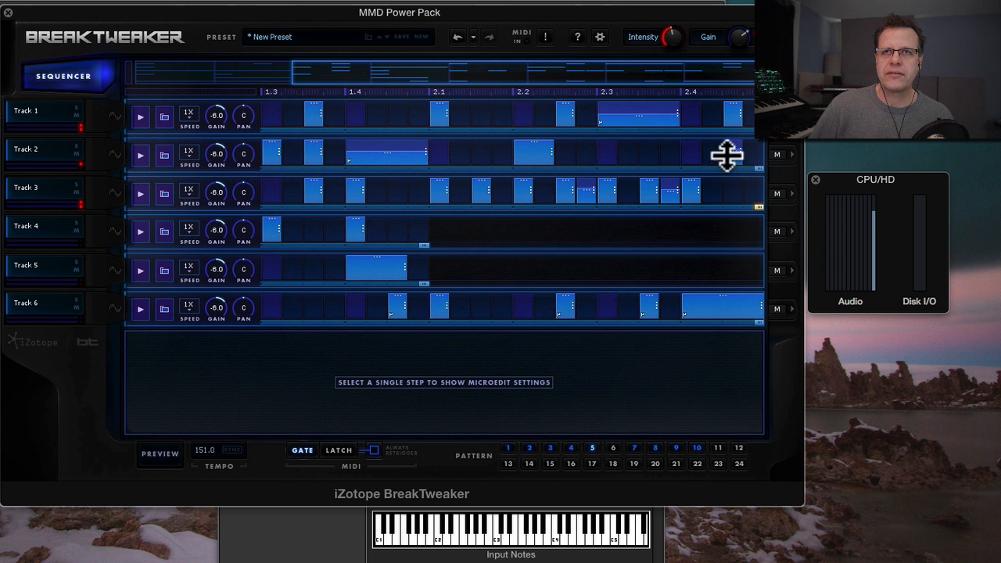
drag(554, 154, 593, 158)
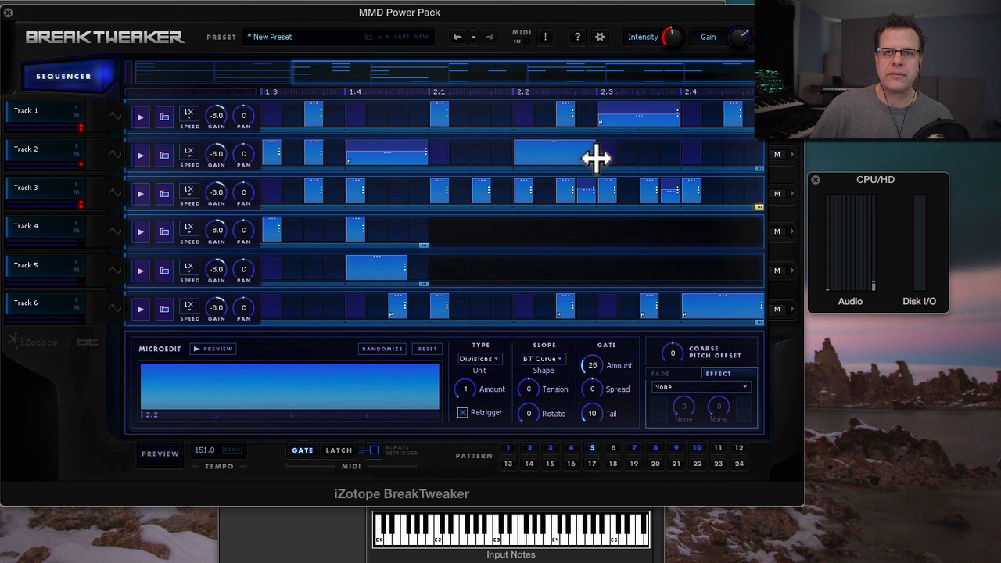
Give the Track 2 step at 2.2 a MicroEdit roll of 90 divisions with tension 68R and a Fade In.
drag(465, 389, 474, 354)
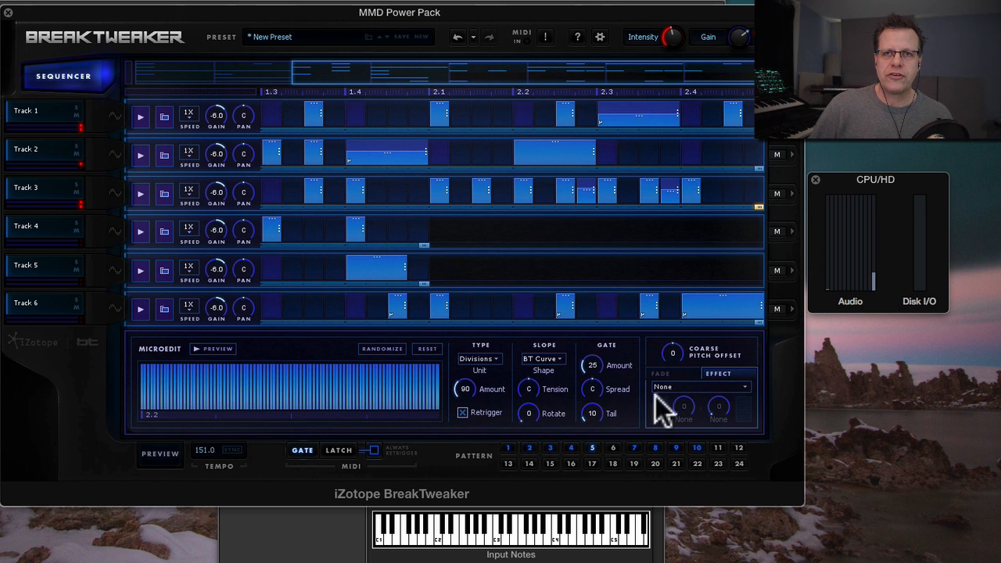
drag(528, 391, 532, 366)
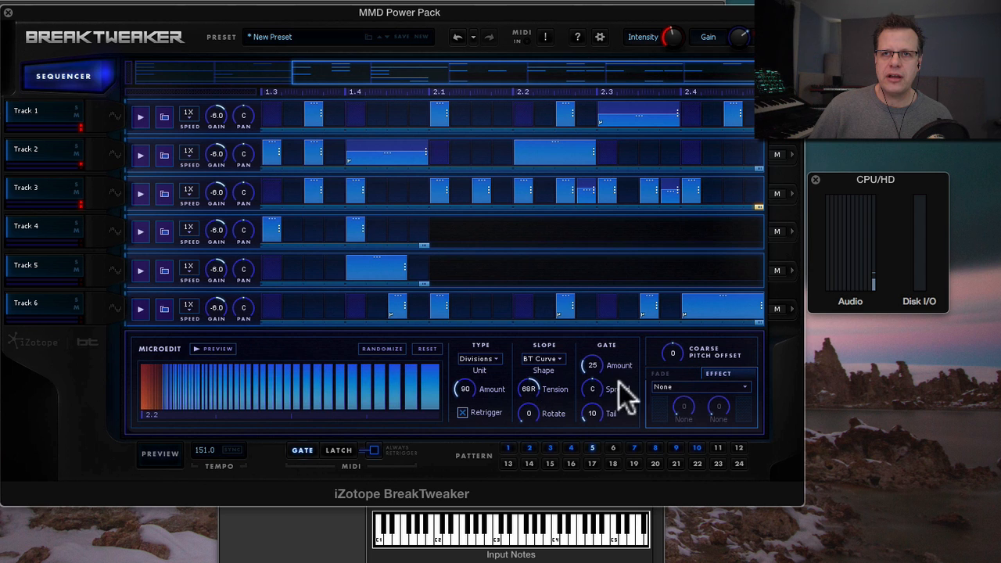
click(709, 387)
click(665, 373)
click(692, 387)
click(702, 417)
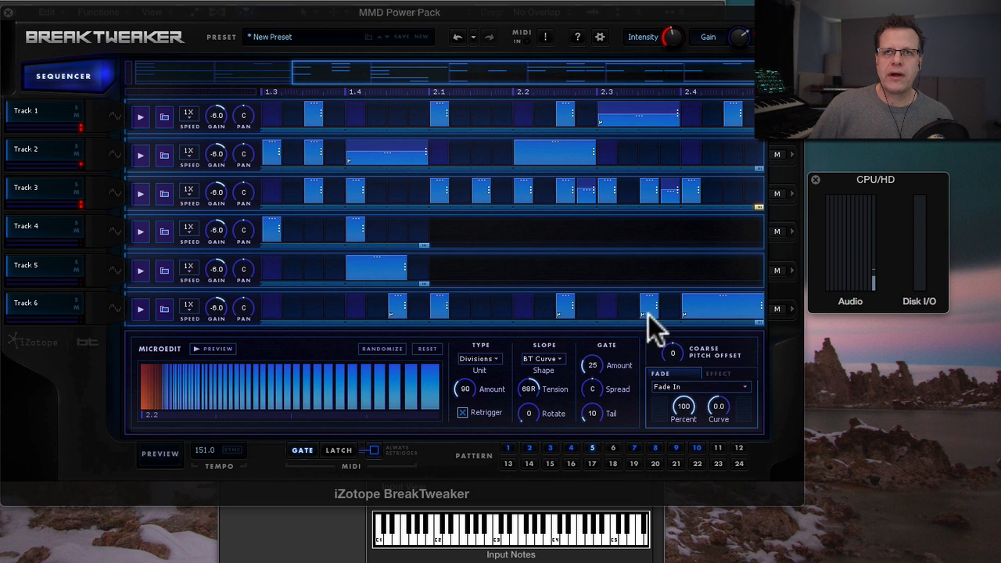
Add a one-beat Track 2 step from 2.3 to 2.4 with 32 MicroEdit divisions and a Fade Out.
click(612, 154)
drag(615, 155, 674, 168)
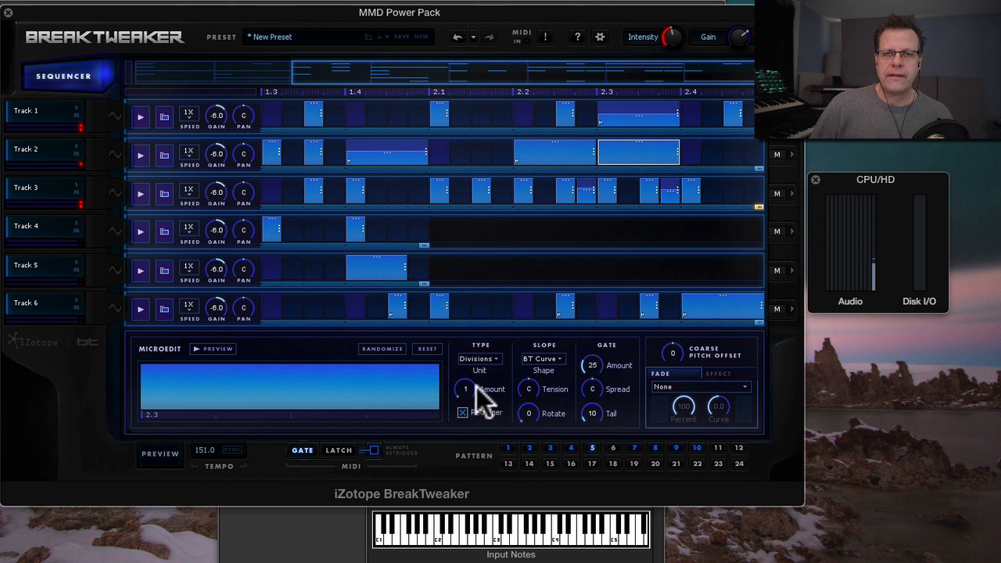
drag(462, 387, 471, 379)
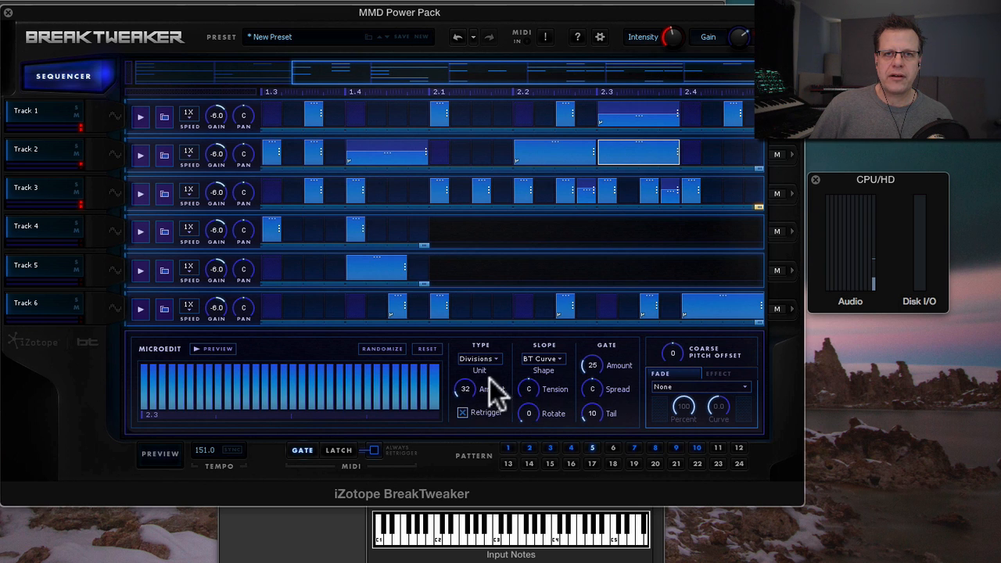
click(682, 387)
click(694, 430)
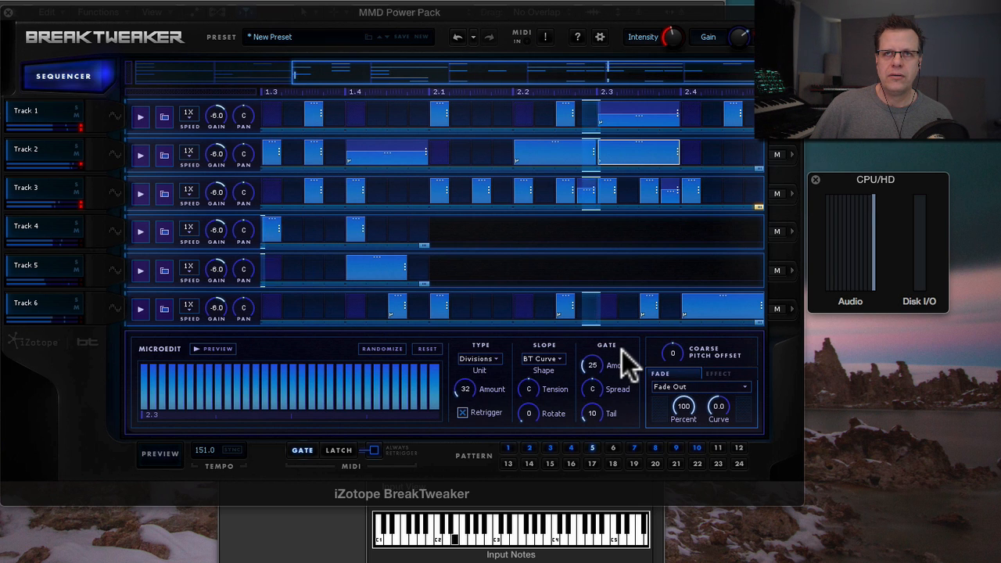
Set the Track 2 step at 2.2 to 47 divisions and add three short steps after 2.4, lowering the first two steps' volume.
click(550, 159)
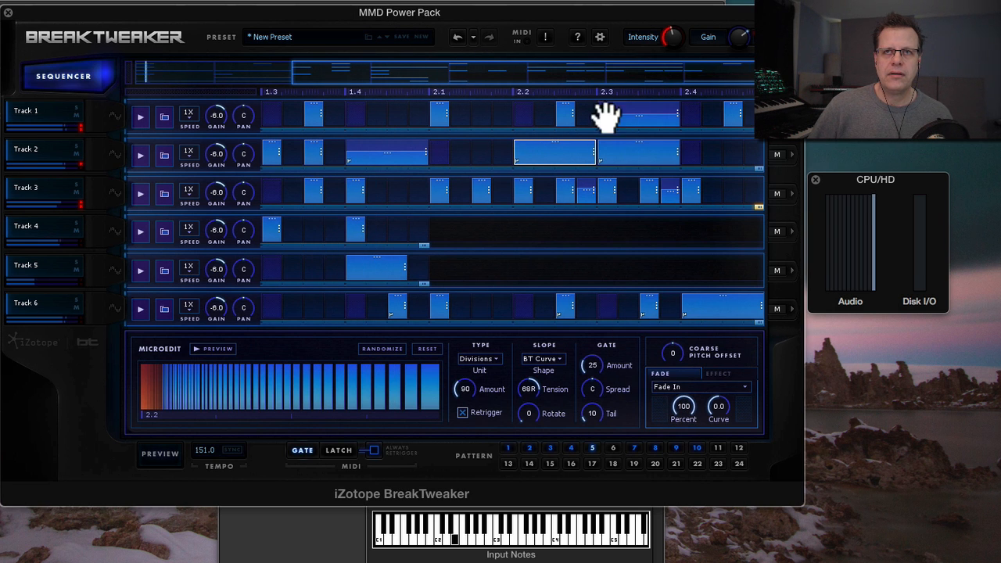
drag(473, 386, 468, 396)
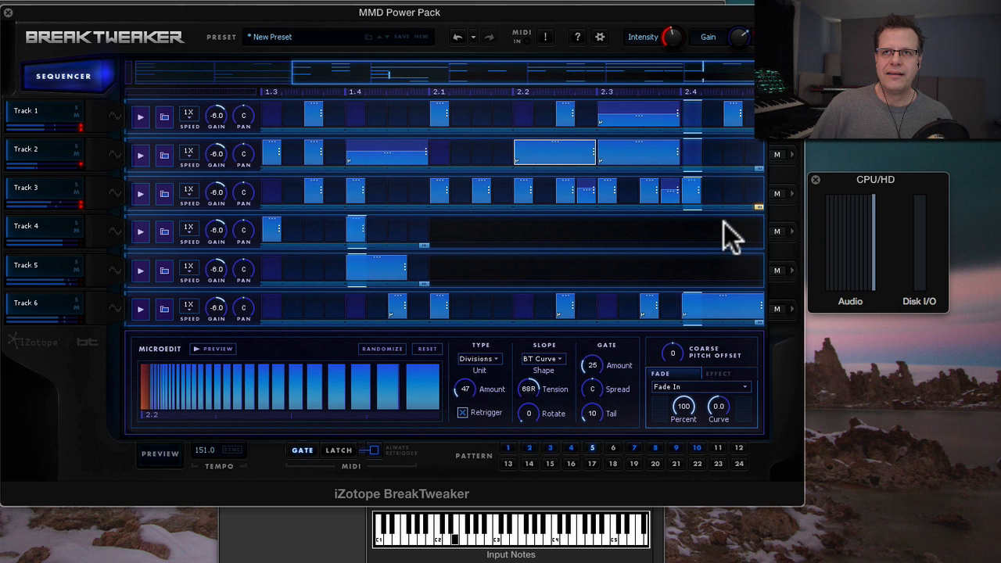
drag(713, 157, 753, 165)
click(714, 147)
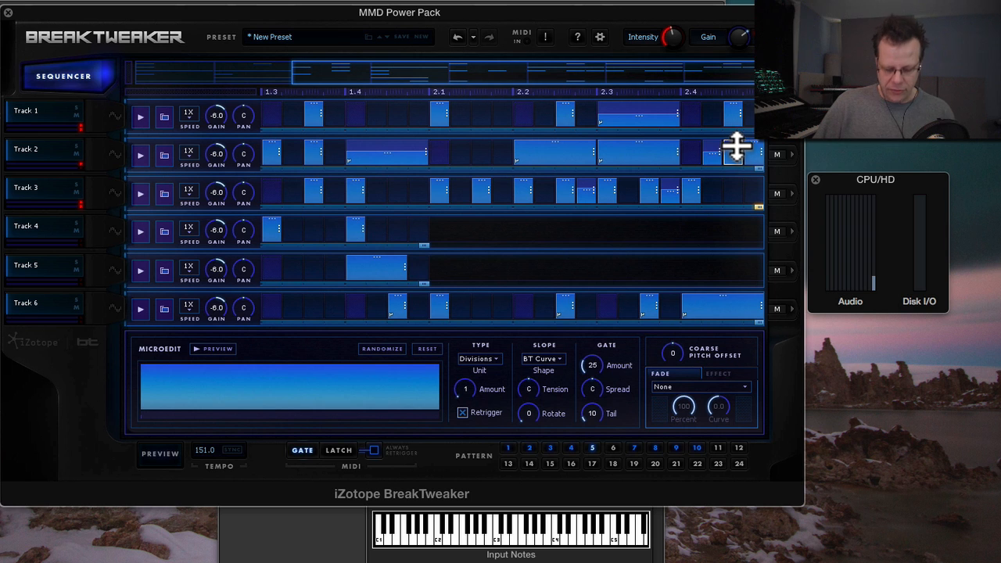
click(733, 150)
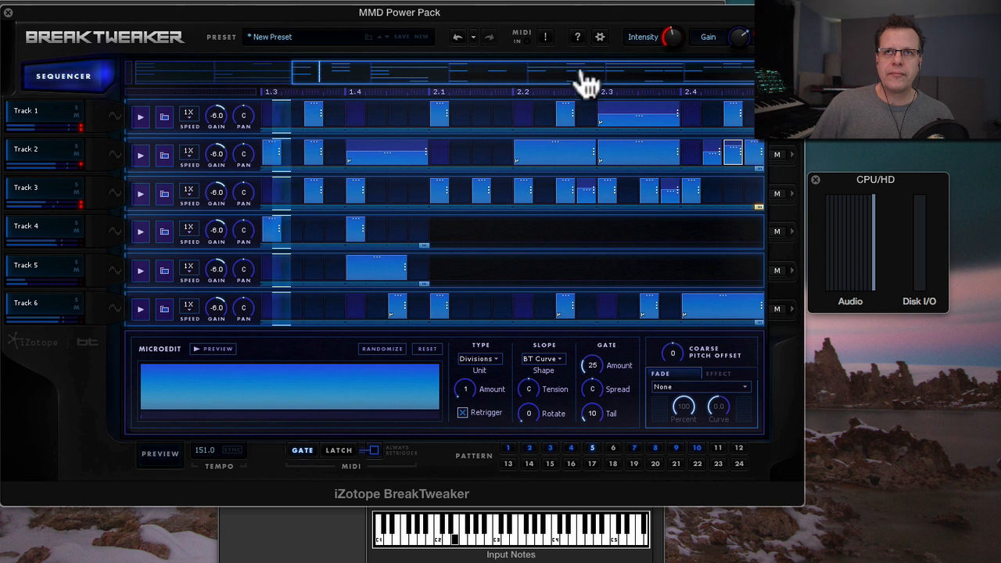
Stretch the Track 1 step at 2.1 to 2.2 and set its MicroEdit to Time, rhythm 32, coarse pitch offset 12.
drag(438, 116, 508, 119)
click(484, 360)
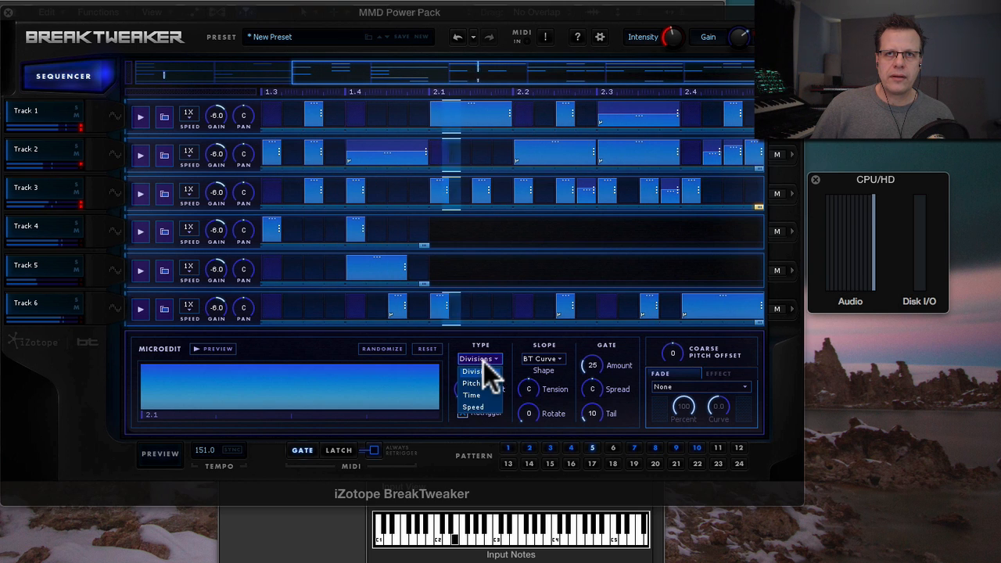
click(486, 391)
drag(486, 392, 477, 375)
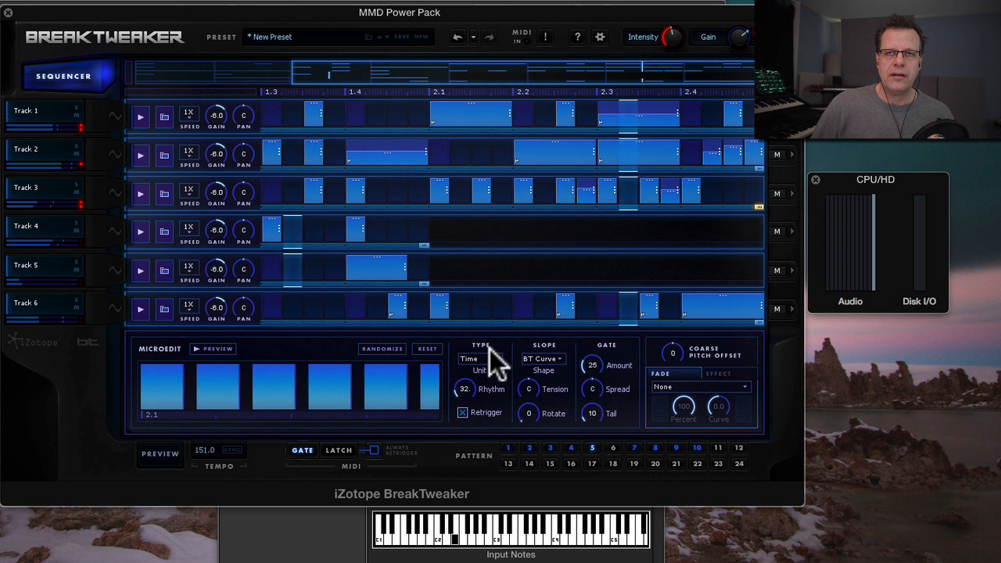
drag(677, 355, 678, 307)
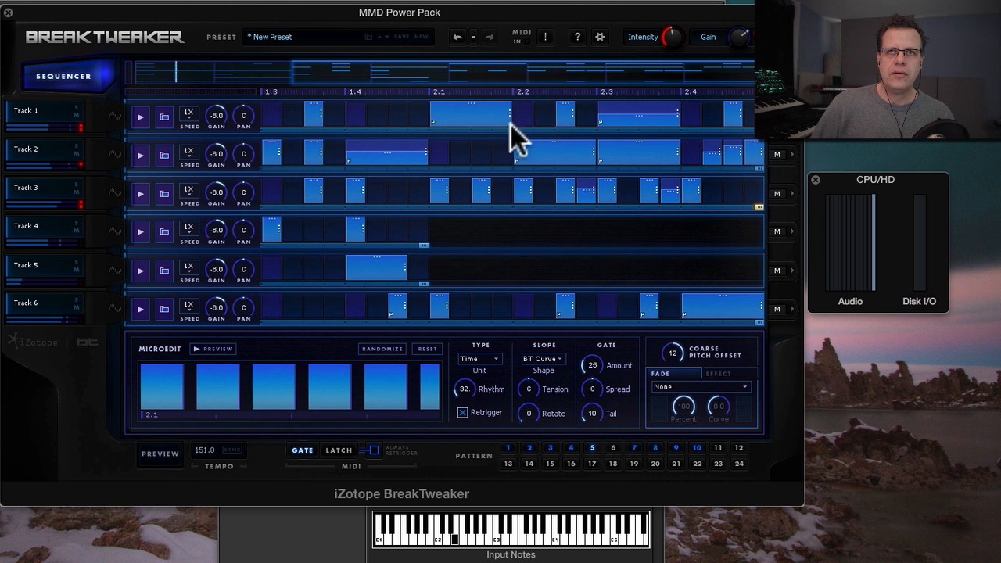
Shorten the Track 1 step at 2.1 to half a beat and paste a copy right after it with coarse pitch offset 5.
drag(509, 116, 470, 117)
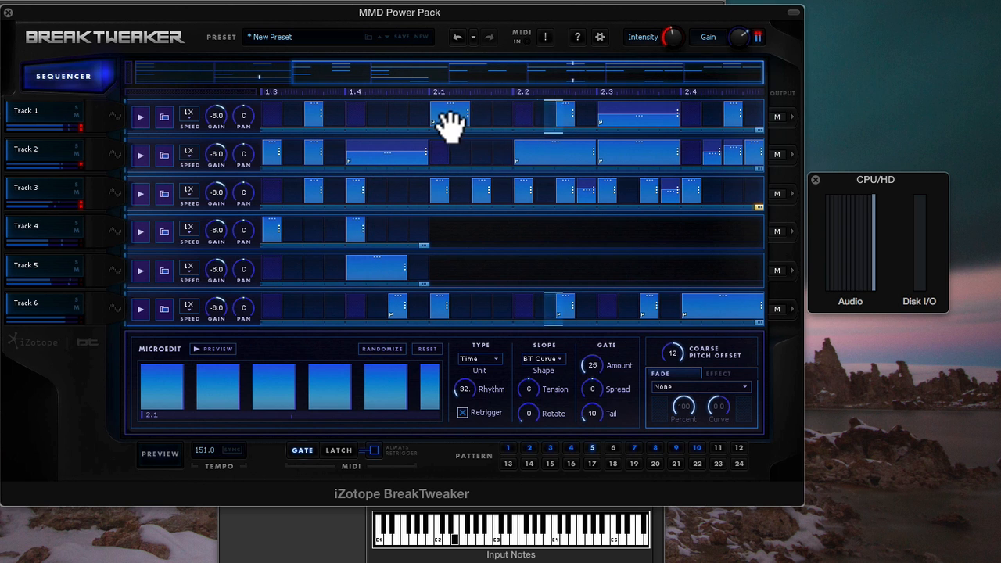
right_click(450, 119)
click(502, 176)
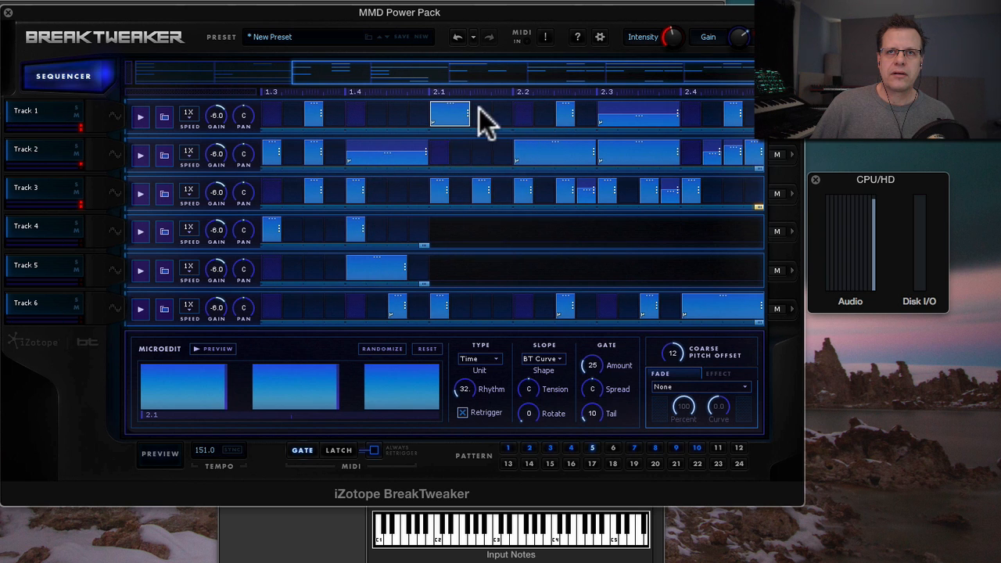
right_click(479, 110)
click(523, 189)
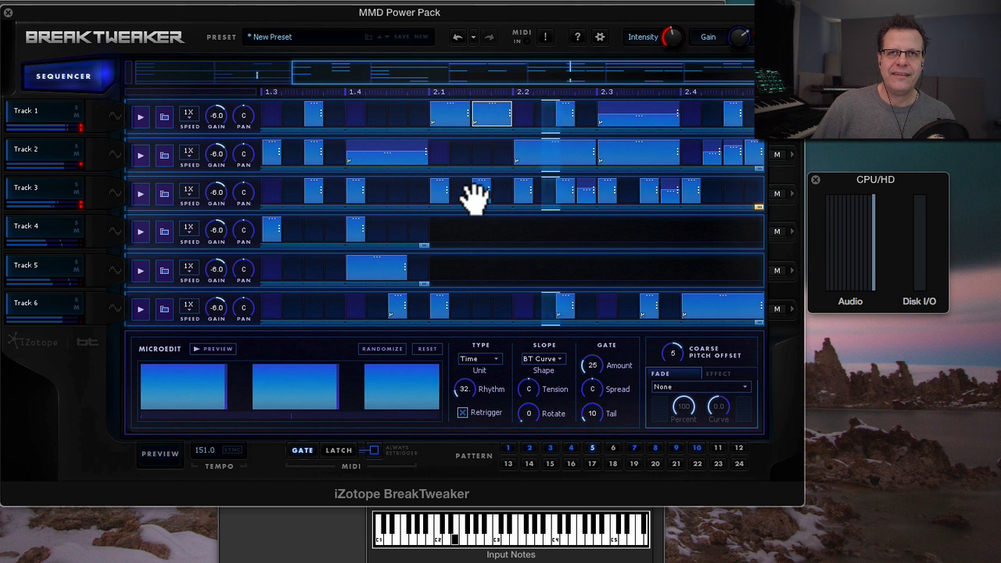
Paste the copied step onto Track 1 at 2.2 with coarse pitch offset -3, and replace the short step halfway to 2.3 with another copy.
right_click(525, 111)
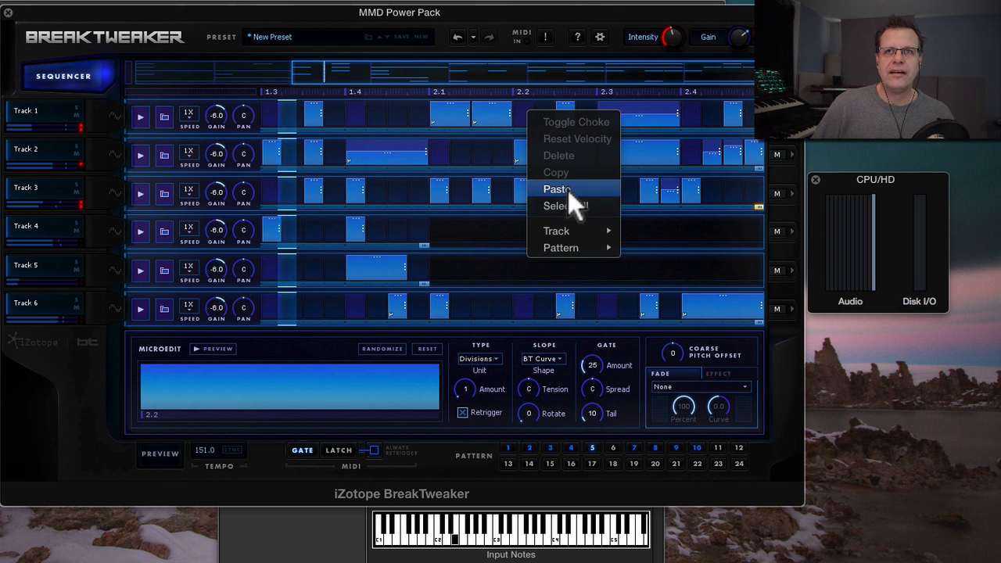
click(570, 194)
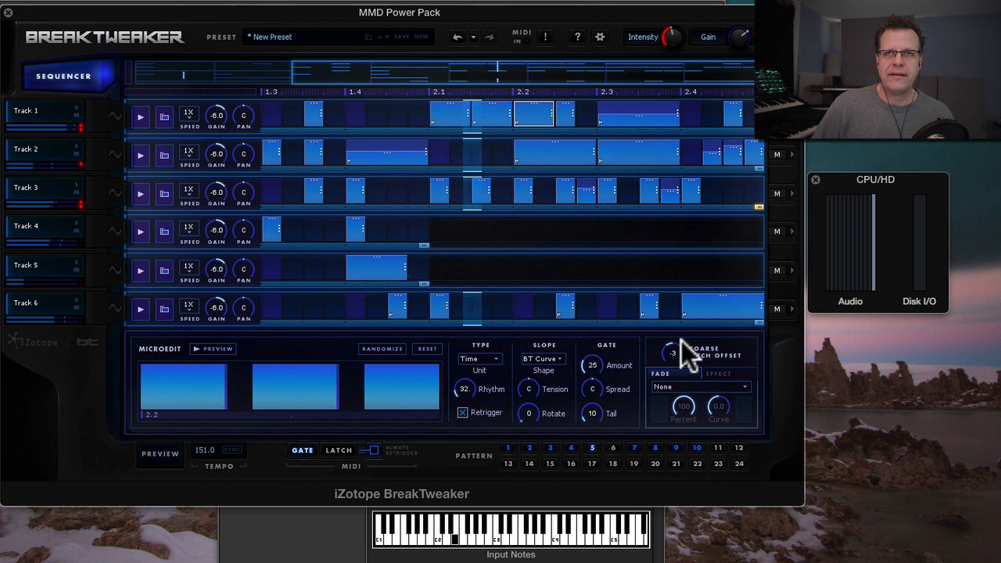
click(569, 116)
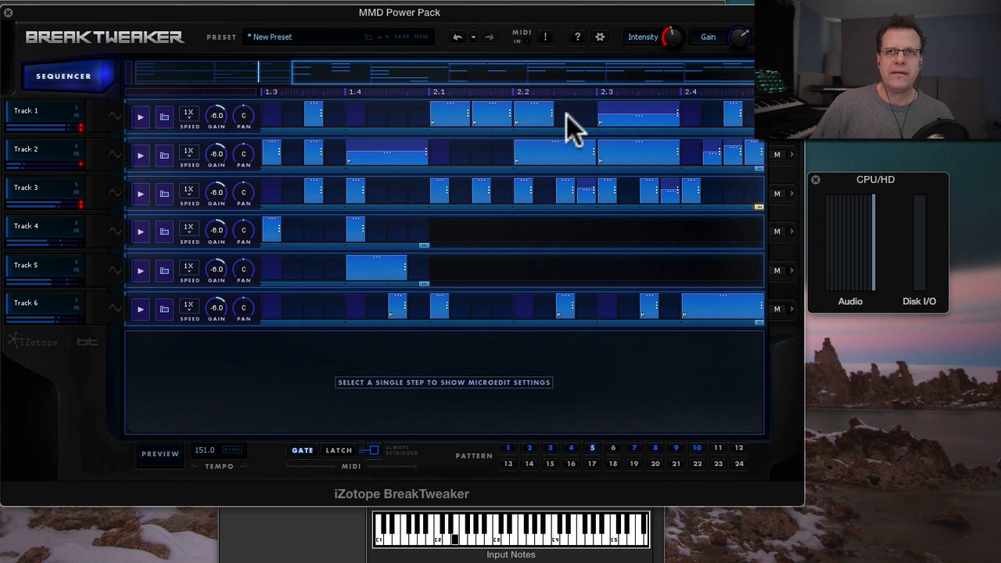
right_click(569, 116)
click(603, 193)
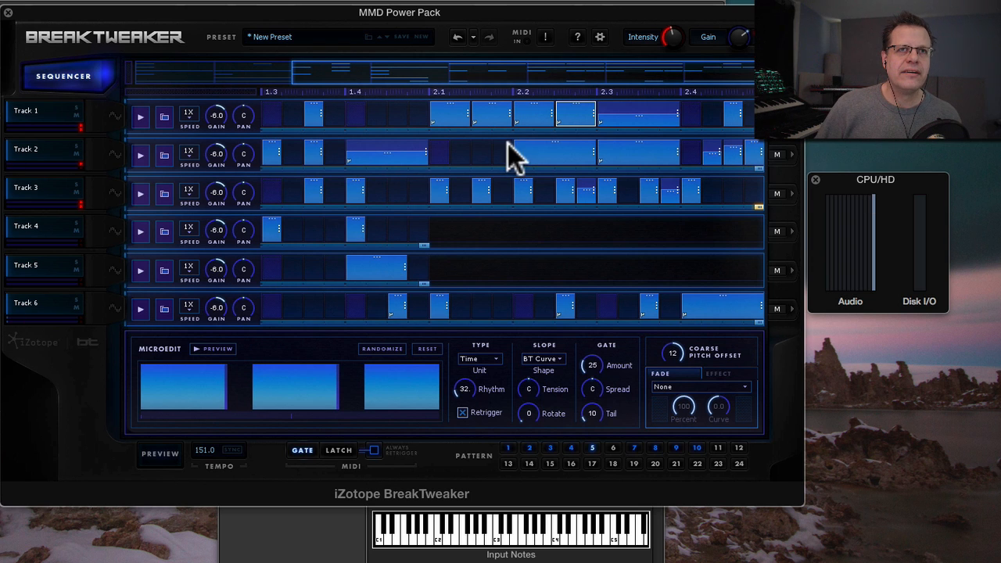
With Tracks 1 and 2 temporarily soloed, set the Track 2 step at 2.2 to 37 divisions, tension 62R and fade curve 0.4.
click(76, 107)
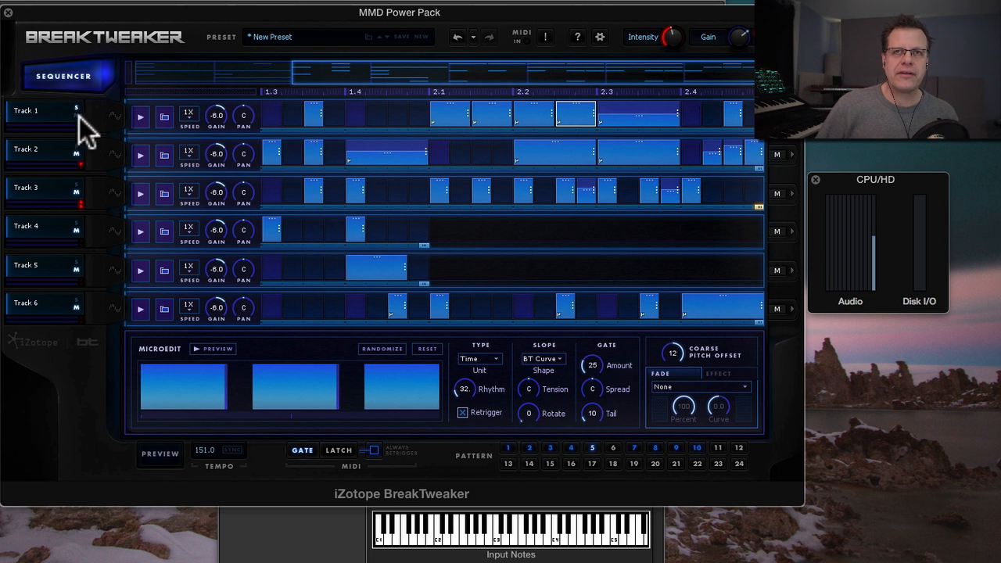
click(76, 146)
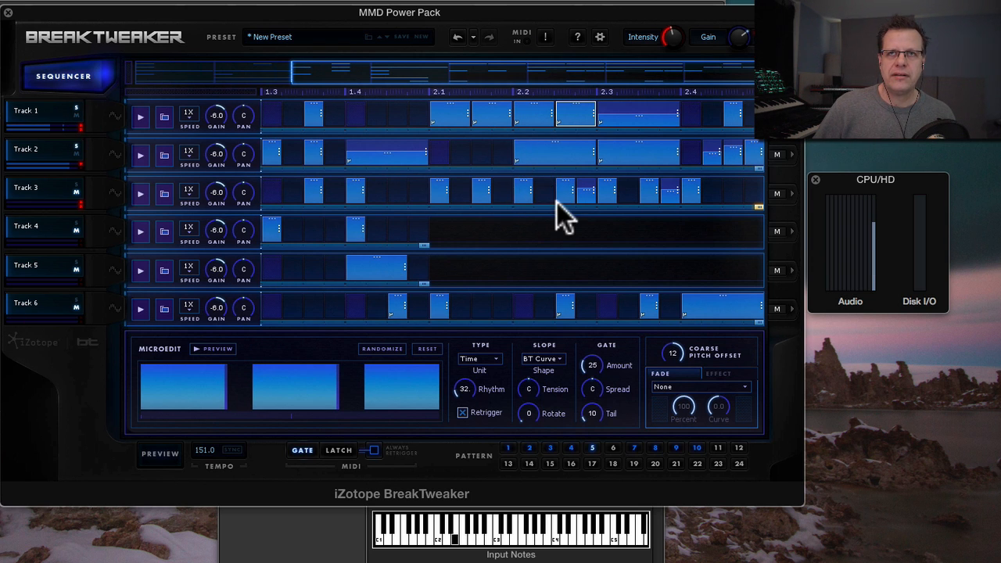
click(552, 160)
drag(467, 390, 466, 392)
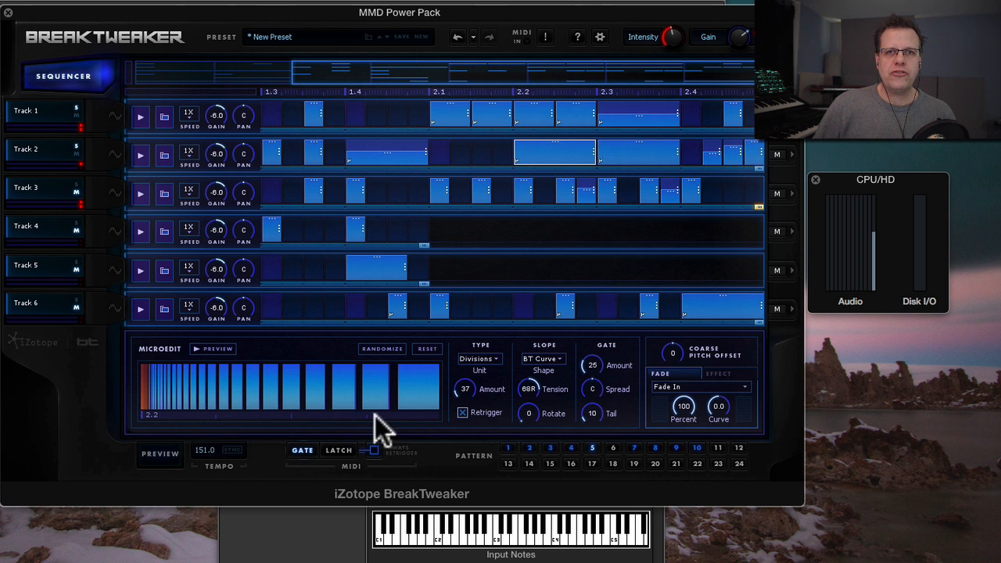
mouse_move(536, 386)
mouse_down()
mouse_move(524, 389)
mouse_move(527, 367)
mouse_move(527, 378)
mouse_up()
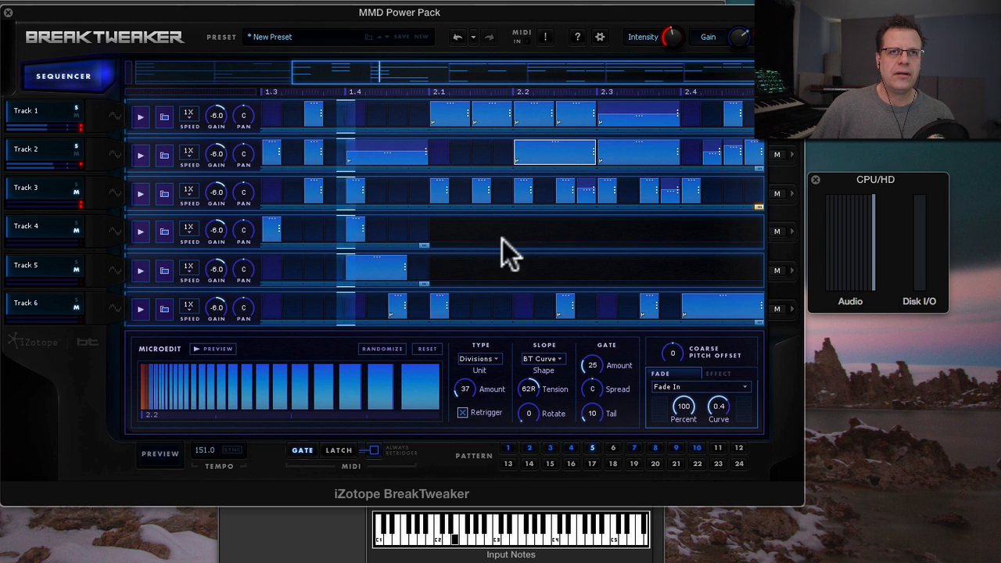
click(76, 147)
click(77, 108)
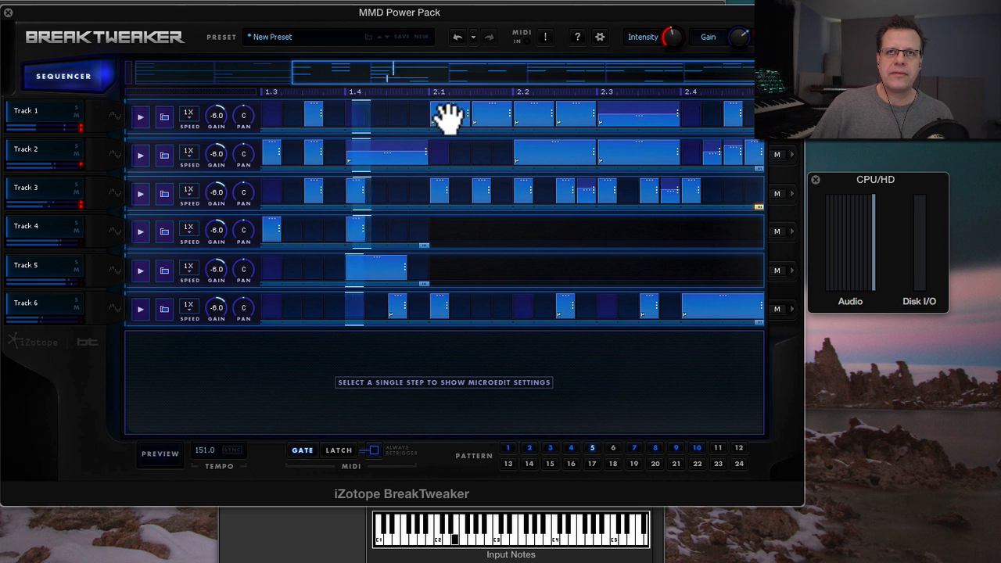
Lower the volume of the four Track 1 steps between 2.1 and 2.3 and raise the volume of the step at 2.3.
click(450, 106)
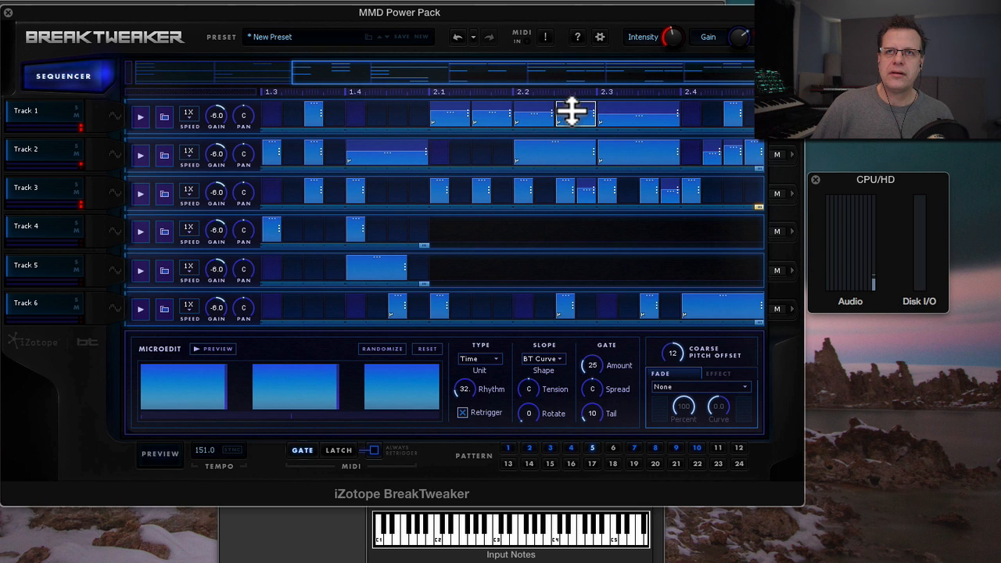
click(622, 116)
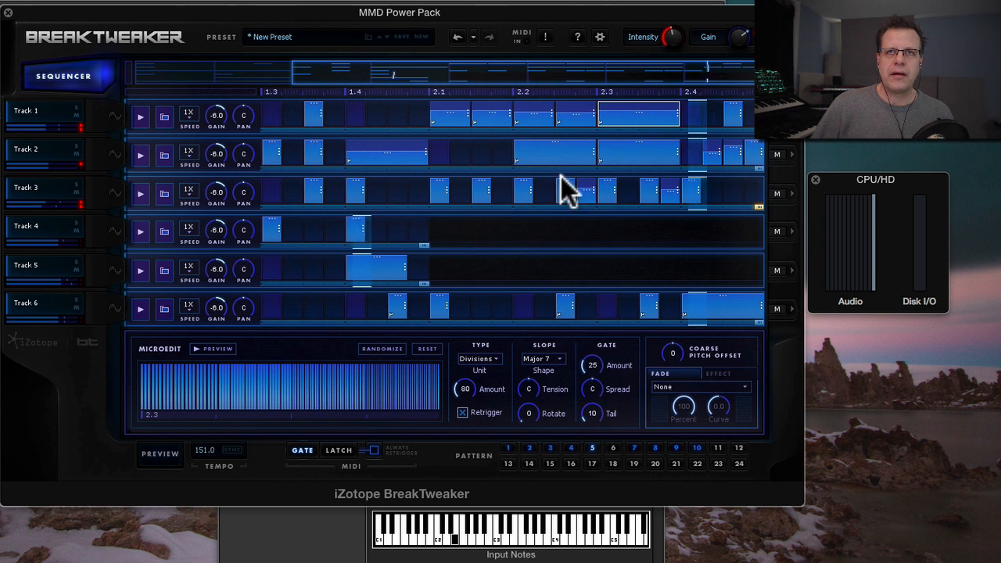
click(493, 114)
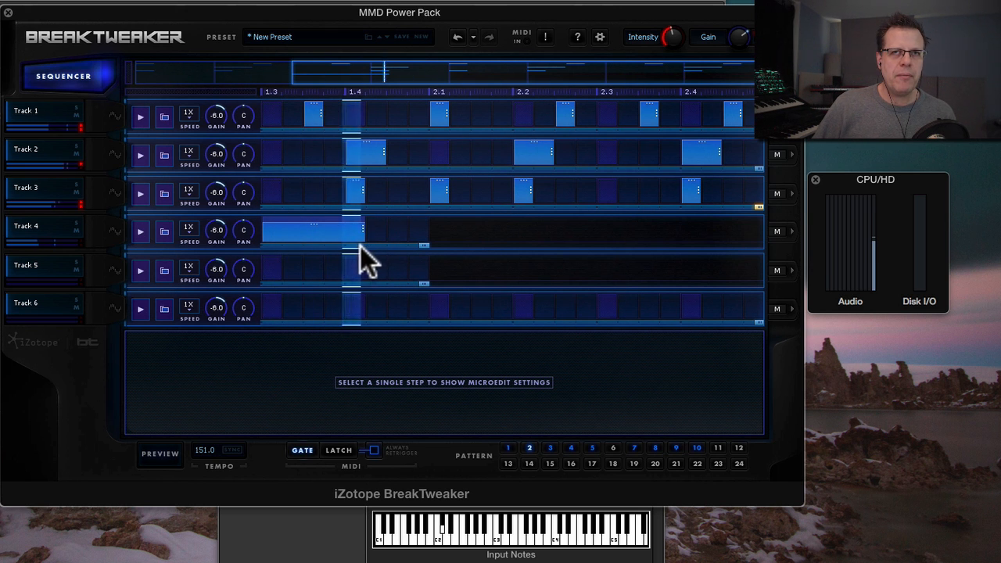
drag(485, 76, 130, 82)
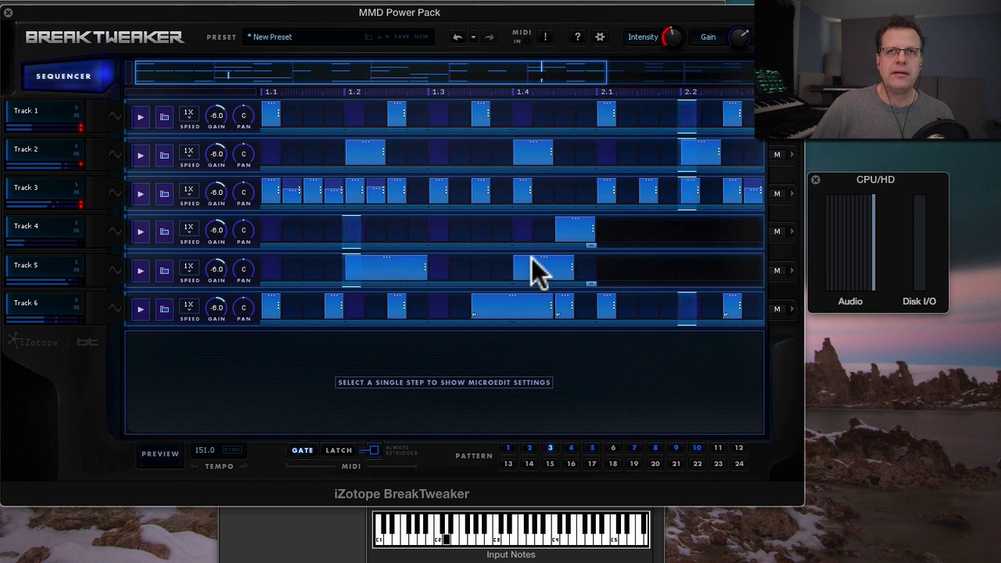
drag(512, 93, 629, 98)
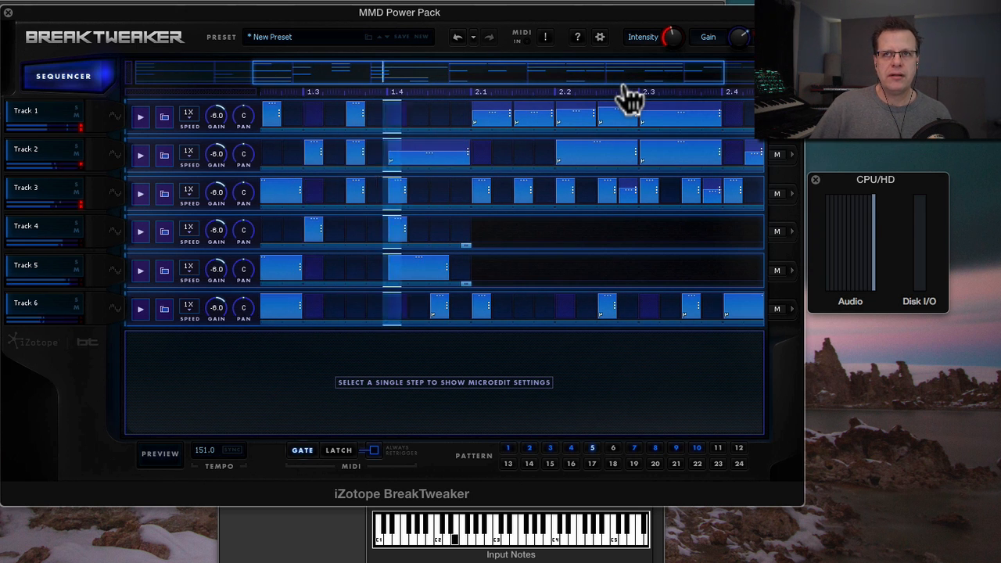
In pattern 6, place Track 1 steps at 1.1, 1.3 and 2.1, off-beat Track 2 steps through bar 1, and Track 3 steps at 1.2 and 1.4.
drag(633, 98, 698, 104)
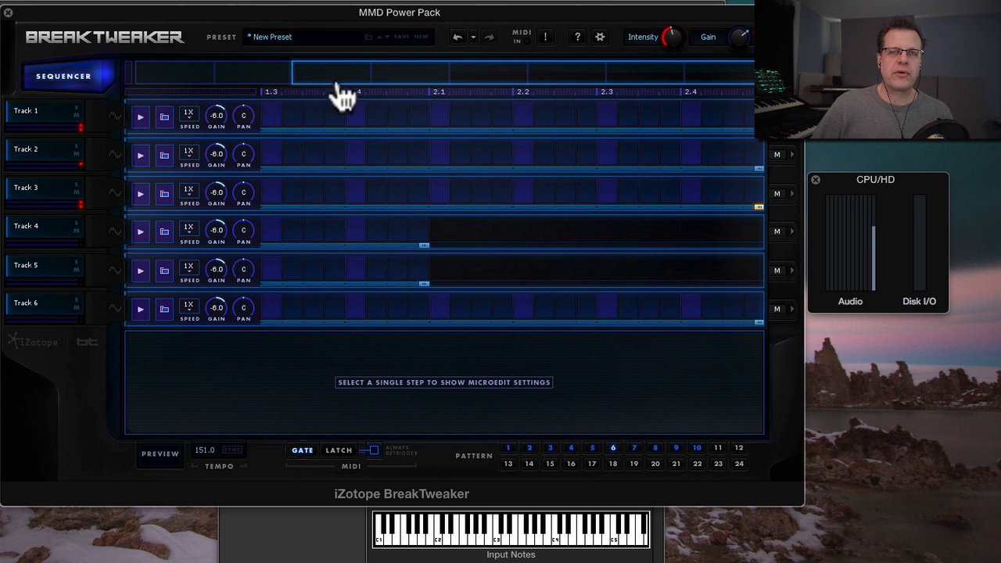
drag(342, 98, 22, 76)
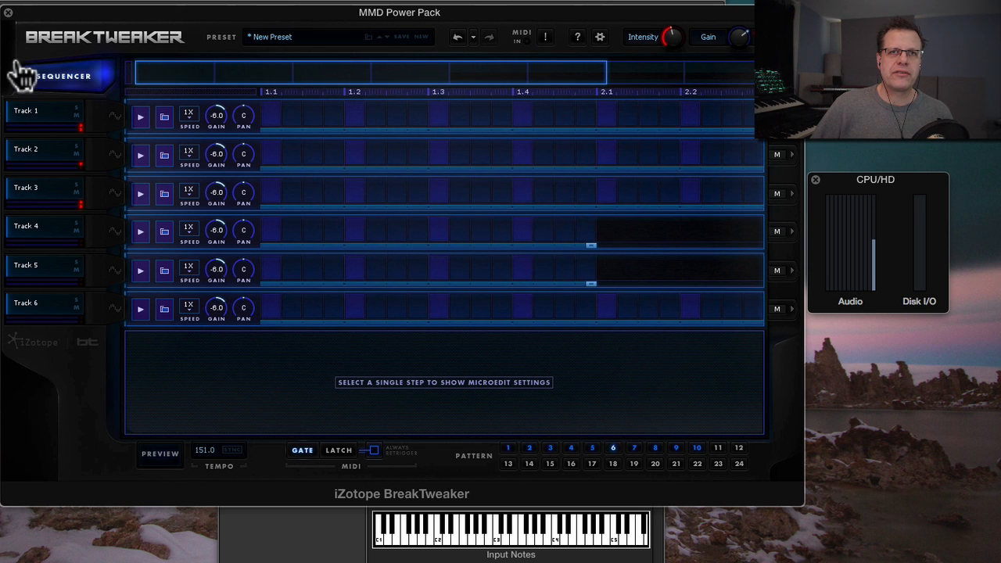
click(271, 115)
click(313, 152)
click(355, 191)
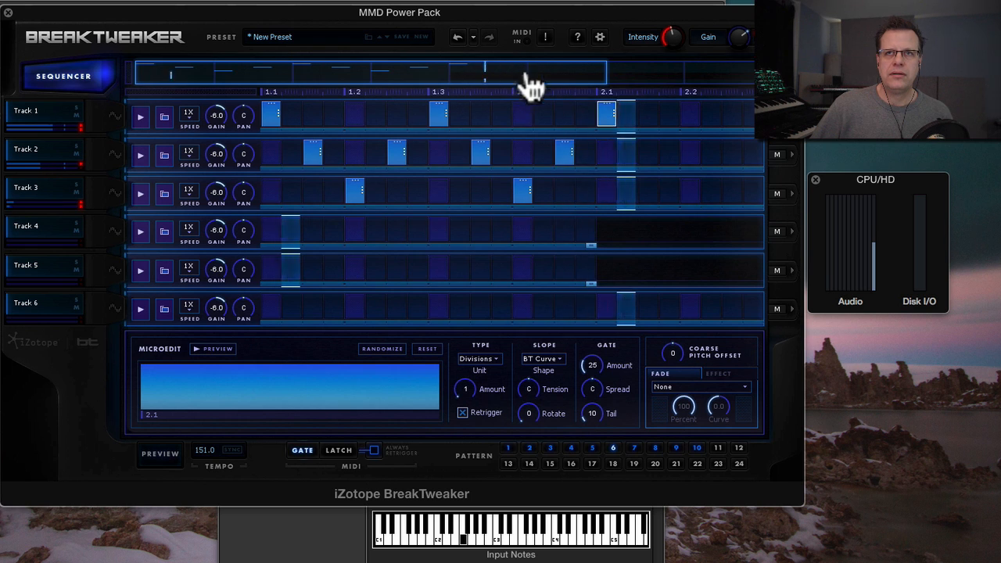
Continue Track 1 with half-beat steps after 2.1, and give a two-beat Track 2 step at 2.3 the Time unit with rhythm 32.
drag(510, 71, 688, 77)
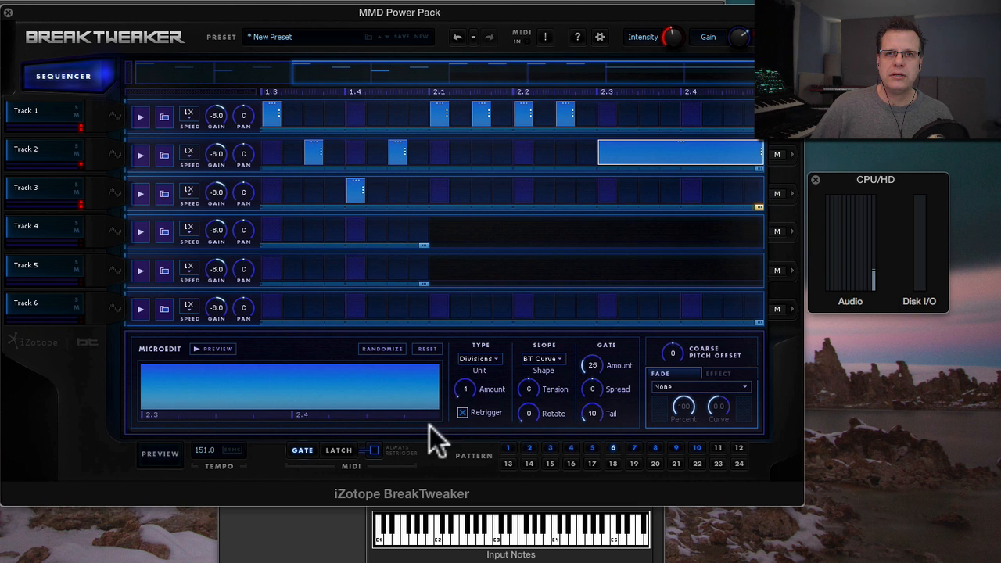
drag(467, 387, 475, 369)
click(476, 358)
click(490, 391)
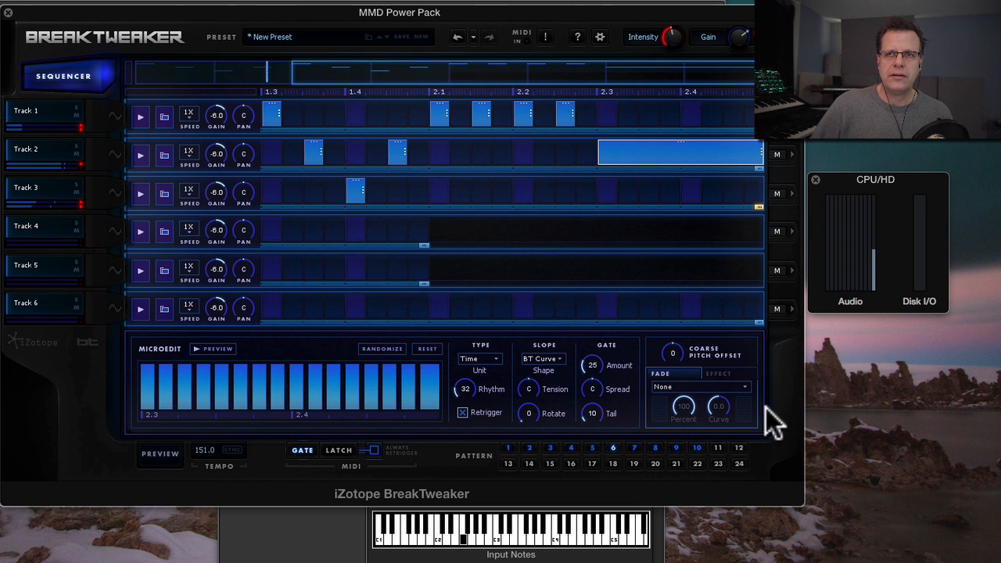
Apply a 100 percent Fade In with curve 0.6 to the Track 2 step at 2.3 and set its gate amount to 0.
click(709, 389)
click(708, 414)
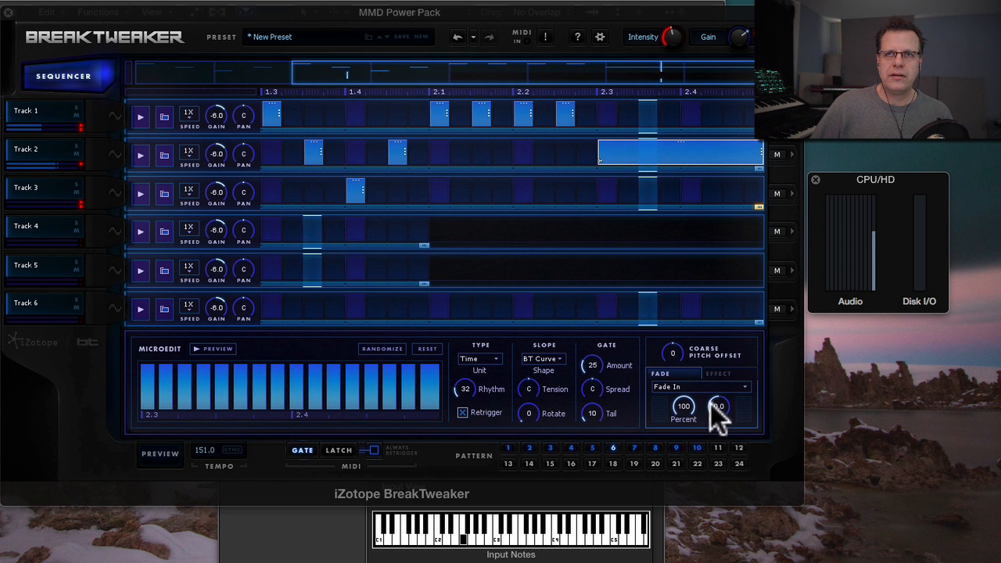
drag(586, 368, 640, 406)
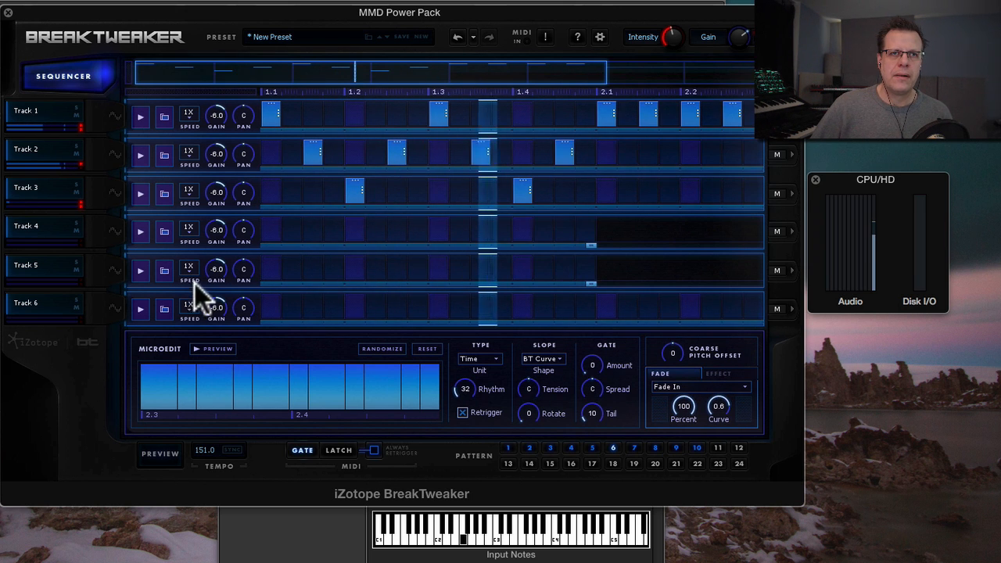
Add Track 3 steps at 1.1 and halfway to 1.2, removing the two trial steps at the same positions on Track 4.
click(271, 229)
click(313, 230)
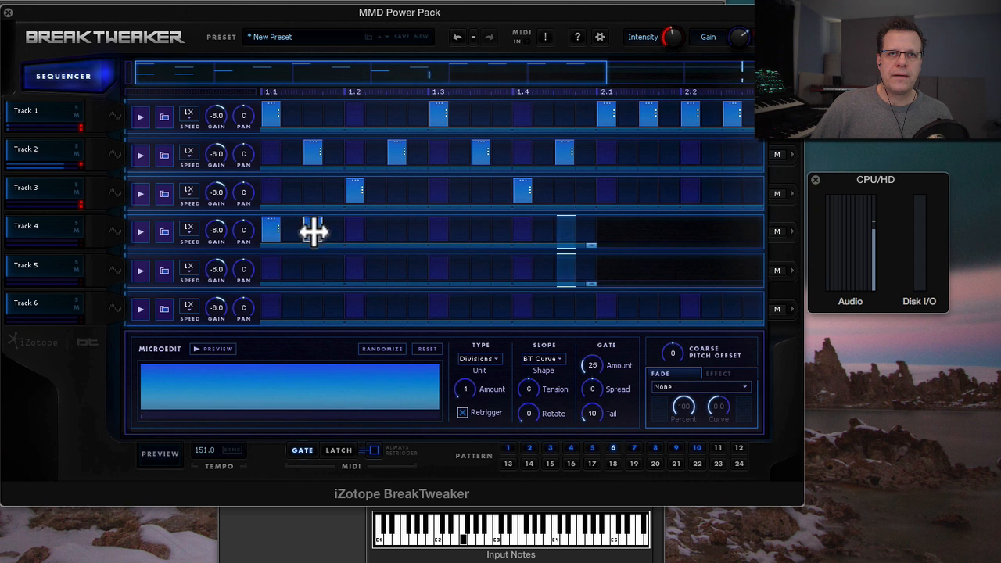
click(276, 233)
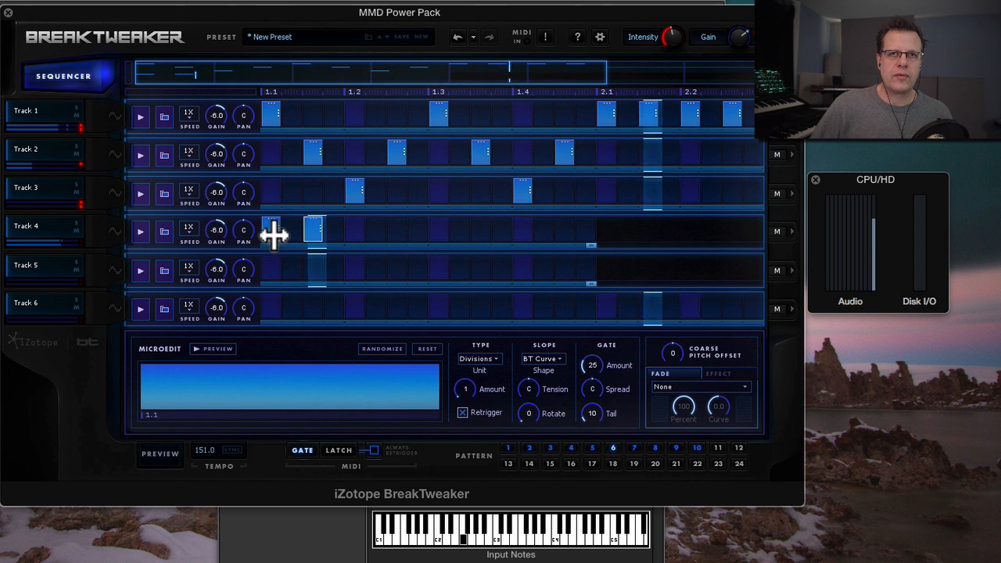
click(270, 190)
click(314, 192)
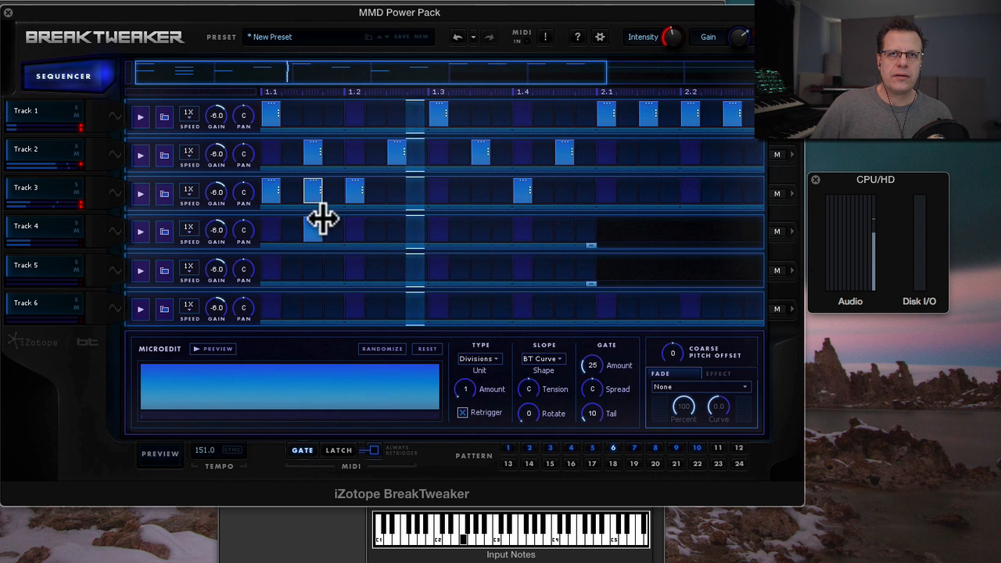
click(316, 226)
Add Track 4 steps on and halfway through beats 1.2 and 1.4, and Track 3 steps at 1.3 and half and three-quarters through that beat.
click(352, 227)
click(395, 226)
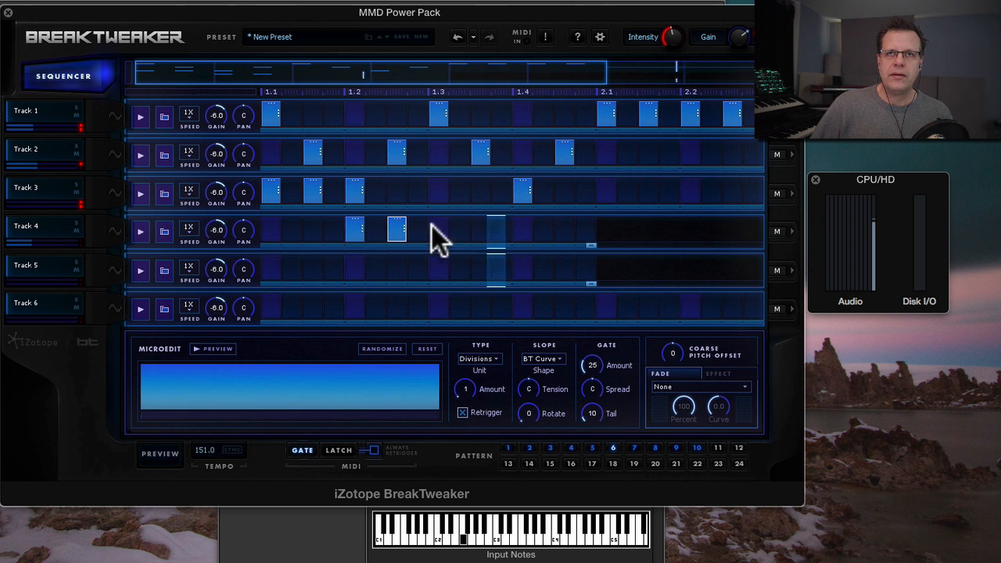
click(438, 190)
click(501, 190)
click(480, 190)
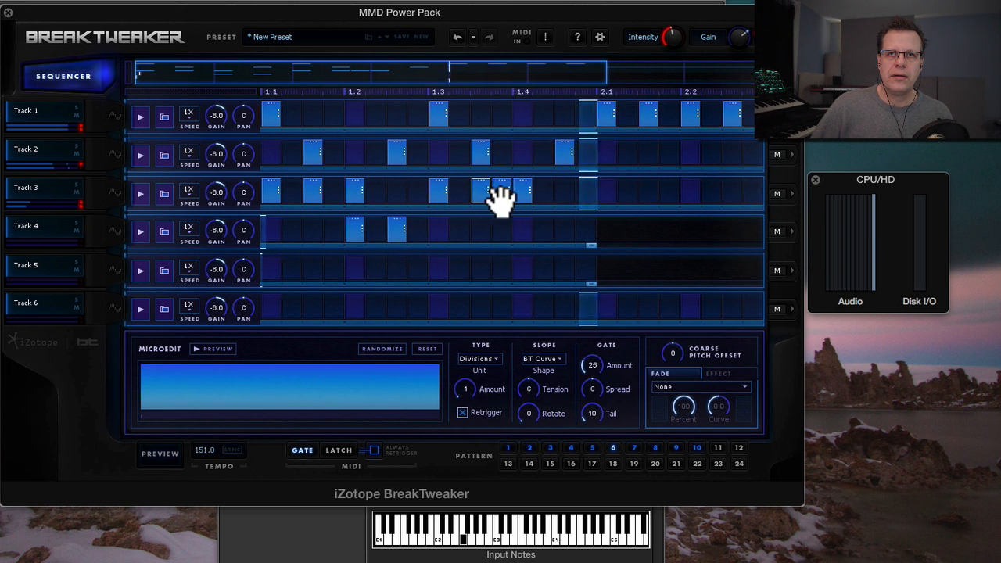
click(523, 229)
click(565, 229)
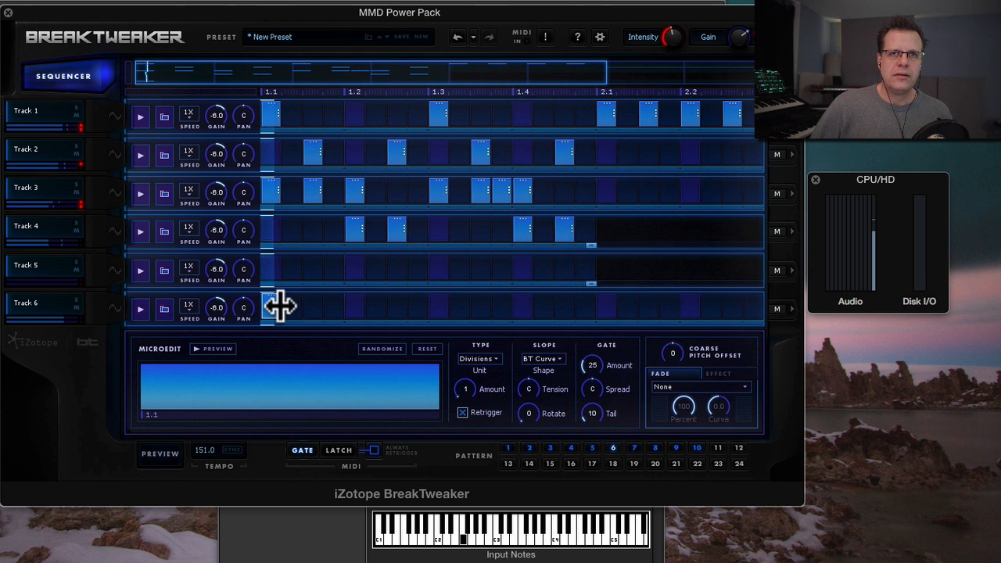
Stretch the Track 6 step at 1.1 across all of bar 1, with 90 divisions and the Eye Spy slope shape.
drag(277, 305, 590, 307)
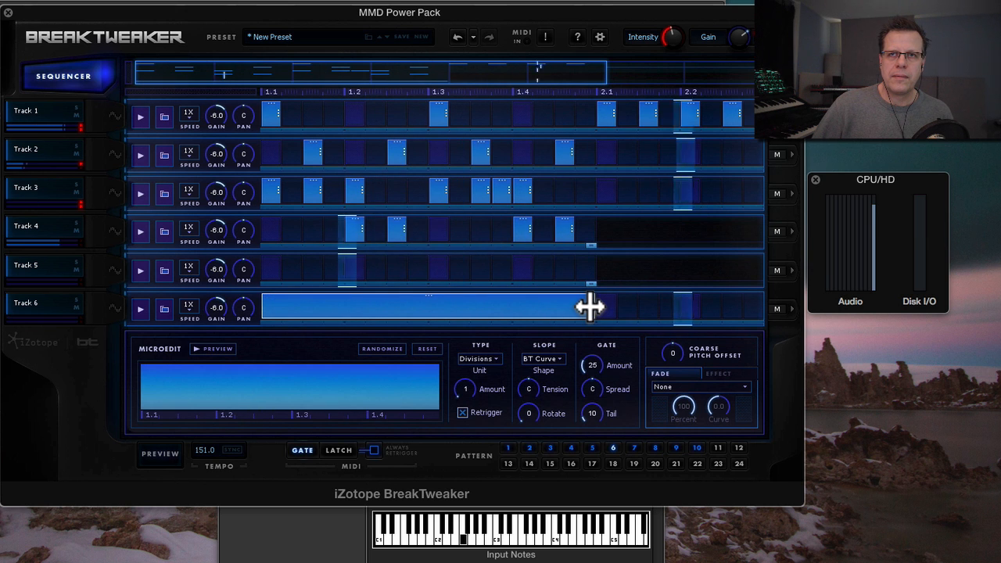
drag(468, 384, 545, 356)
click(545, 359)
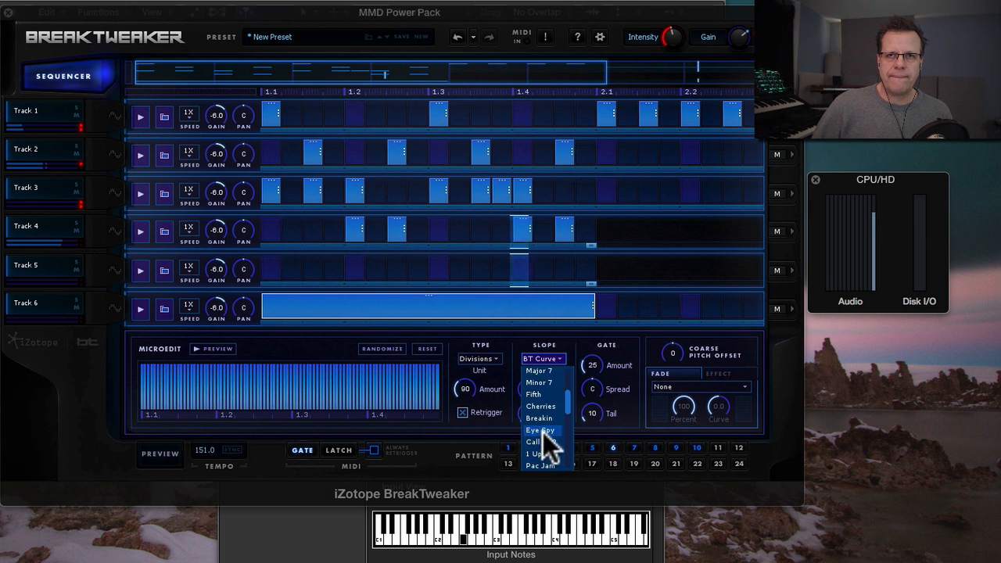
click(543, 431)
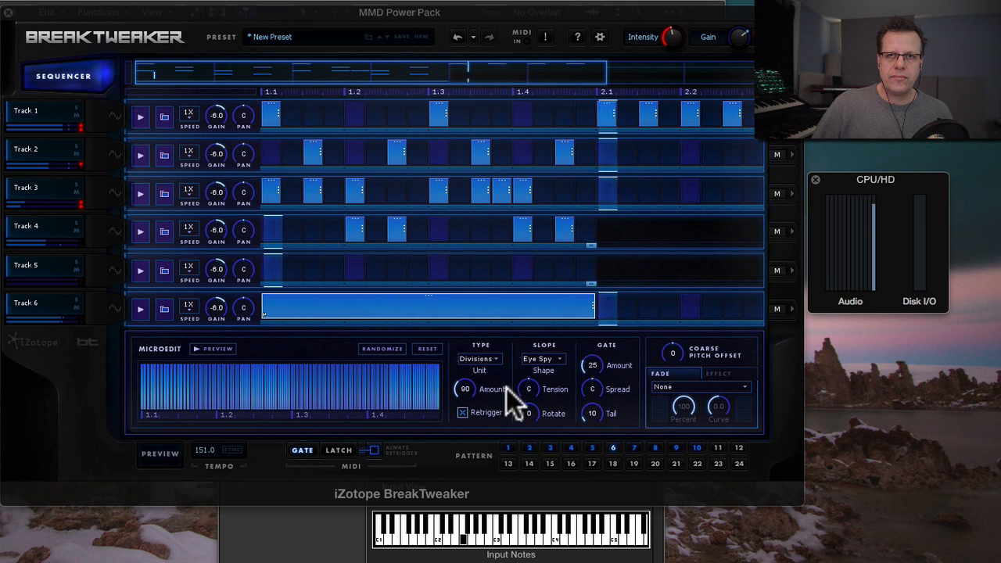
Set the long Track 6 step to 197 divisions and change its slope shape to 1 Up.
drag(476, 388, 472, 357)
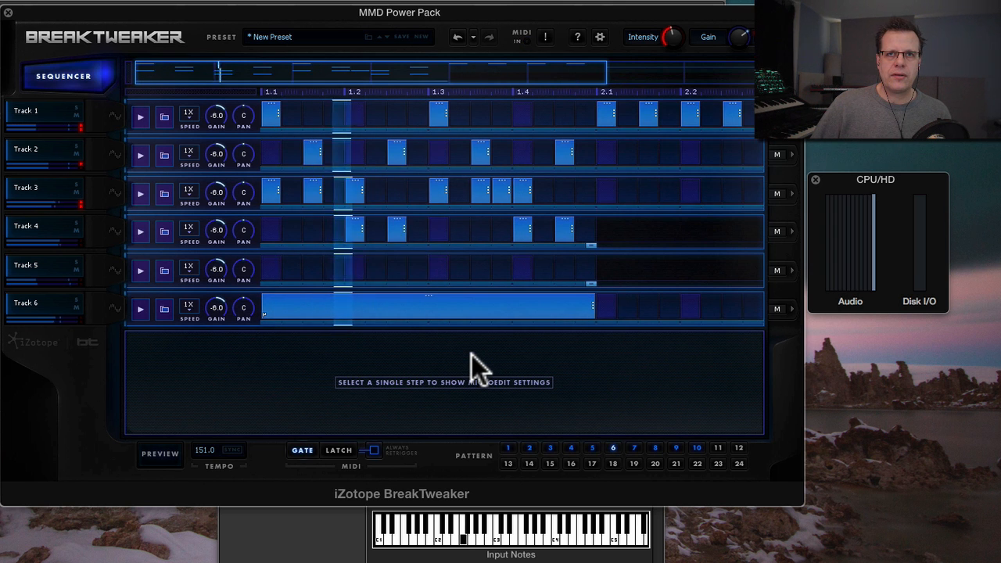
click(442, 318)
drag(471, 386, 473, 388)
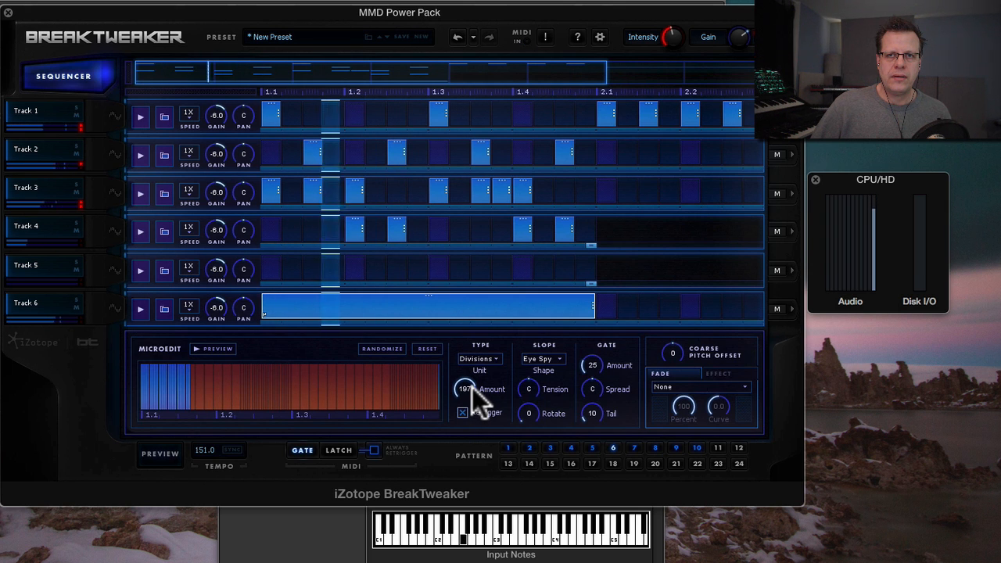
click(556, 359)
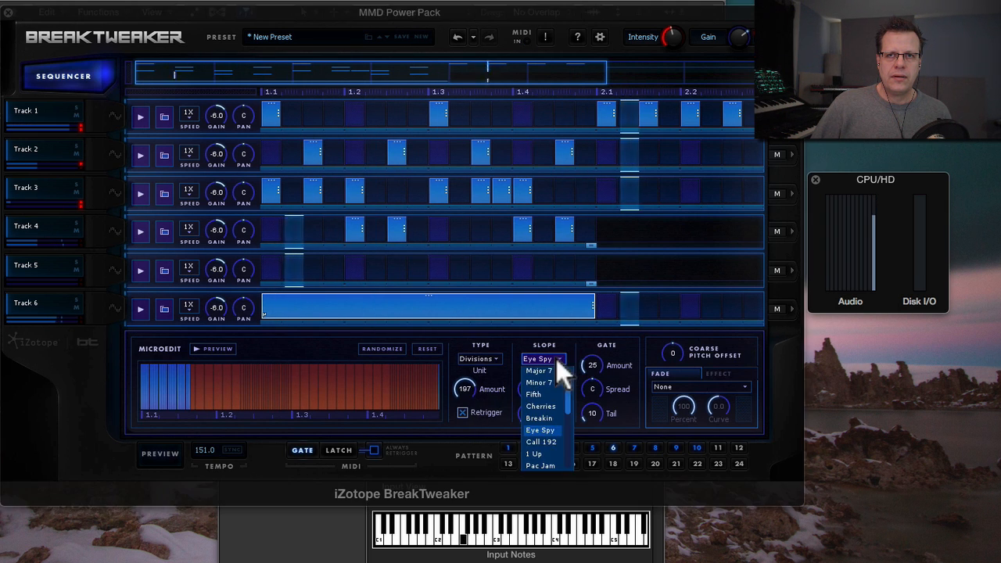
click(546, 454)
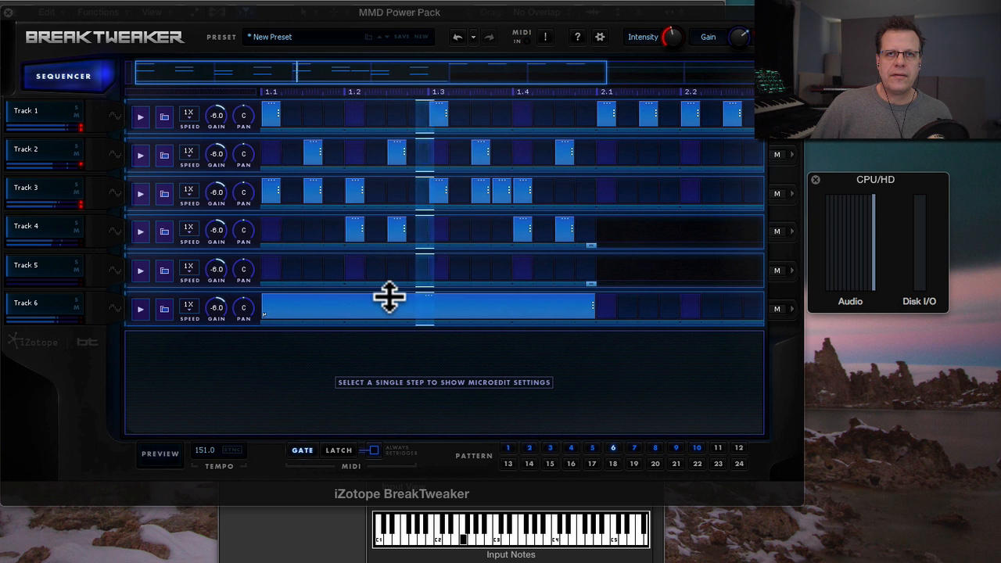
Apply a Fade In to the long Track 6 step and adjust the fade curve.
click(389, 296)
click(683, 388)
click(685, 408)
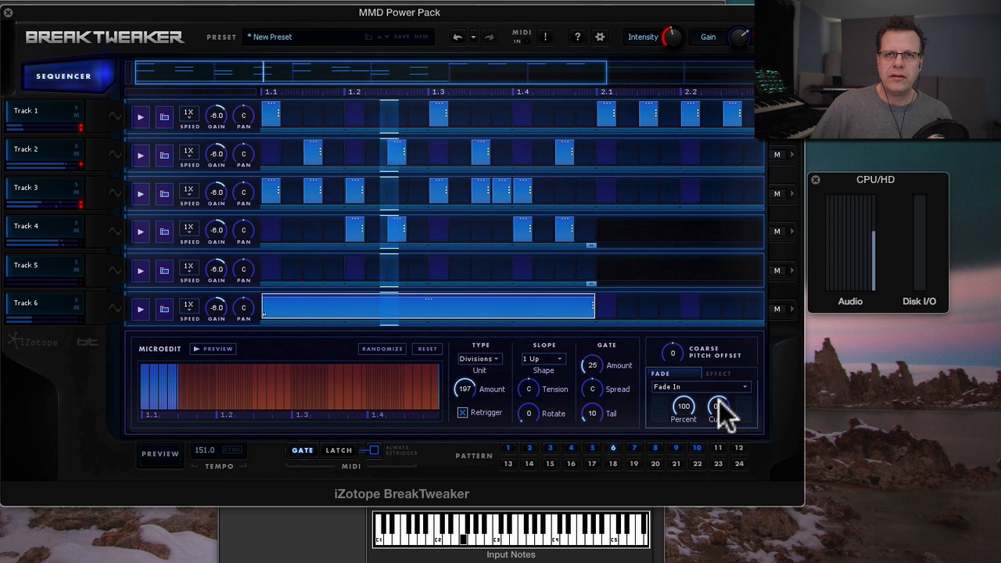
drag(719, 420, 719, 430)
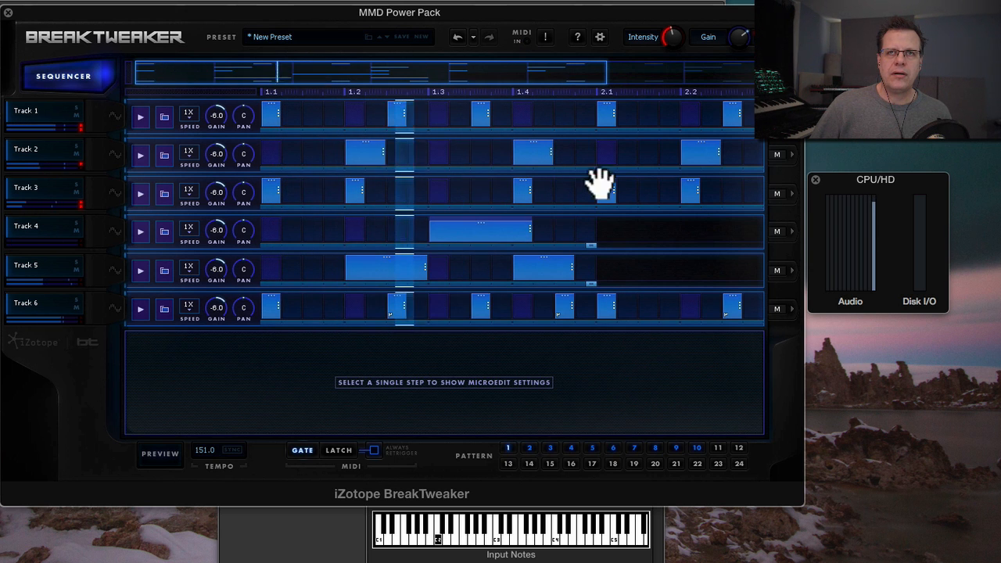
In pattern 6, add Track 2 steps at 1.1, 1.2 and just before 1.2, and lower the volume of the three steps leading into and on 1.2.
drag(469, 62, 749, 108)
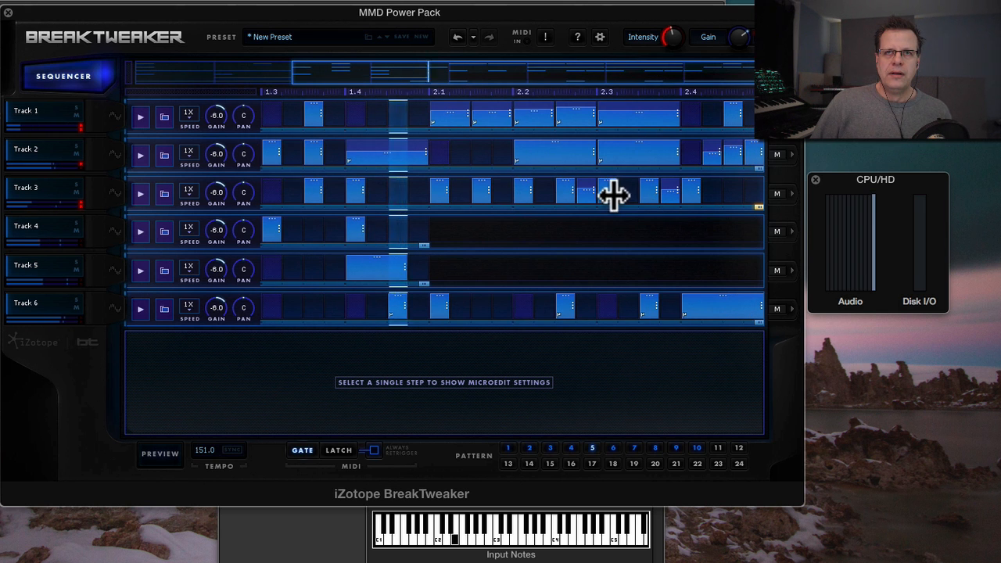
drag(469, 85, 156, 56)
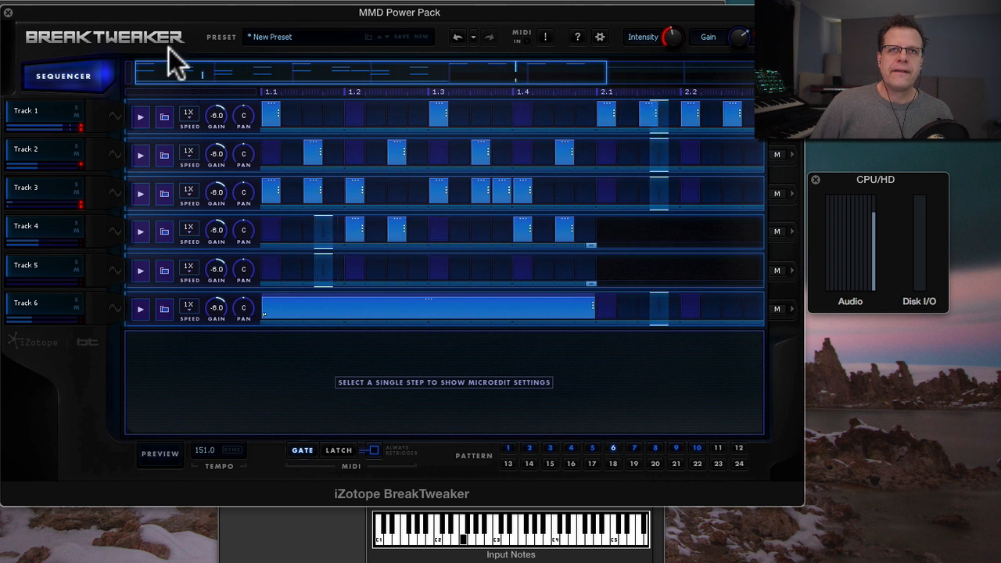
click(271, 153)
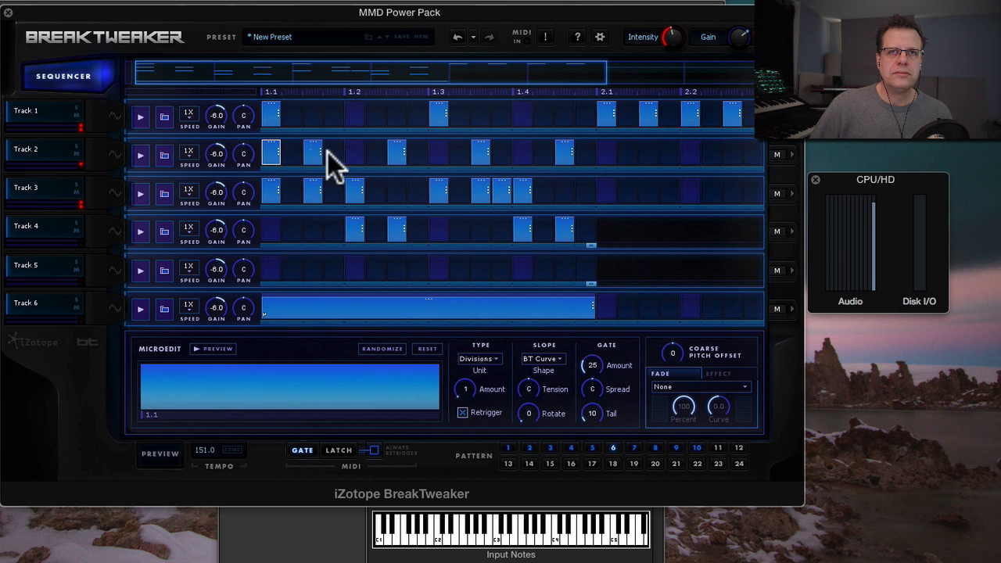
click(334, 155)
click(354, 150)
click(317, 144)
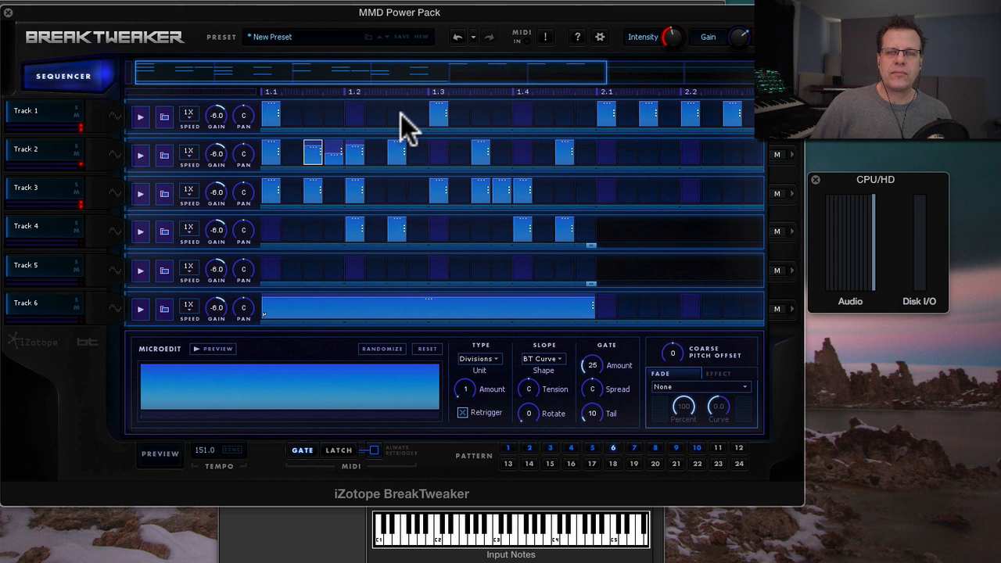
Delete the Track 2 step between 1.3 and 1.4, and lengthen the Track 1 step at 1.3 to one beat with 3 divisions.
click(477, 155)
click(447, 116)
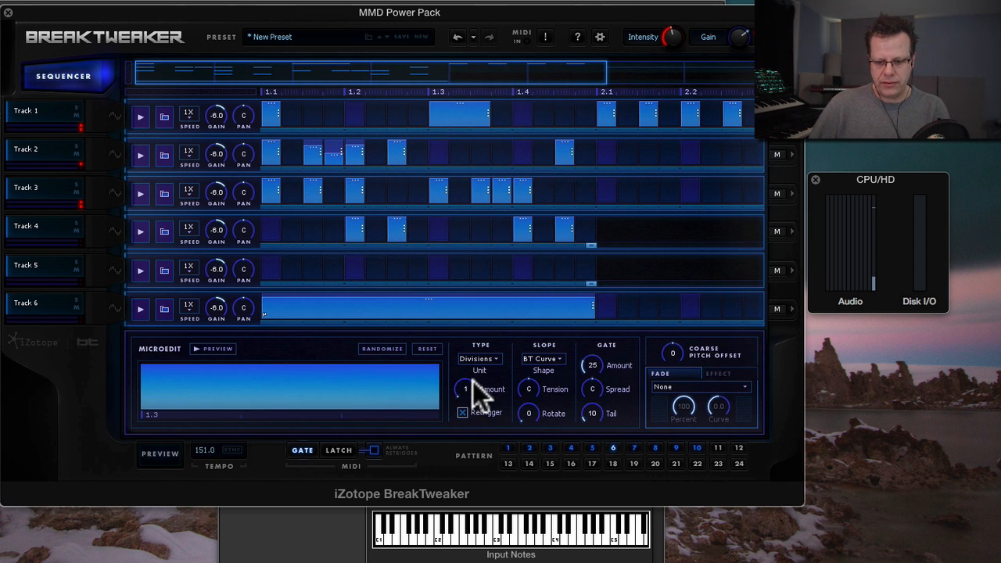
drag(472, 381, 472, 377)
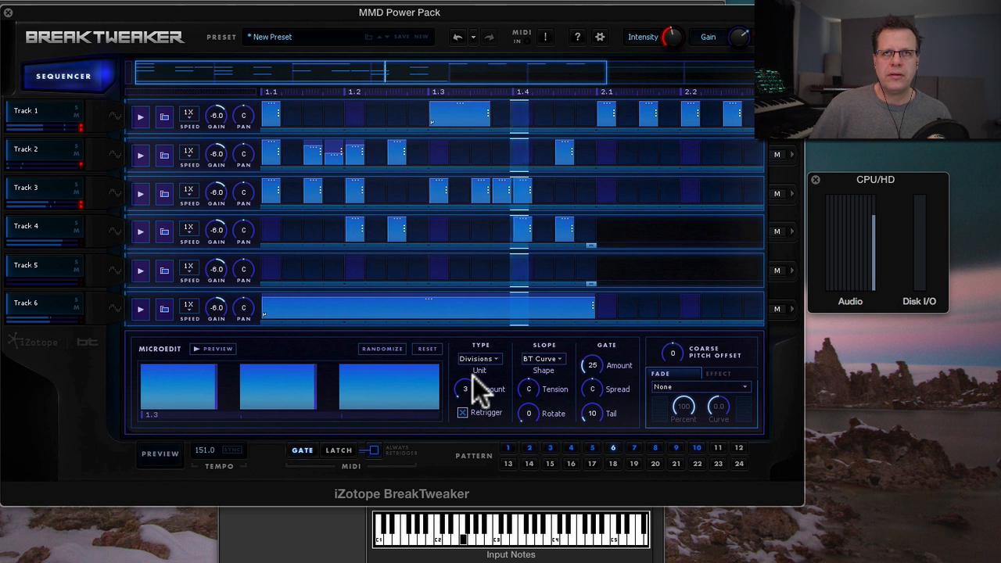
drag(498, 117, 510, 119)
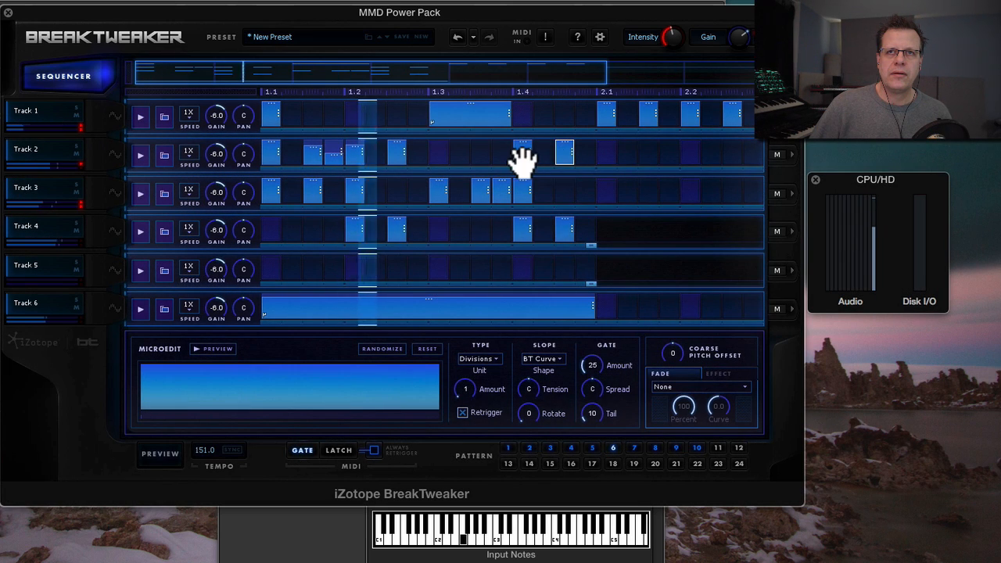
Delete the Track 2 step halfway between 1.4 and 2.1, and lengthen the step at 1.4 to about 1.75 beats.
double_click(567, 162)
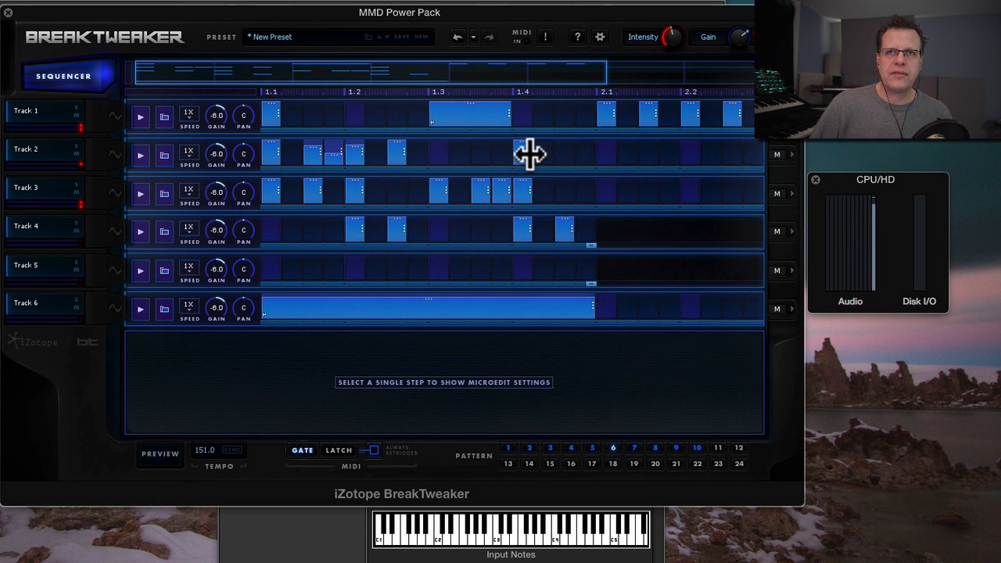
drag(530, 154, 592, 160)
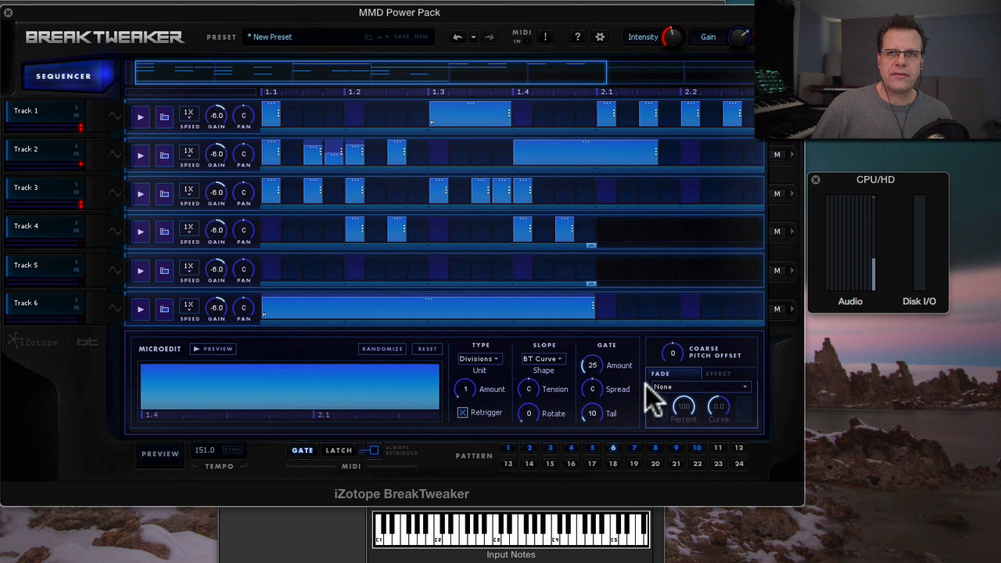
Apply the Digital effect with tone 40 to the Track 2 step at 1.4, adjusting its amount, and extend the step to two beats.
click(703, 387)
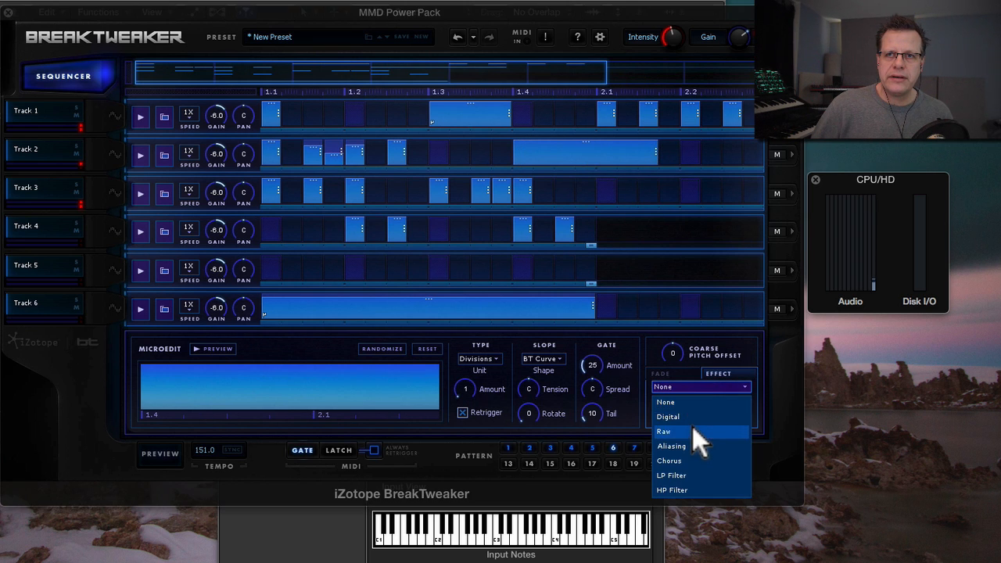
click(692, 418)
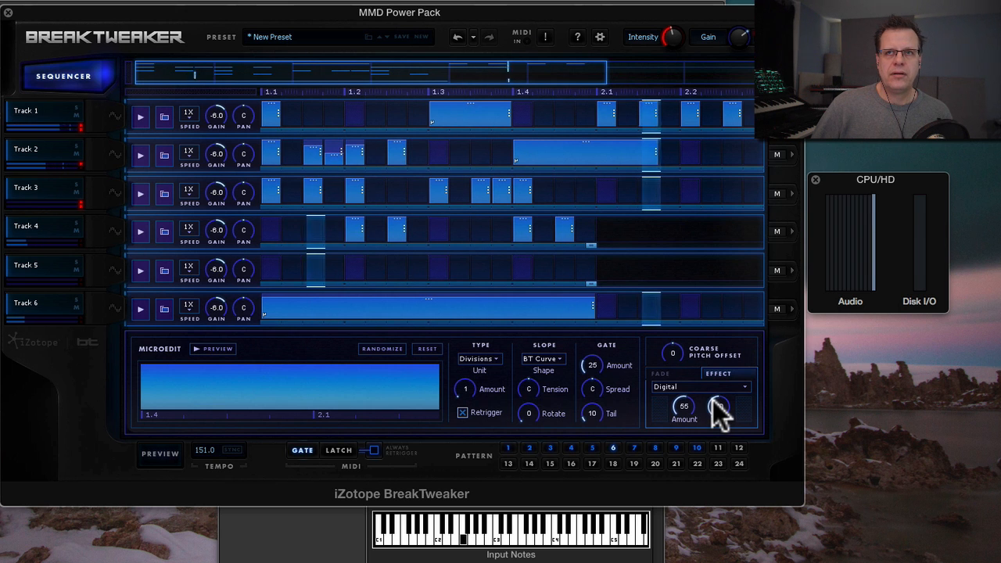
drag(683, 408, 714, 407)
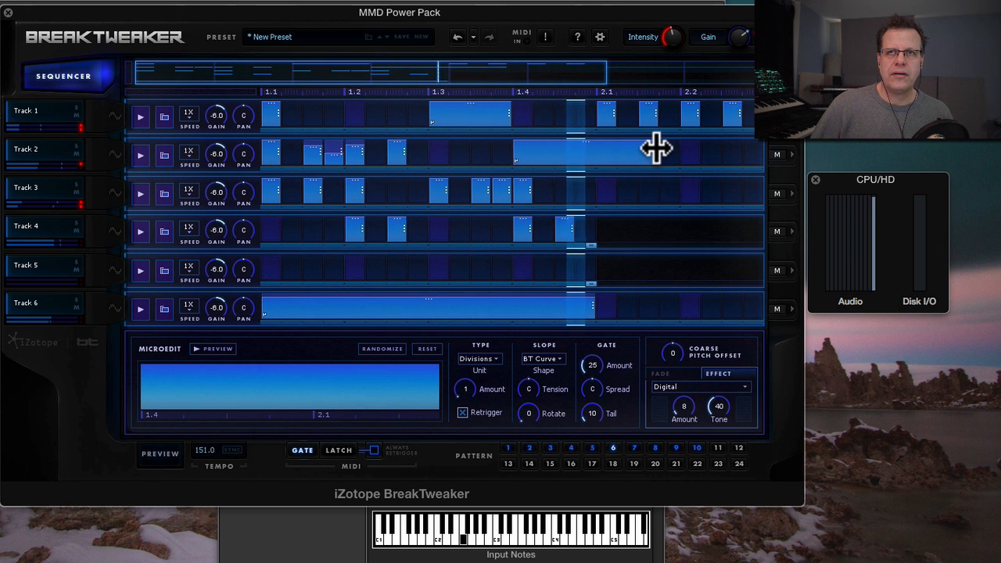
drag(657, 148, 677, 150)
drag(673, 402, 674, 372)
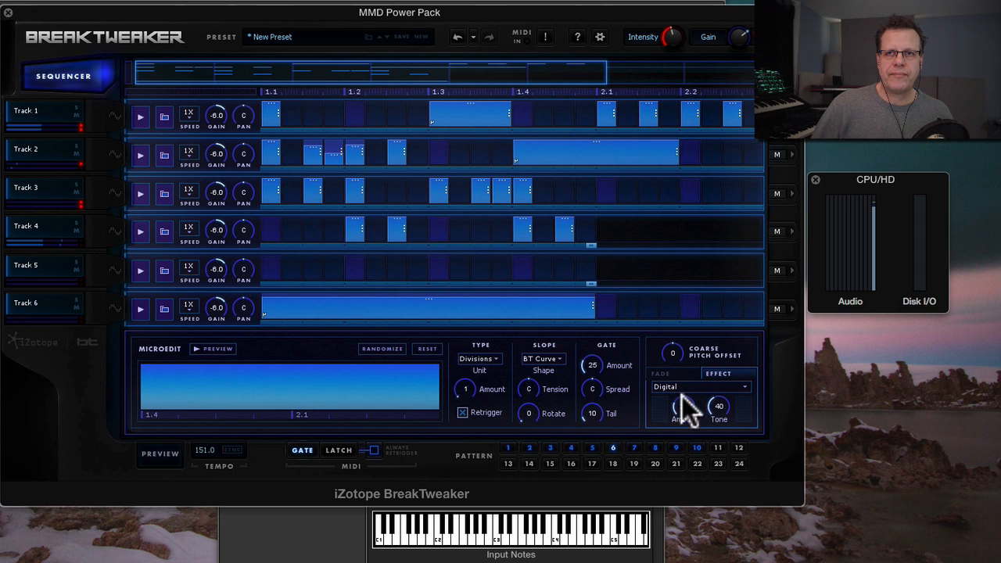
Switch the Track 2 step at 1.4 to the Chorus effect with amount 80 and rate 0.3.
click(689, 386)
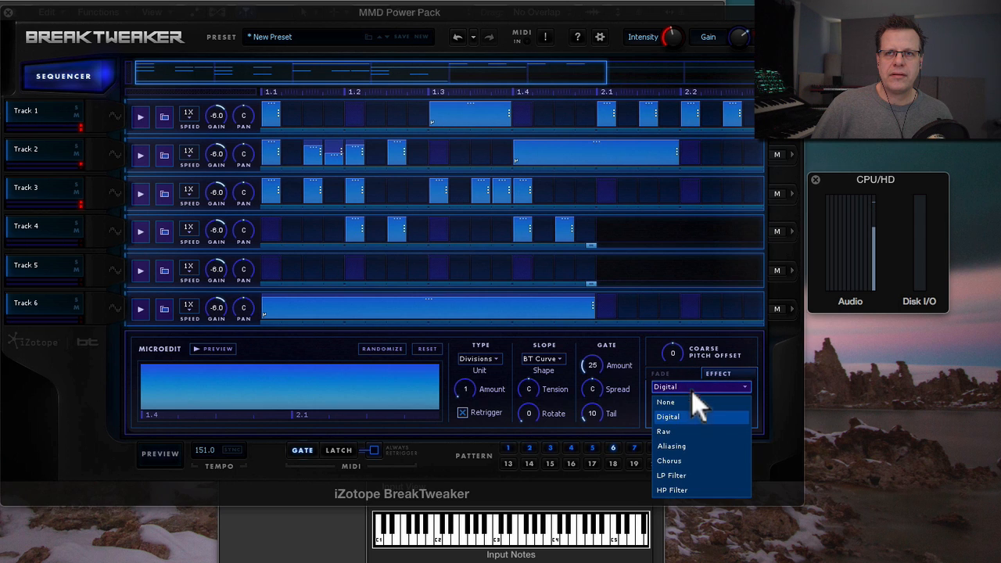
click(693, 461)
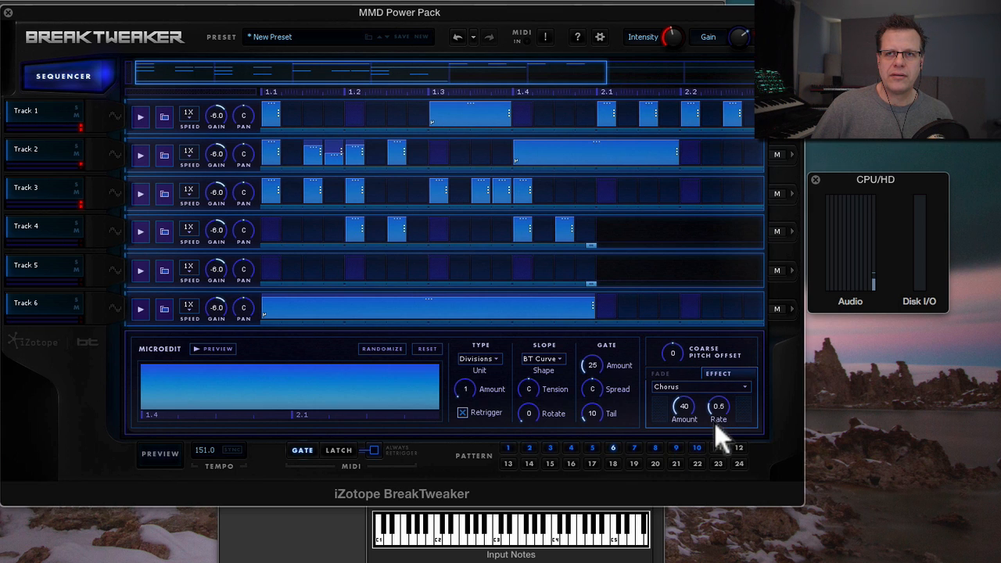
drag(685, 407, 691, 391)
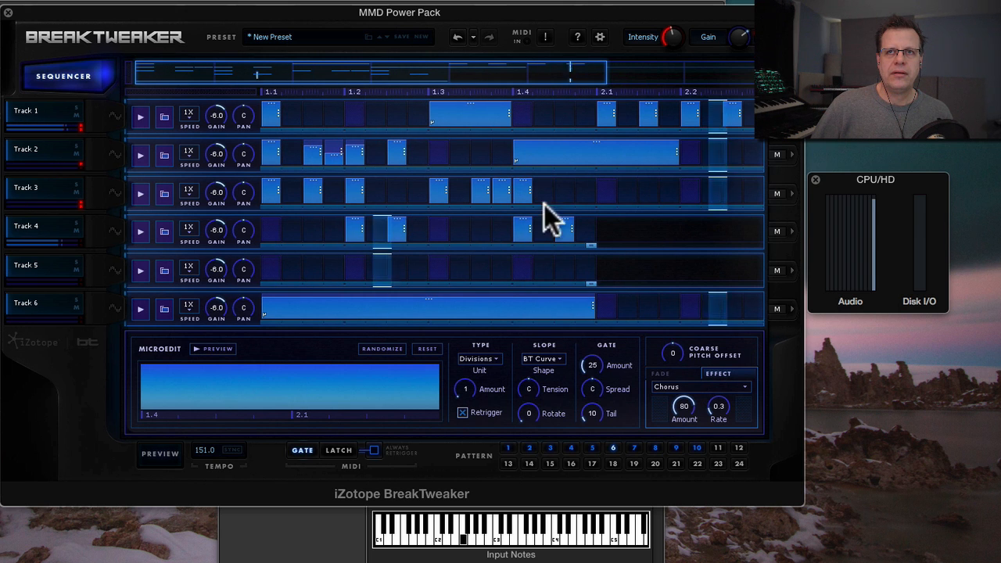
Add a one-beat Track 1 step at 1.4 and set the Track 2 step at 1.4 to one and a half beats.
drag(673, 152, 777, 174)
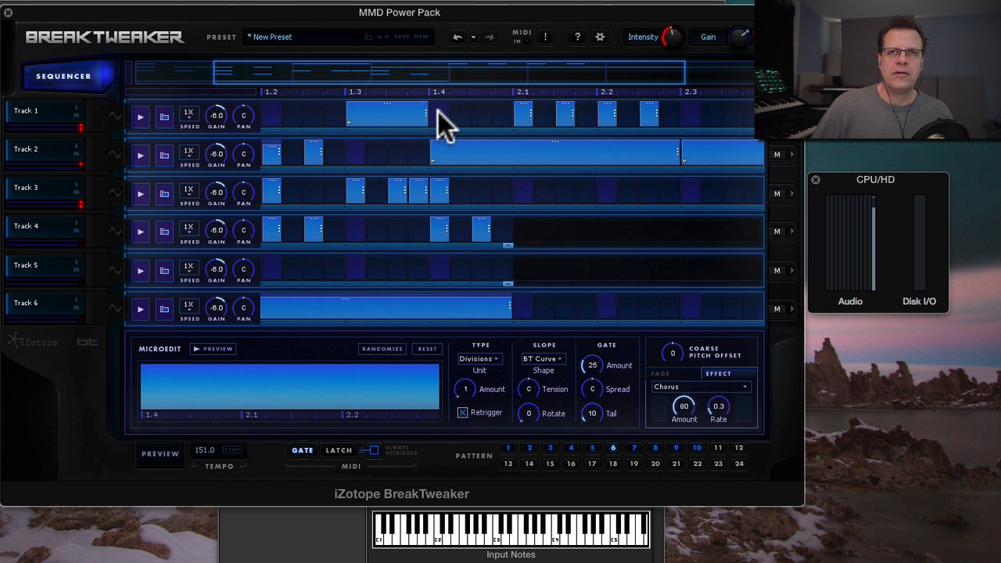
key(space)
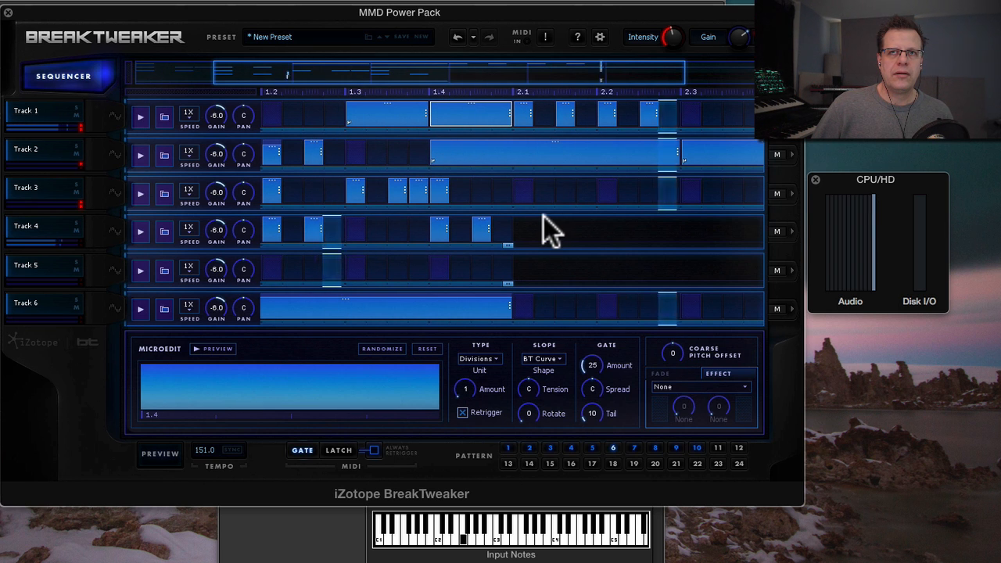
drag(675, 156, 556, 157)
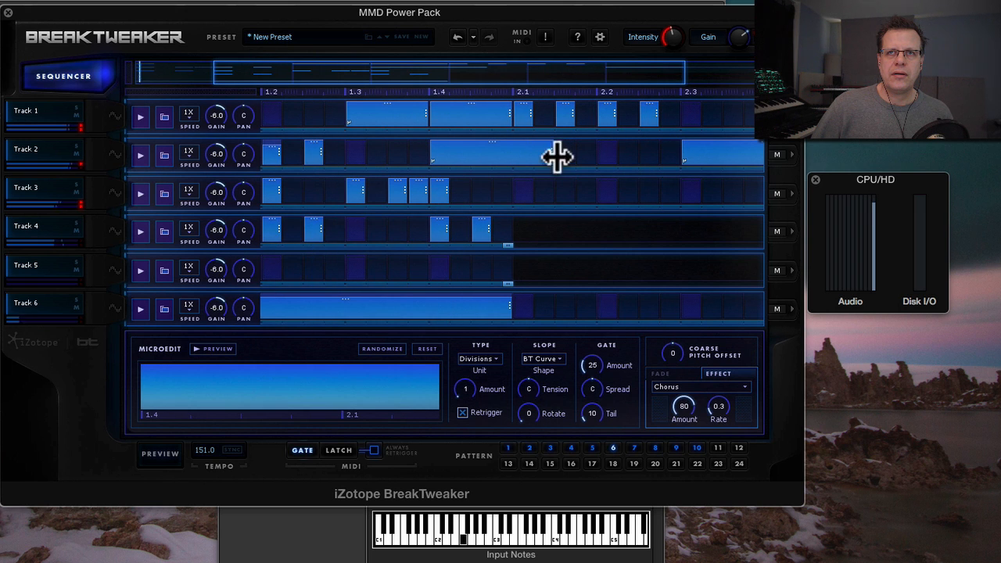
Place short Track 2 steps every half beat from 2.2 to the pattern's end, replacing the long step at 2.3.
click(607, 154)
click(647, 156)
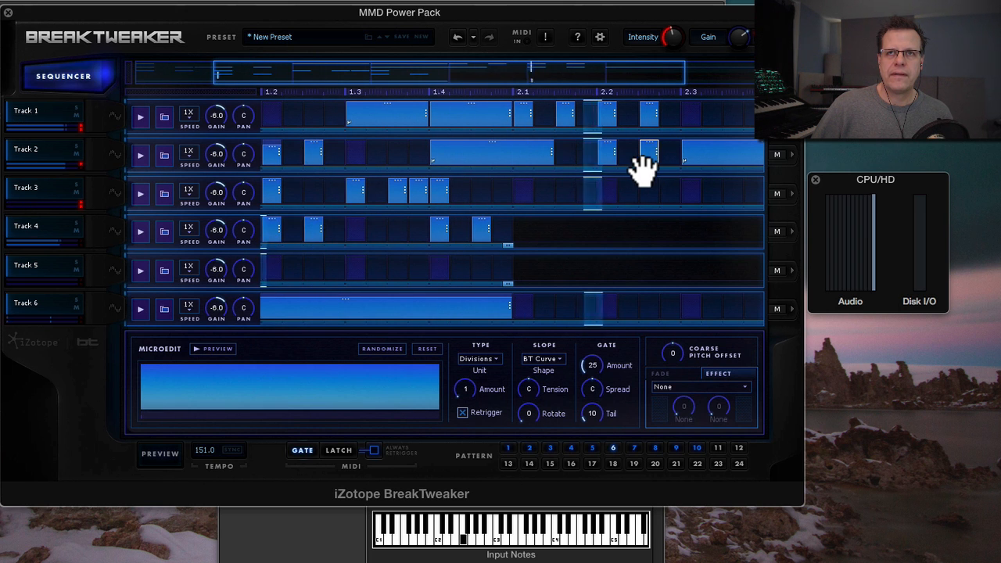
drag(619, 76, 757, 76)
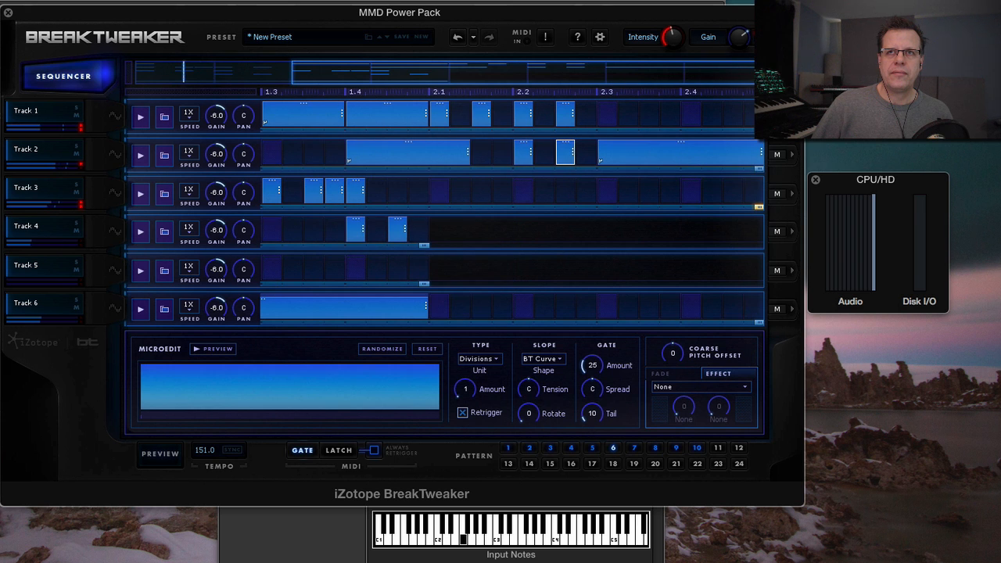
click(692, 160)
click(607, 150)
click(650, 152)
click(692, 154)
click(754, 155)
click(723, 154)
double_click(733, 151)
double_click(753, 156)
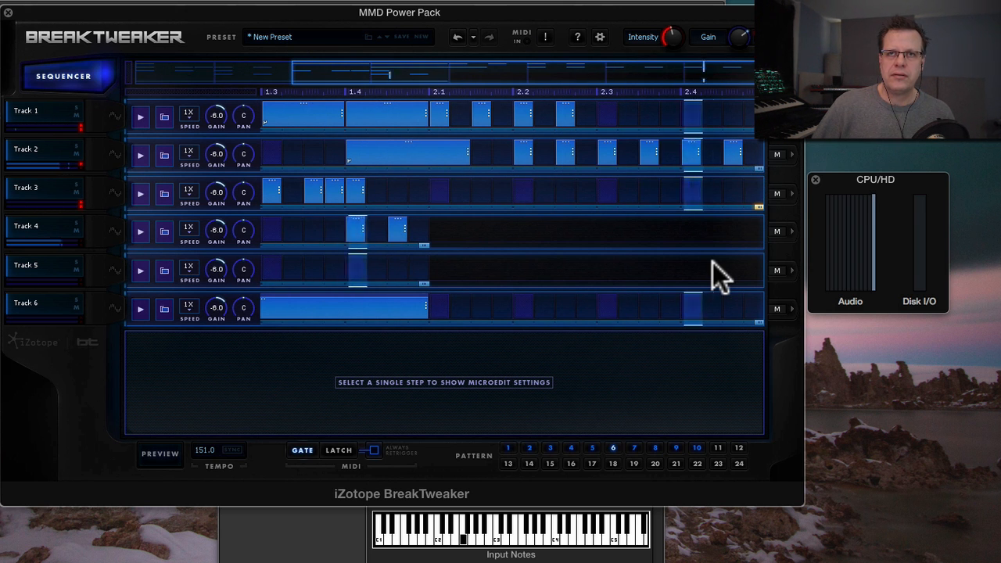
Set the effect of the long Track 2 step at 1.4 to None.
click(448, 161)
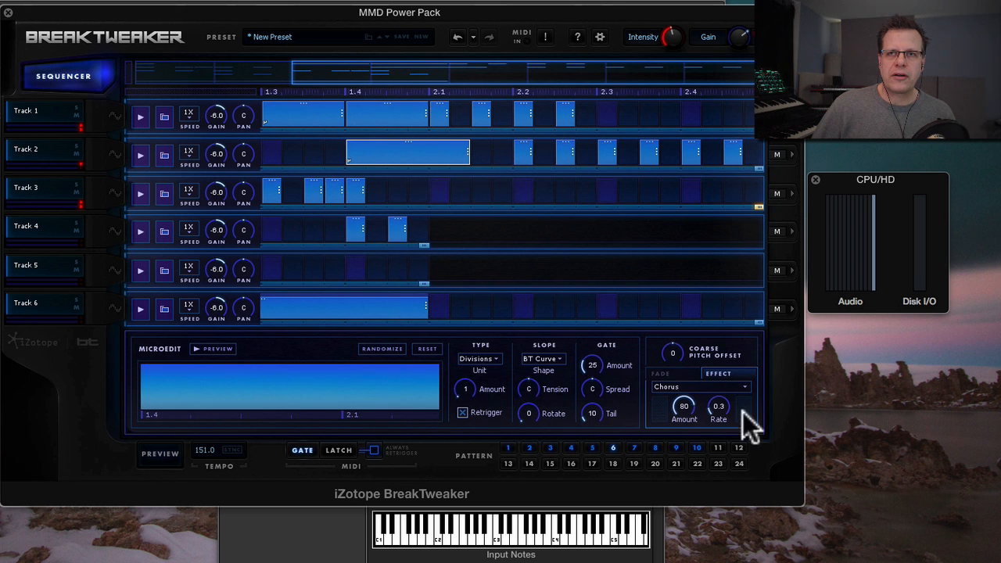
click(729, 386)
click(706, 398)
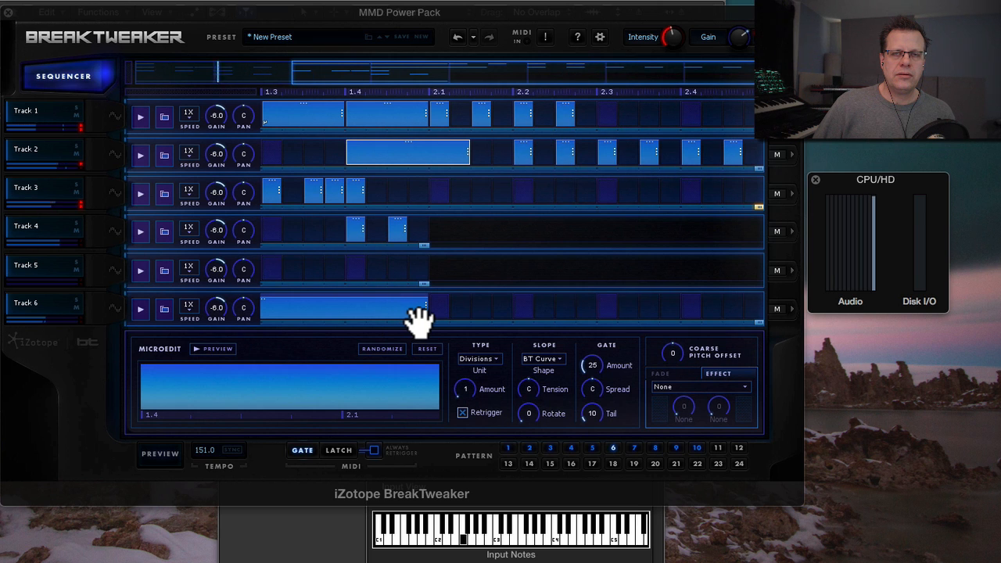
Shorten the Track 6 step at 1.1 to three beats and set its MicroEdit unit to Pitch with note B 2.
click(381, 309)
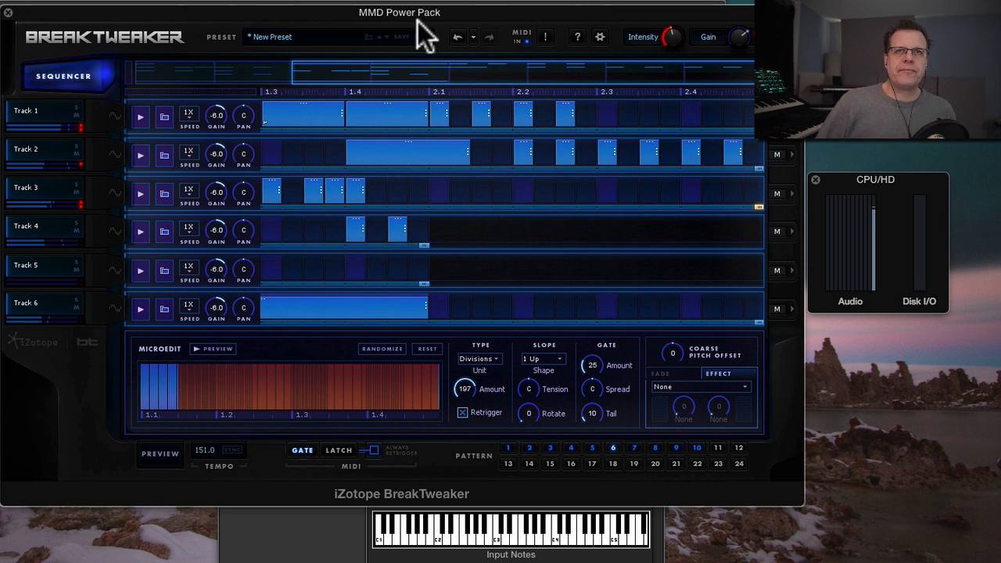
drag(440, 81, 100, 65)
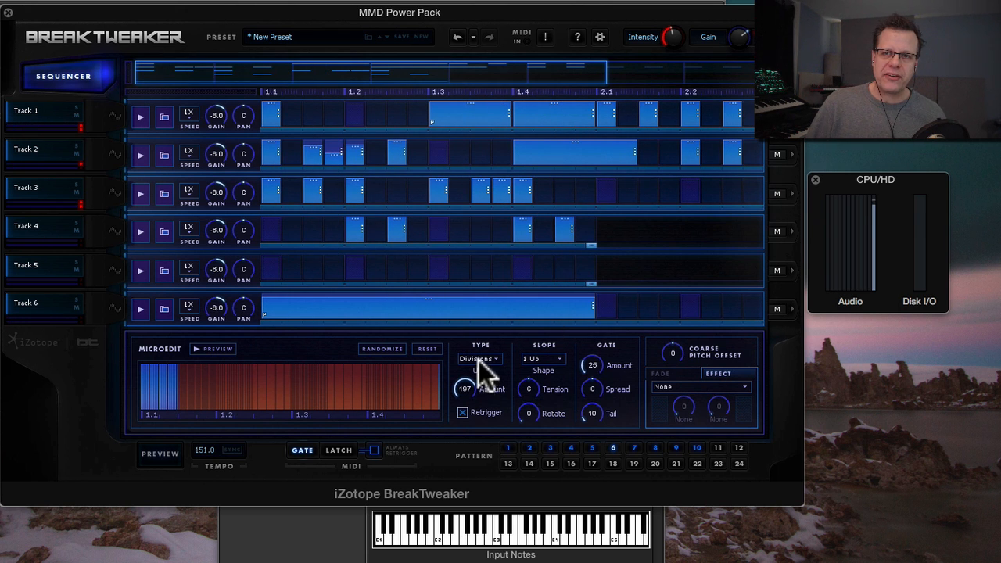
drag(592, 310, 507, 306)
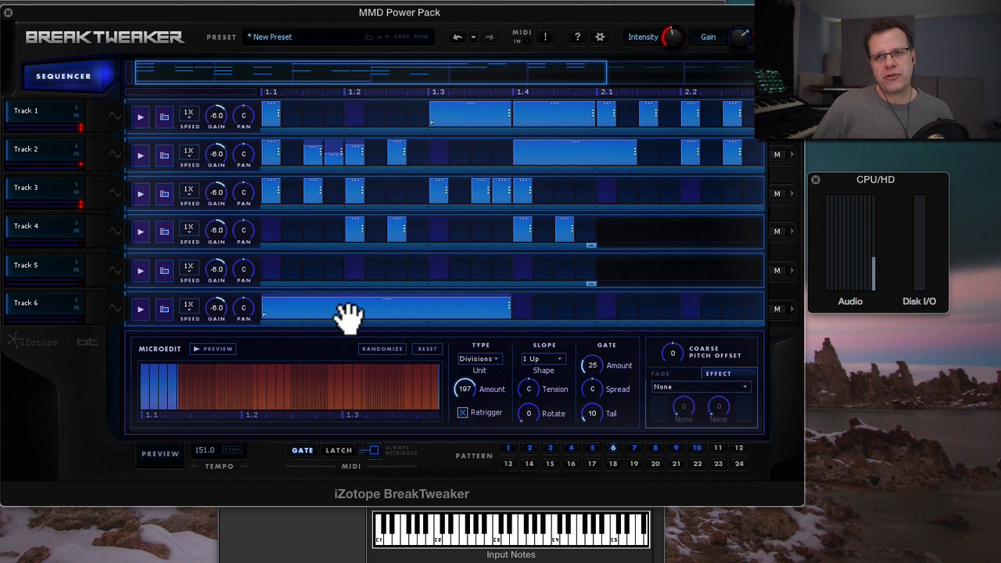
click(479, 358)
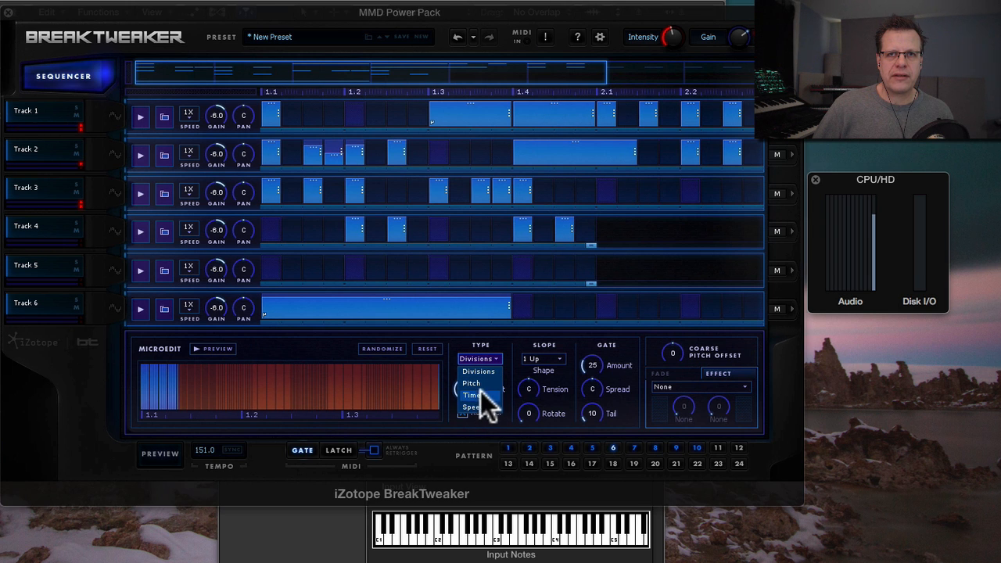
click(479, 383)
drag(466, 389, 482, 356)
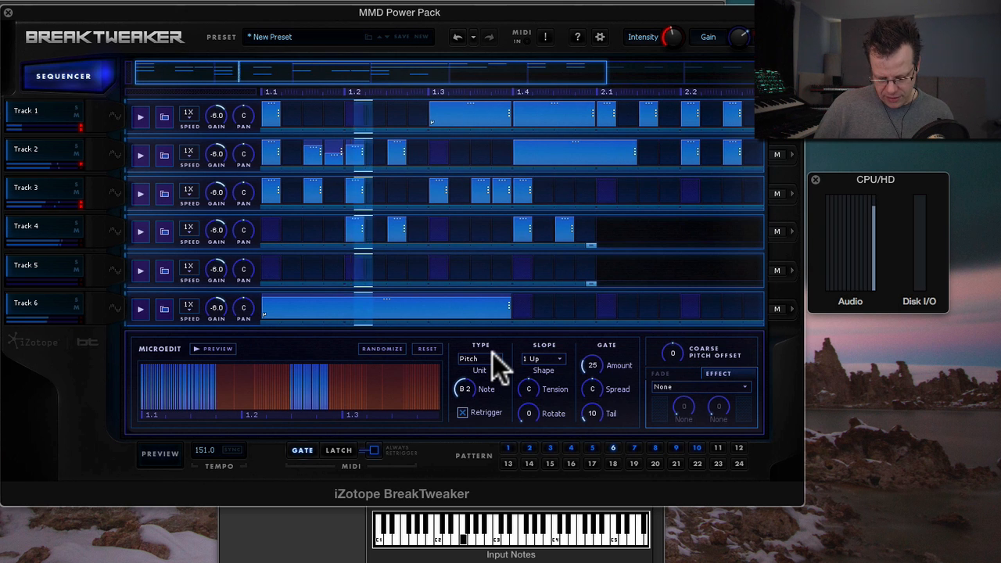
Extend the Track 6 step to the end of the pattern and apply a Fade In with percent 65 and curve 0.1.
drag(493, 307, 727, 311)
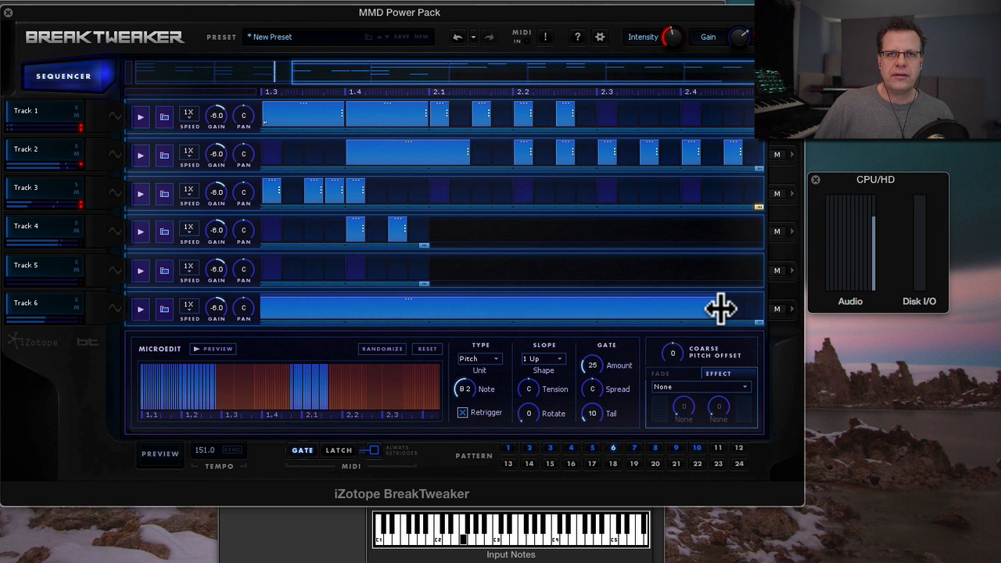
drag(742, 310, 770, 312)
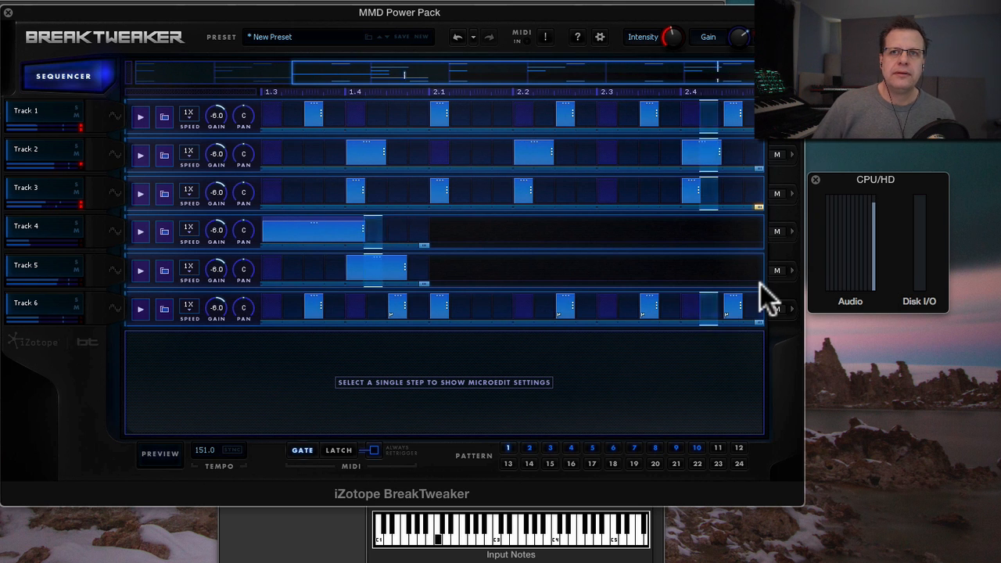
click(618, 315)
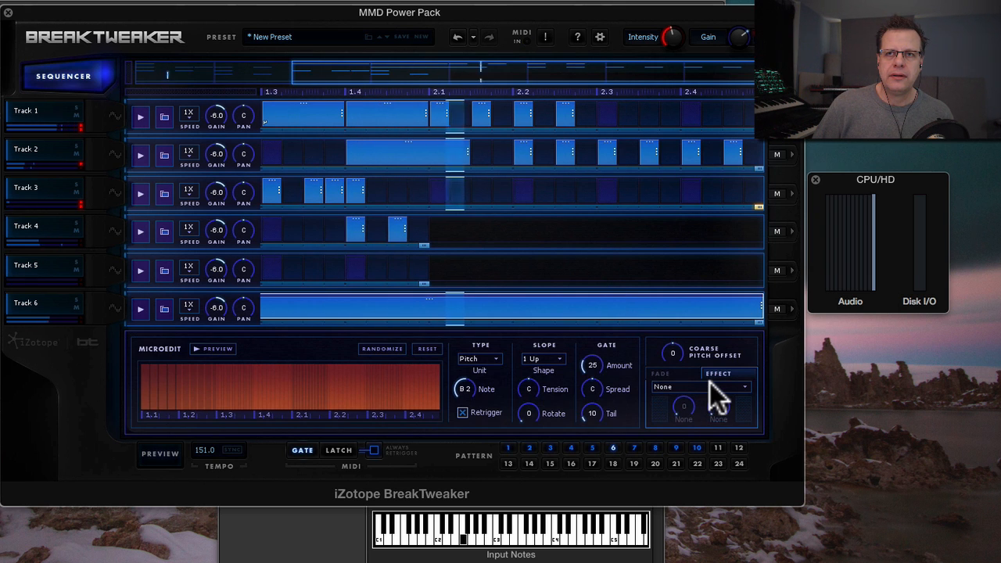
click(671, 374)
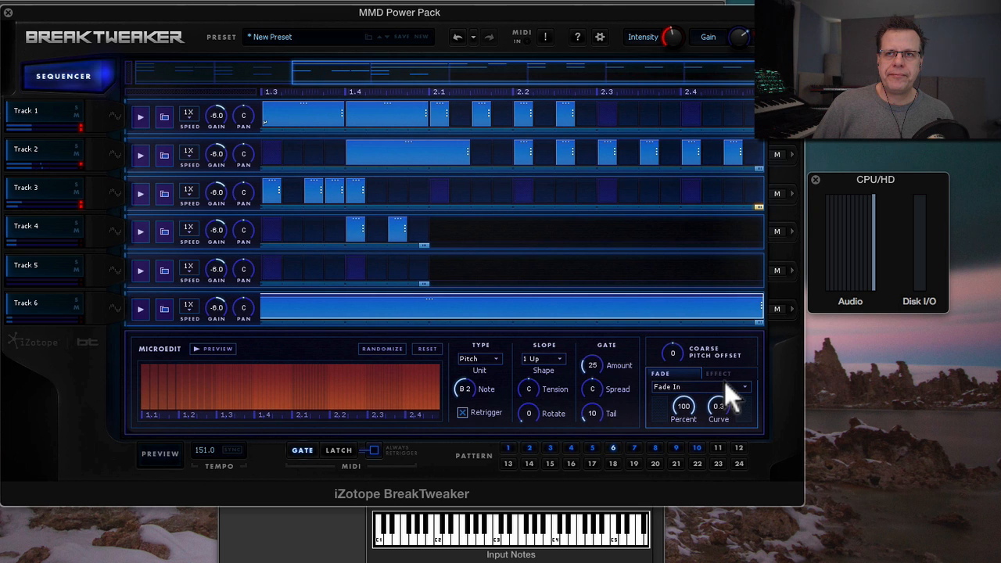
drag(726, 374, 722, 403)
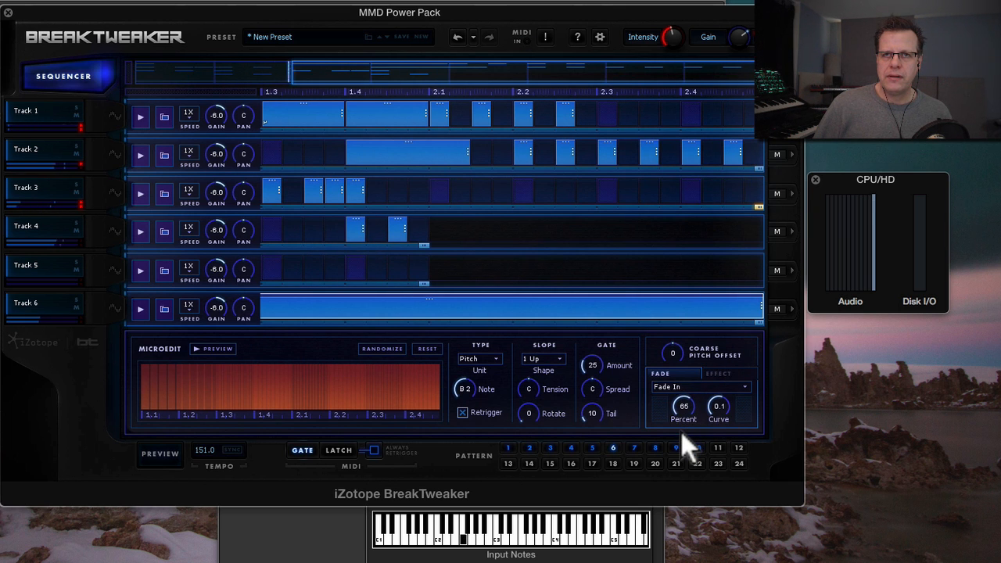
drag(681, 434, 707, 425)
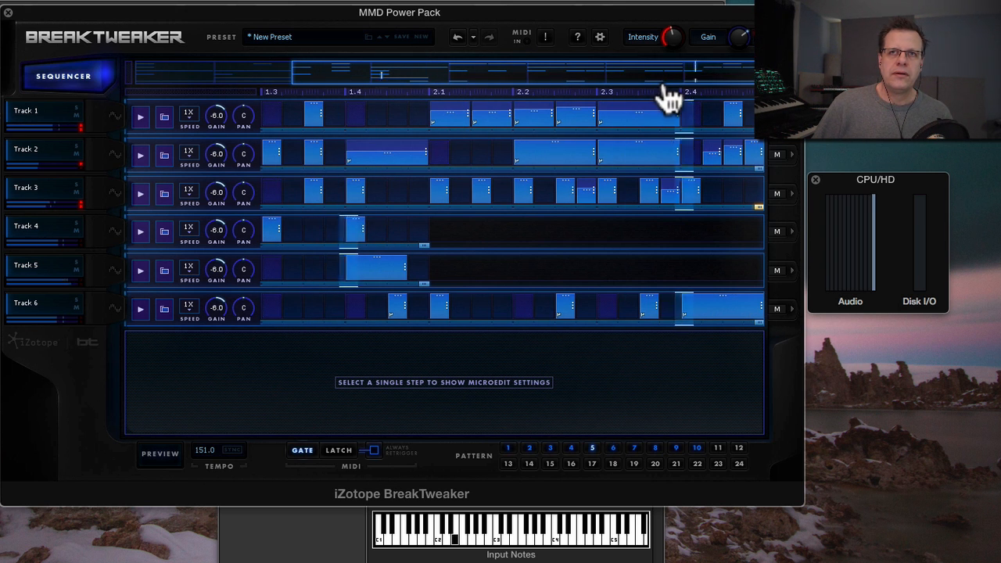
In pattern 5, reduce the Track 2 step at 2.3 to 14 divisions.
drag(661, 78, 391, 91)
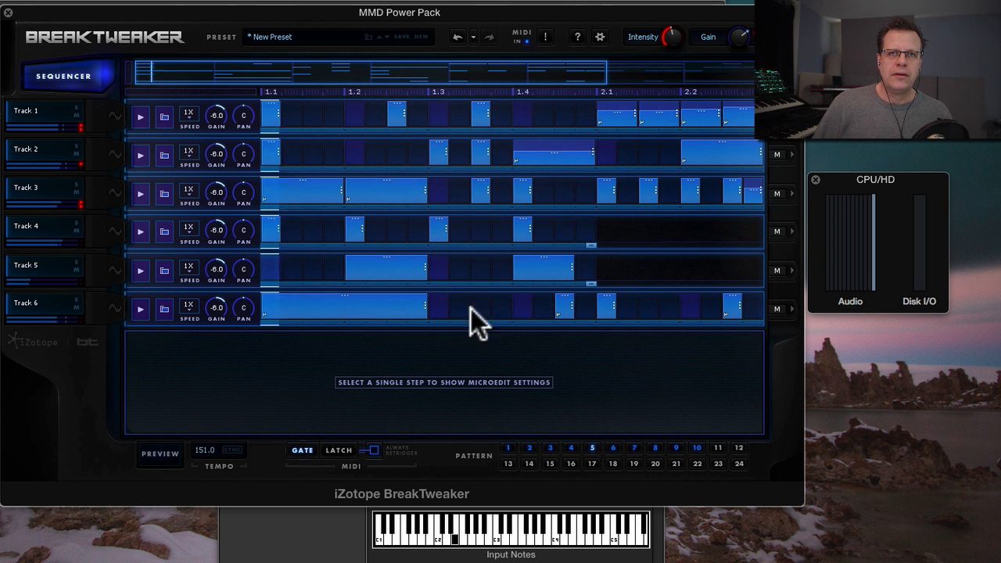
click(388, 299)
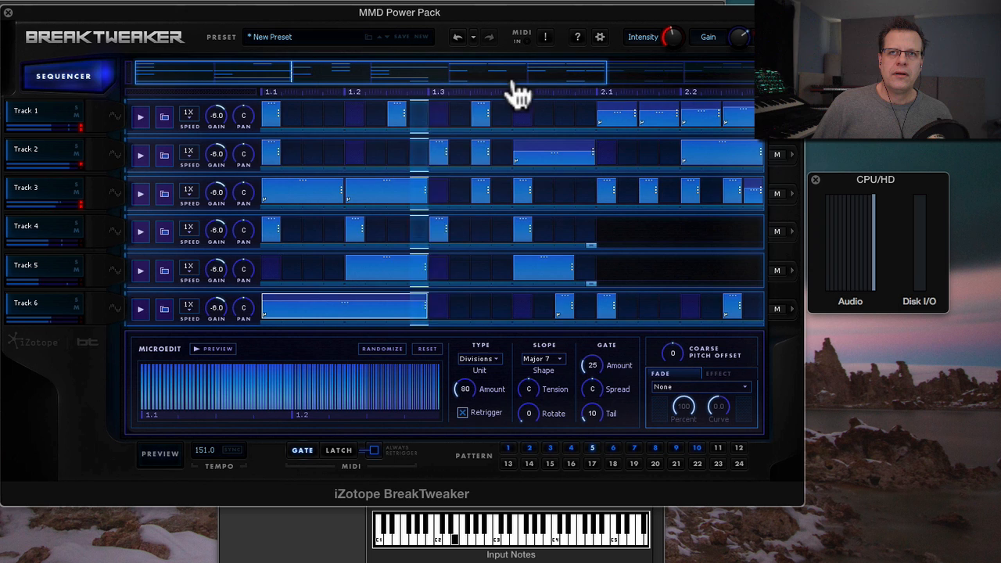
drag(512, 81, 848, 149)
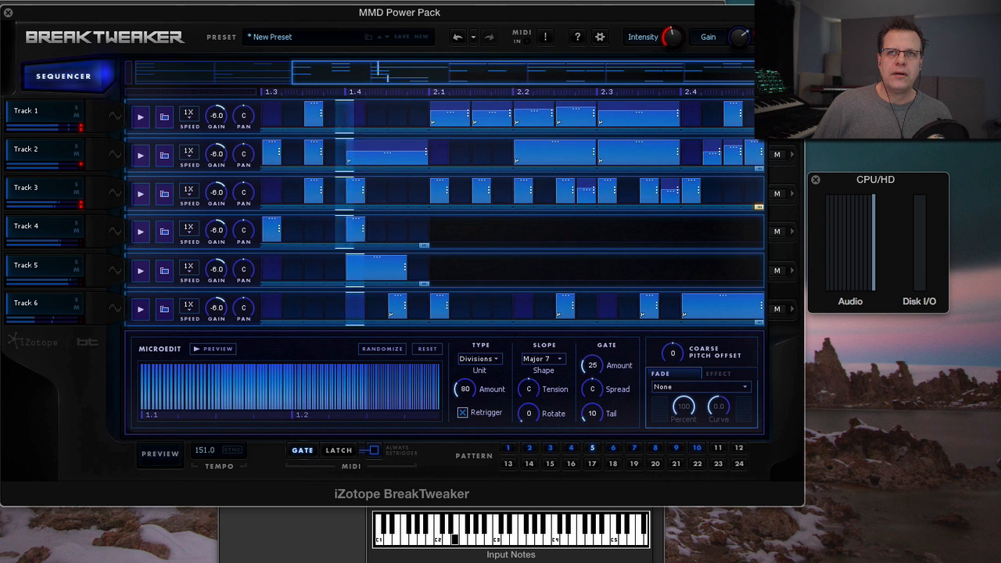
click(634, 150)
scroll(469, 392, down, 10)
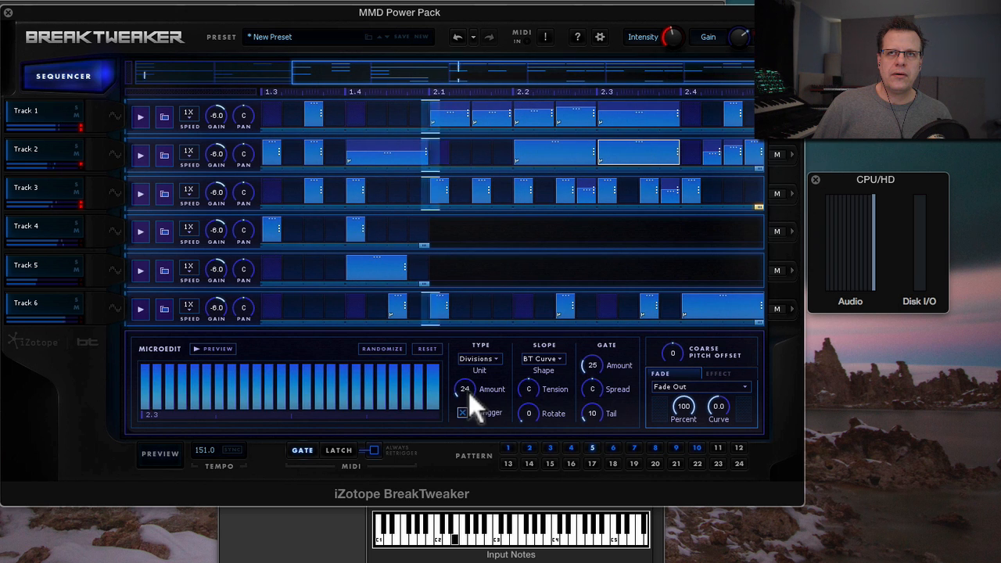
scroll(470, 385, down, 8)
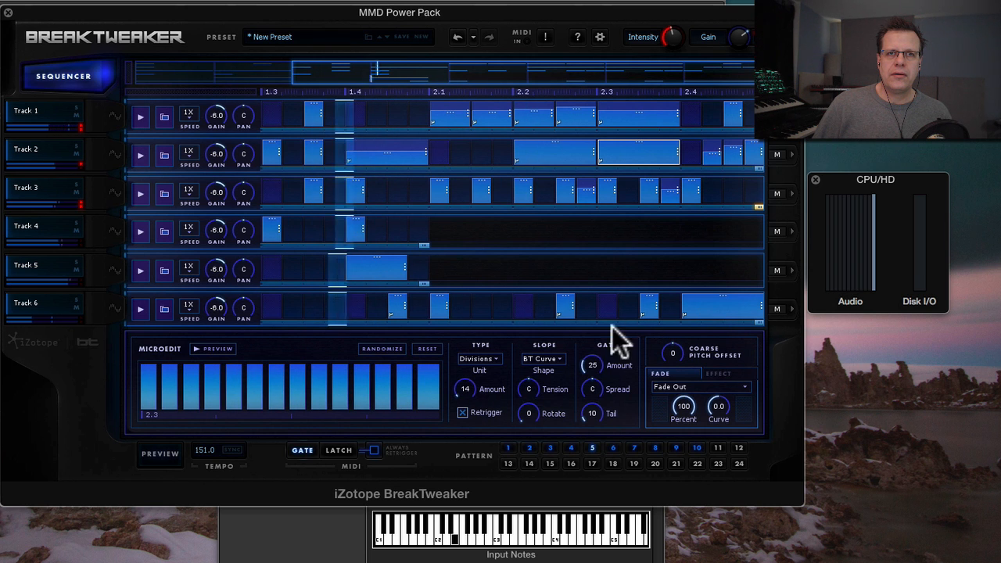
Set the Track 2 step at 2.3 to 4 divisions with gate amount 0, preview it, and set its fade to None.
click(715, 312)
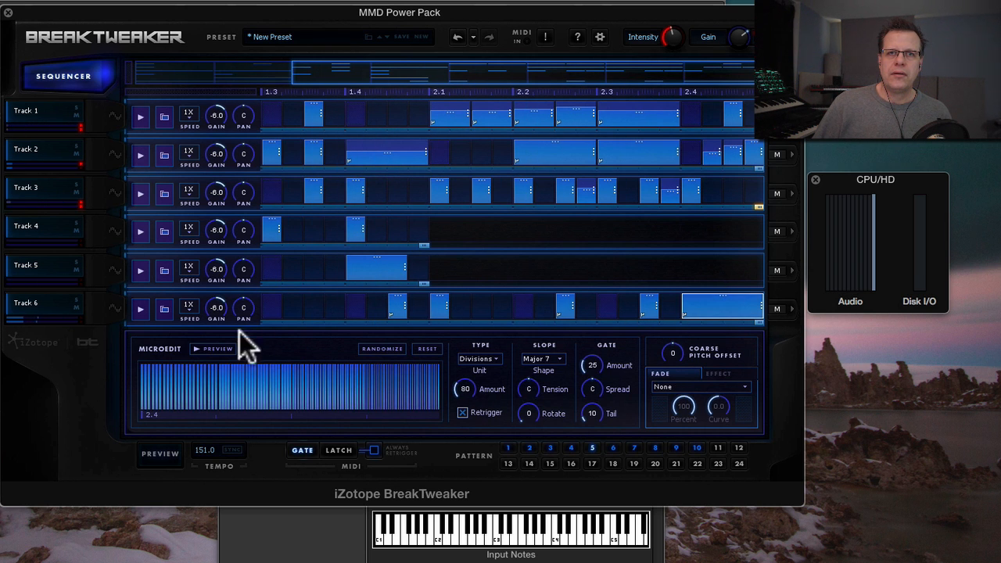
click(649, 156)
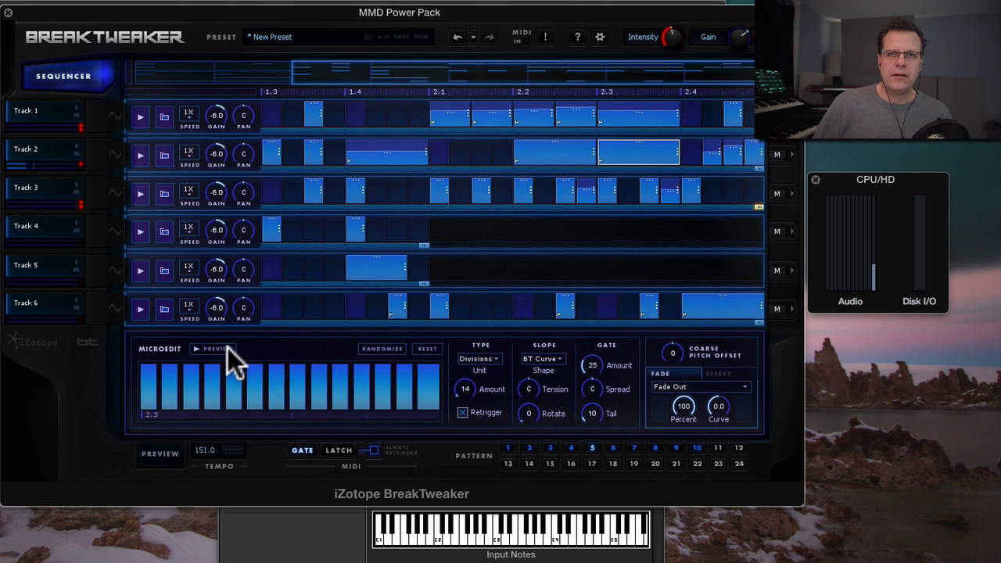
scroll(467, 388, down, 10)
scroll(592, 365, down, 3)
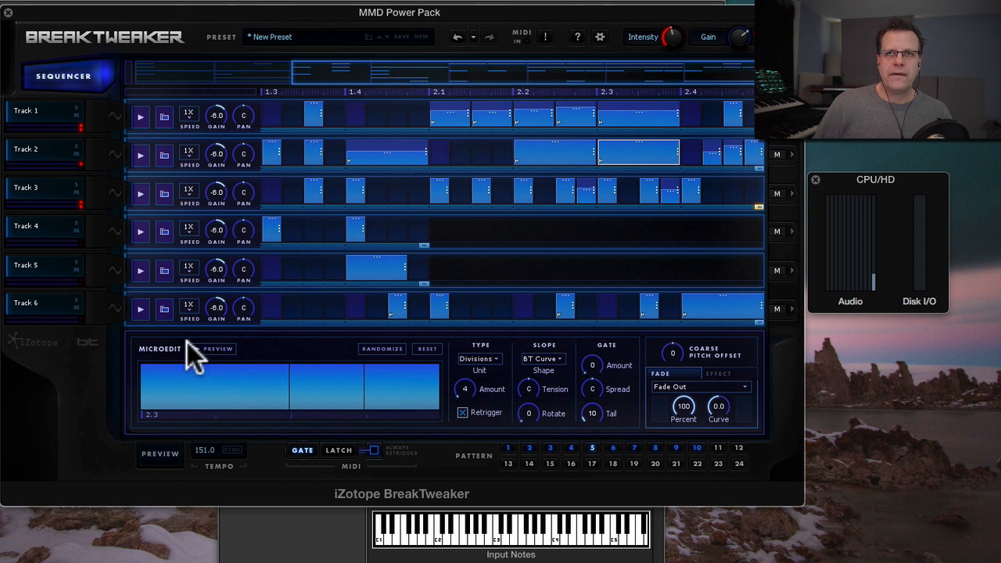
click(216, 348)
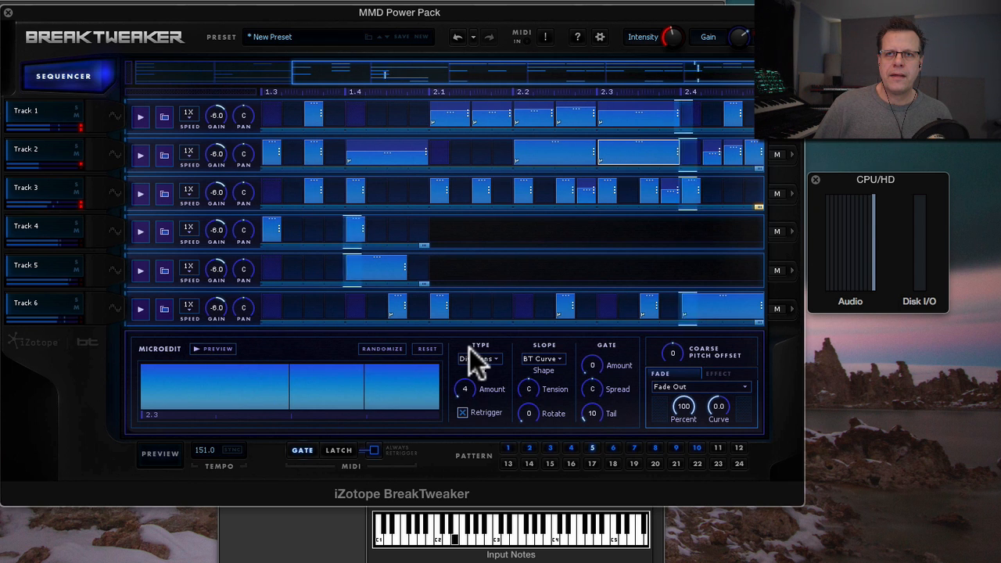
click(686, 387)
click(697, 399)
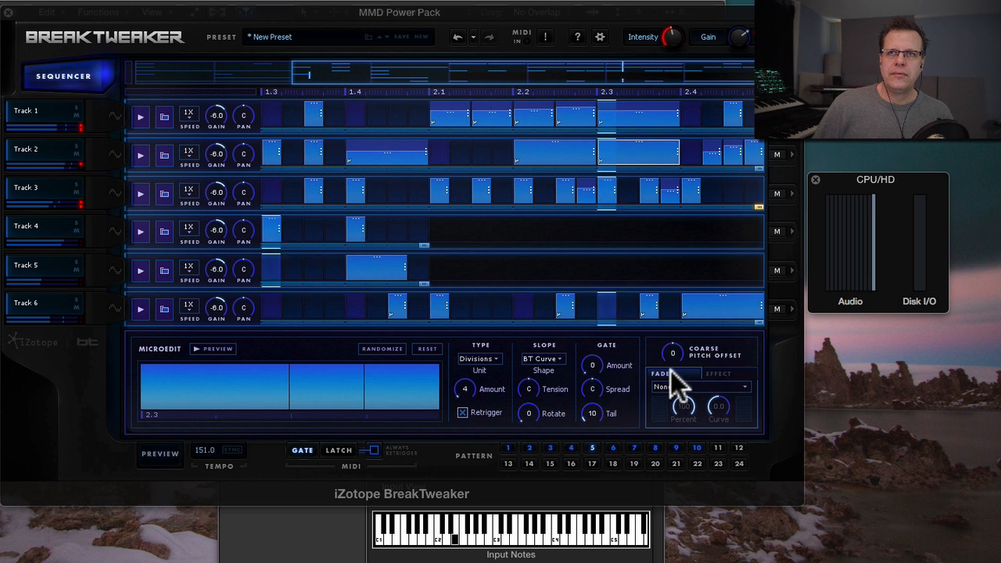
Add a short Track 2 step at 2.4 and lower the volume of the Track 2 step at 2.3.
click(690, 149)
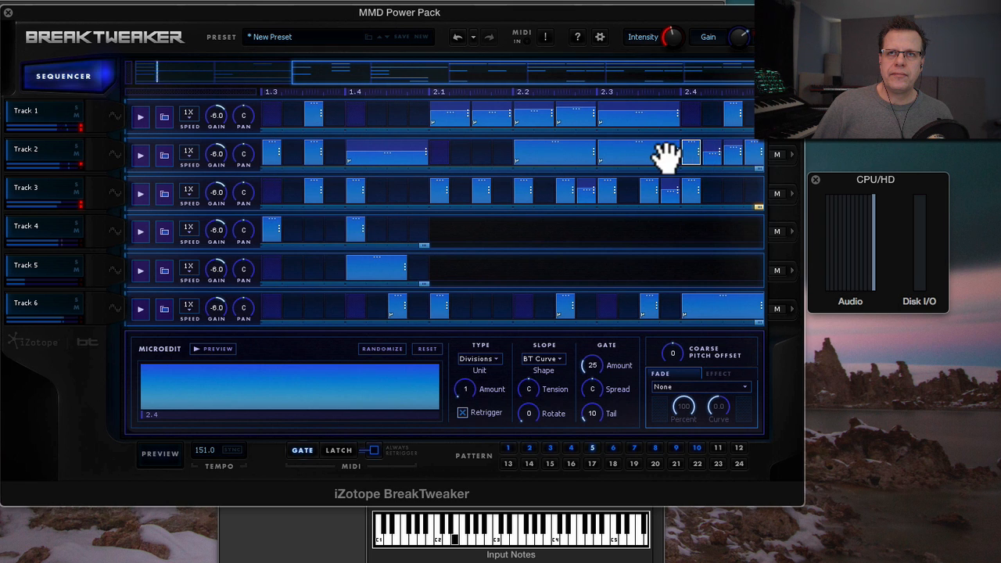
click(574, 146)
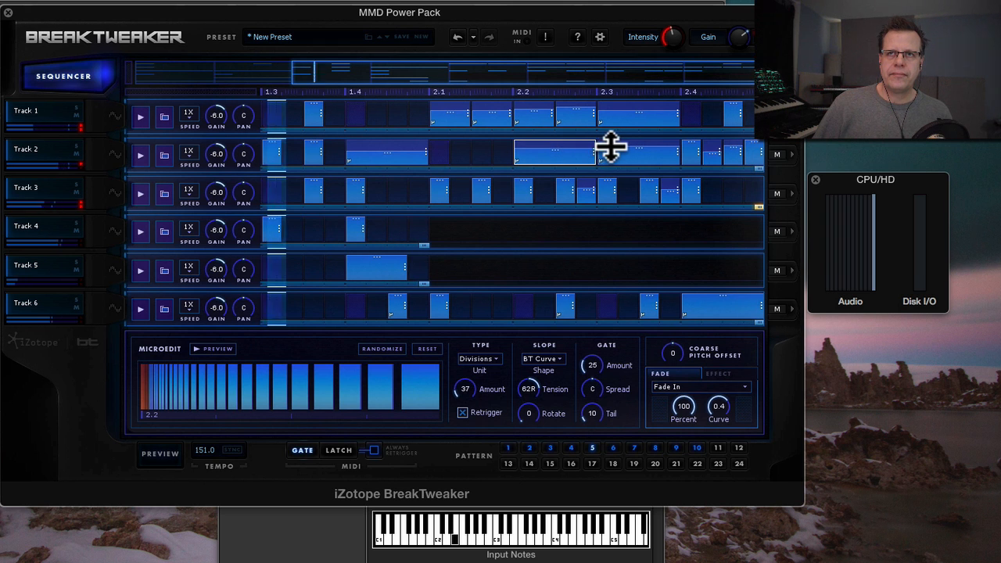
click(611, 145)
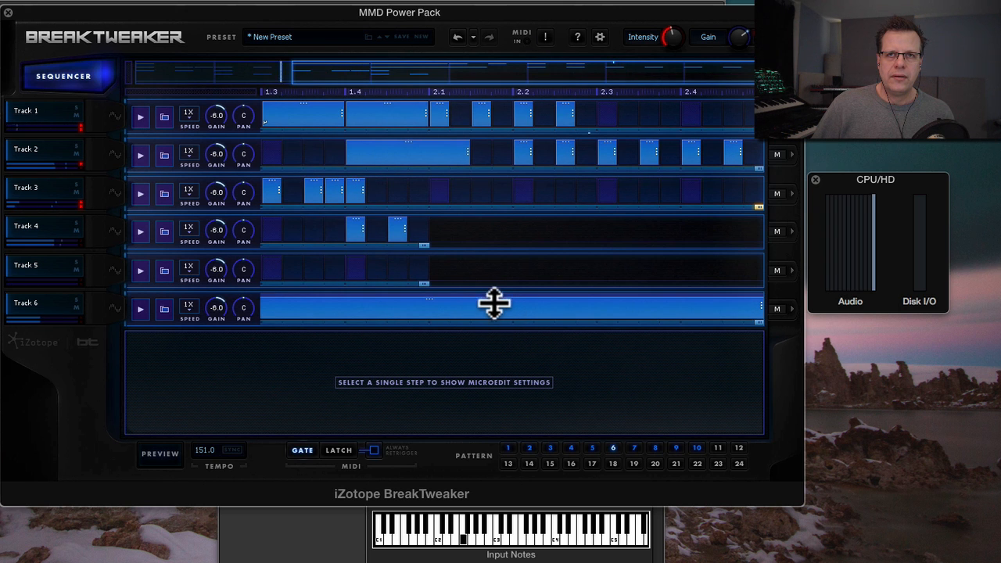
click(495, 306)
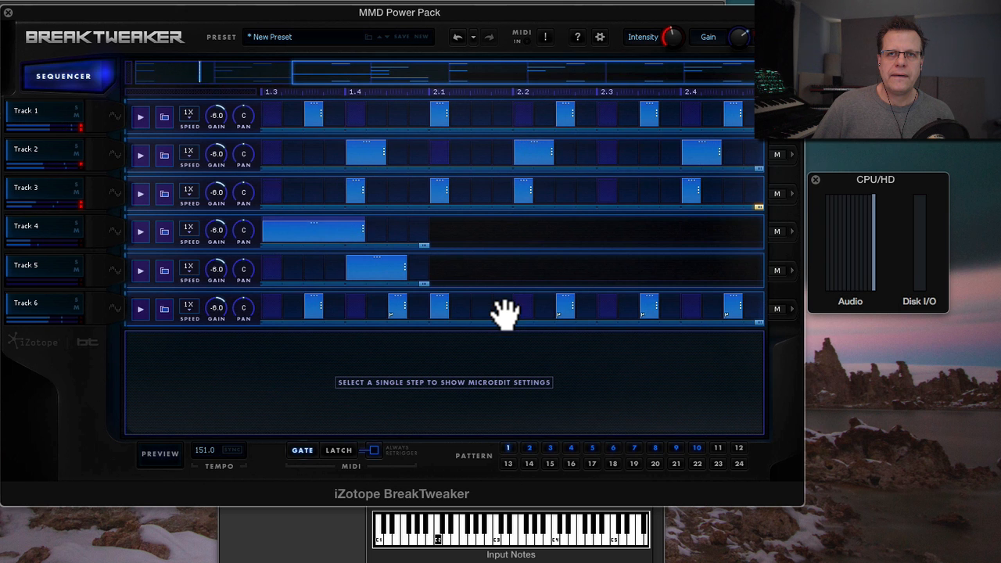
click(561, 306)
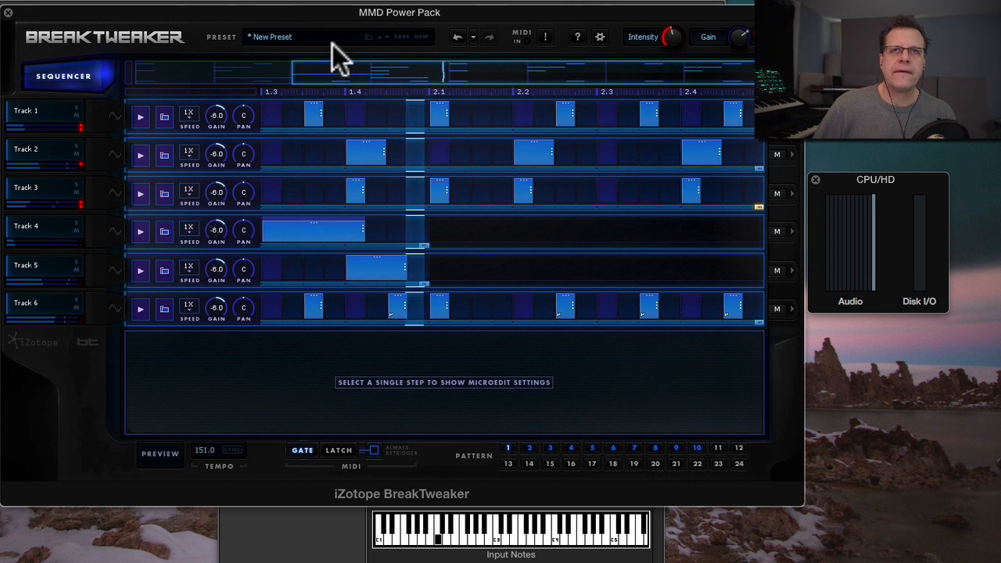
Save the finished patterns as a new preset named "Dance - Happy Happy" in the MegaMacho Drums category.
click(402, 37)
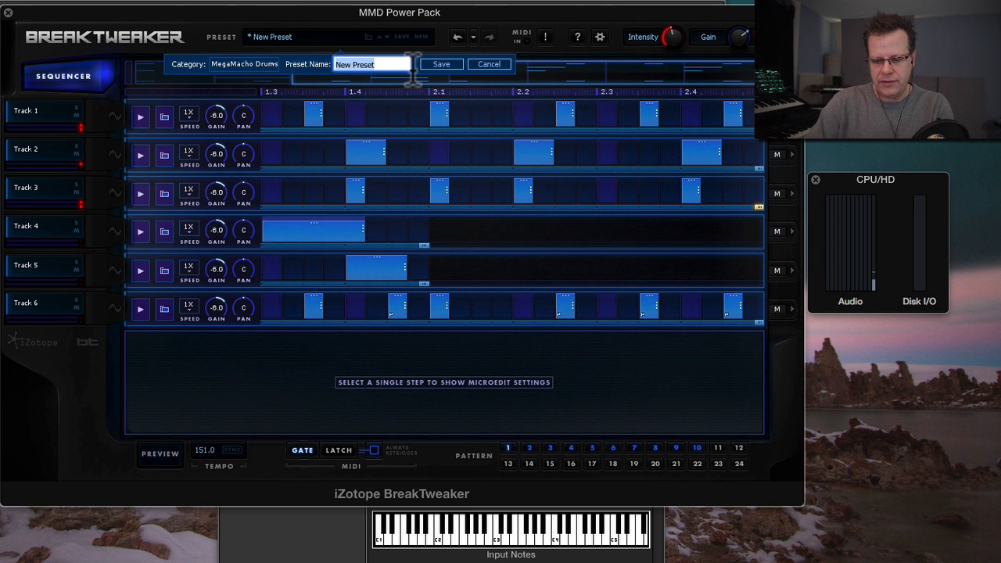
text(Dance - Happy happy)
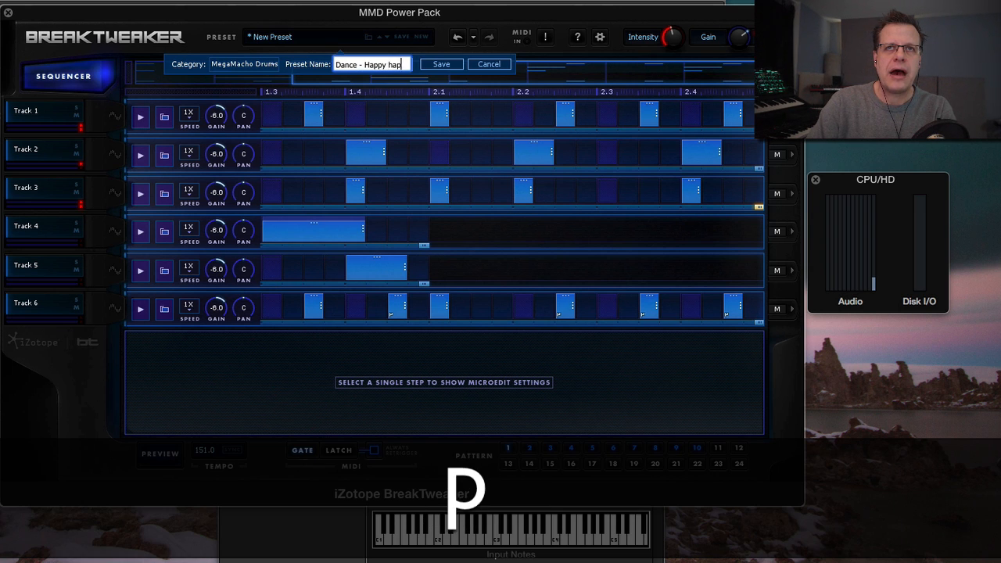
key(BackSpace)
key(BackSpace)
key(BackSpace)
key(BackSpace)
key(BackSpace)
text(Happy)
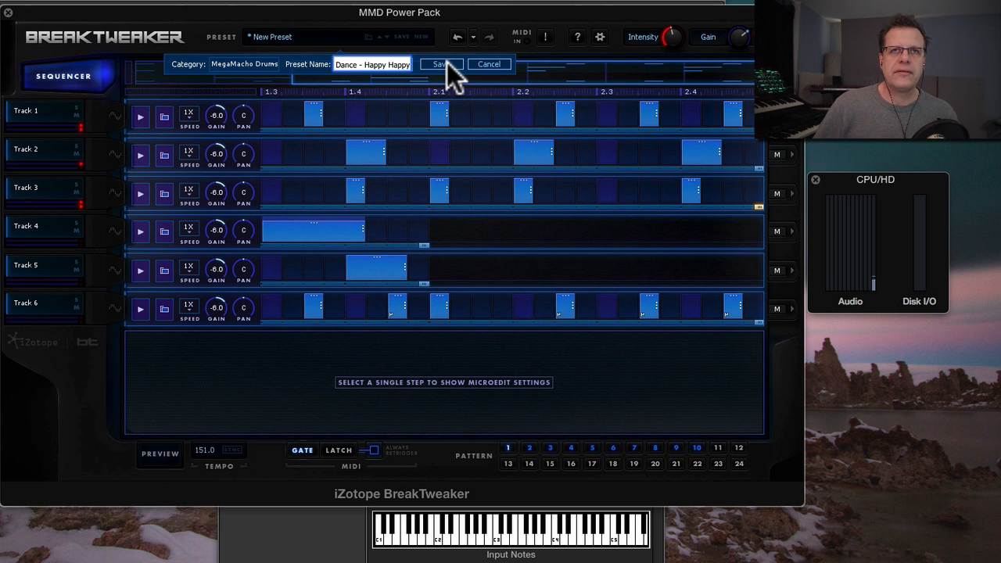
click(440, 64)
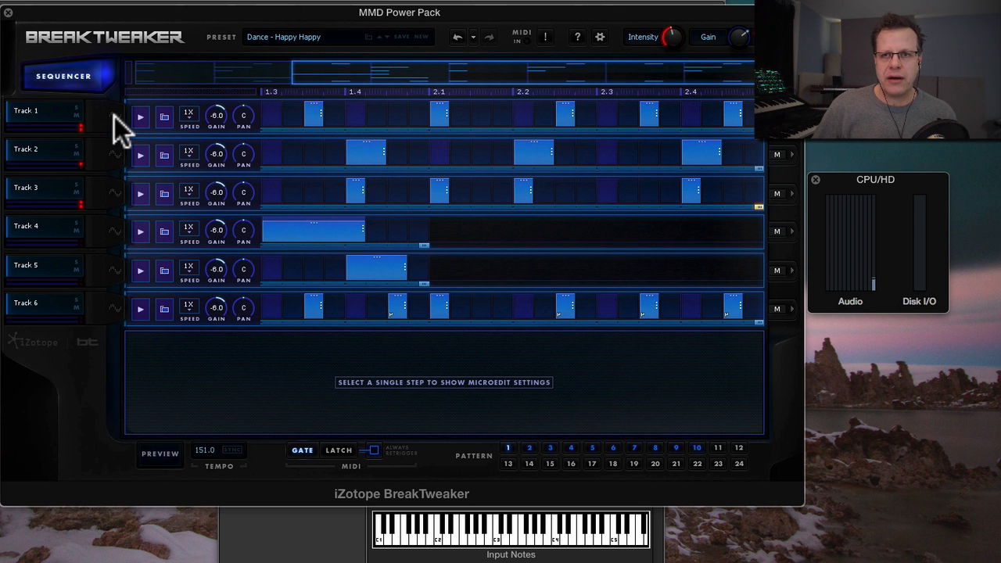
click(165, 117)
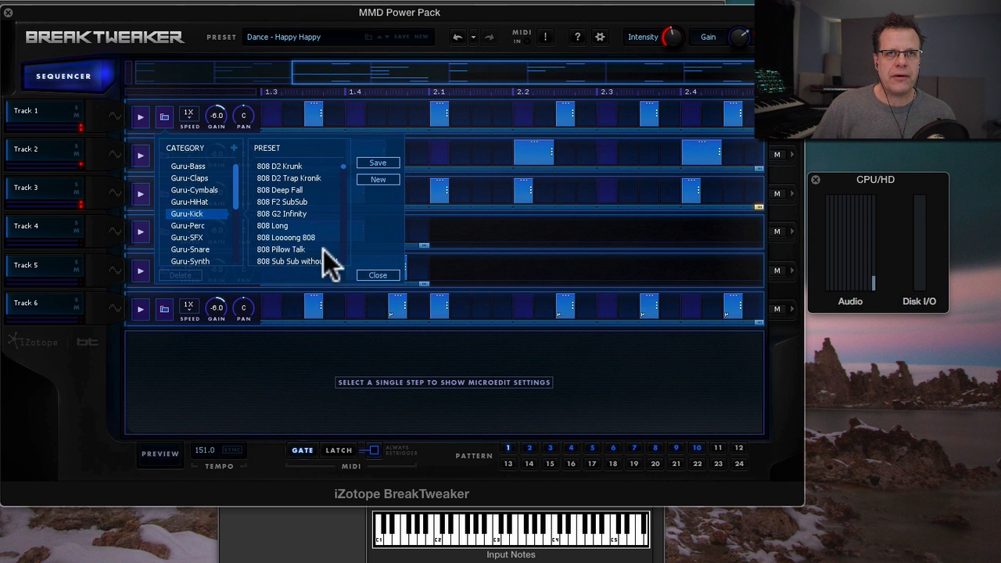
click(378, 275)
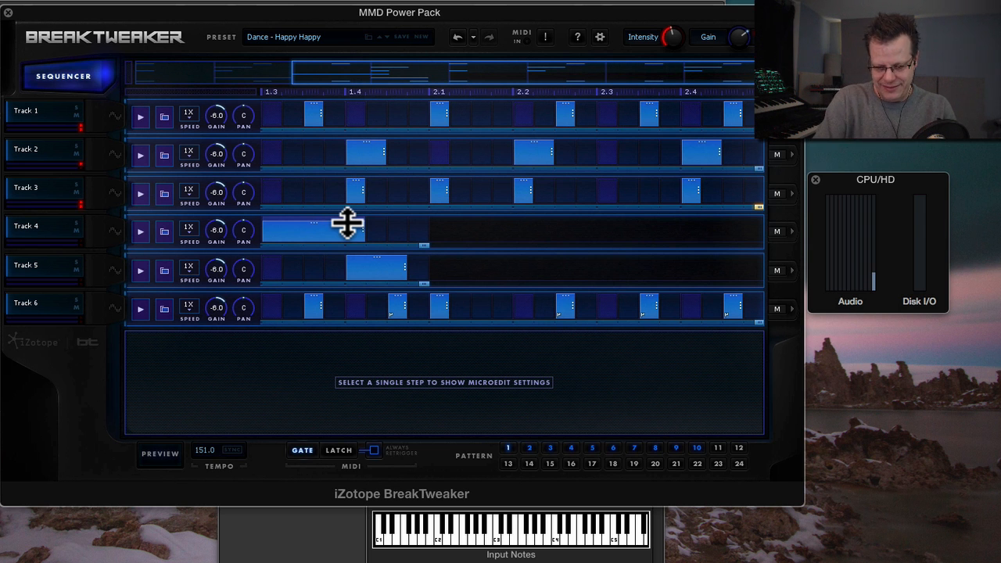
key(shift+super)
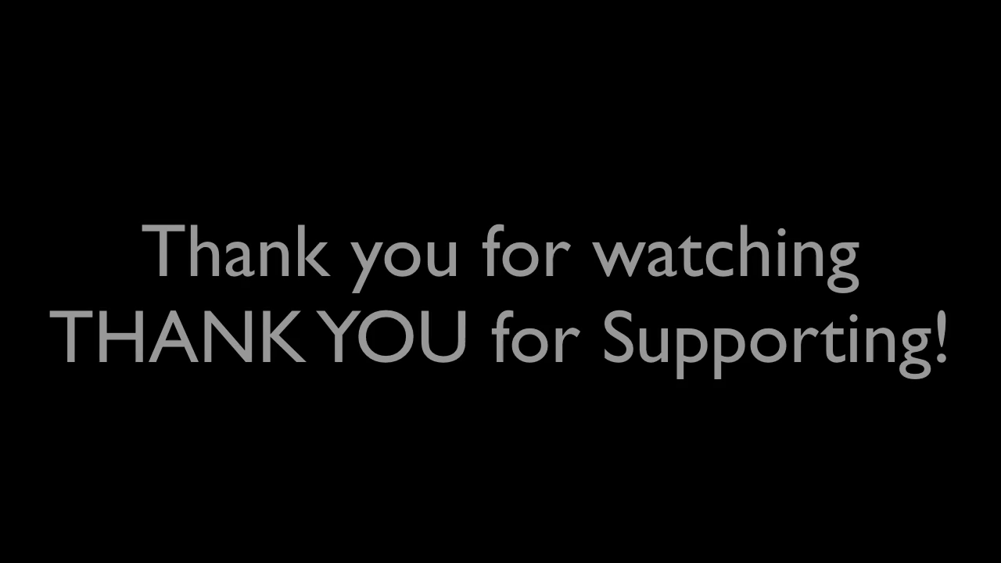